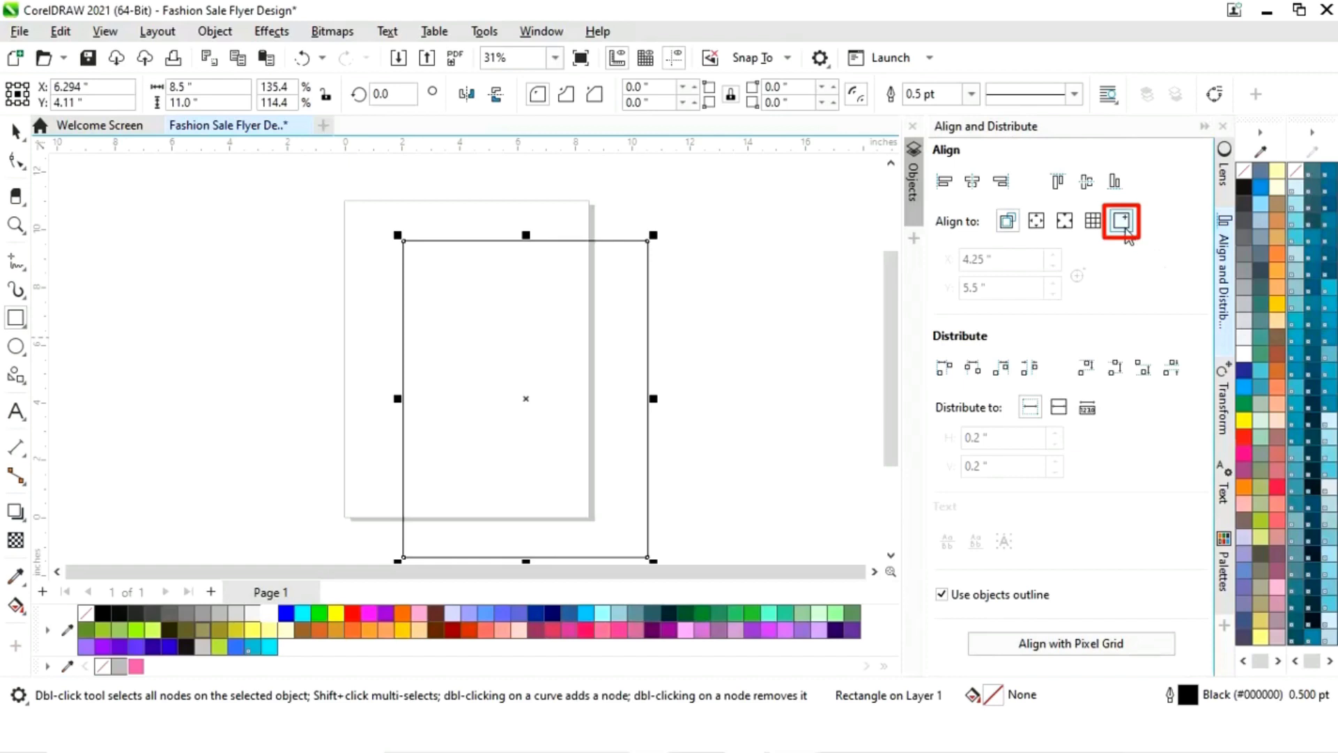
# - Centre the rectangle horizontally and vertically on the specified point X 4.25", Y 5.5"
pyautogui.click(1122, 222)
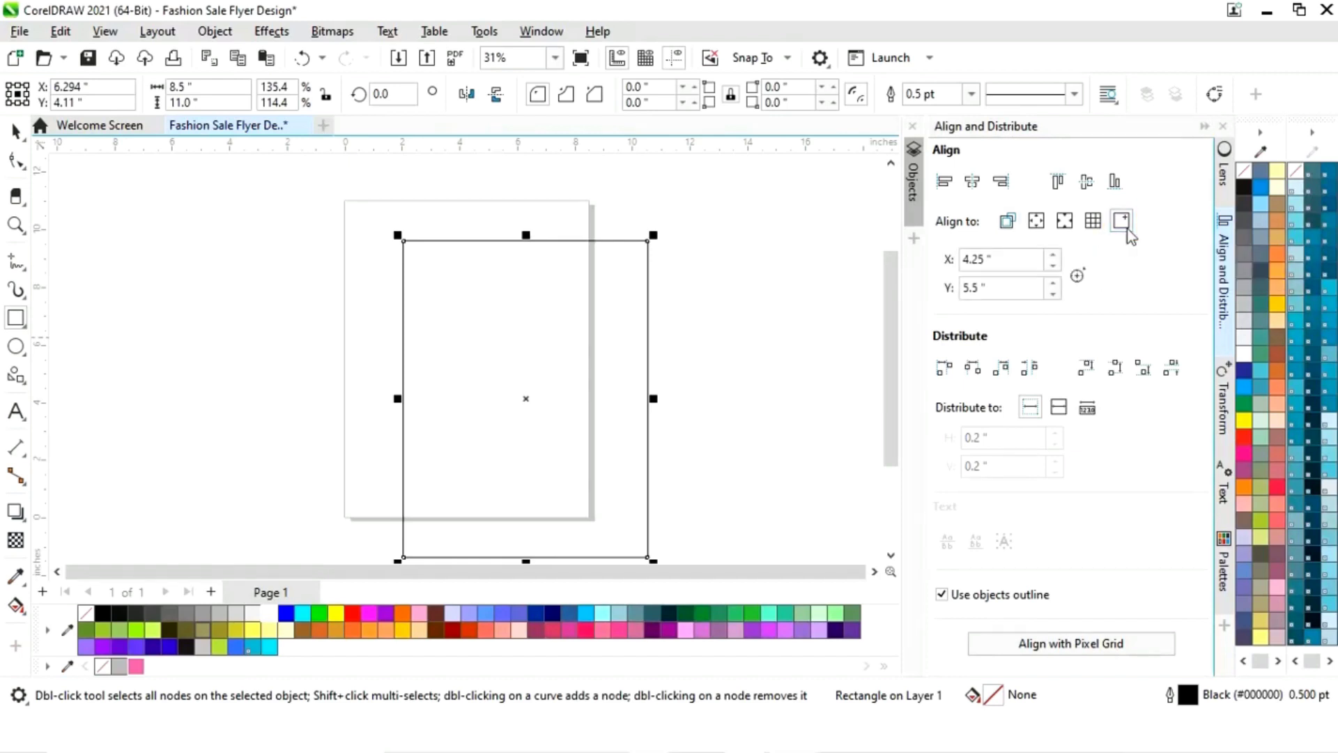
pyautogui.click(973, 185)
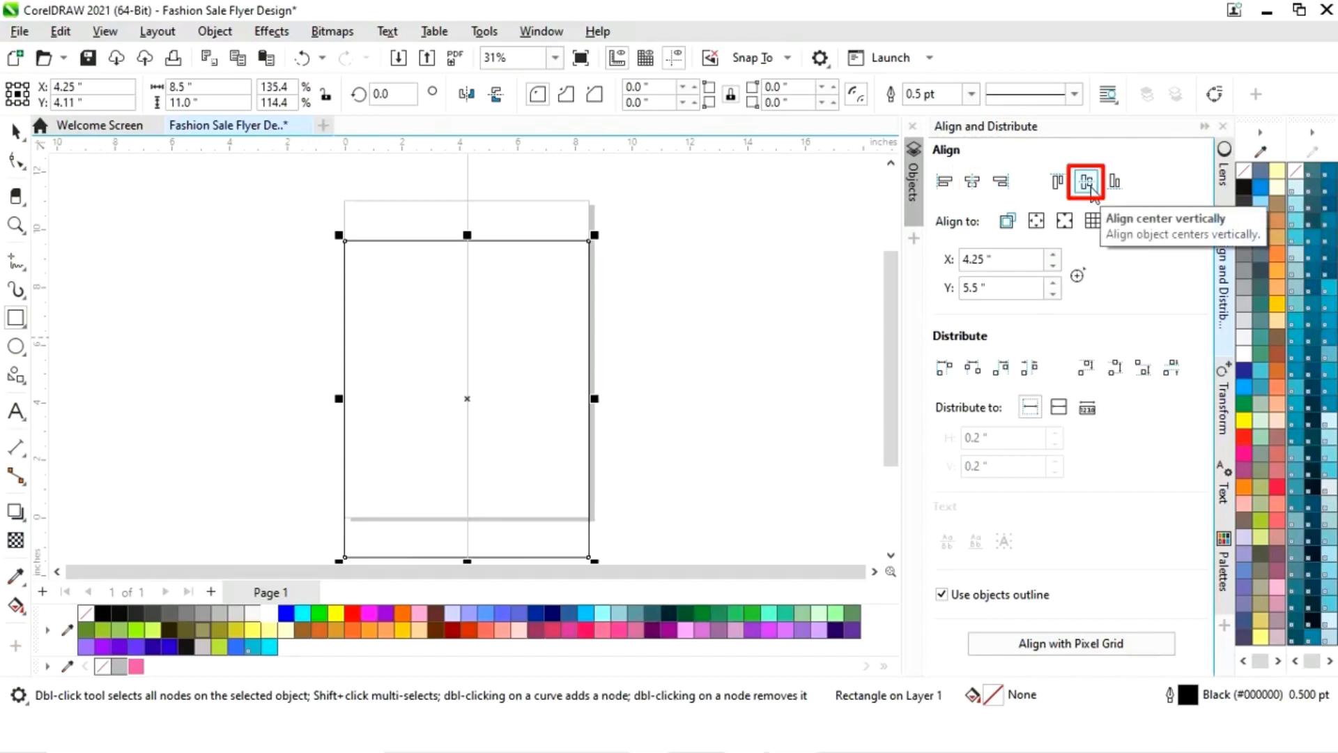
pyautogui.click(1088, 183)
pyautogui.click(1204, 127)
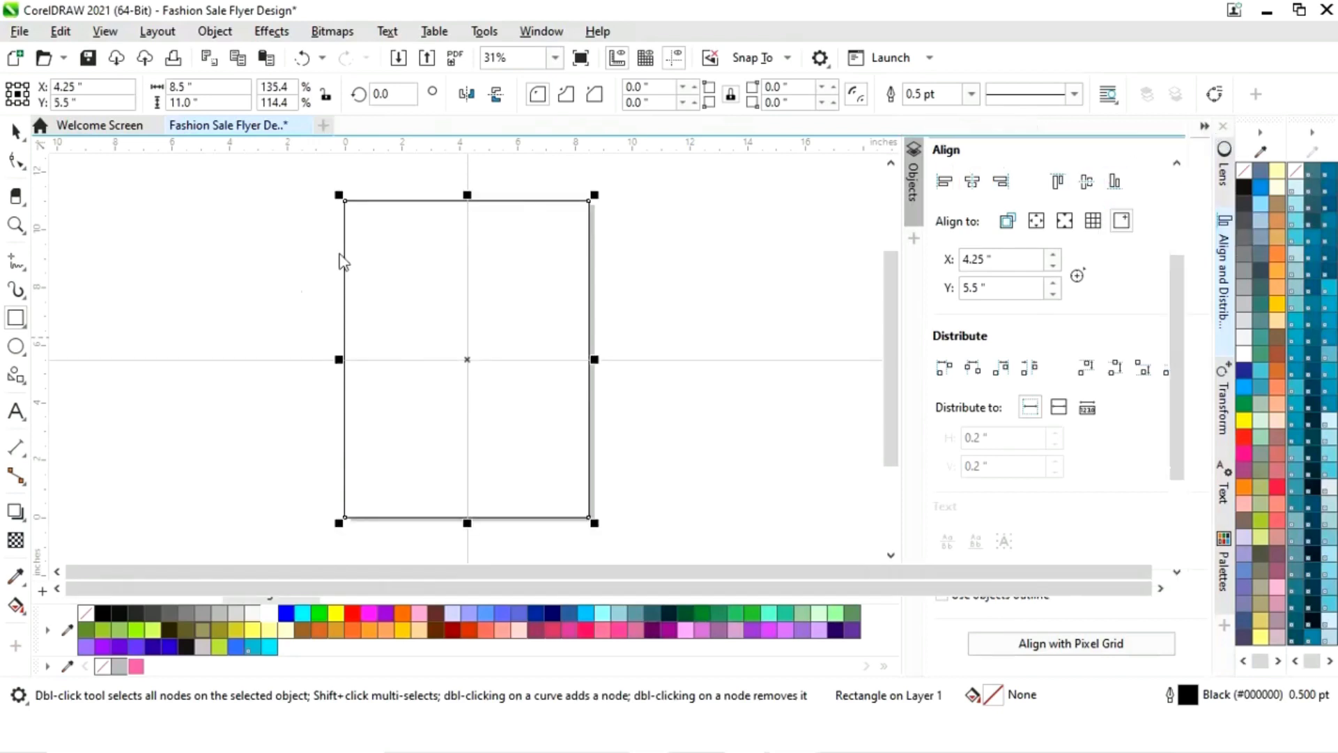
pyautogui.click(15, 131)
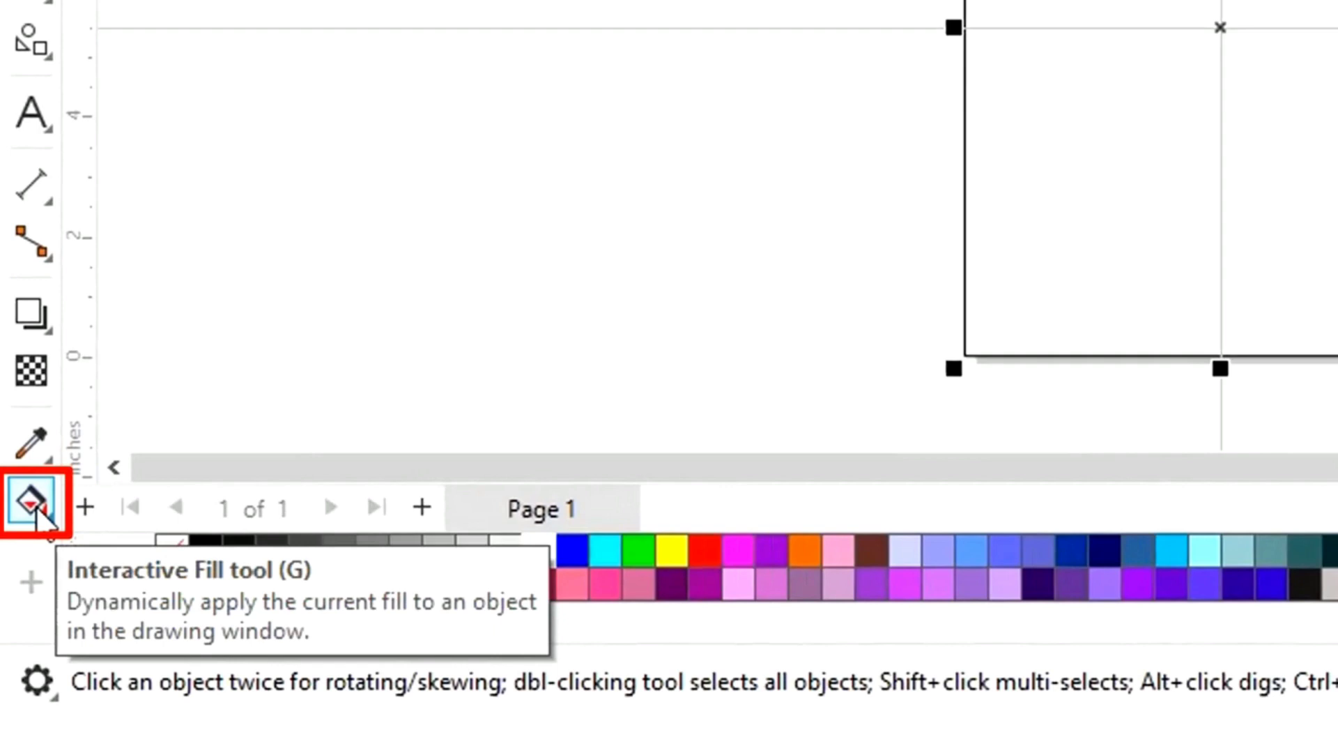
# - Apply an elliptical fountain fill to the rectangle, centred on the page and reaching its side edge
pyautogui.click(31, 500)
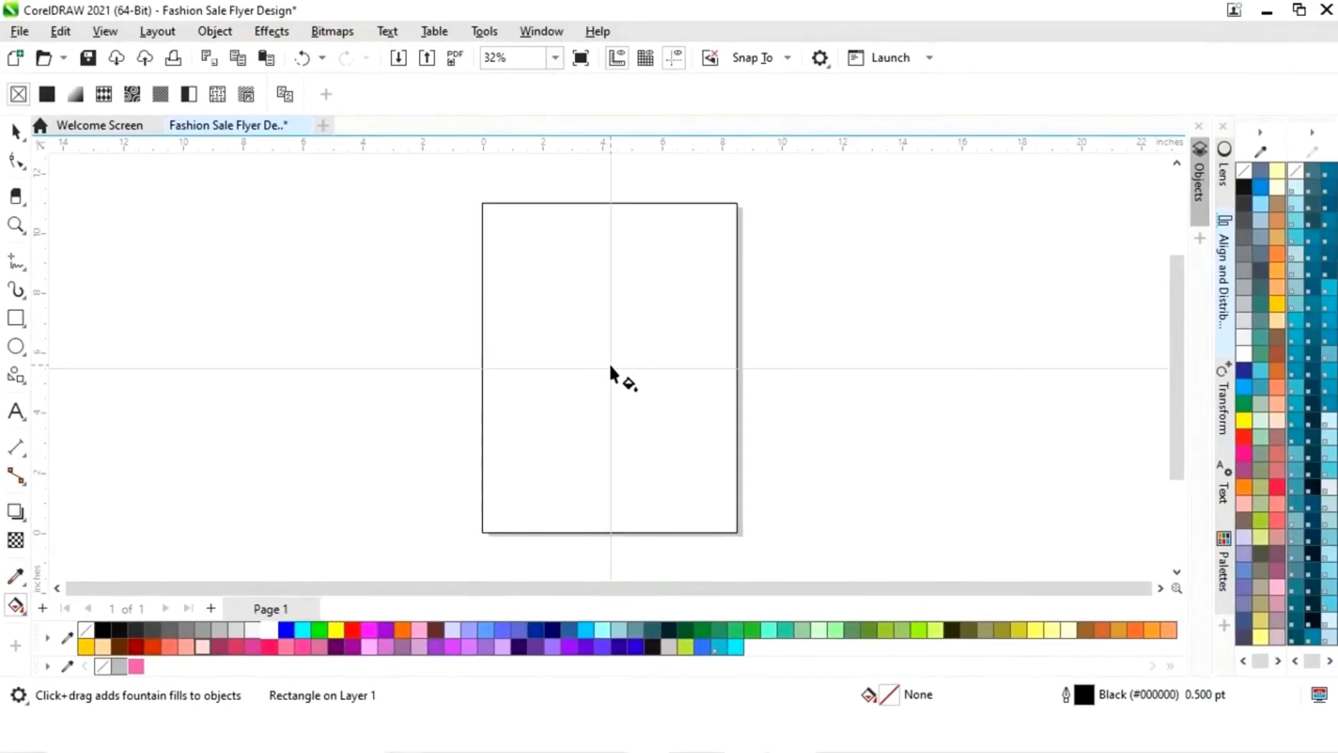
pyautogui.moveTo(610, 368); pyautogui.dragTo(737, 368)
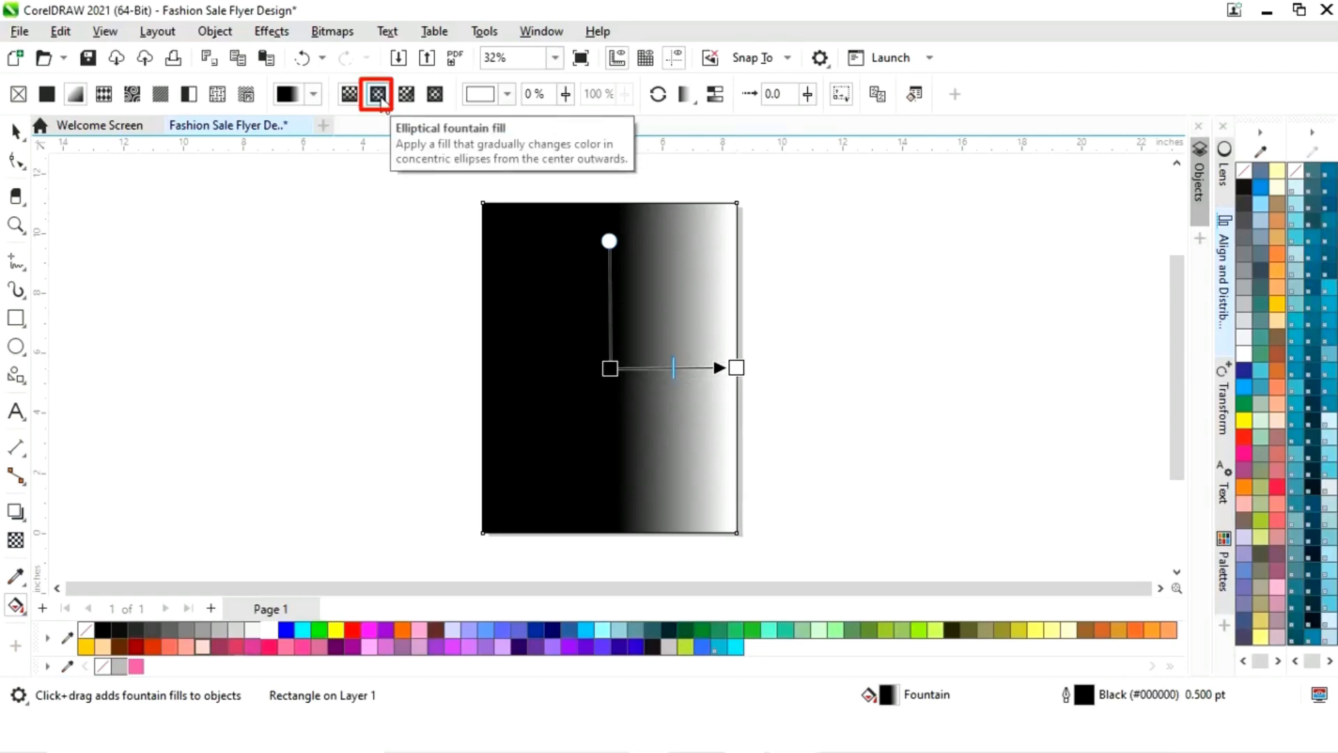
pyautogui.click(378, 94)
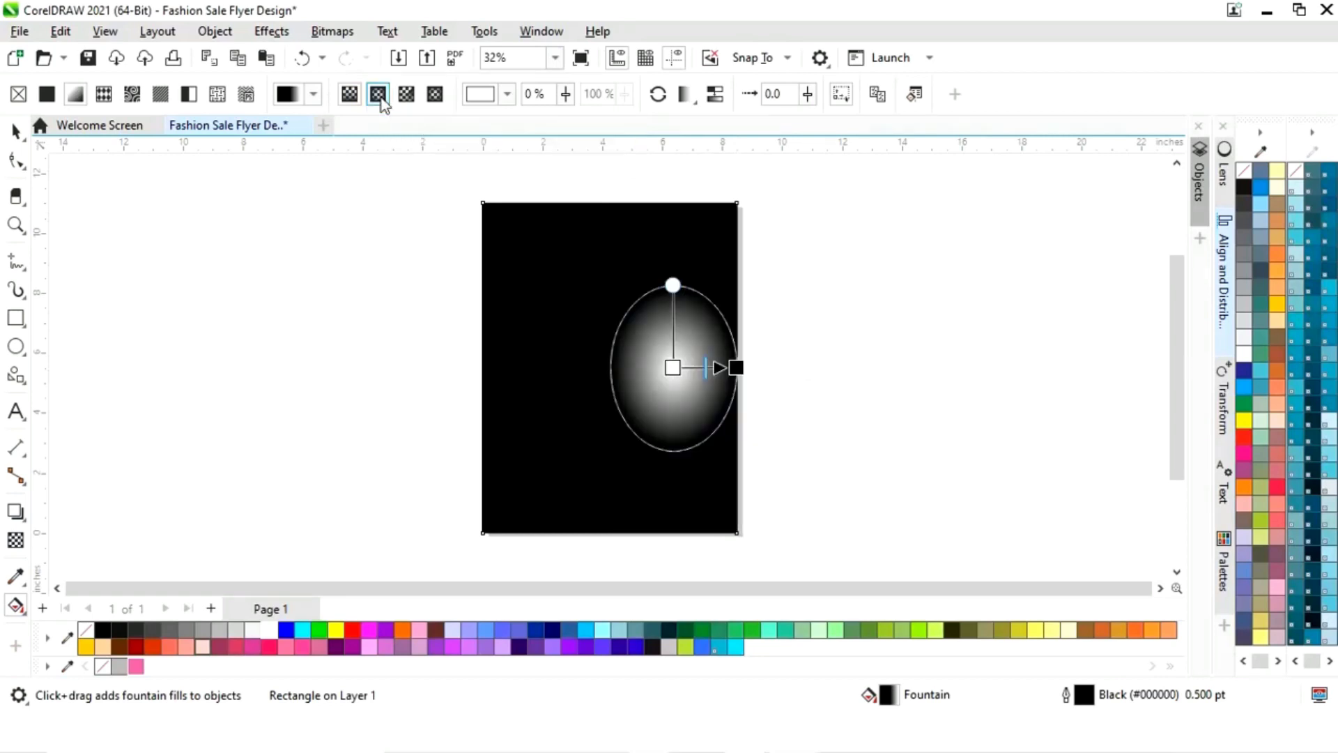
pyautogui.moveTo(676, 365); pyautogui.dragTo(610, 368)
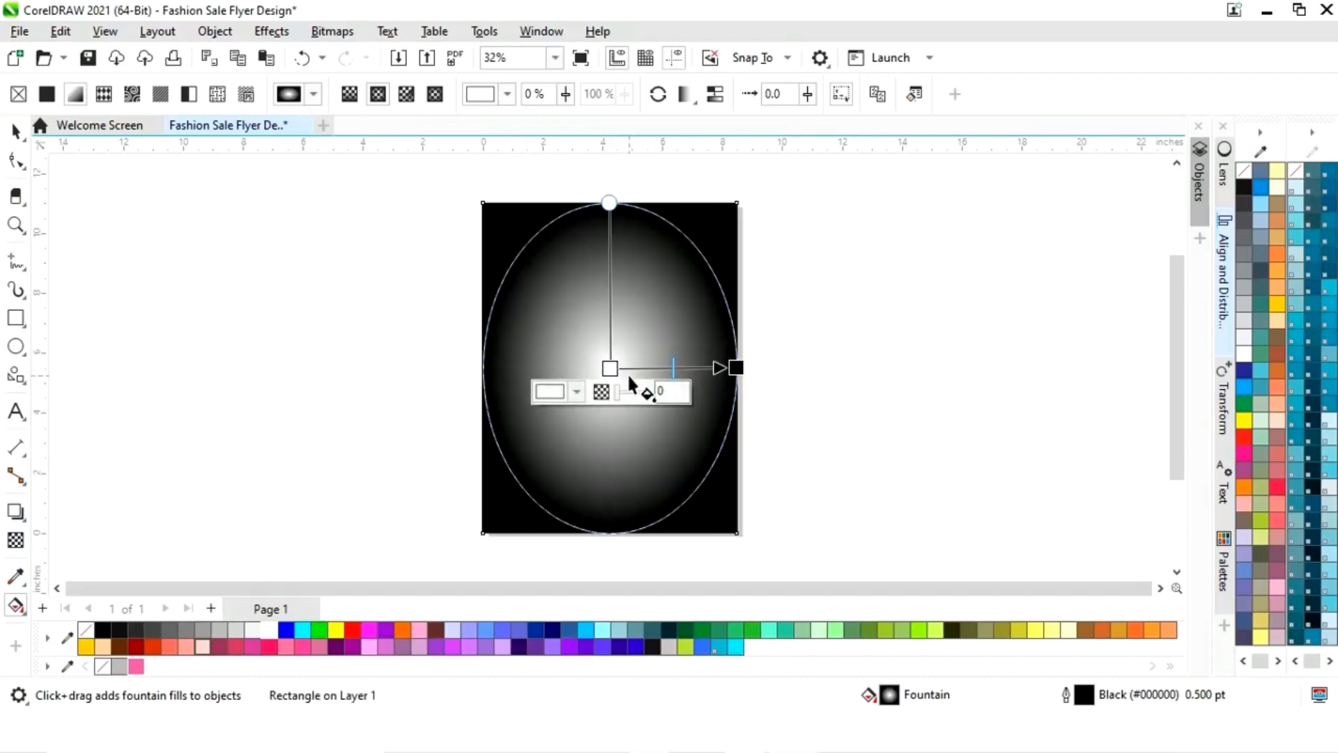
# - Set the fountain fill's outer colour to the document palette's gray (#B3B3B3) and remove the rectangle's outline
pyautogui.click(736, 367)
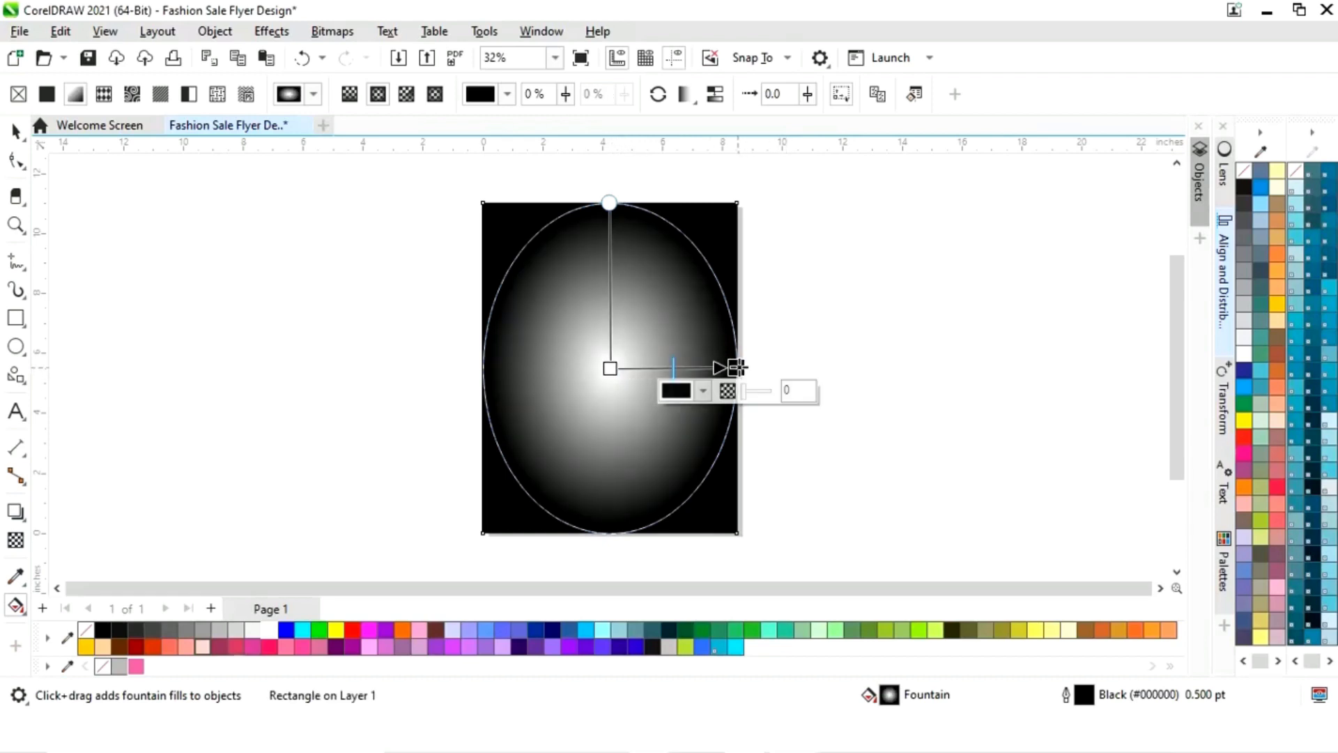
pyautogui.click(703, 390)
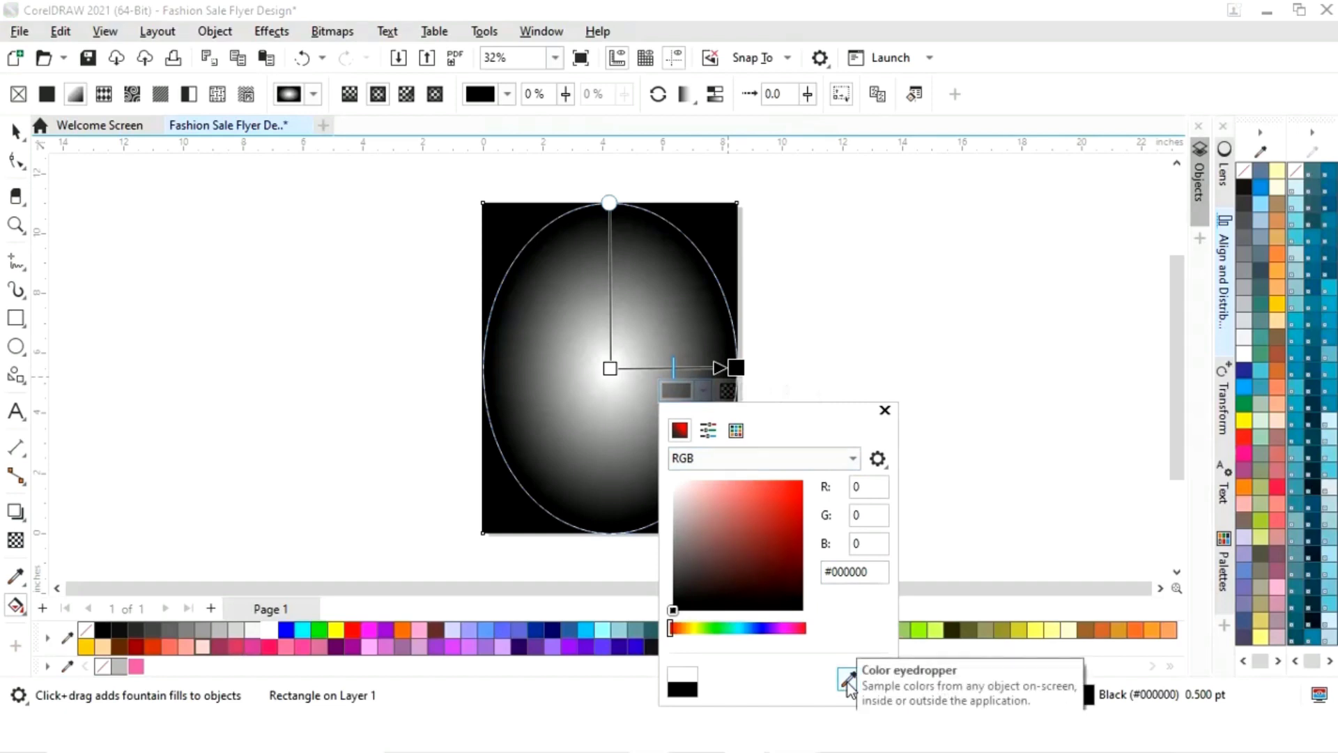
pyautogui.click(849, 679)
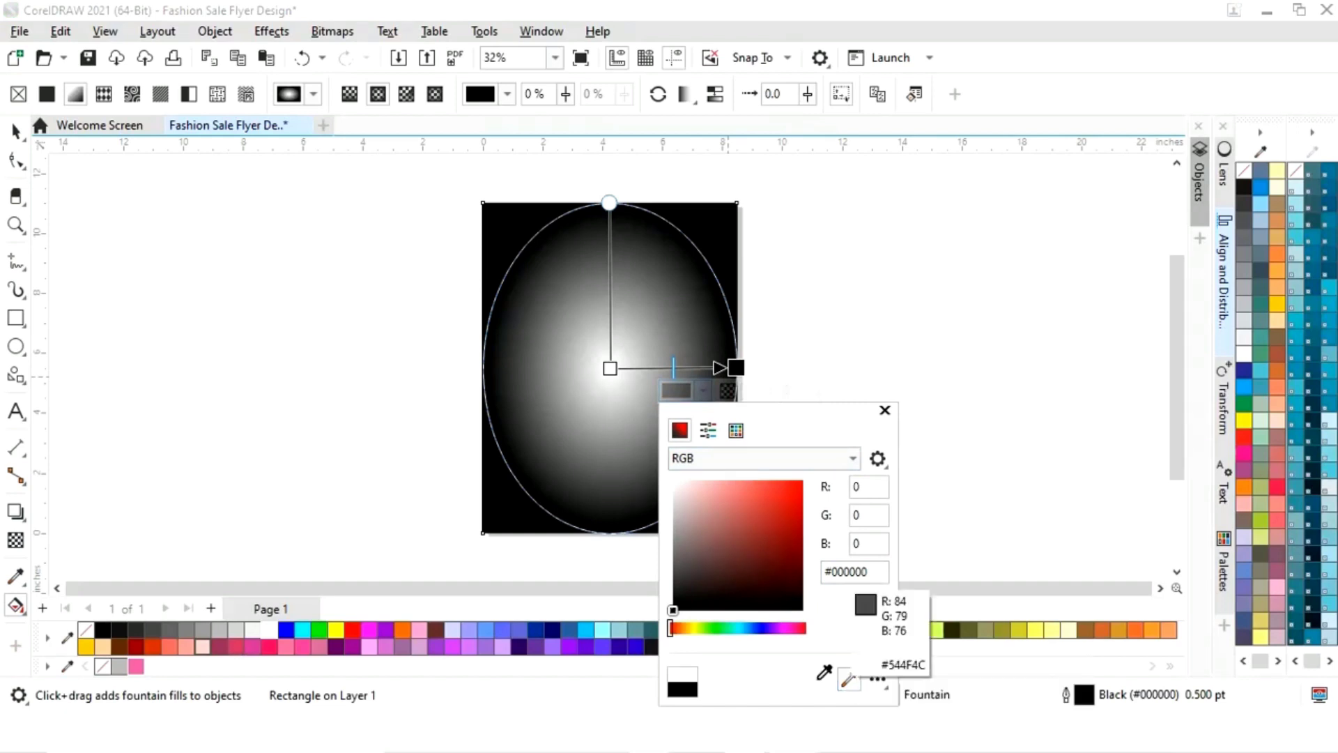
pyautogui.click(122, 665)
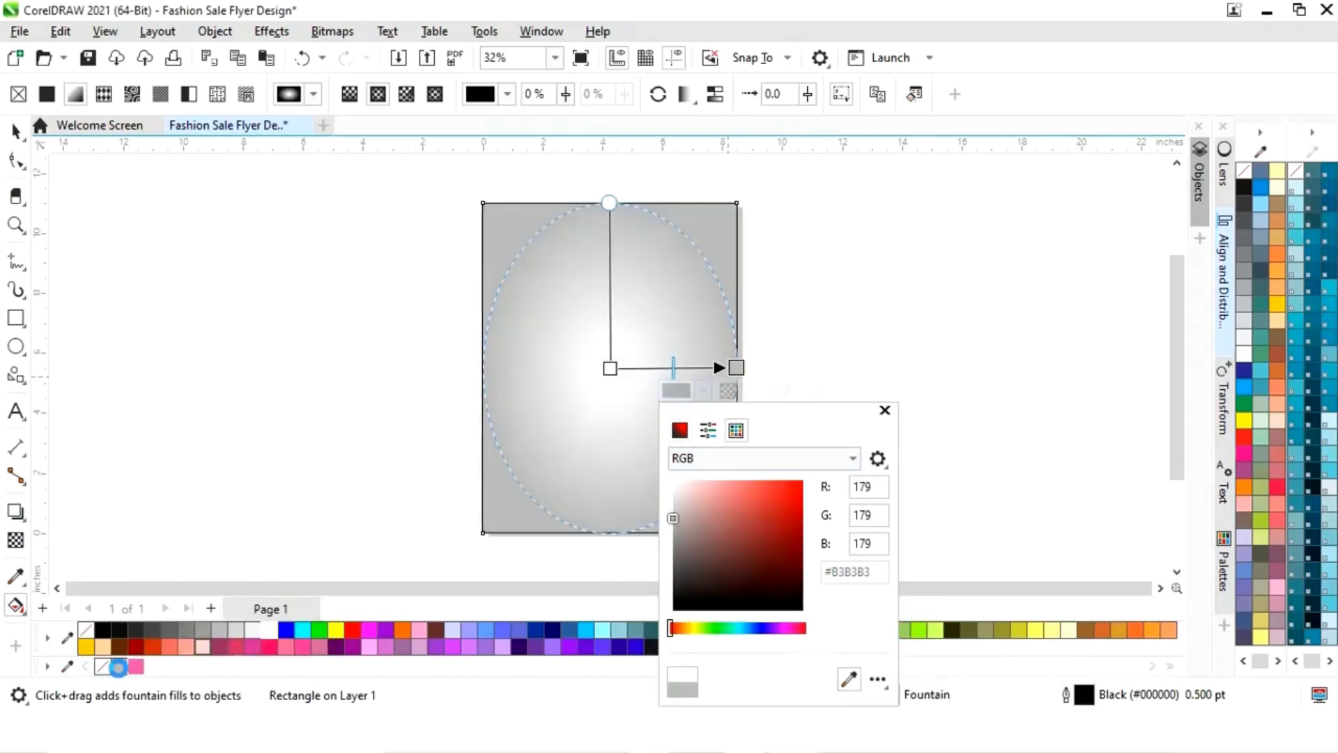
pyautogui.click(885, 388)
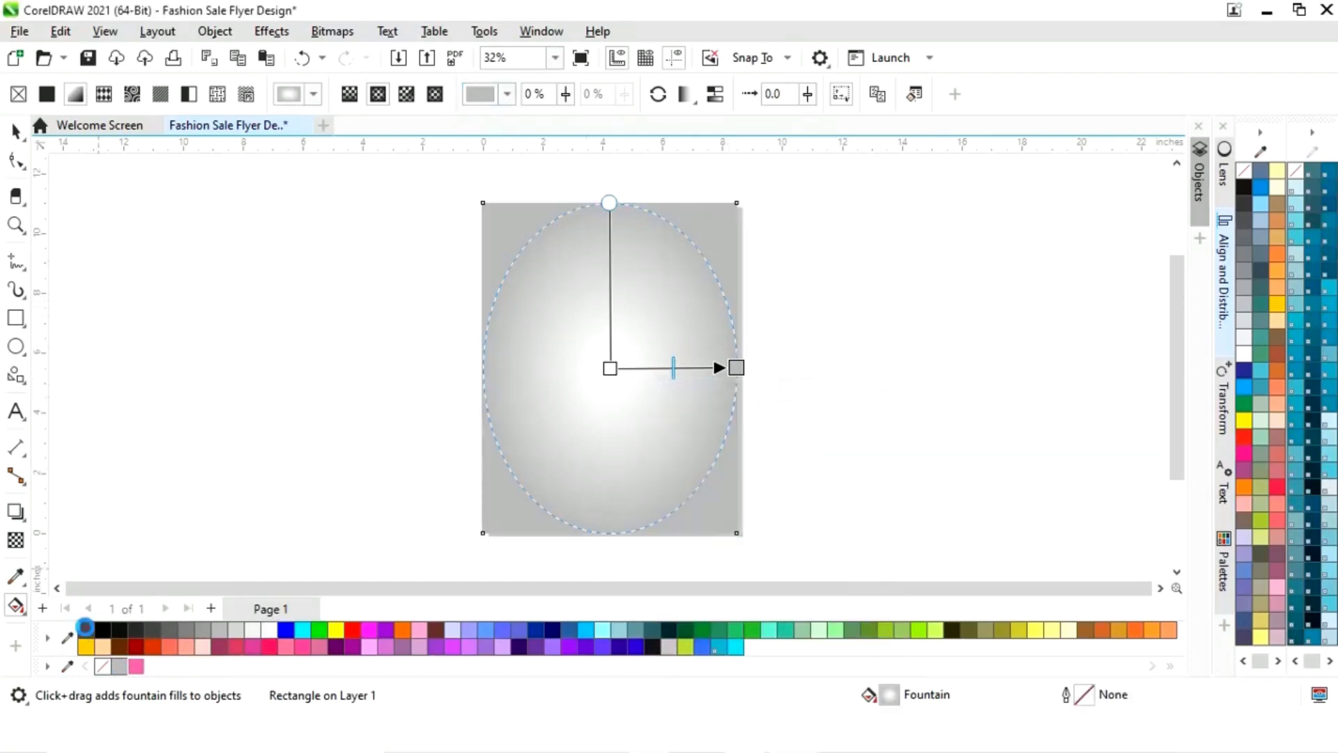
pyautogui.click(15, 131)
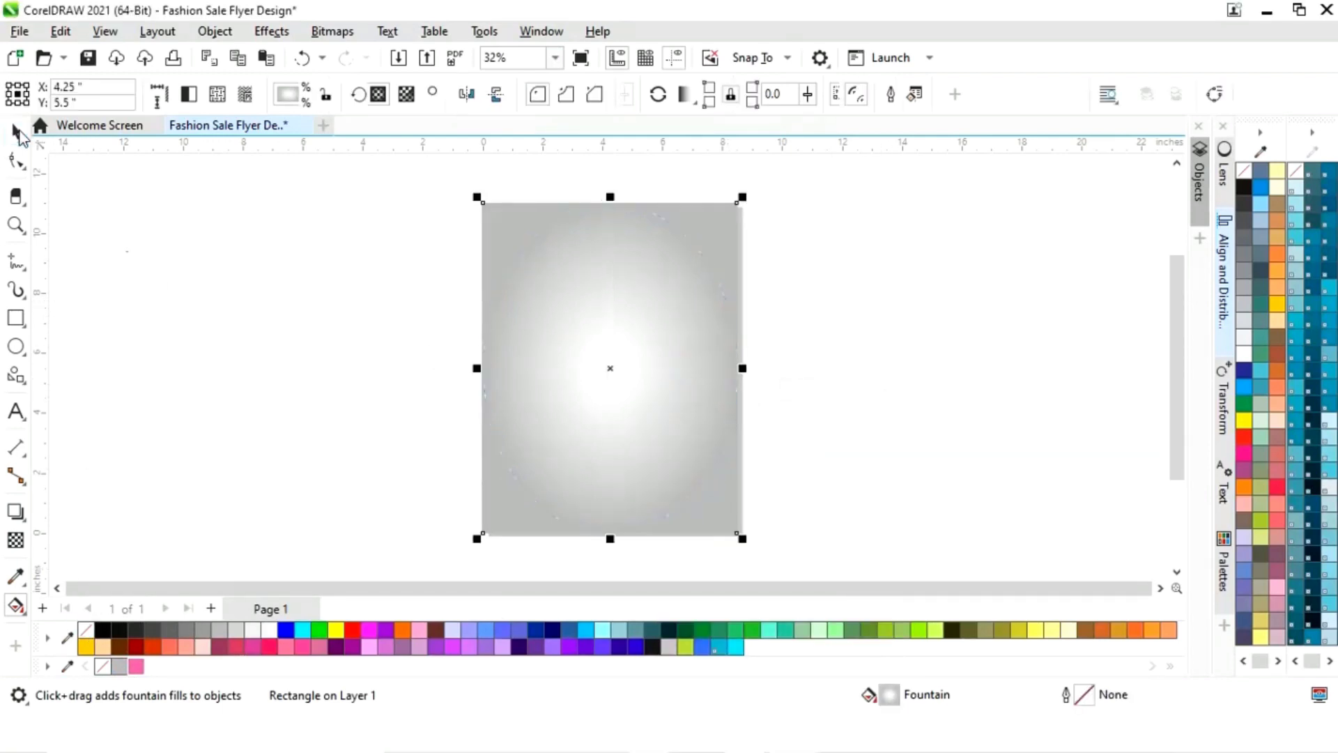
pyautogui.click(231, 329)
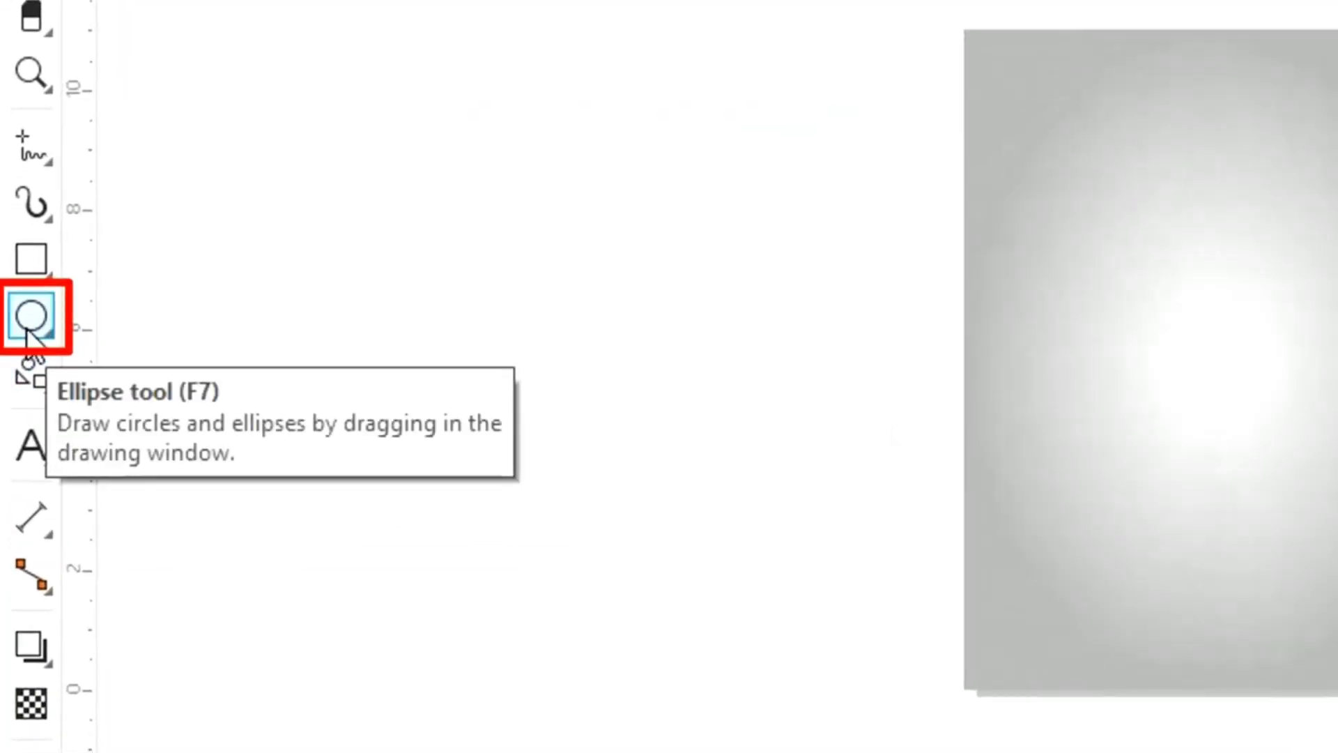
# - Draw a circle over the background with the Ellipse tool and set its width and height to 8 inches
pyautogui.click(28, 333)
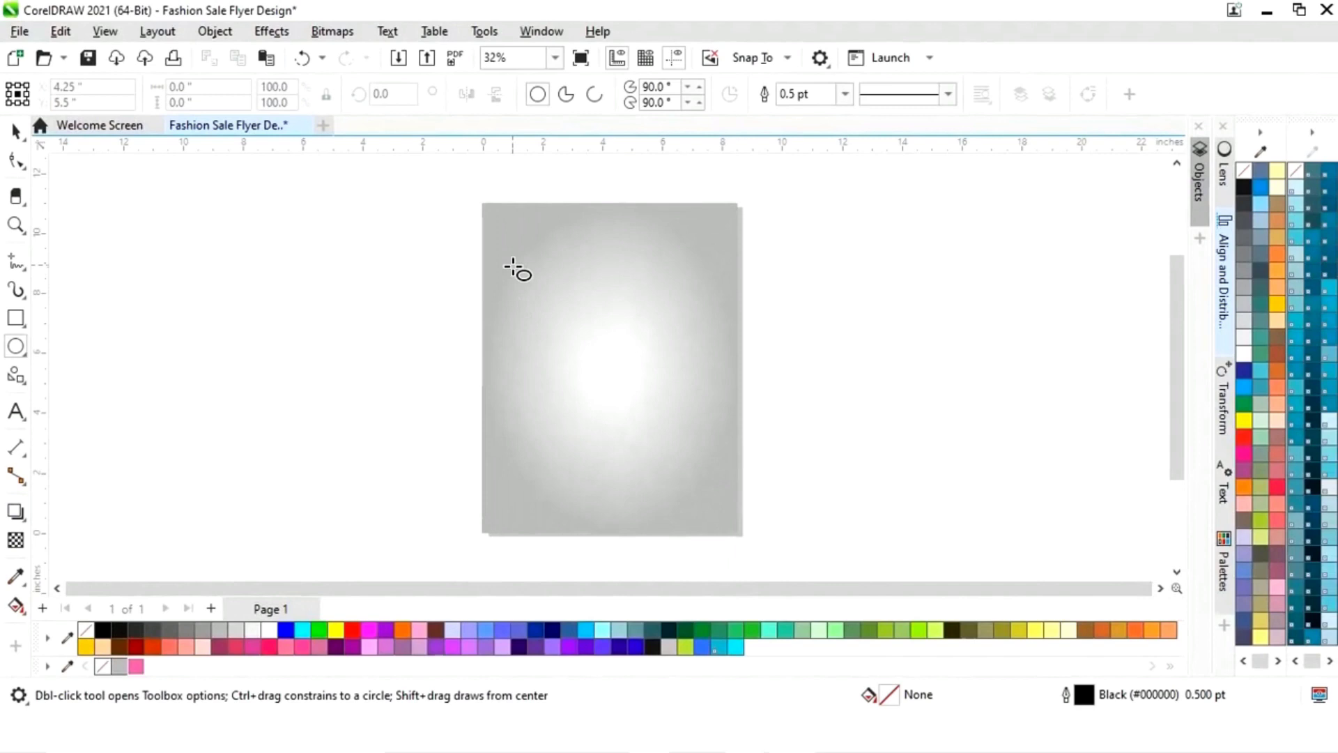
pyautogui.moveTo(517, 264); pyautogui.dragTo(762, 502)
pyautogui.moveTo(224, 87); pyautogui.dragTo(132, 85)
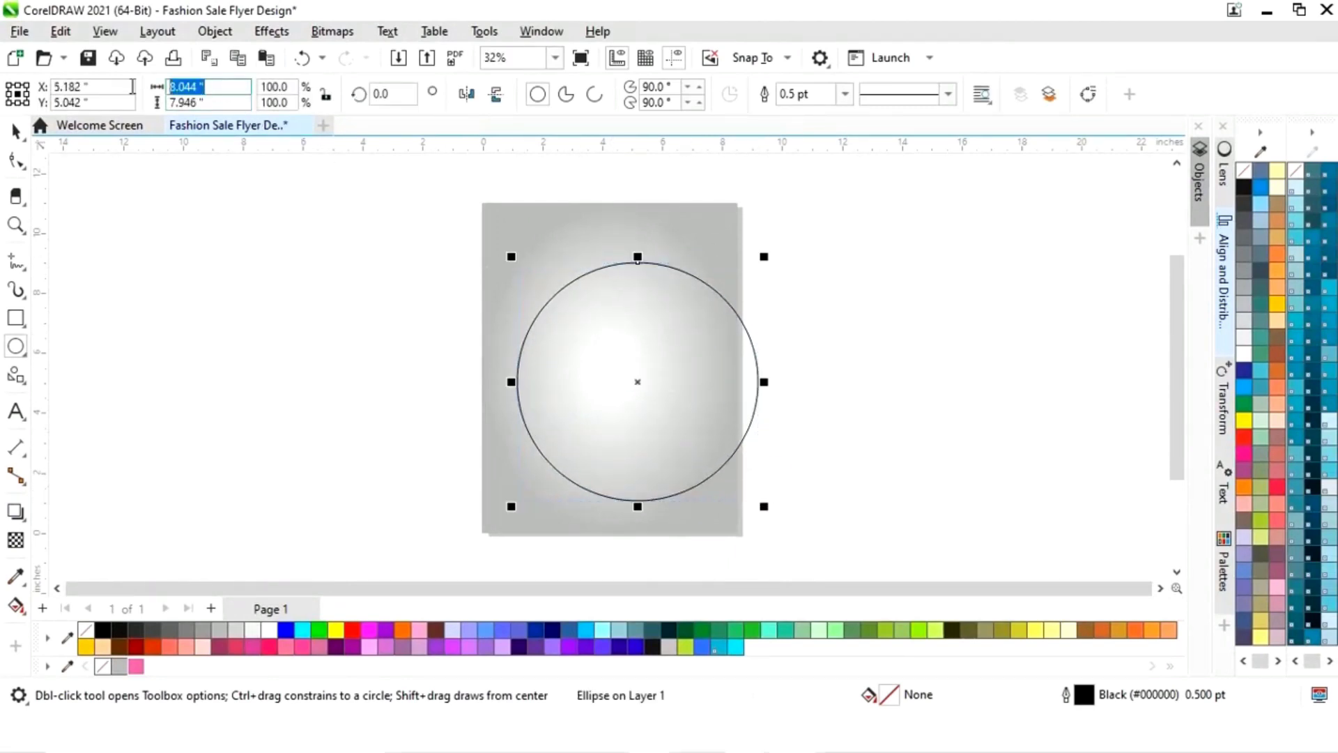
pyautogui.write('8')
pyautogui.press('Tab')
pyautogui.write('8')
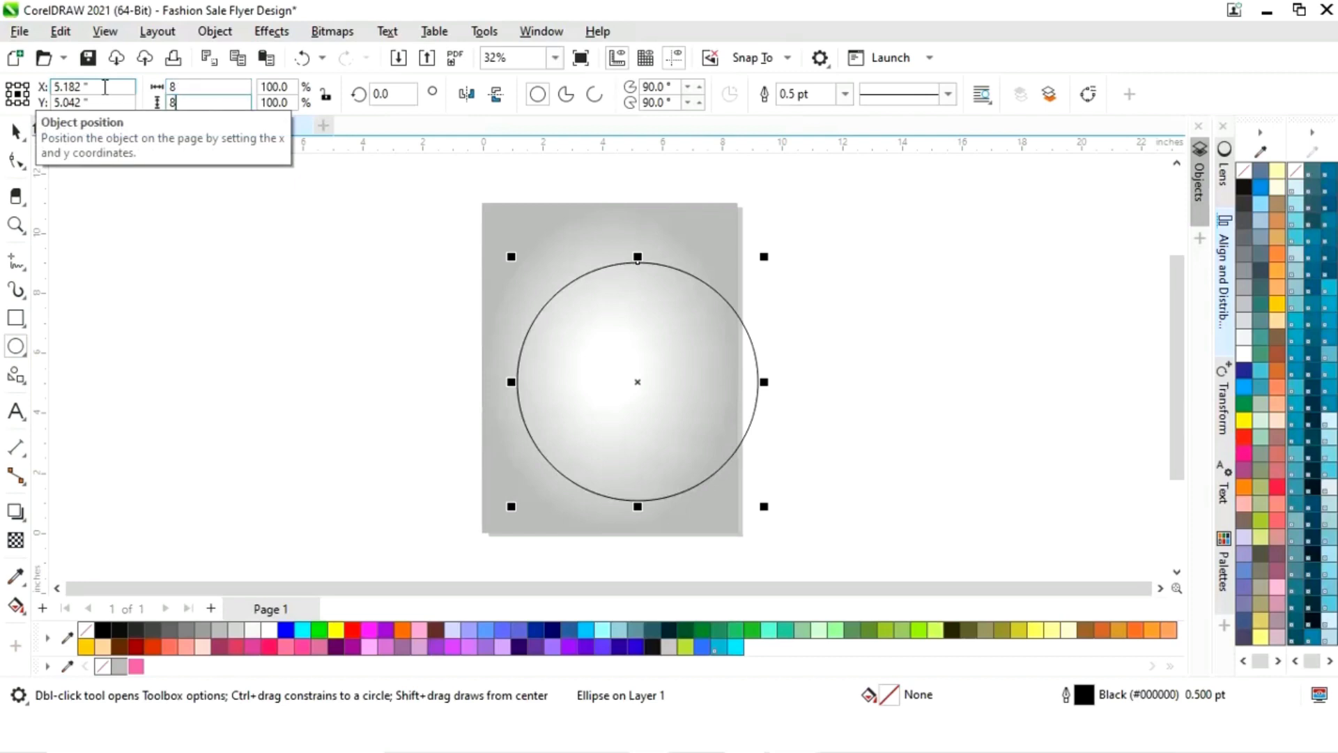
pyautogui.press('Return')
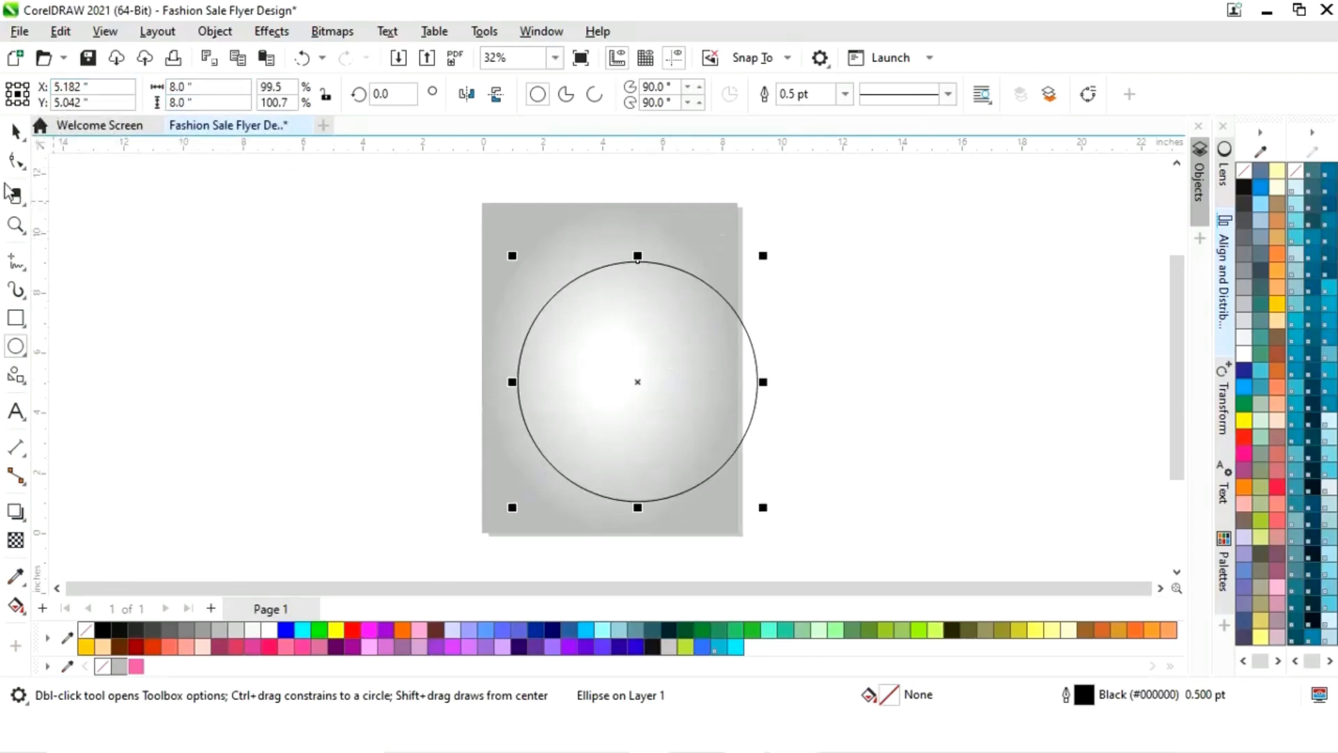
# - Centre the circle and the background rectangle vertically and horizontally on the specified point X 4.25", Y 5.5"
pyautogui.click(17, 132)
pyautogui.keyDown('shift'); pyautogui.click(697, 223); pyautogui.keyUp('shift')
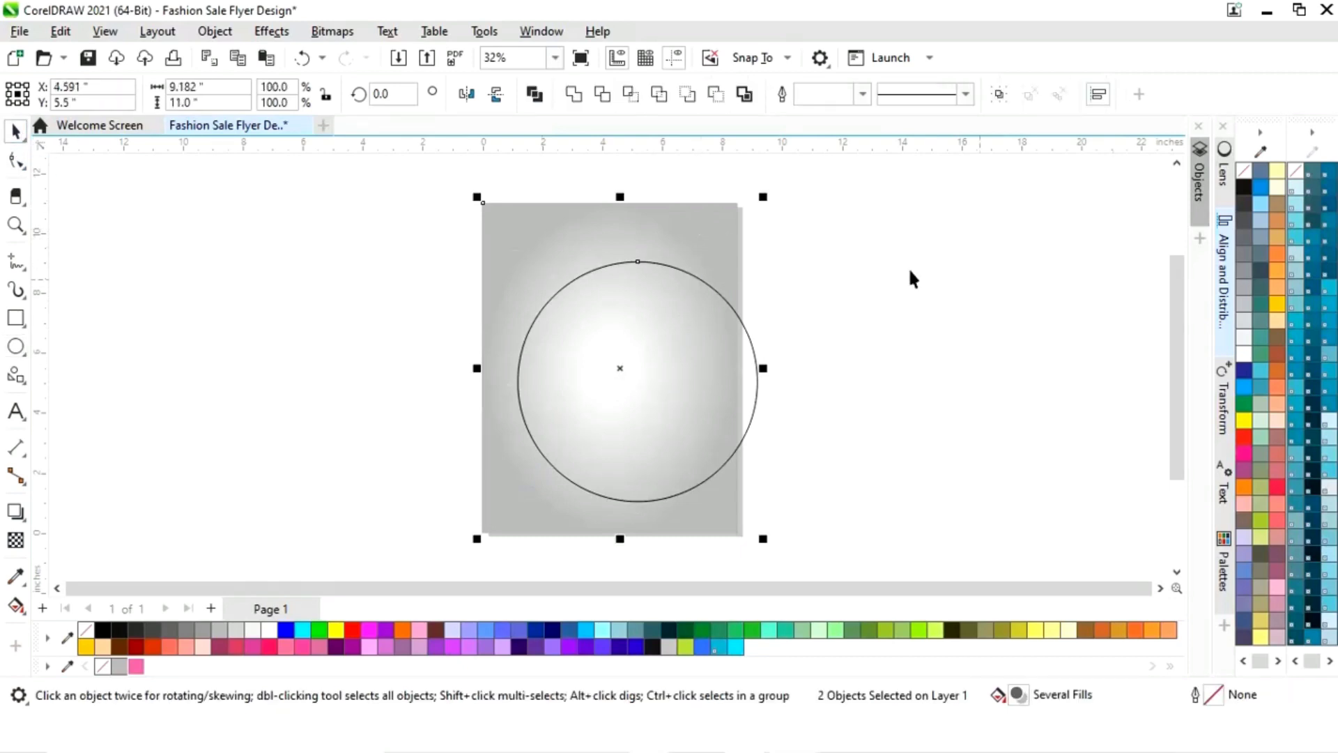
pyautogui.click(1224, 293)
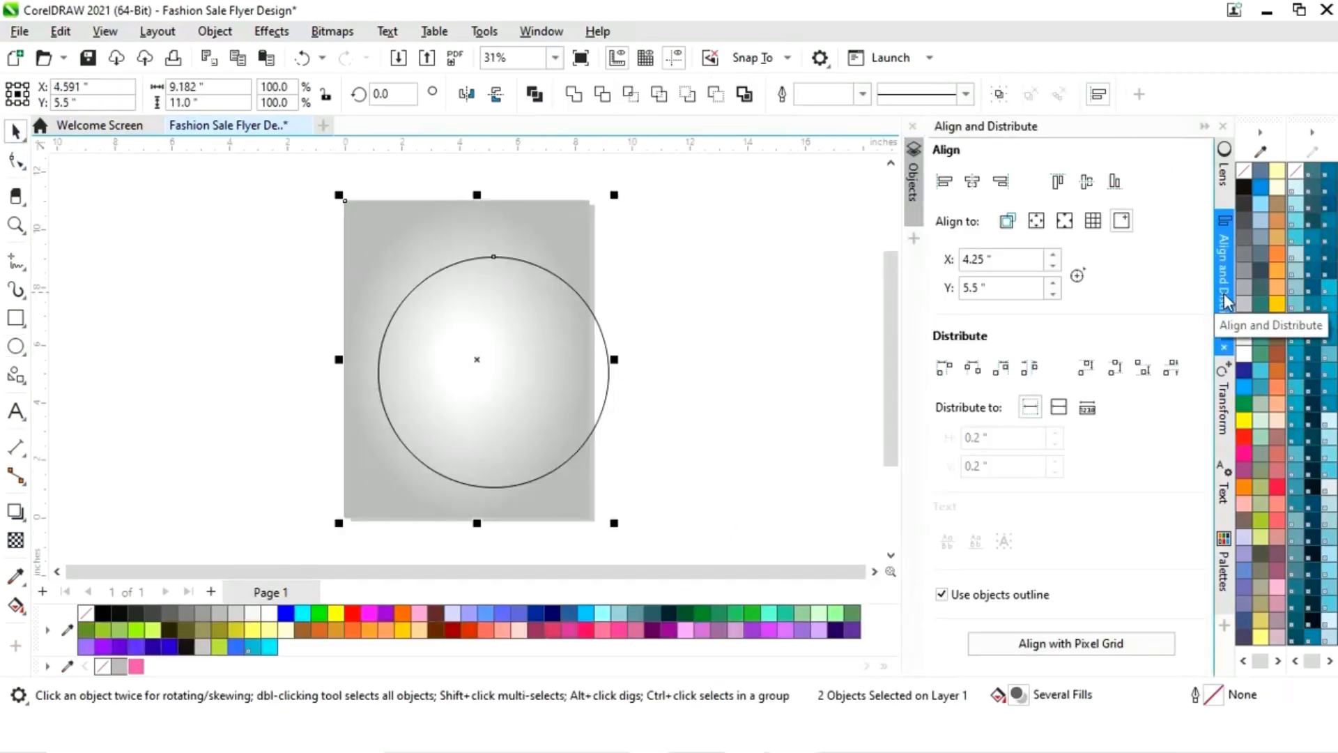
pyautogui.click(1087, 183)
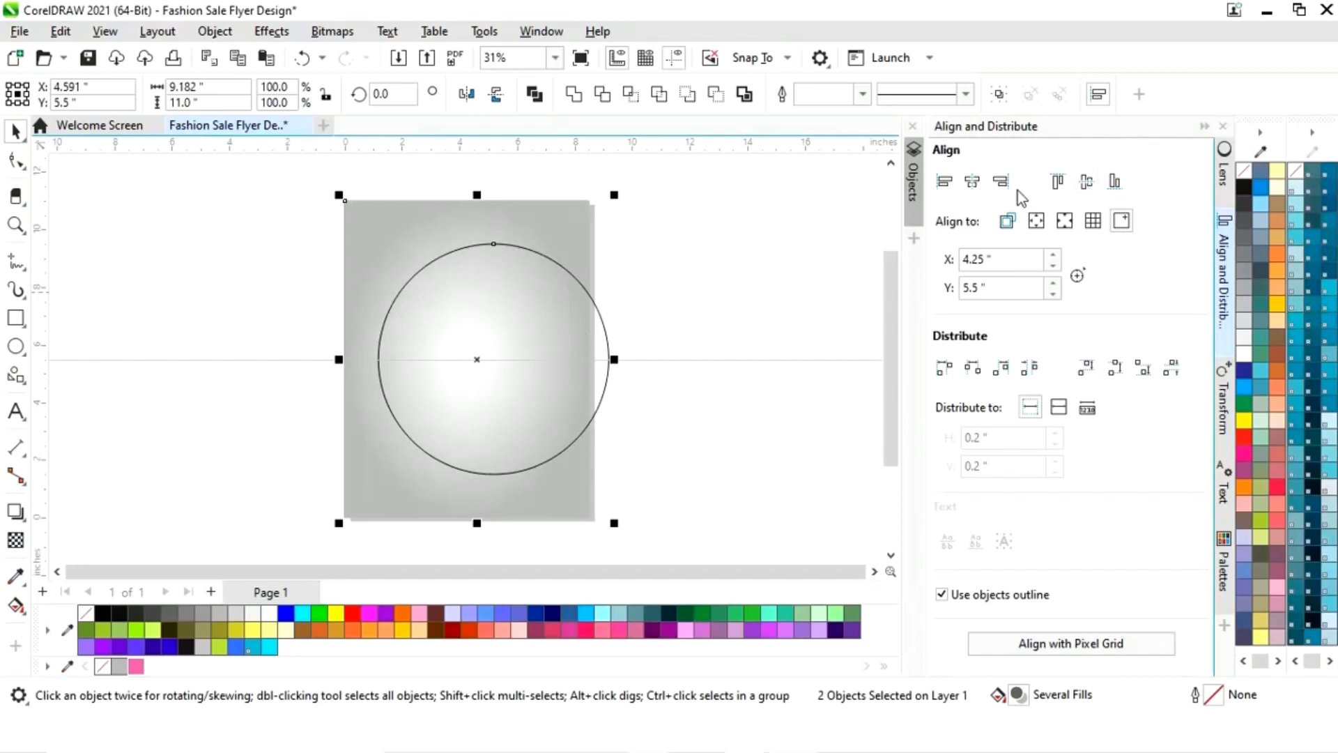
pyautogui.click(977, 189)
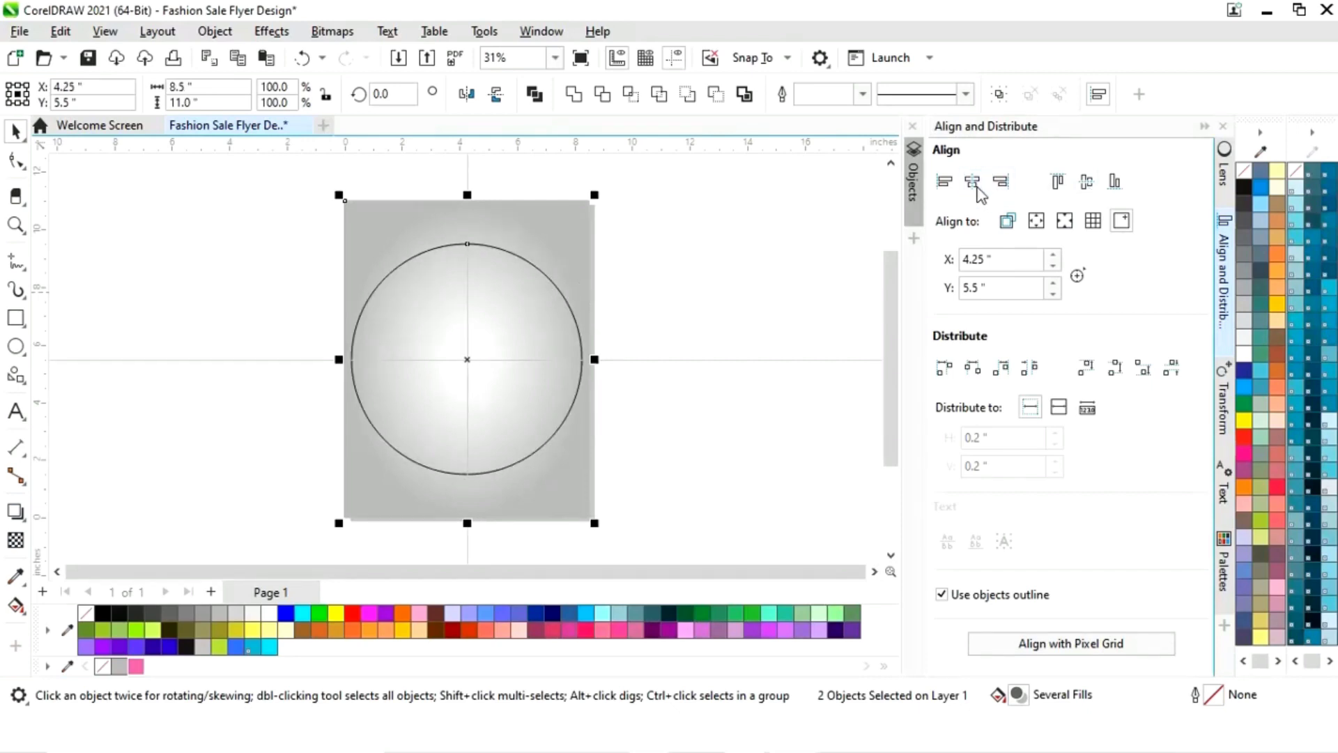
pyautogui.click(1204, 127)
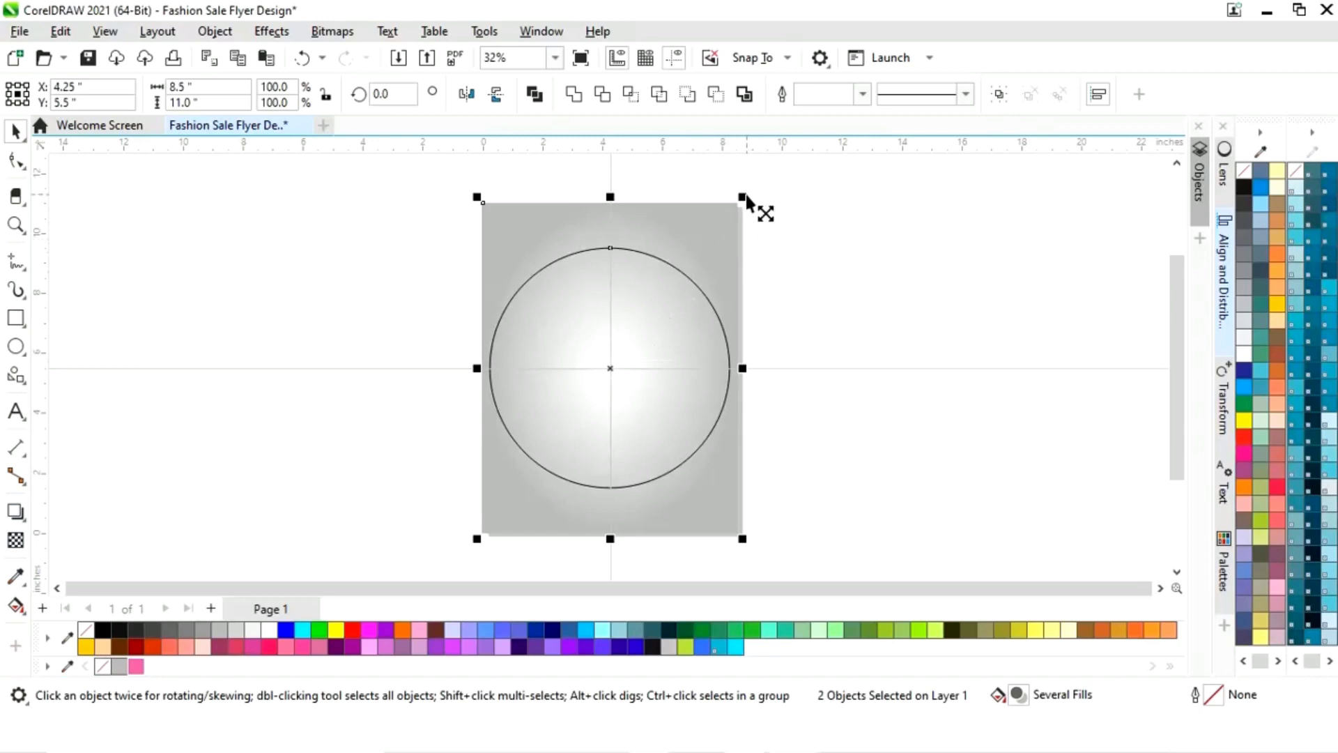
# - Scale the circle down from its centre to about 6.64 inches in diameter
pyautogui.click(714, 334)
pyautogui.moveTo(737, 243)
pyautogui.mouseDown()
pyautogui.moveTo(717, 259)
pyautogui.moveTo(727, 256)
pyautogui.mouseUp()
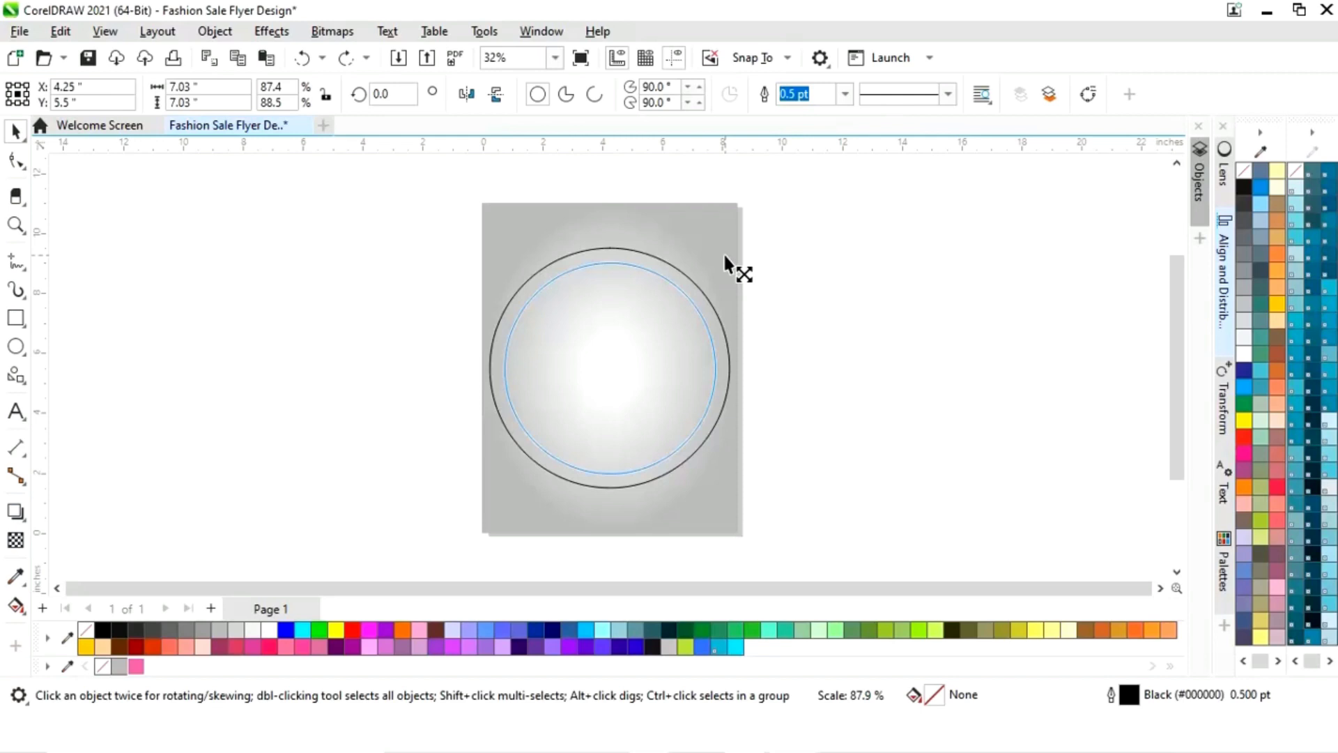
pyautogui.moveTo(726, 258); pyautogui.dragTo(717, 257)
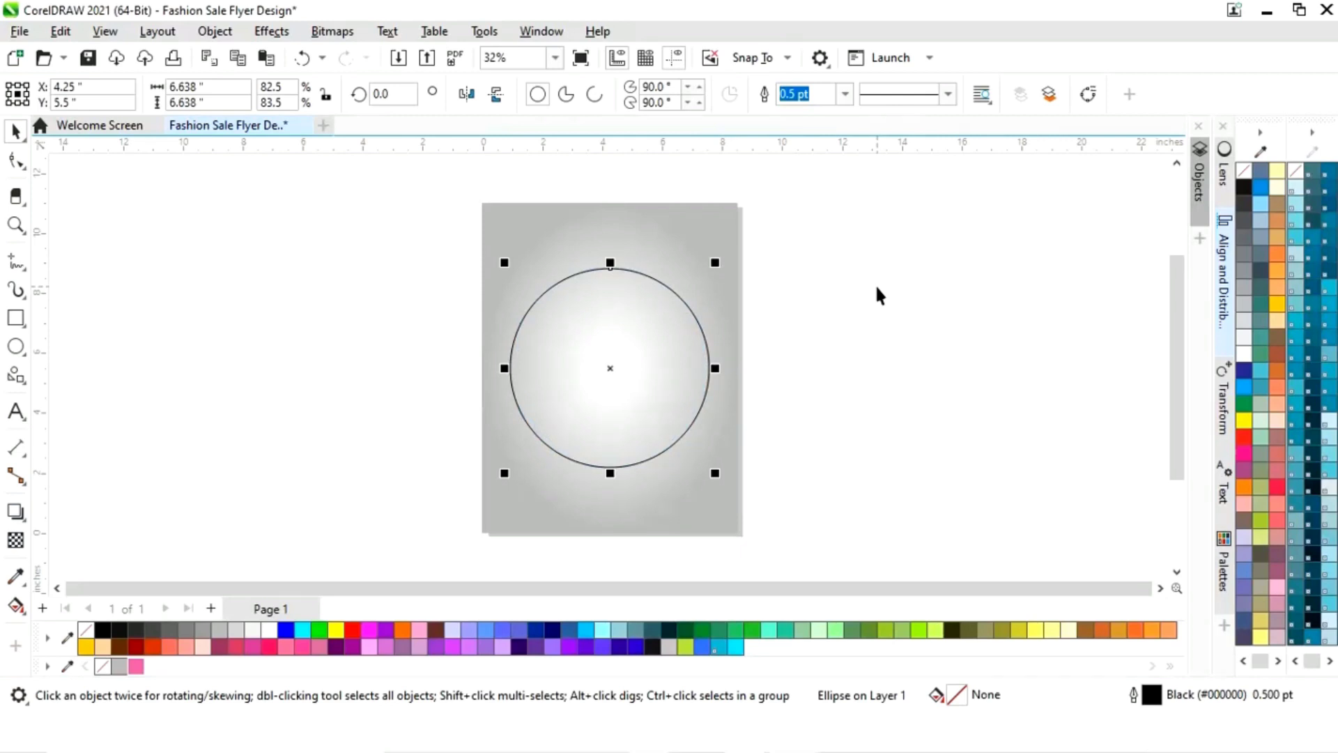
# - Fill the circle with white and remove its outline
pyautogui.press('z')
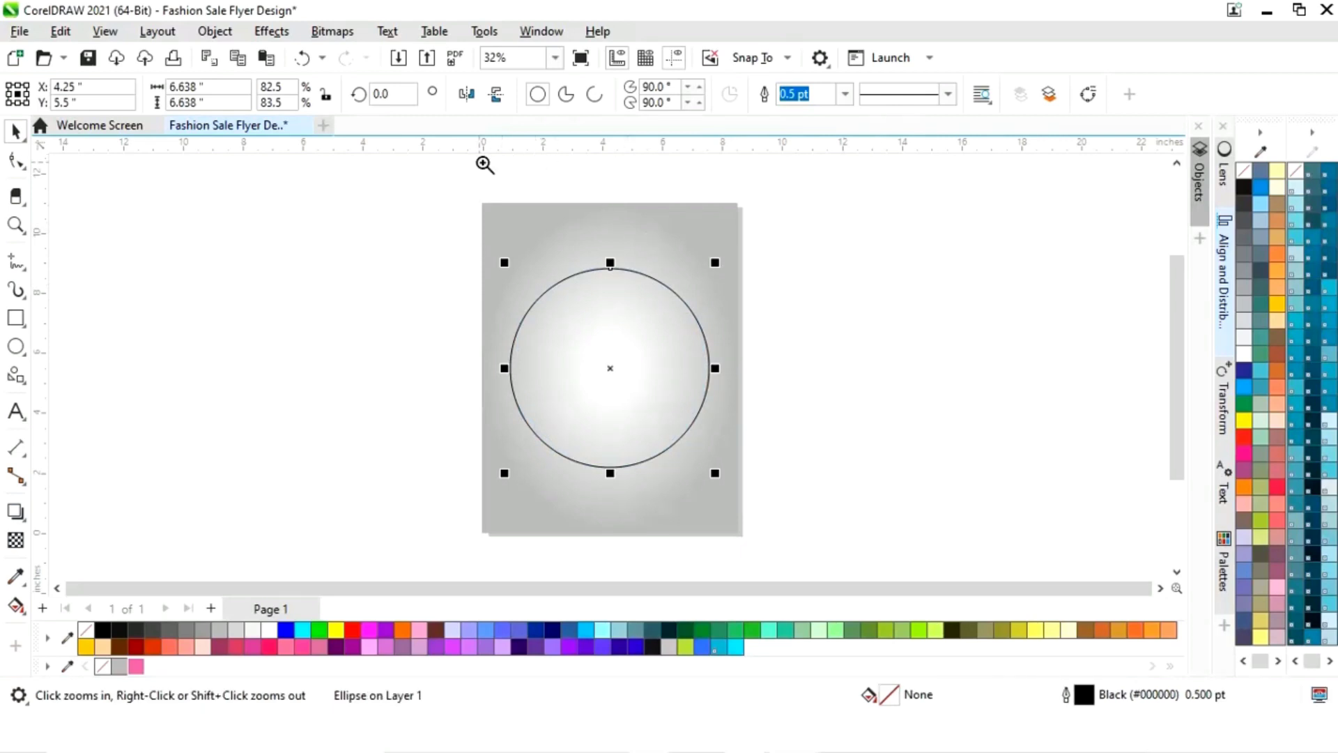
pyautogui.moveTo(473, 196); pyautogui.dragTo(754, 555)
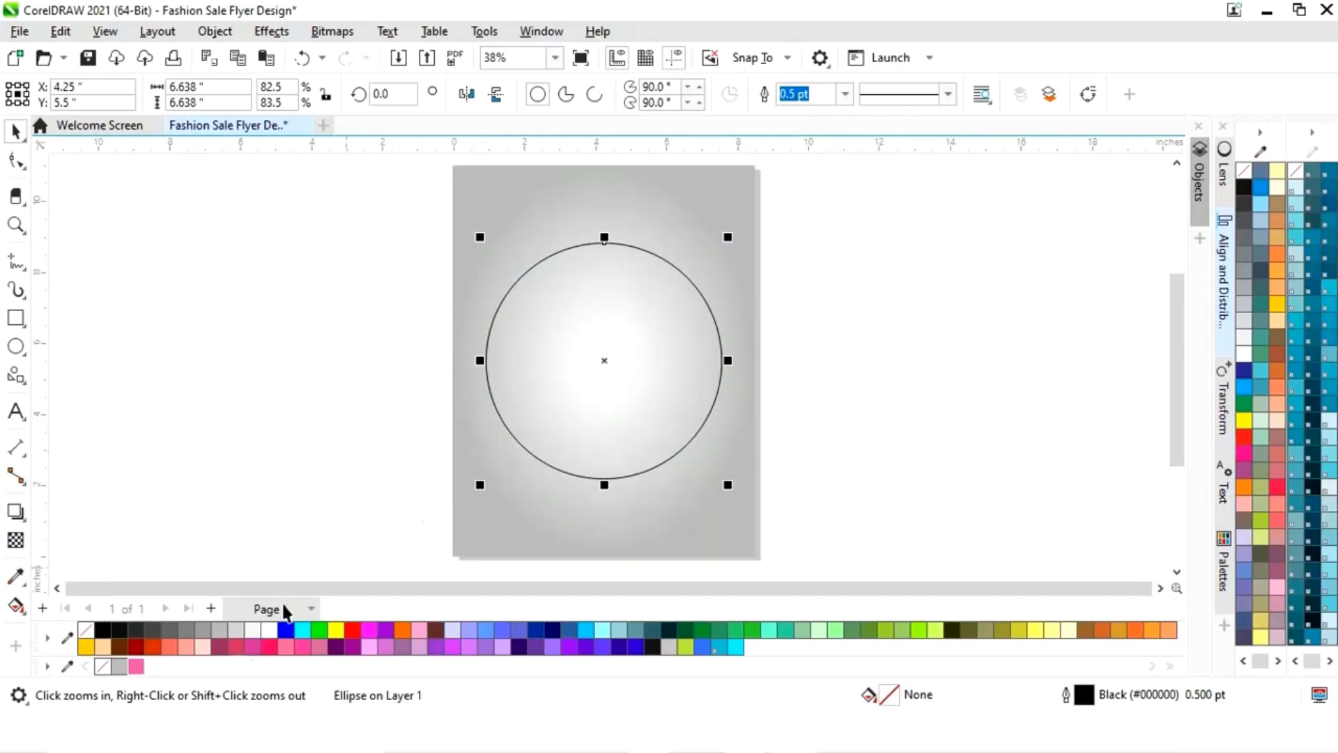
pyautogui.click(270, 631)
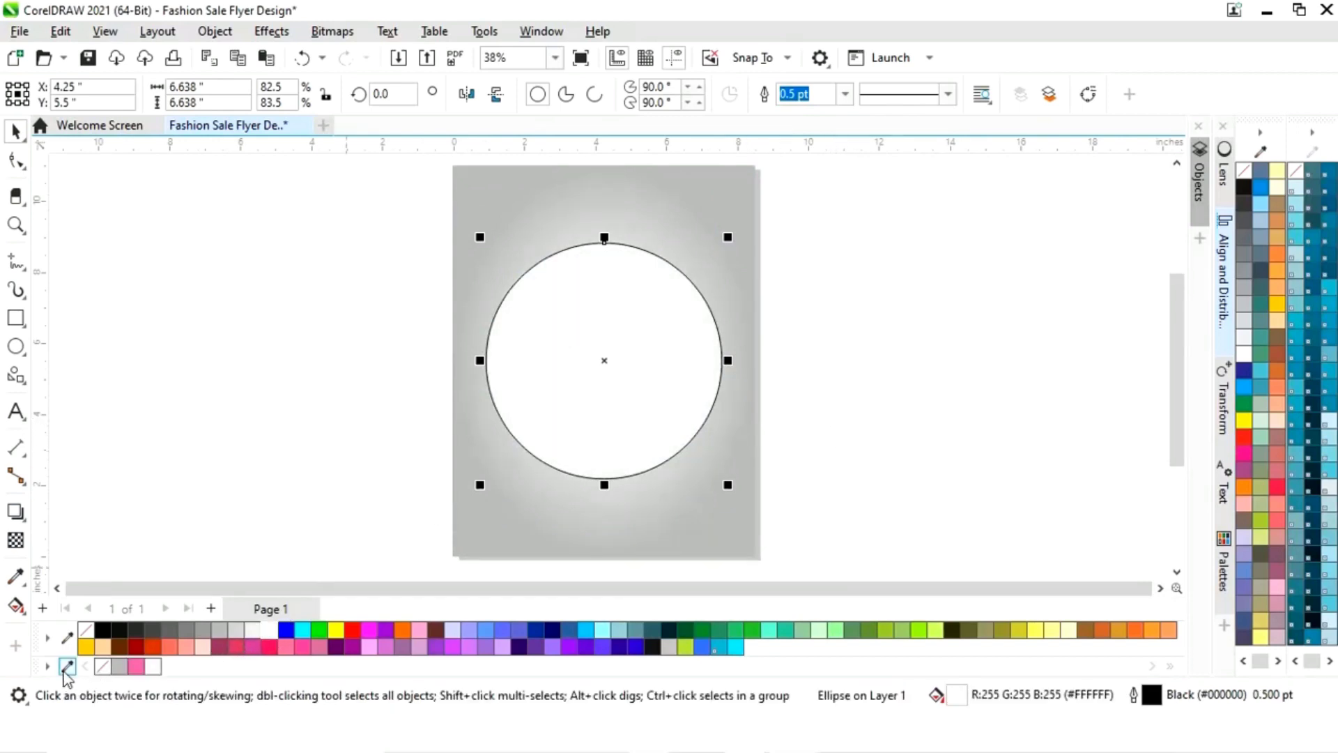
pyautogui.rightClick(103, 667)
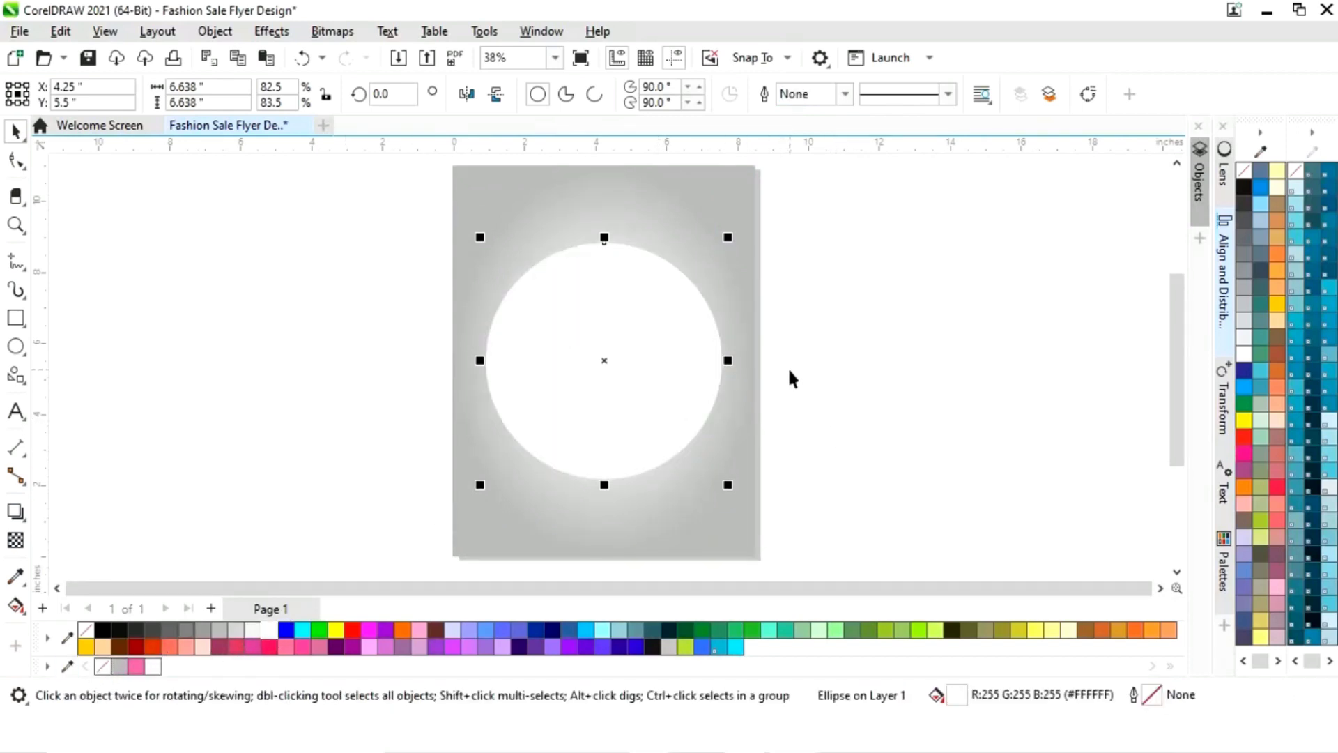
pyautogui.click(882, 359)
# - Make a concentric copy of the white circle about 6.2 inches wide and fill it with pink (#E757A7)
pyautogui.click(667, 356)
pyautogui.moveTo(728, 237); pyautogui.dragTo(724, 241)
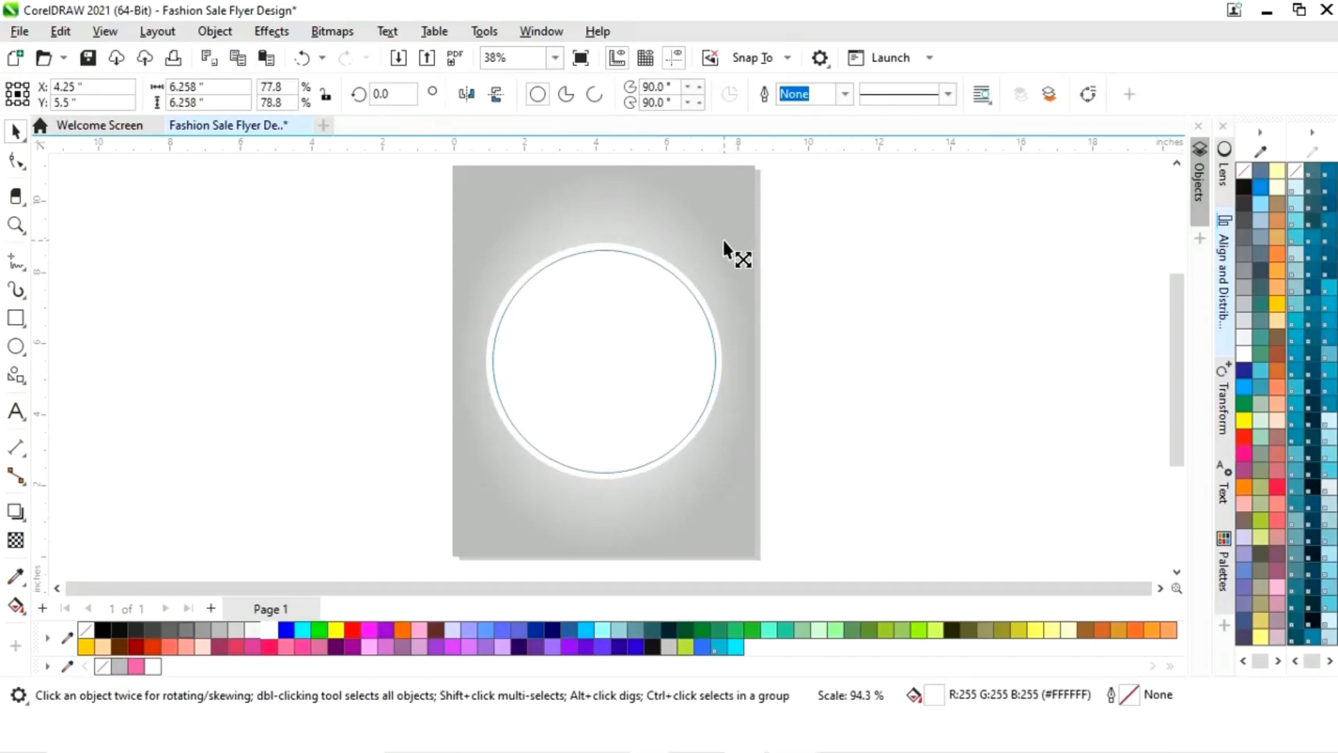
pyautogui.moveTo(724, 242); pyautogui.dragTo(722, 241)
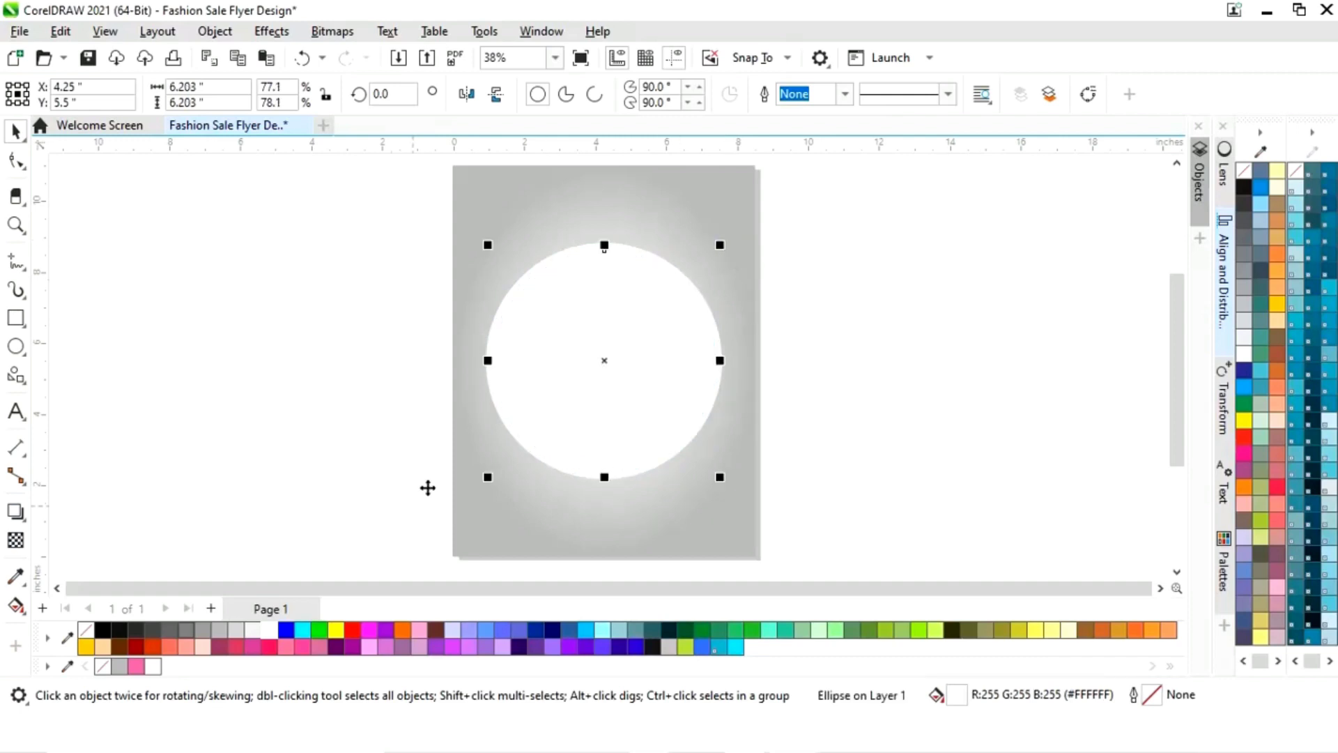
pyautogui.click(137, 666)
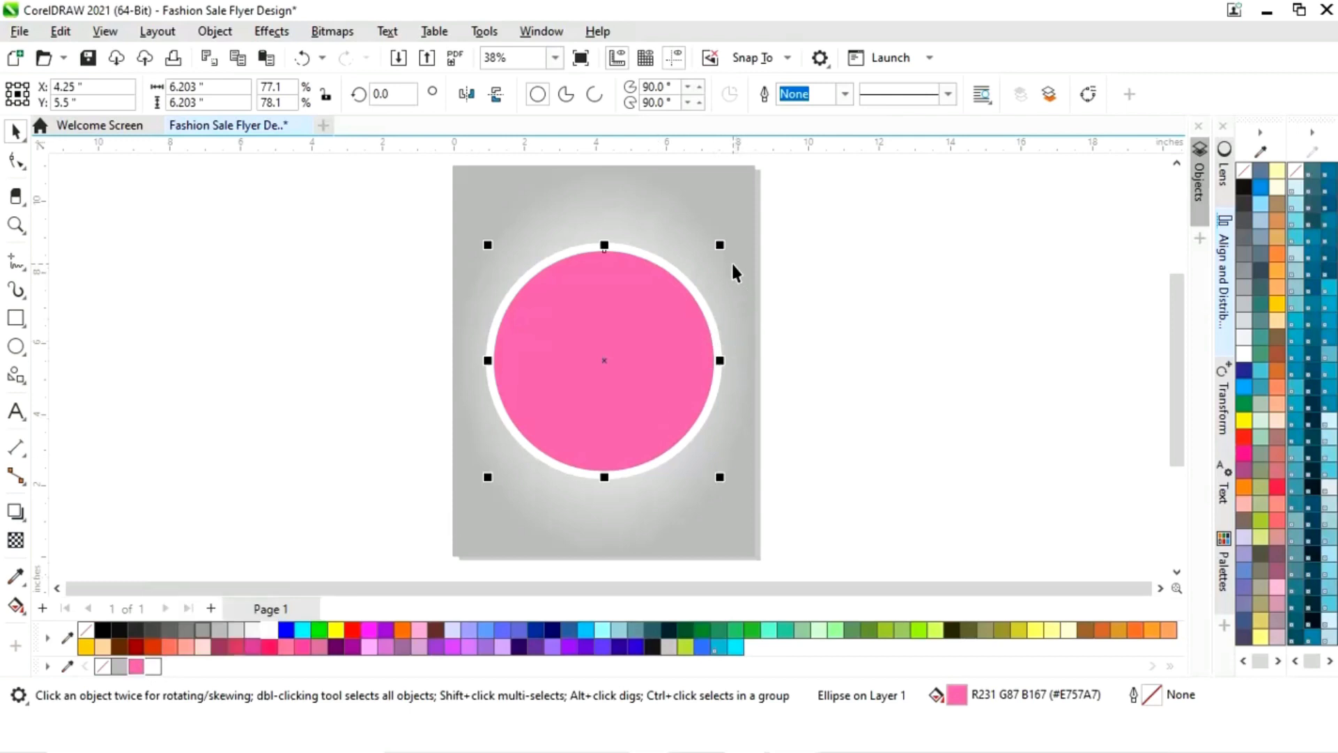
# - Make a concentric copy of the pink circle about 2 inches wide and fill it with white
pyautogui.moveTo(720, 244); pyautogui.dragTo(647, 311)
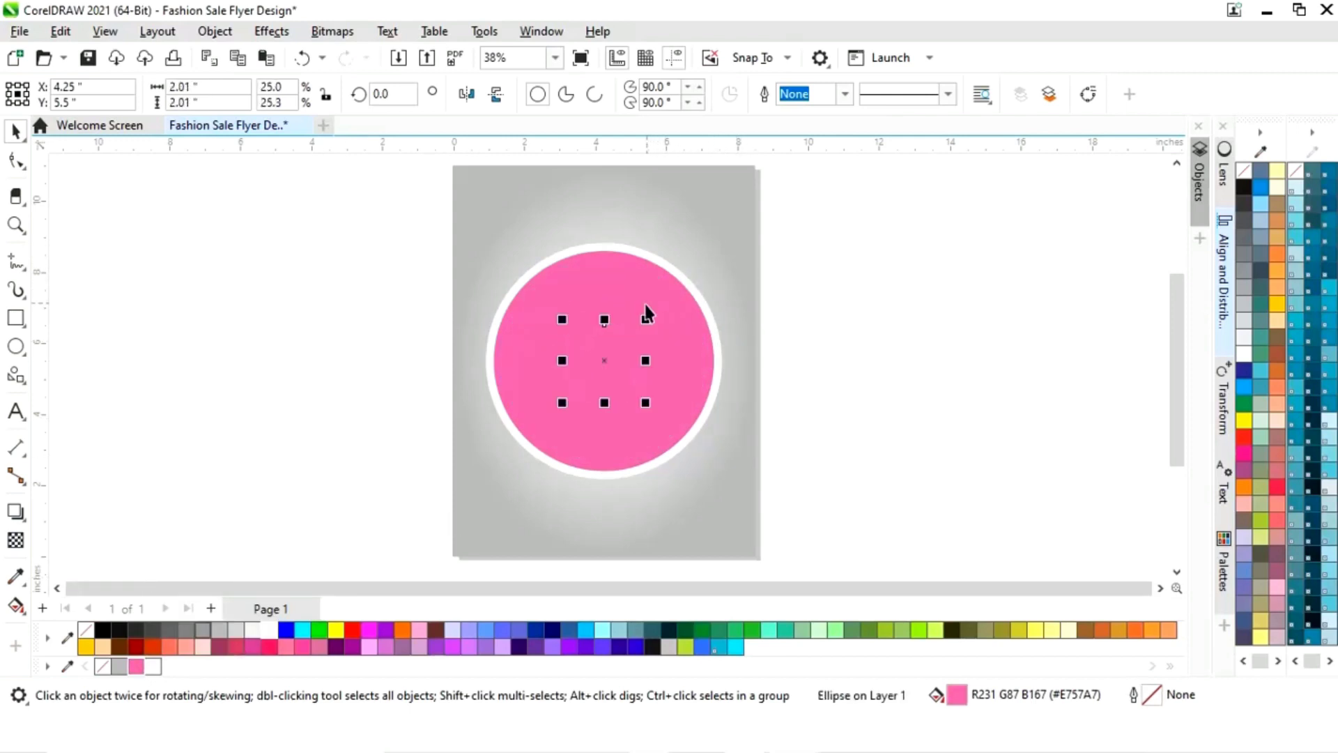
pyautogui.click(152, 670)
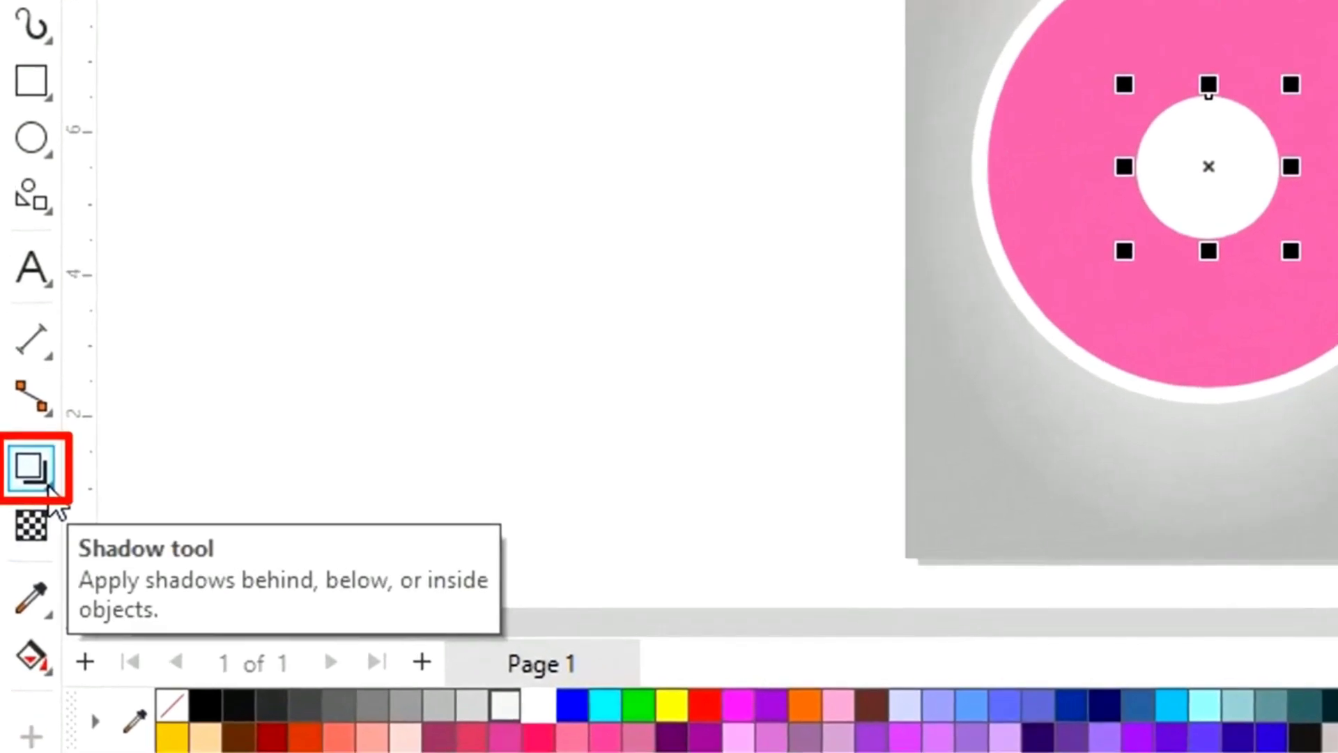
# - Blend the small white centre circle into the pink circle with 20 blend steps
pyautogui.click(23, 519)
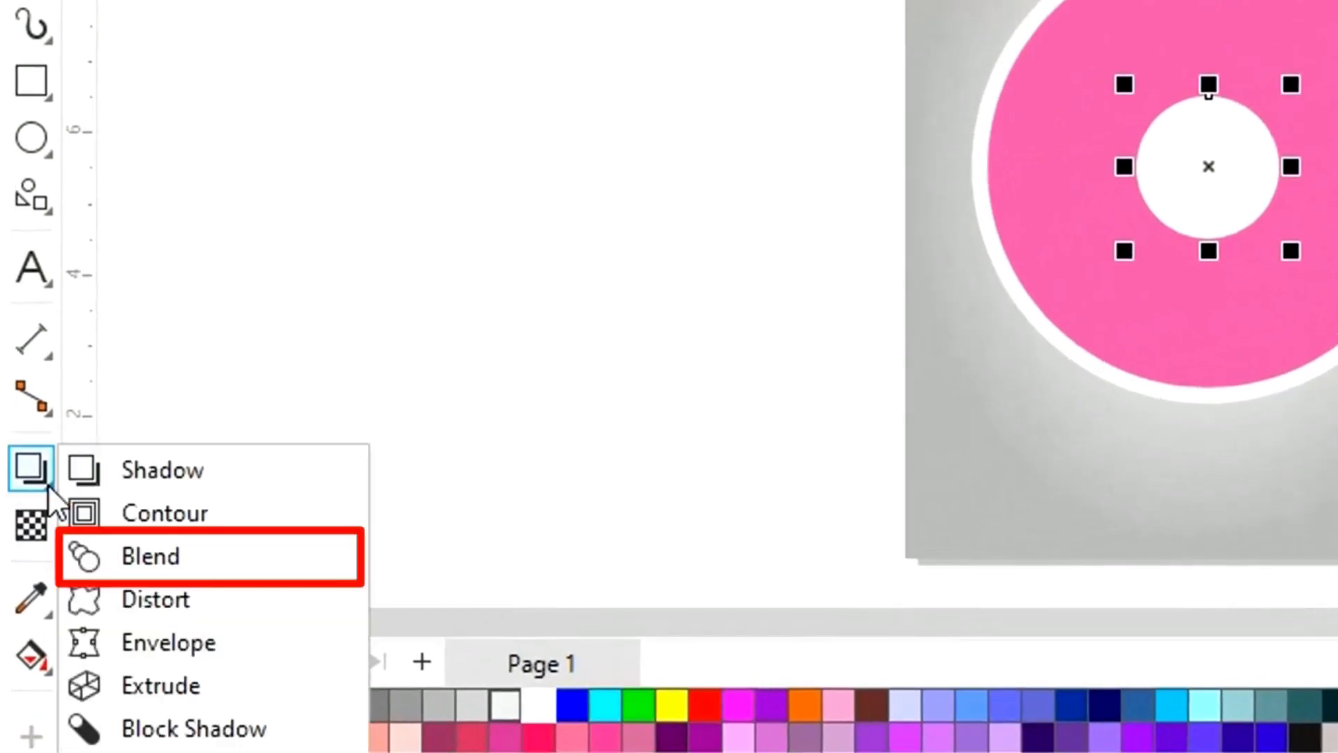
pyautogui.click(154, 570)
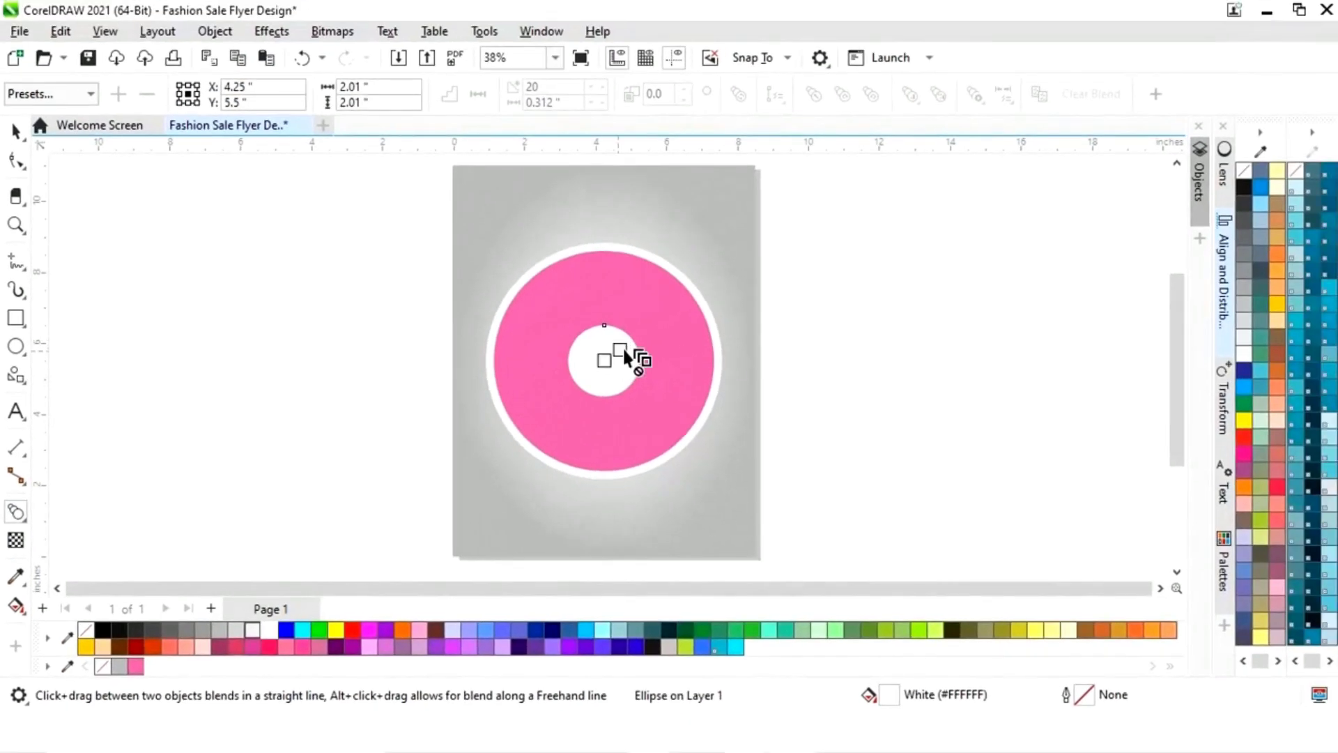
pyautogui.moveTo(604, 353); pyautogui.dragTo(718, 339)
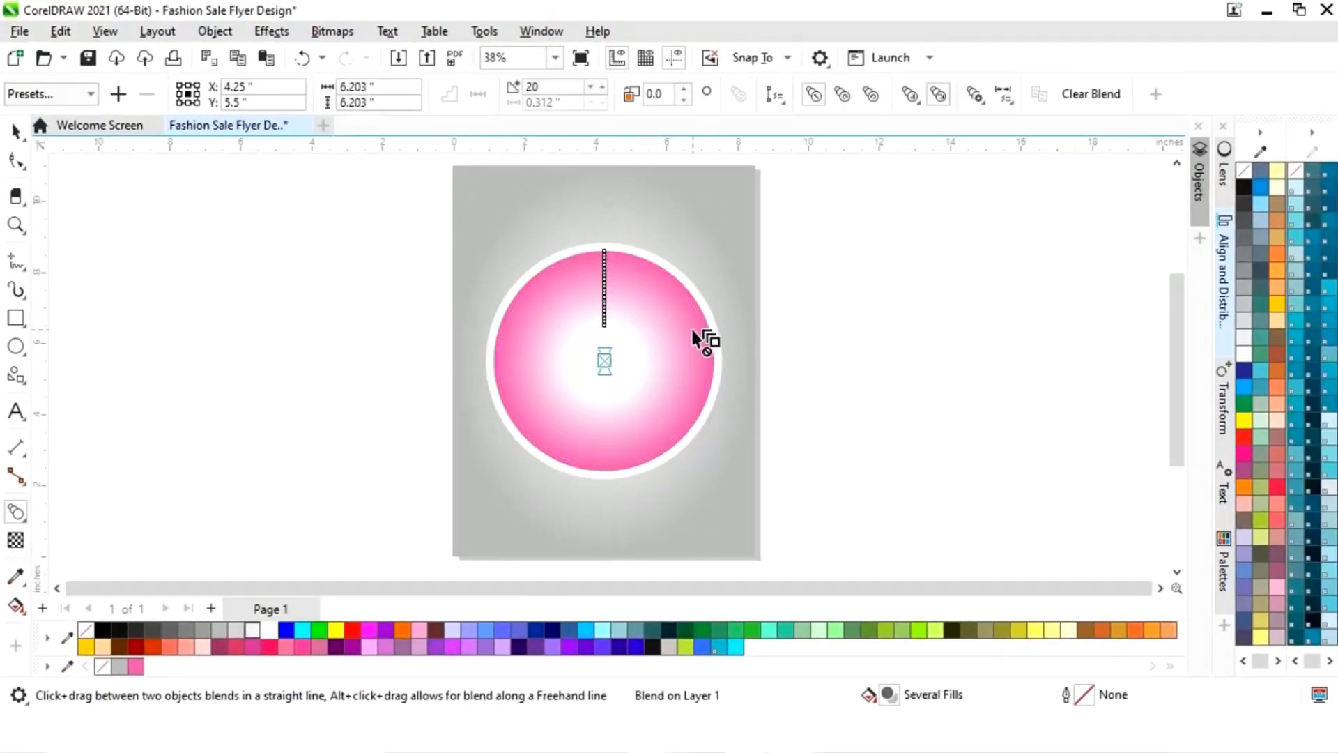
pyautogui.click(16, 130)
pyautogui.click(298, 317)
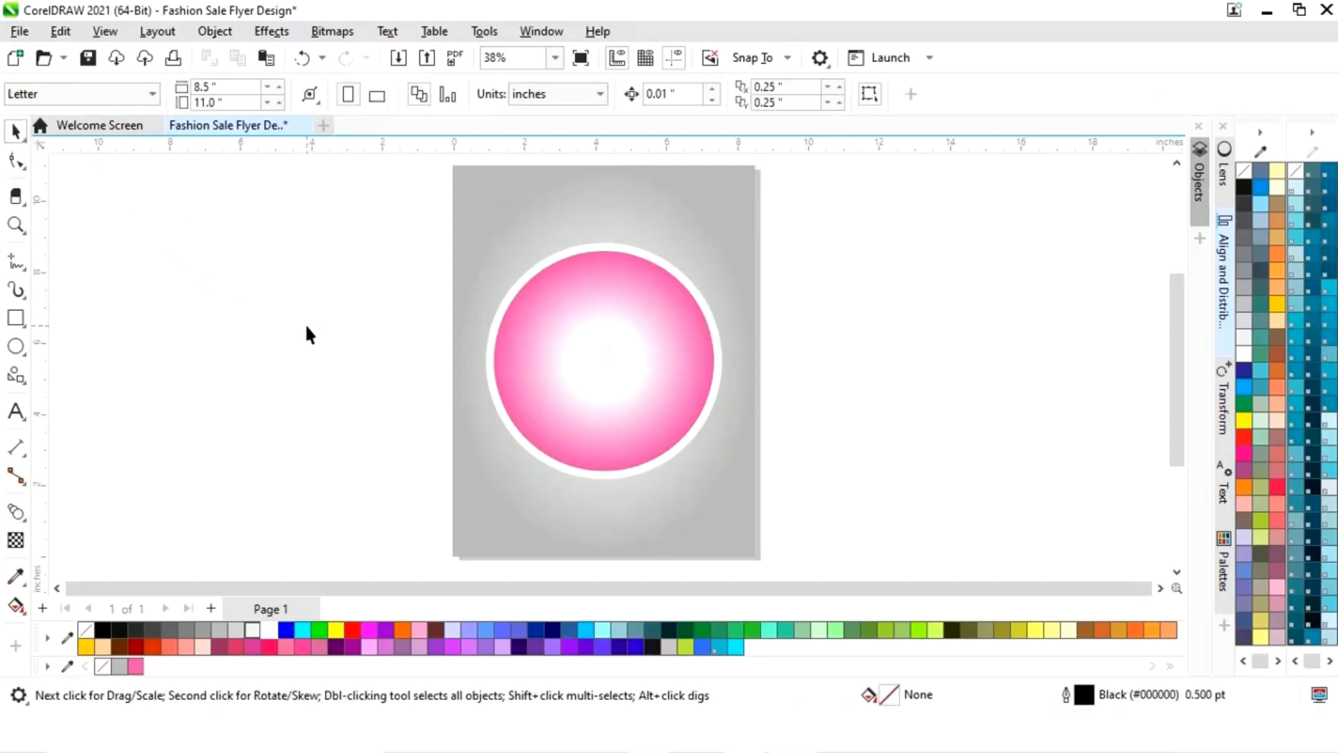
pyautogui.press('z')
pyautogui.moveTo(546, 305); pyautogui.dragTo(725, 422)
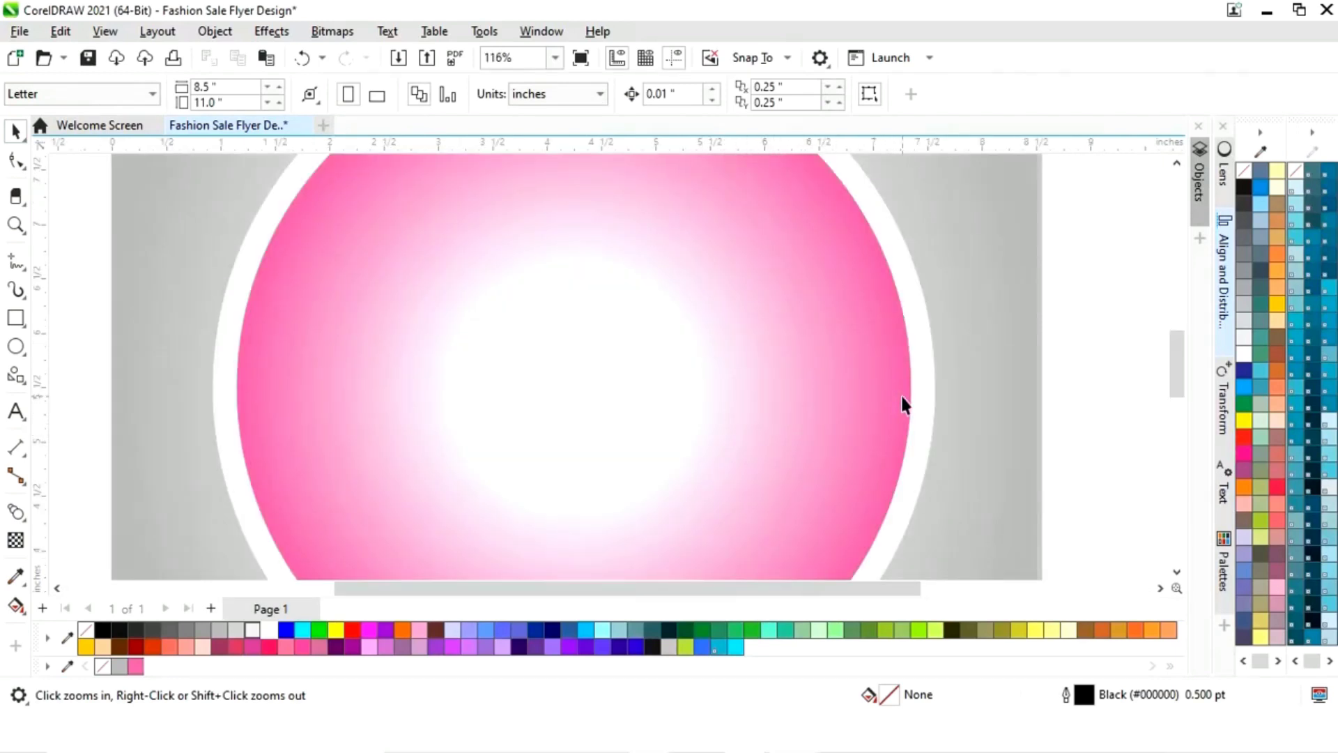
pyautogui.hotkey('shift', 'F4')
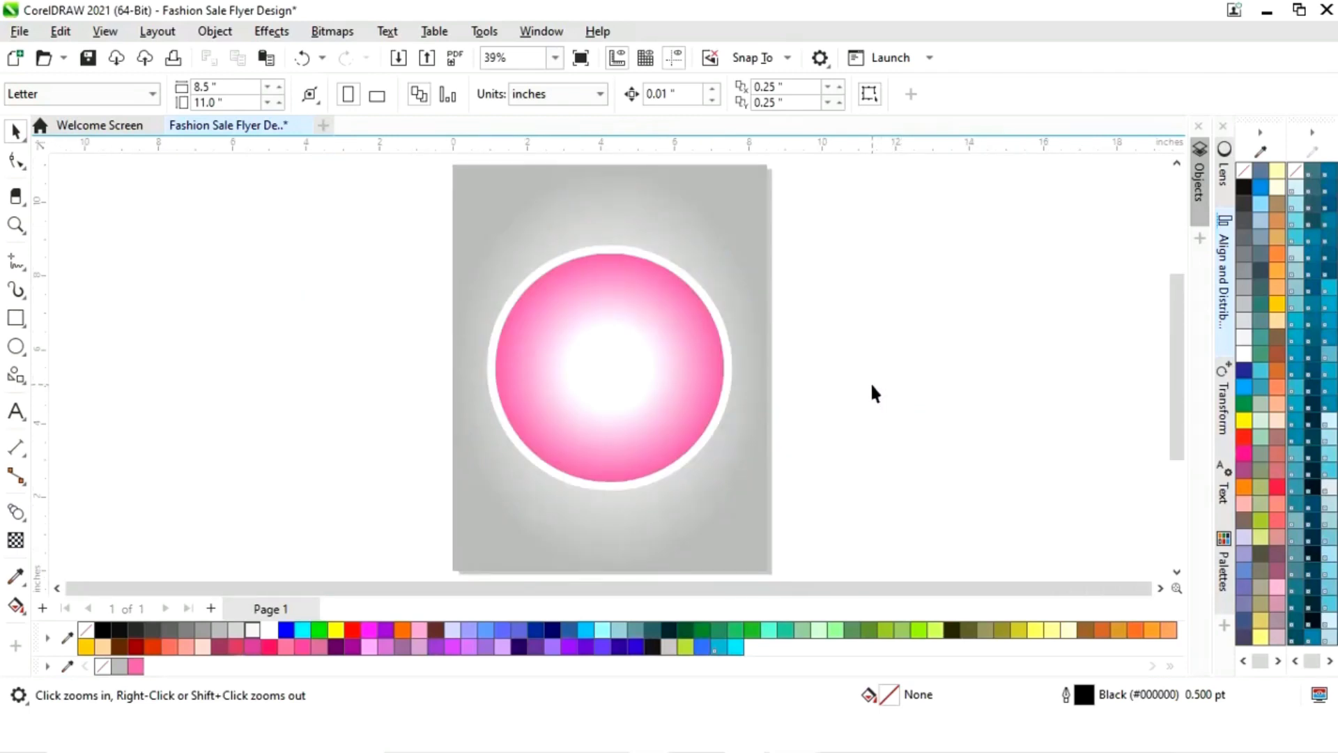
# - Copy the large outer white circle, fill the copy with pink (#E757A7) and enlarge it to about 7.2 inches over the original
pyautogui.click(721, 403)
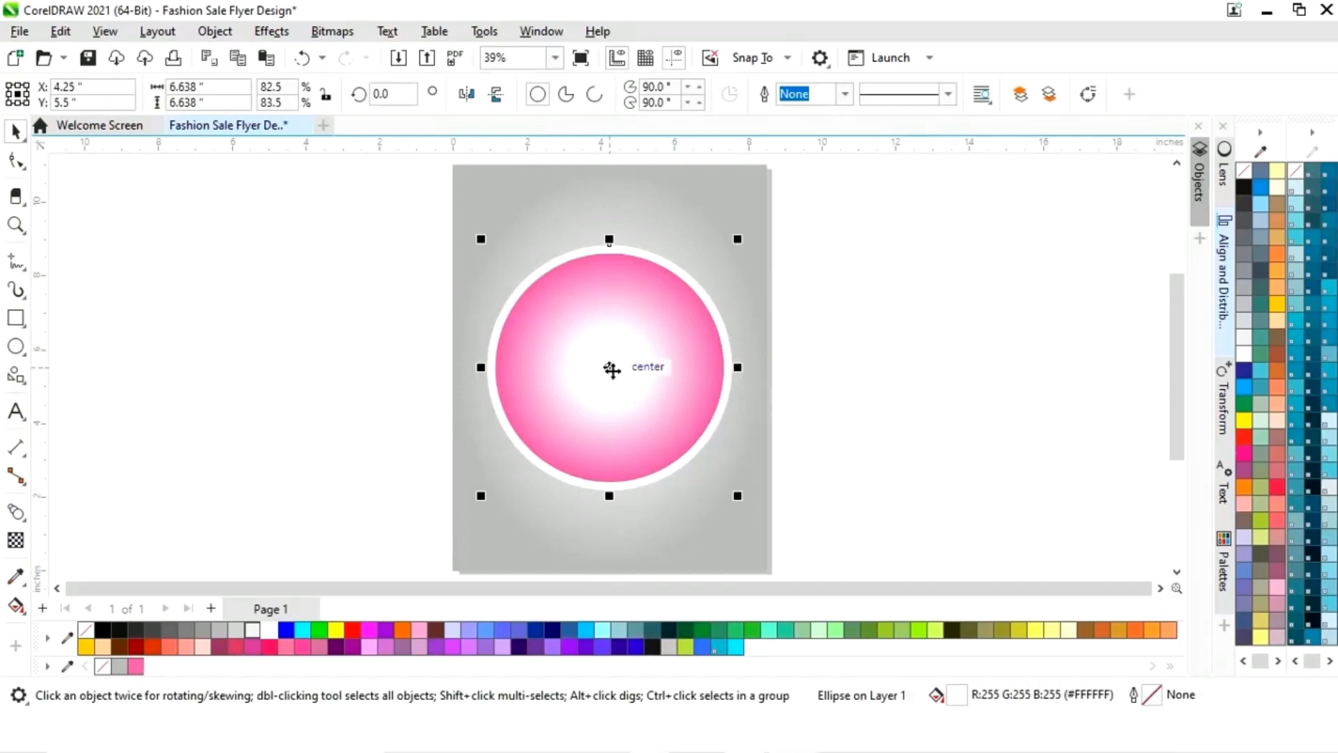
pyautogui.moveTo(612, 371); pyautogui.dragTo(647, 394)
pyautogui.click(140, 668)
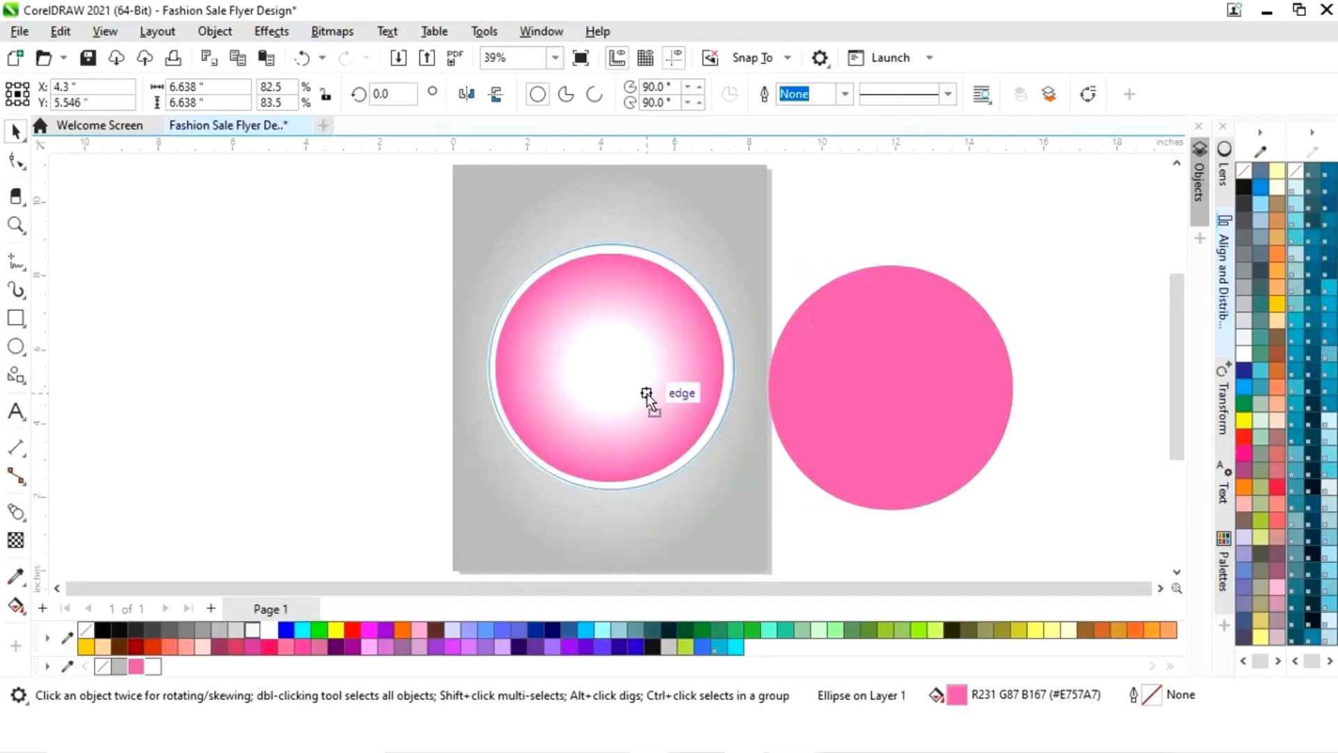
pyautogui.moveTo(646, 395); pyautogui.dragTo(644, 396)
pyautogui.moveTo(740, 240)
pyautogui.mouseDown()
pyautogui.moveTo(787, 215)
pyautogui.moveTo(750, 235)
pyautogui.mouseUp()
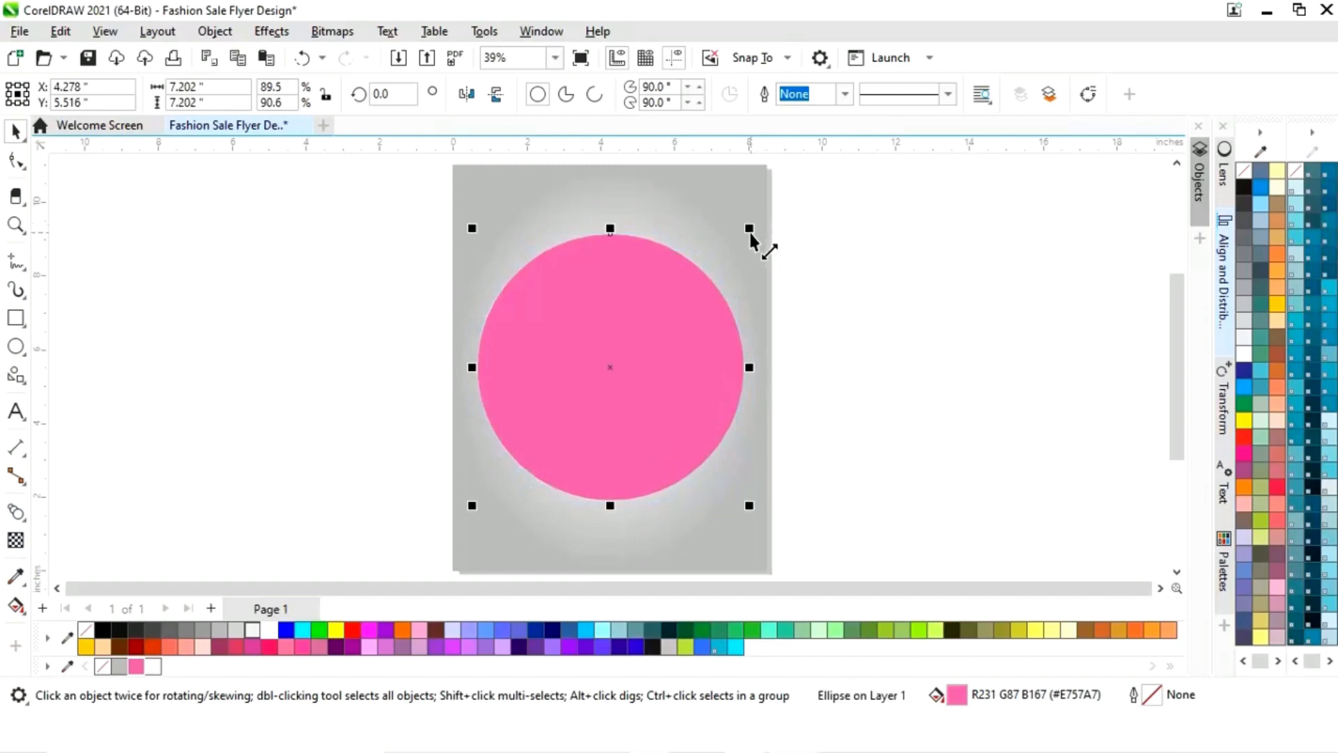
# - Centre the large pink circle horizontally and vertically on the gray background
pyautogui.keyDown('shift'); pyautogui.click(760, 188); pyautogui.keyUp('shift')
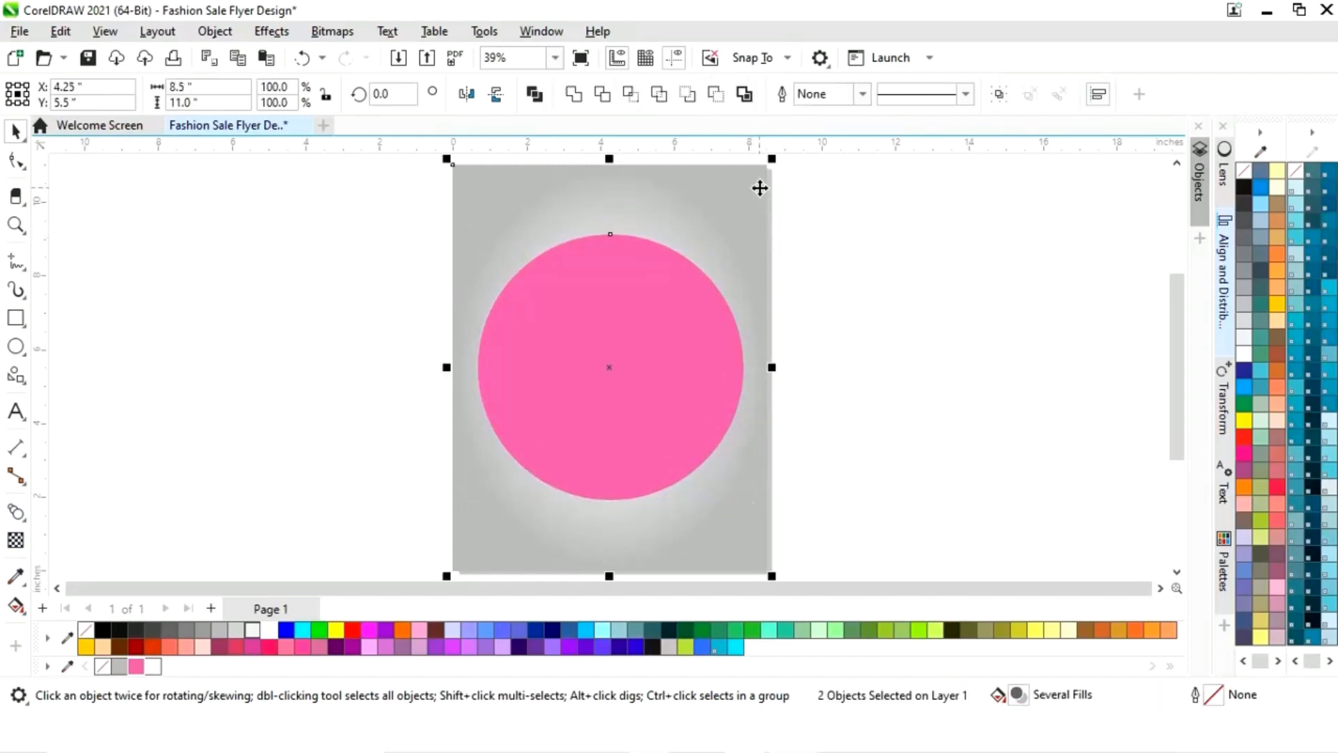
pyautogui.click(1218, 265)
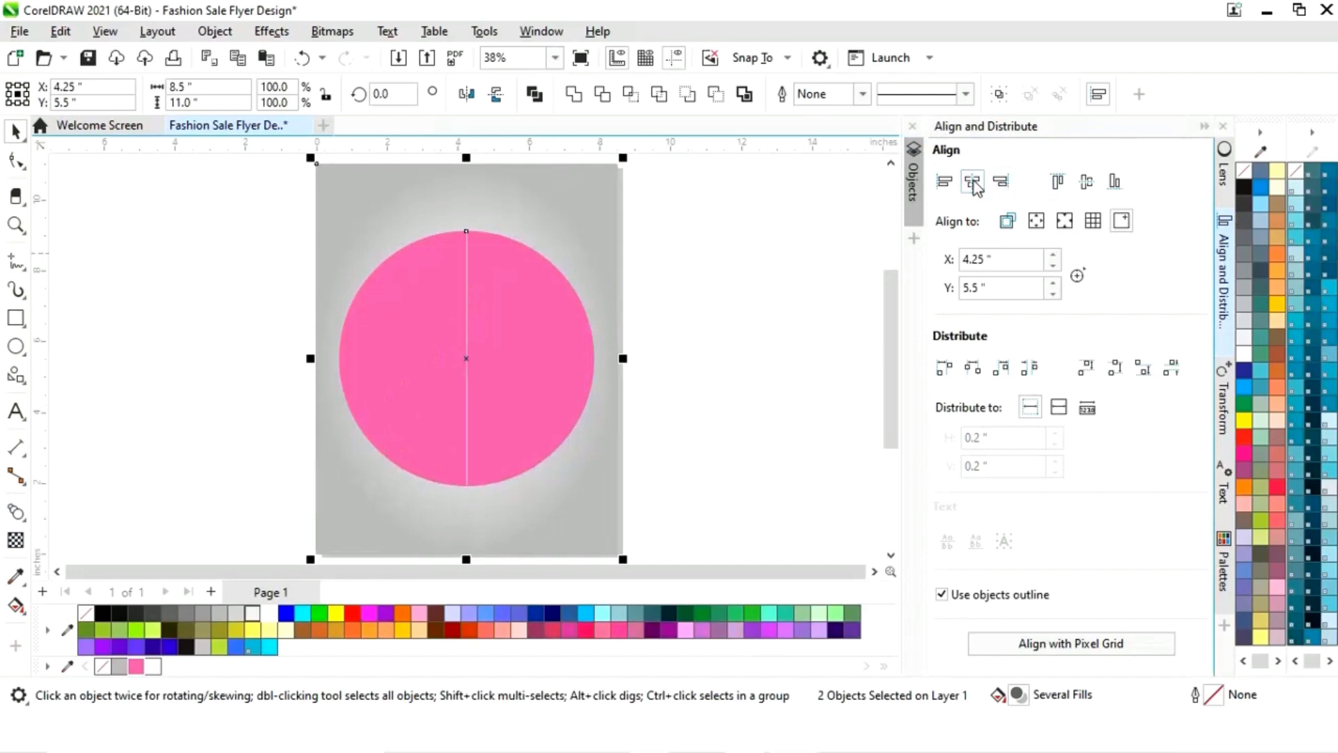
pyautogui.click(1205, 126)
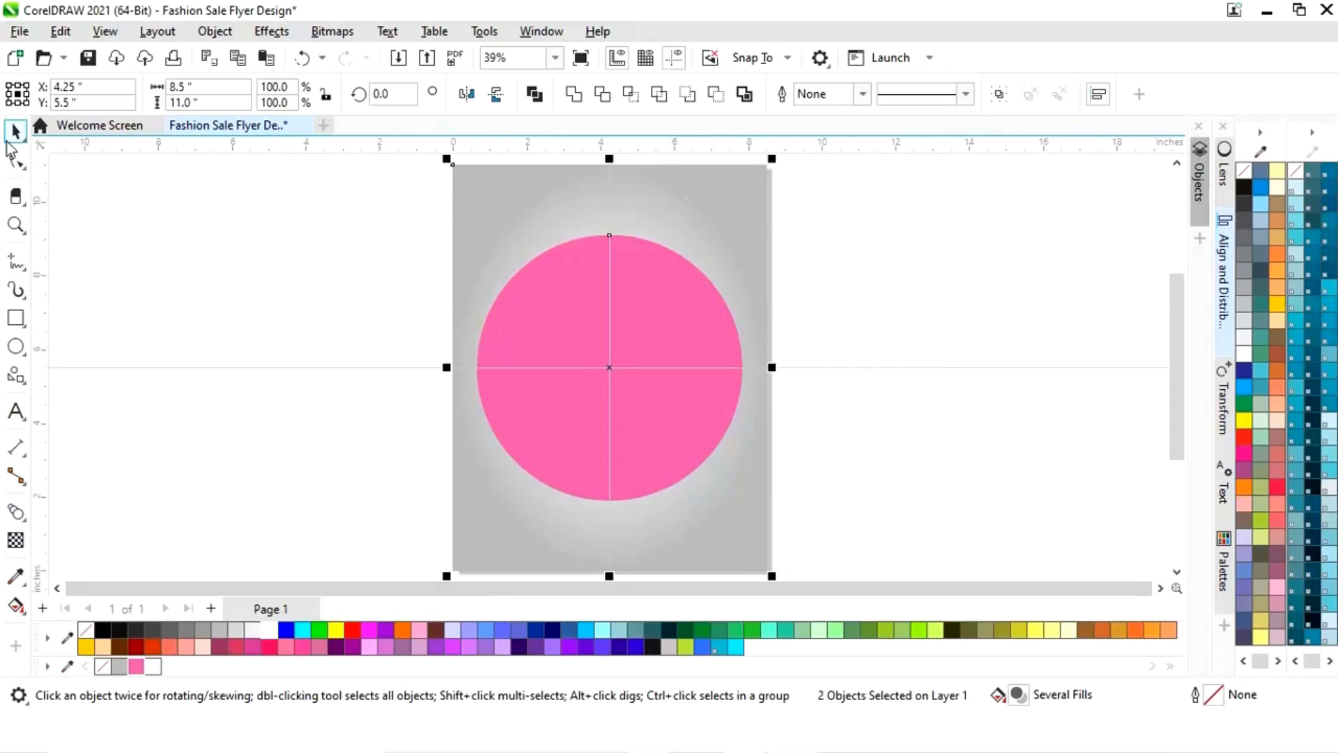
pyautogui.click(360, 287)
# - Remove the large circle's fill and give it an 8 pt pink (#E757A7) outline
pyautogui.click(680, 292)
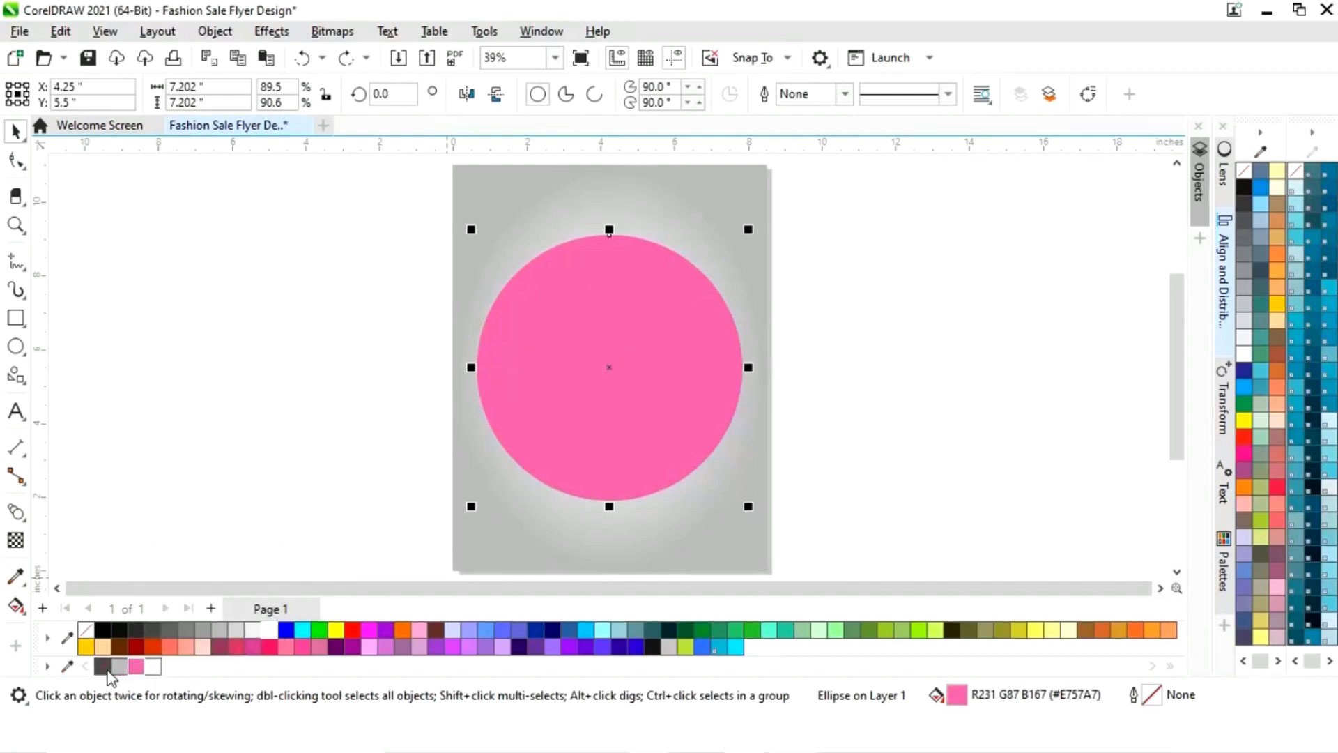
pyautogui.click(104, 667)
pyautogui.rightClick(134, 667)
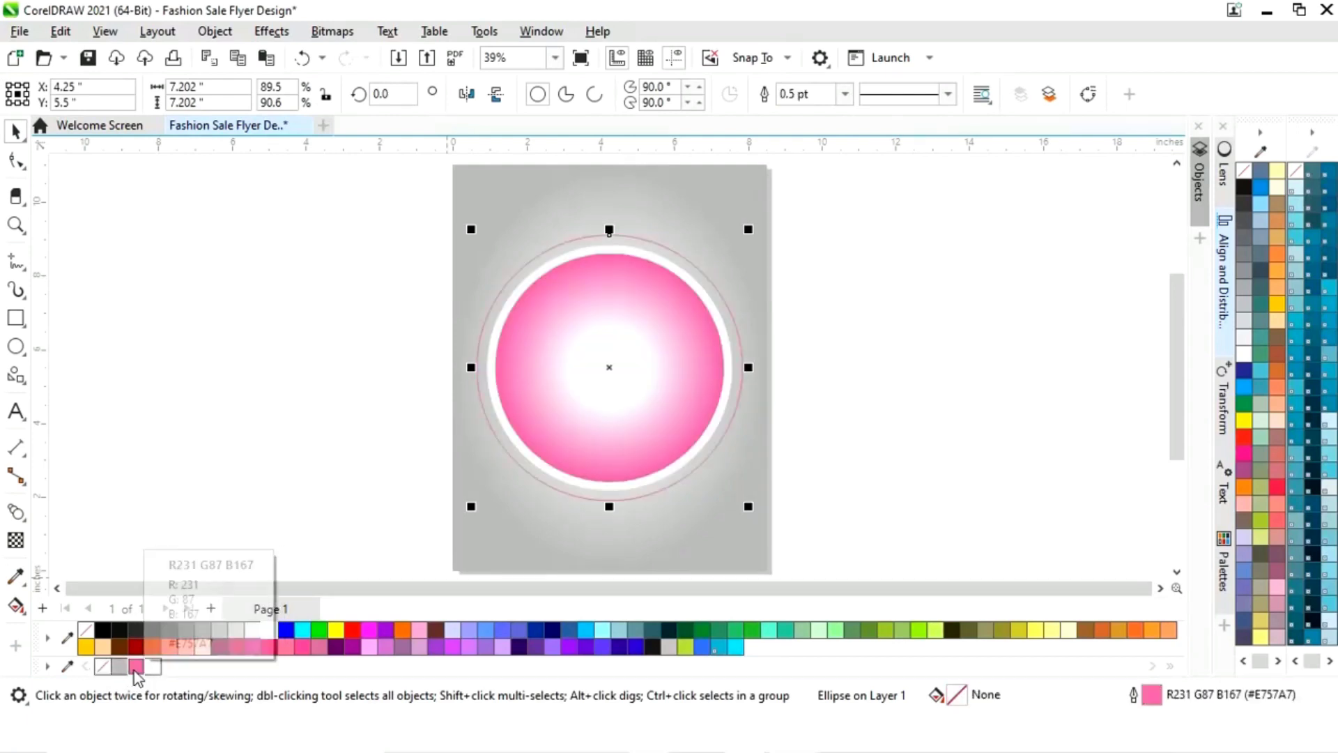
pyautogui.click(845, 94)
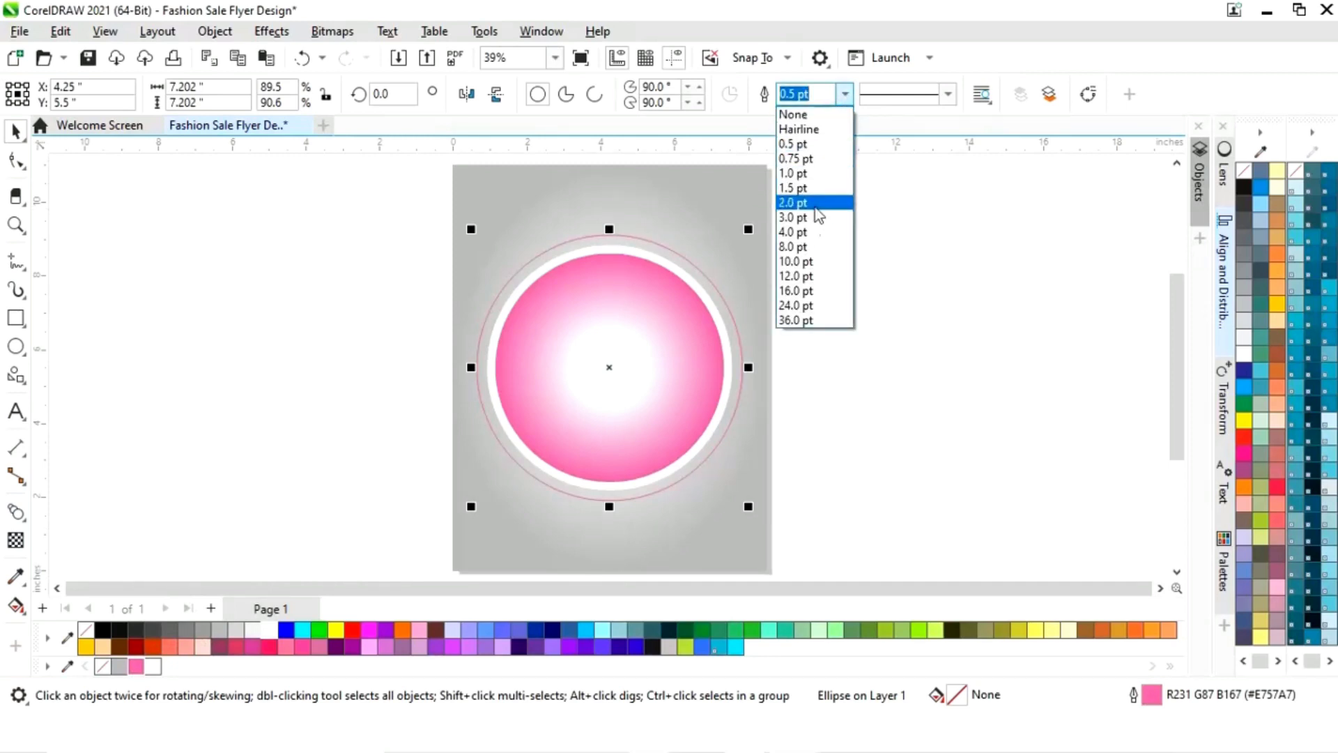
pyautogui.click(806, 248)
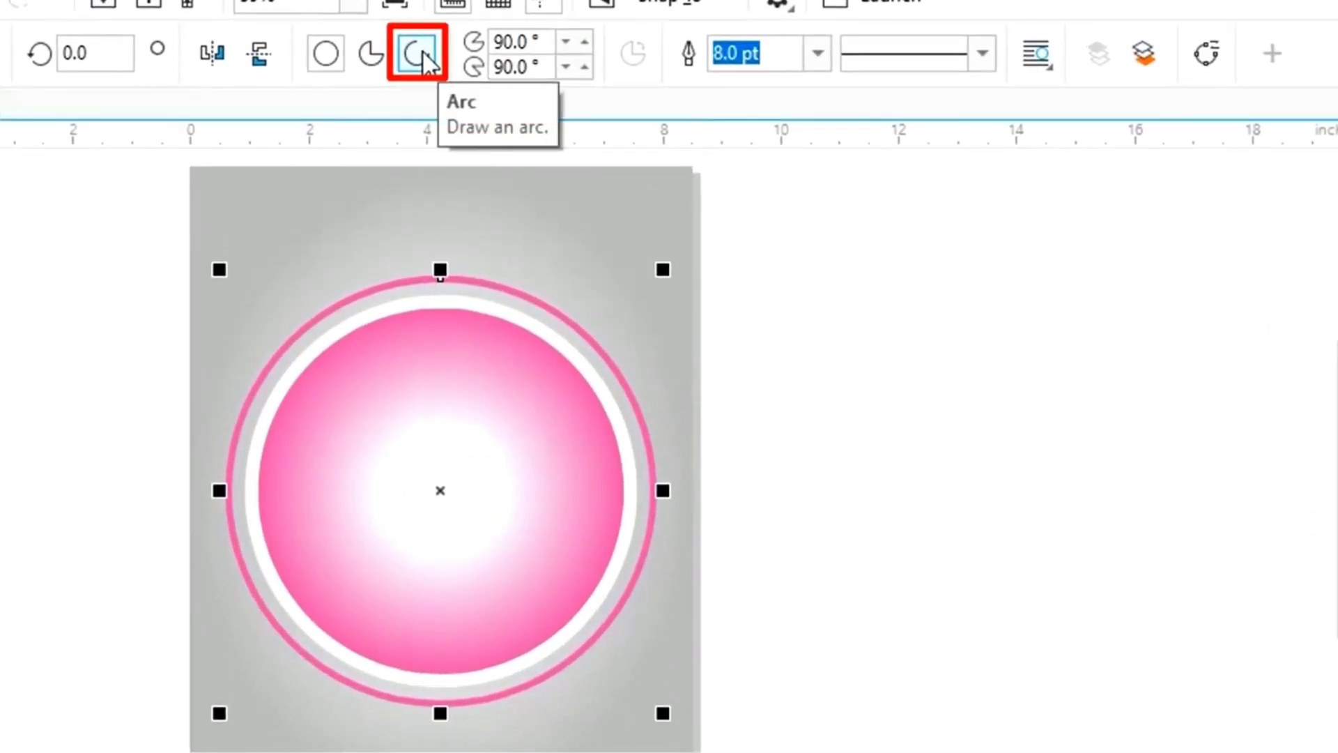
# - Turn the pink outlined circle into an arc and rotate it by about 183 degrees around its centre
pyautogui.click(422, 53)
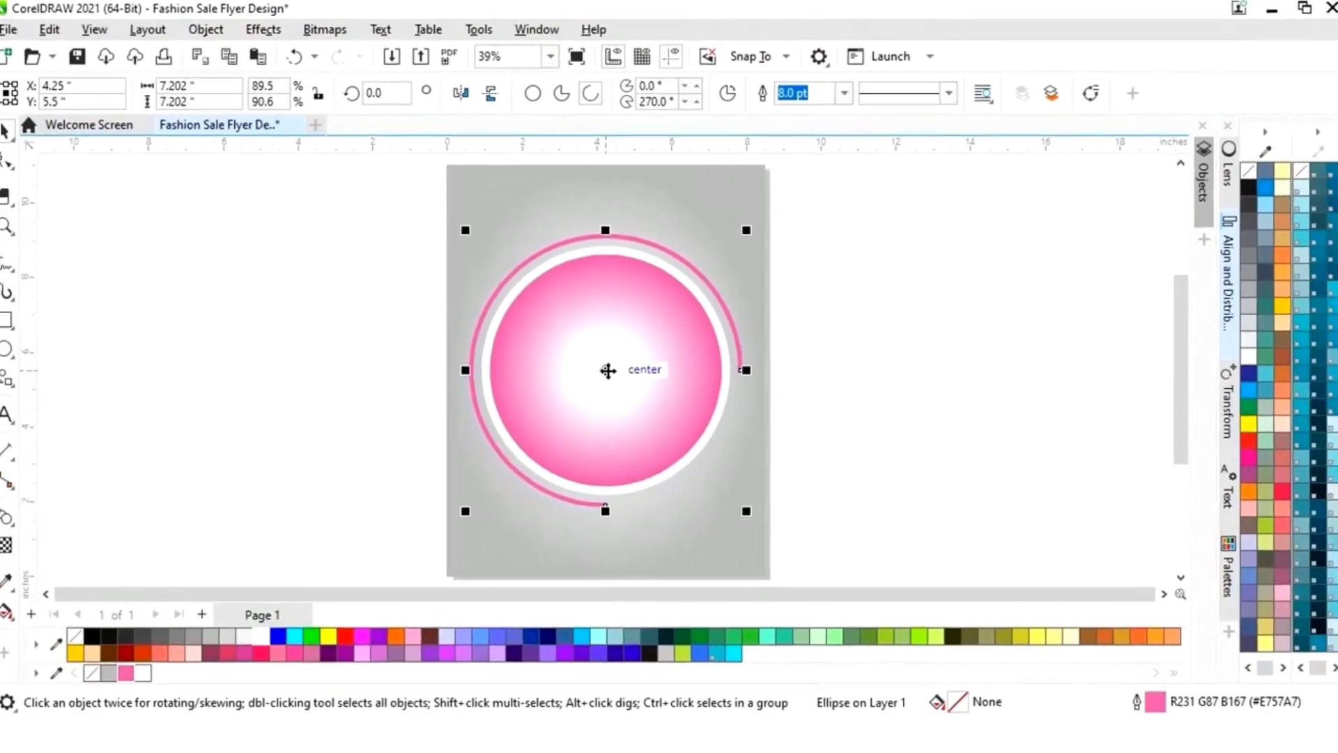
pyautogui.click(440, 490)
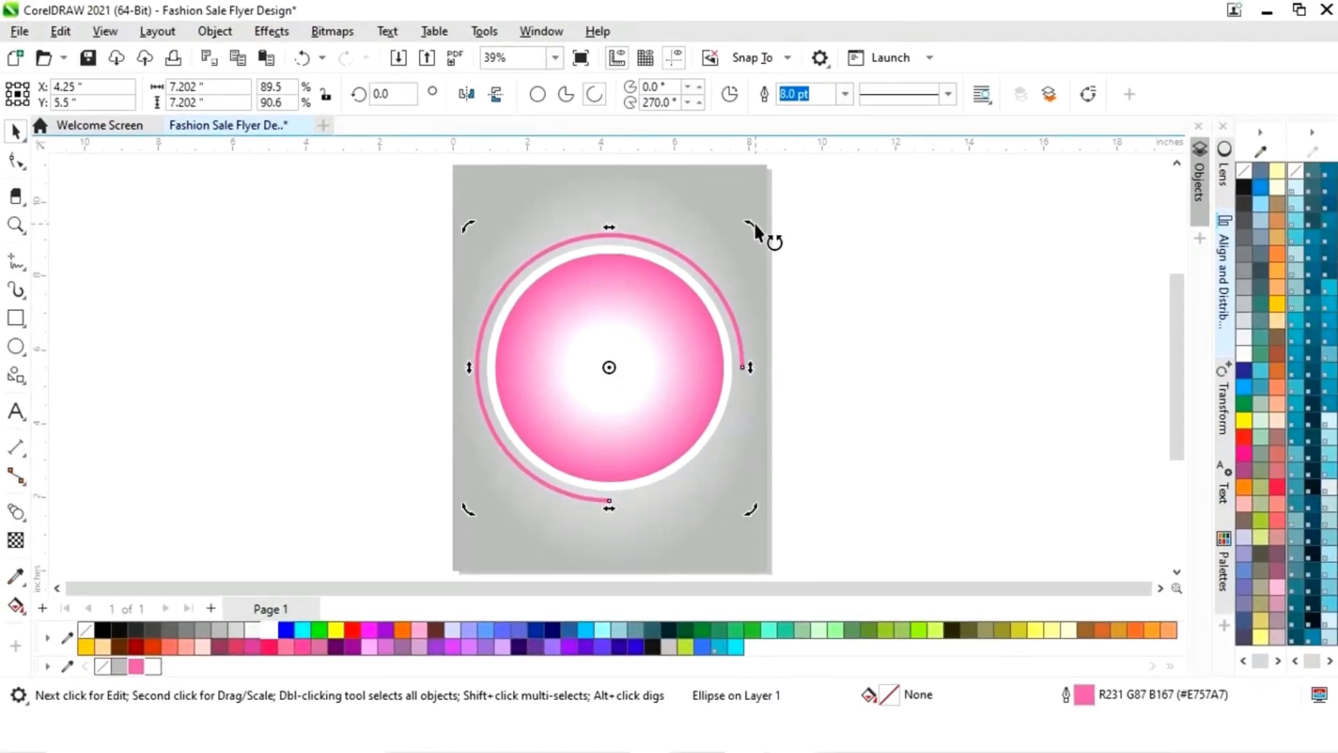
pyautogui.moveTo(754, 220); pyautogui.dragTo(497, 498)
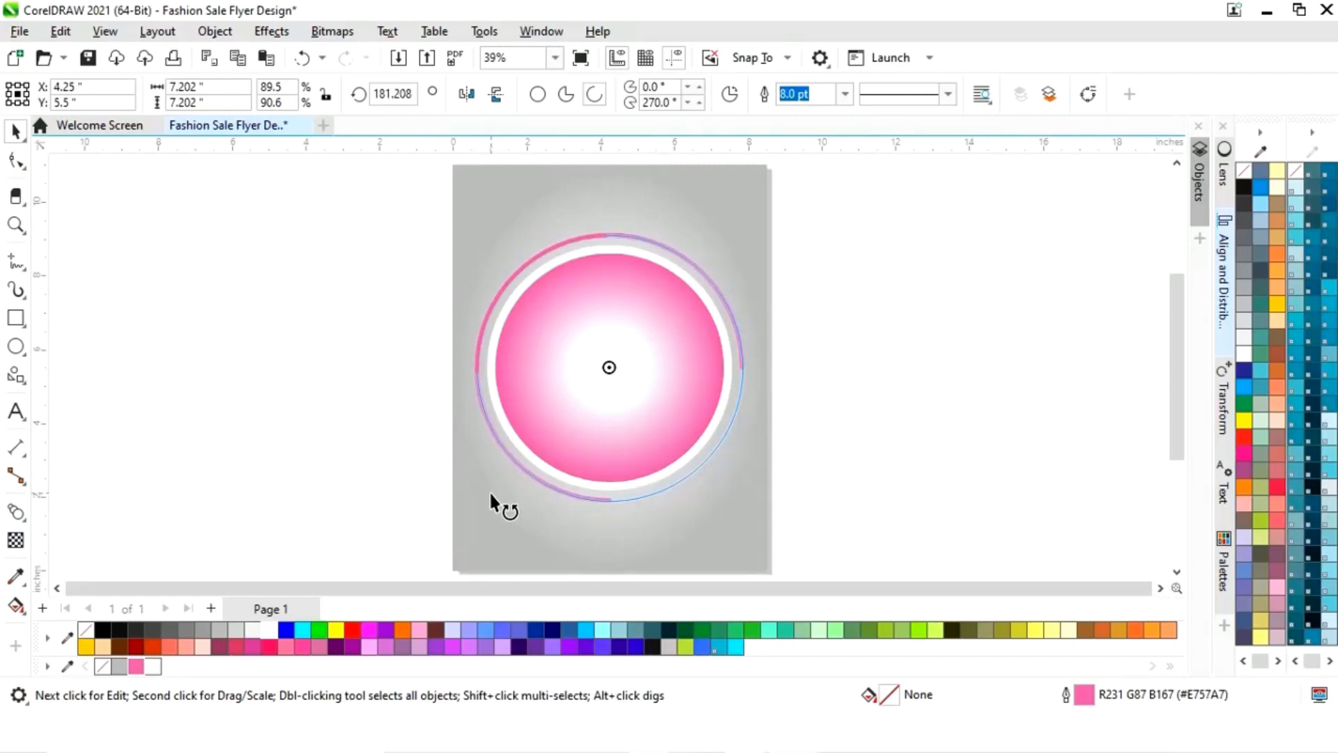
pyautogui.moveTo(492, 492); pyautogui.dragTo(492, 493)
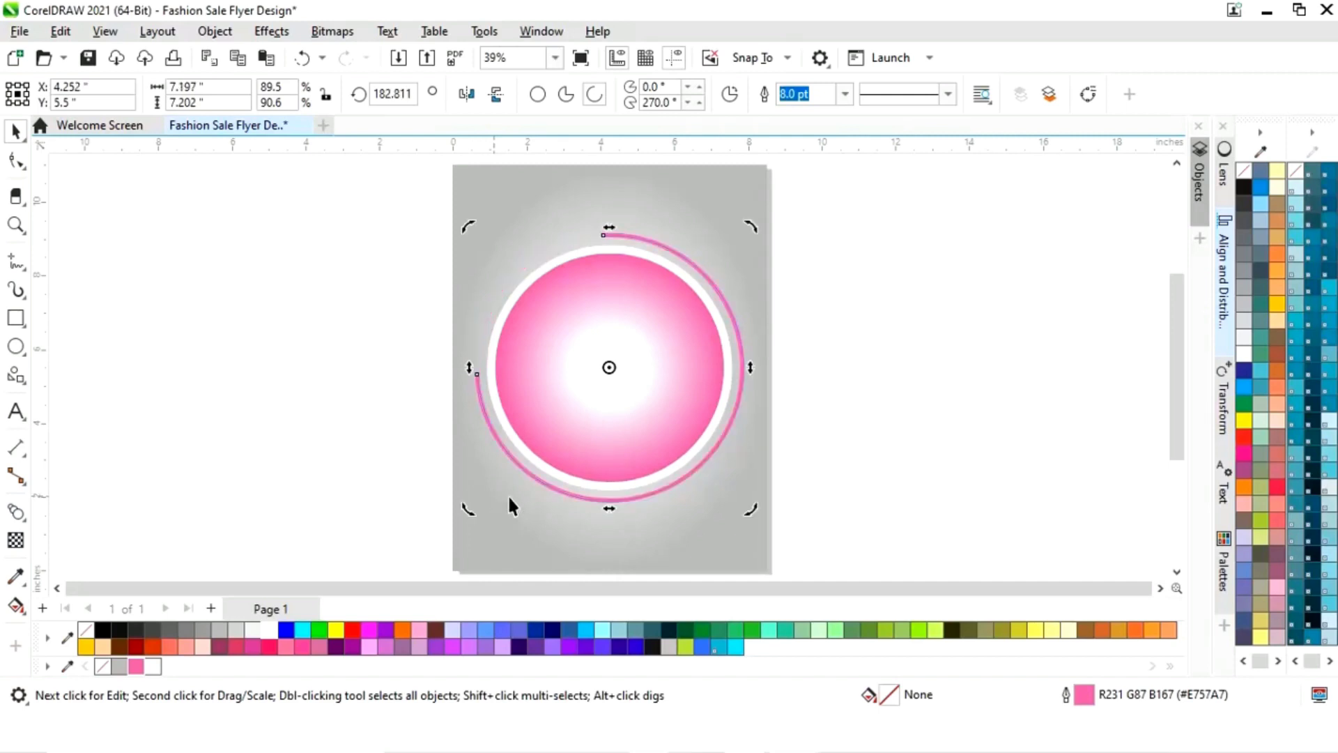
pyautogui.click(906, 328)
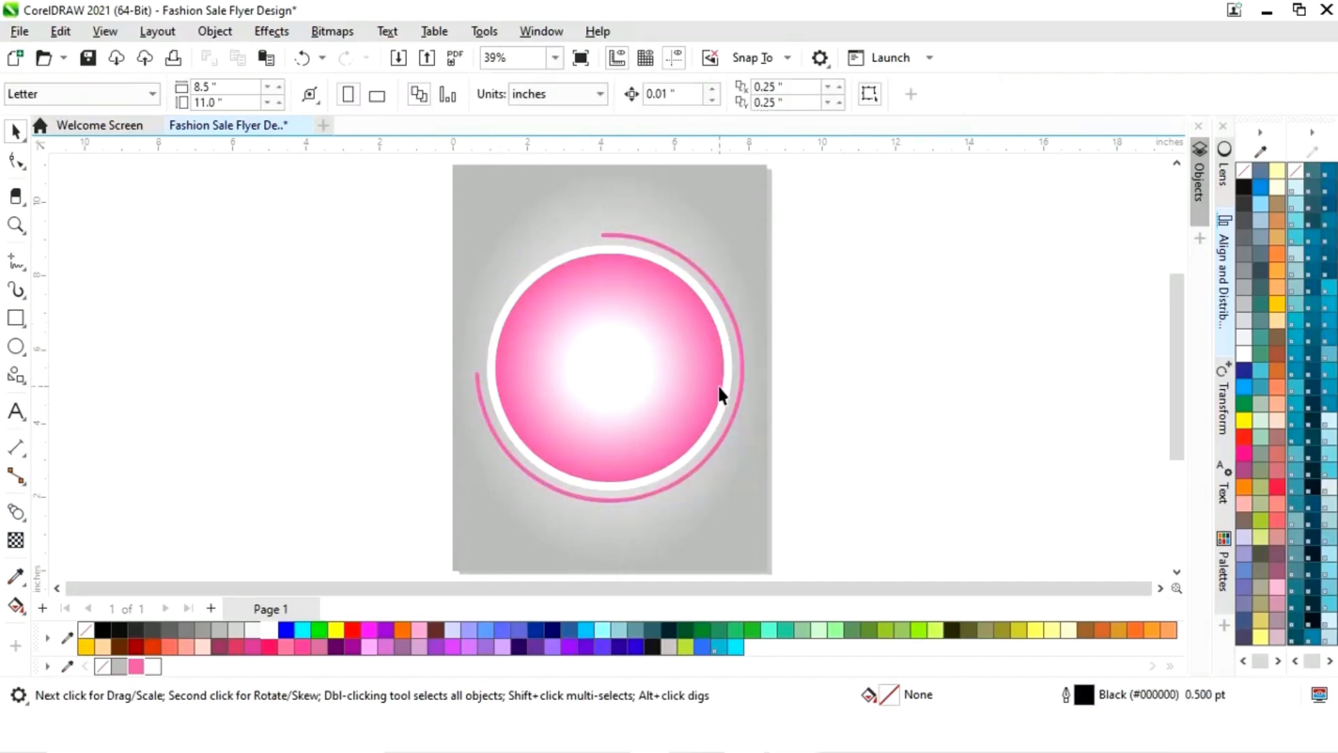
# - Make a concentric copy of the pink arc about 7.7 inches wide and colour its outline white
pyautogui.click(737, 410)
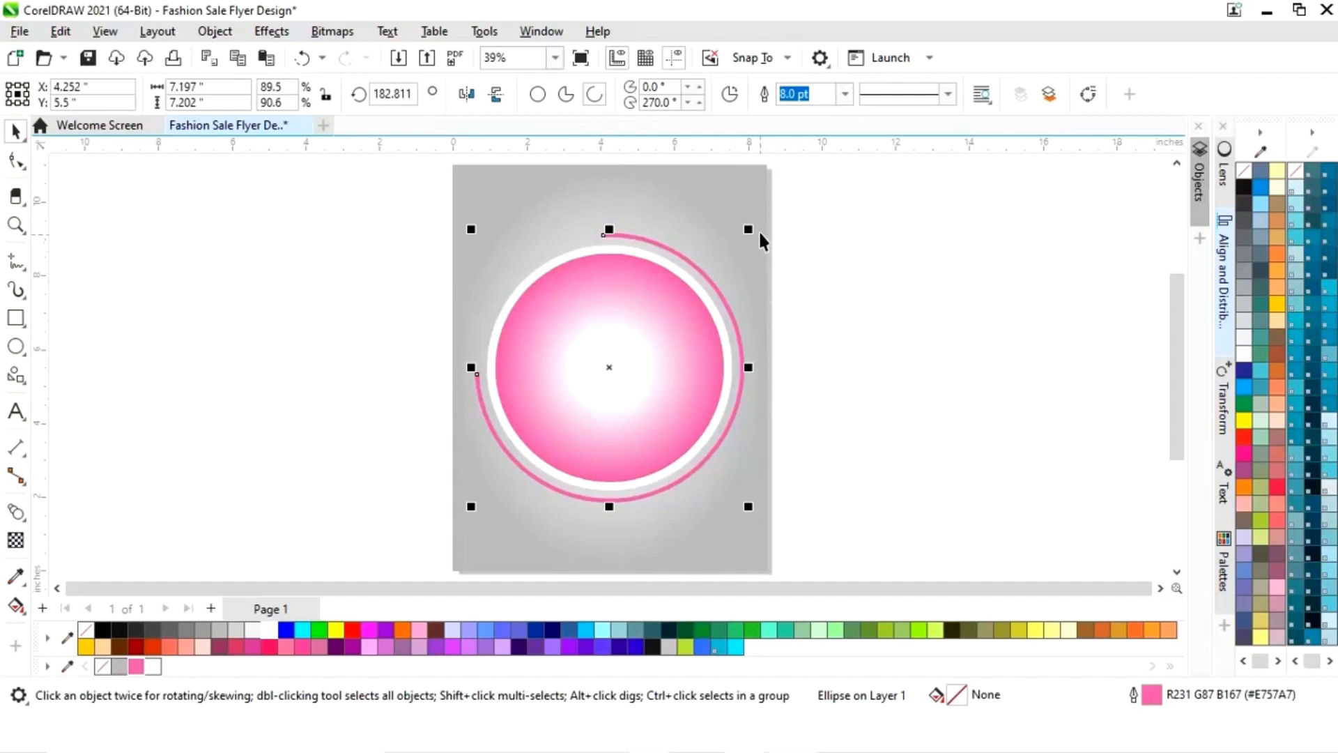
pyautogui.moveTo(752, 228)
pyautogui.mouseDown()
pyautogui.moveTo(782, 223)
pyautogui.moveTo(762, 223)
pyautogui.mouseUp()
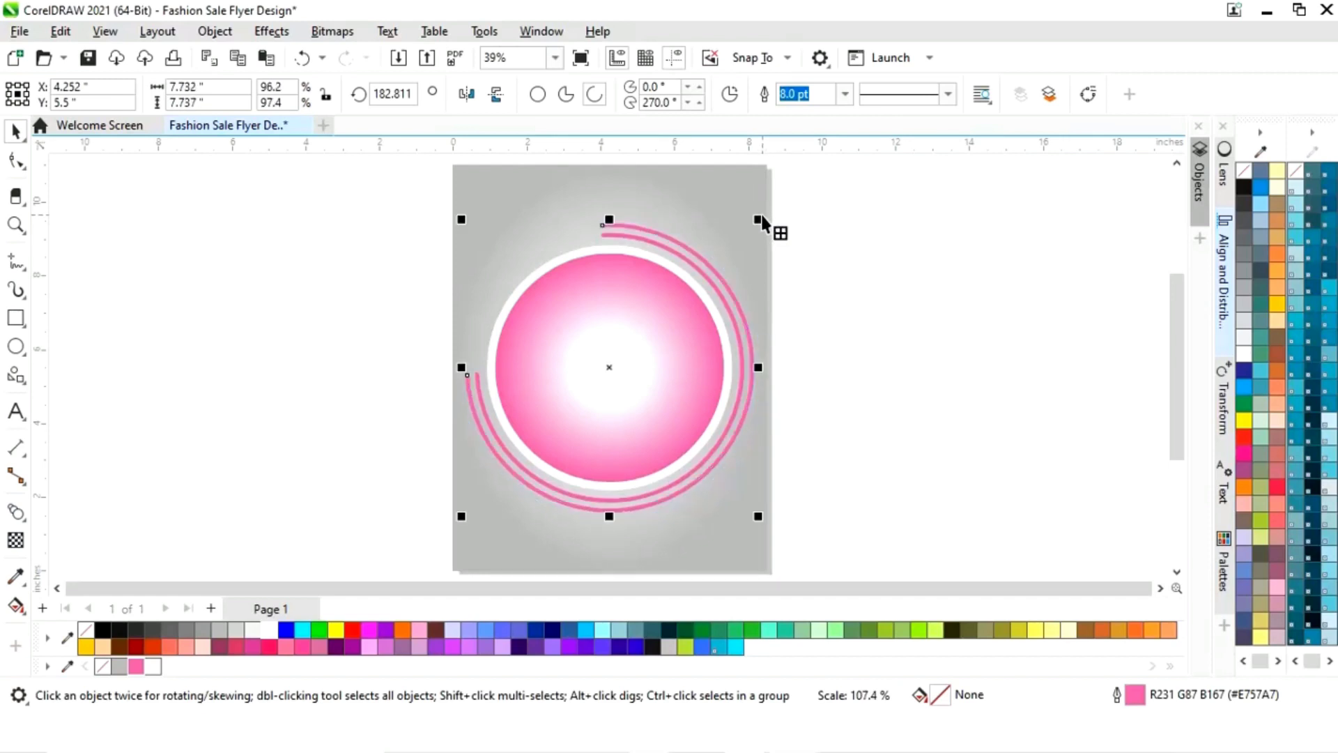
pyautogui.rightClick(271, 632)
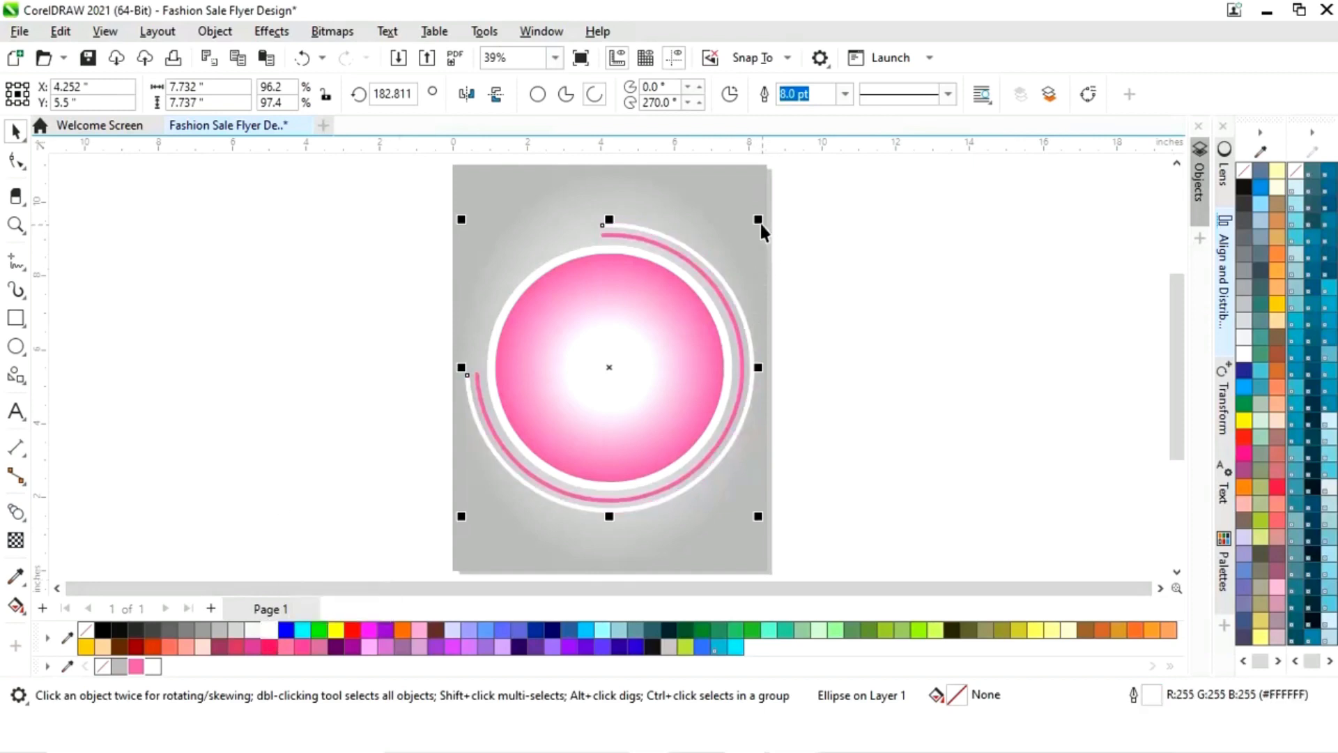
# - Make a concentric copy of the white arc about 8.3 inches wide and colour its outline pink (#E757A7)
pyautogui.moveTo(760, 224); pyautogui.dragTo(788, 211)
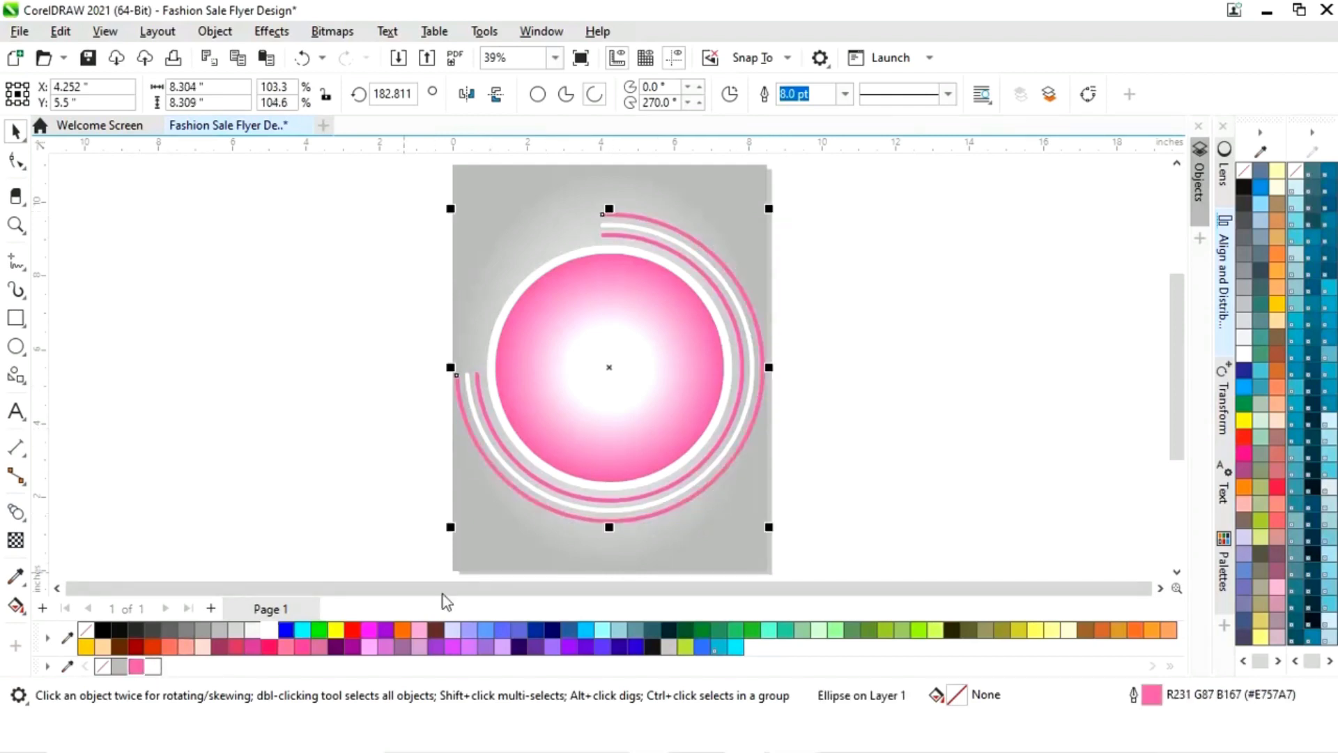
pyautogui.rightClick(136, 666)
pyautogui.click(891, 370)
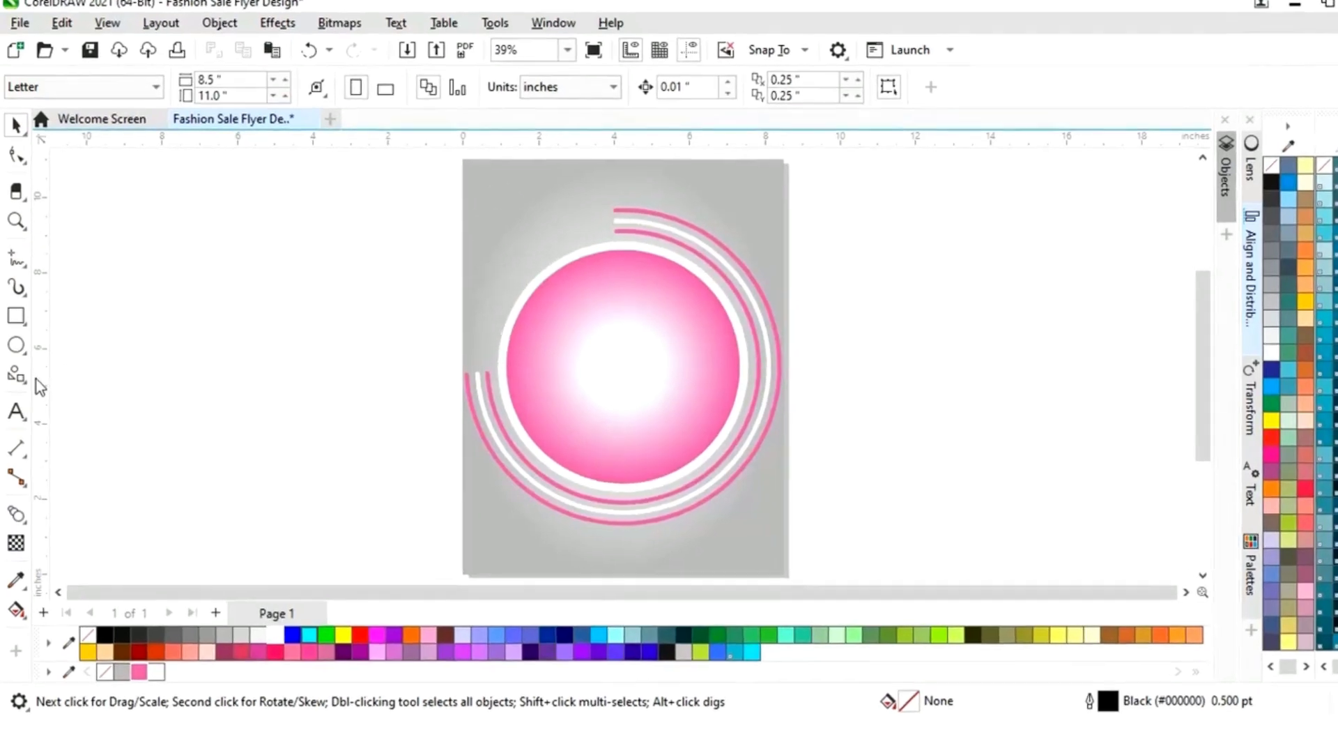
# - Draw the flowchart common shape of a circle with a cross, about 0.96 inches wide, beside the page
pyautogui.click(17, 375)
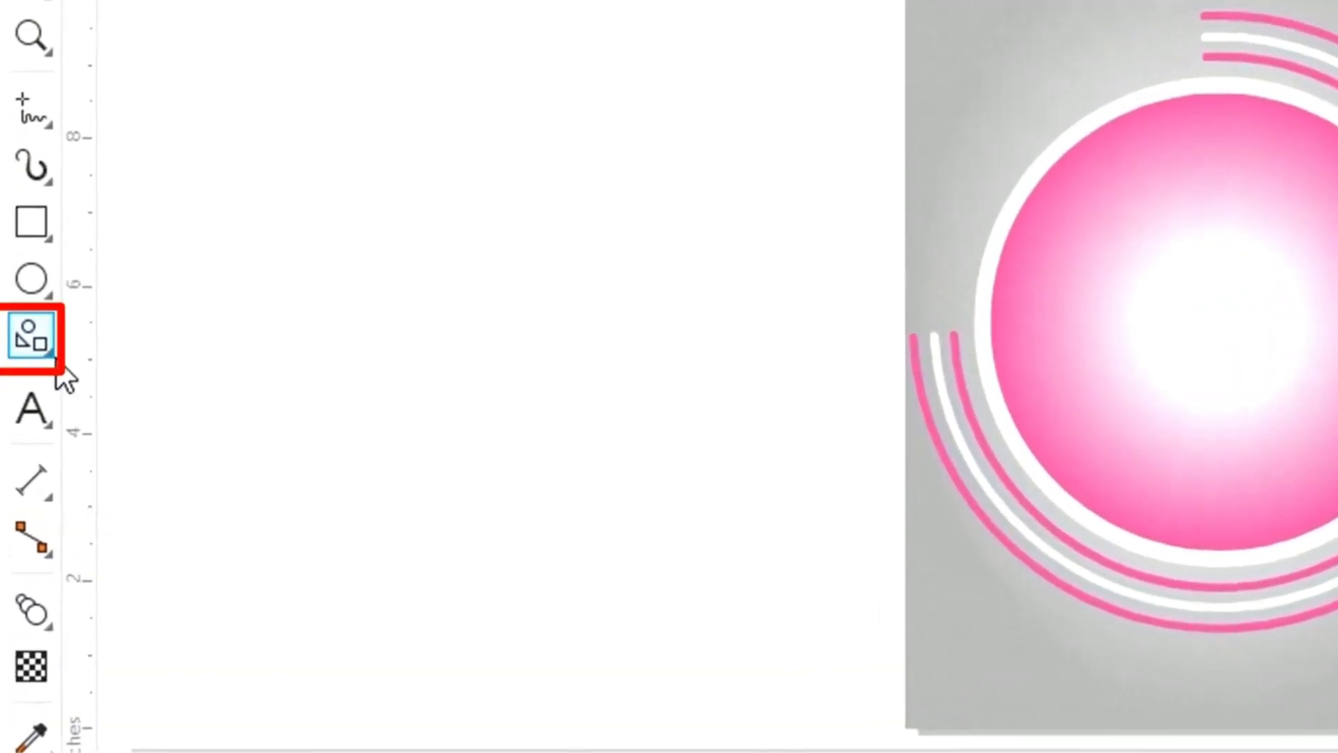
pyautogui.click(56, 370)
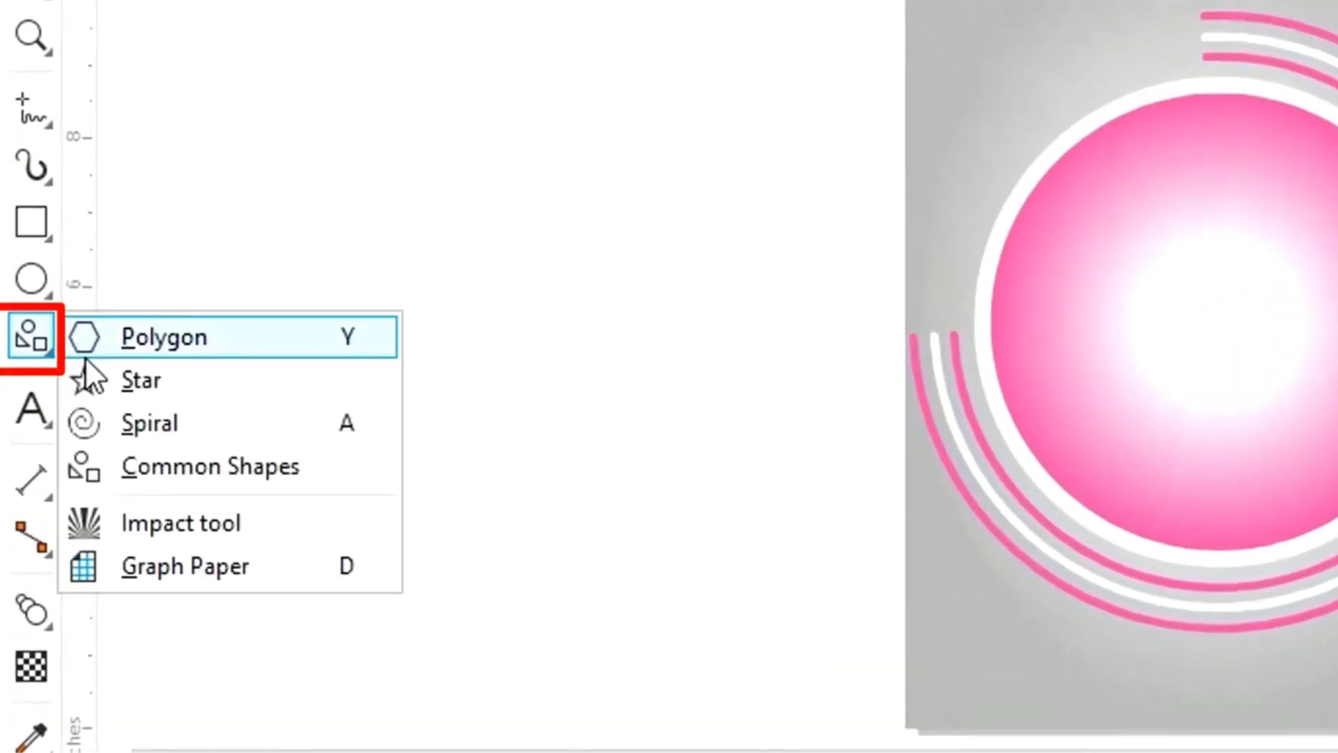
pyautogui.click(195, 480)
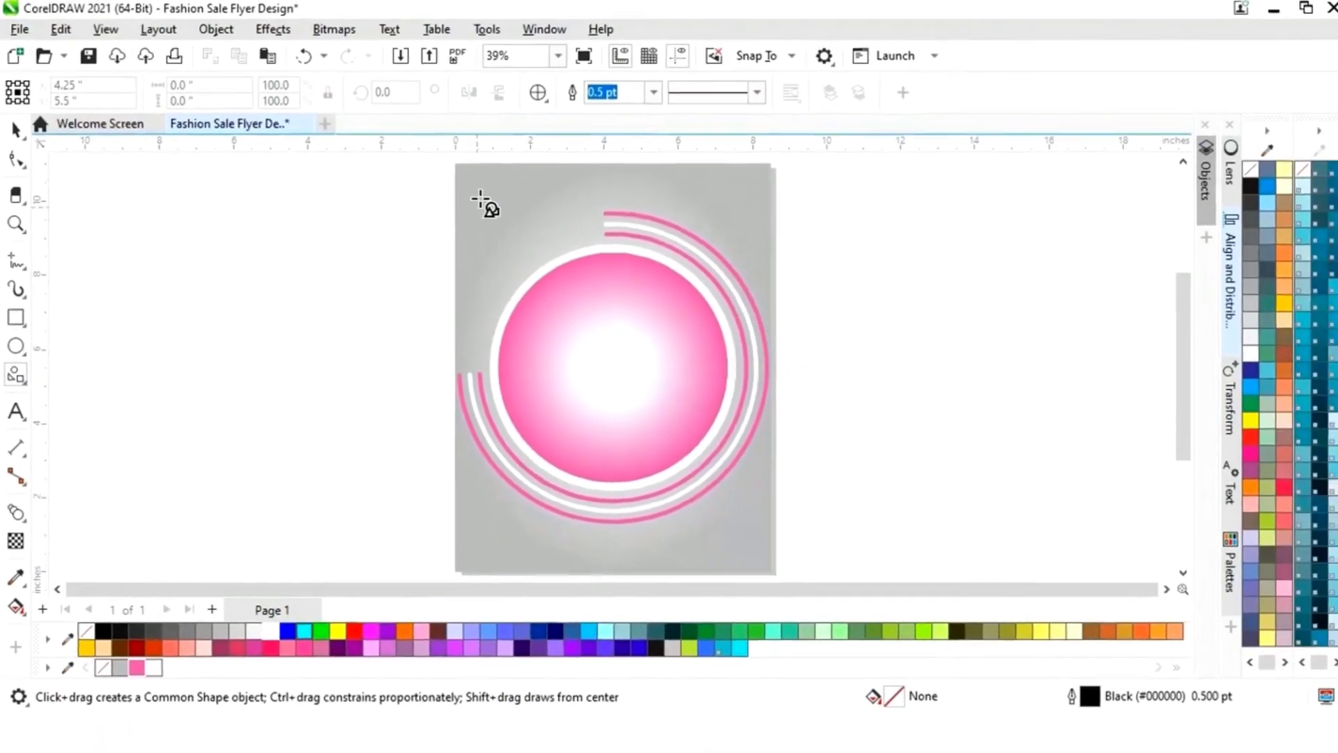
pyautogui.click(537, 96)
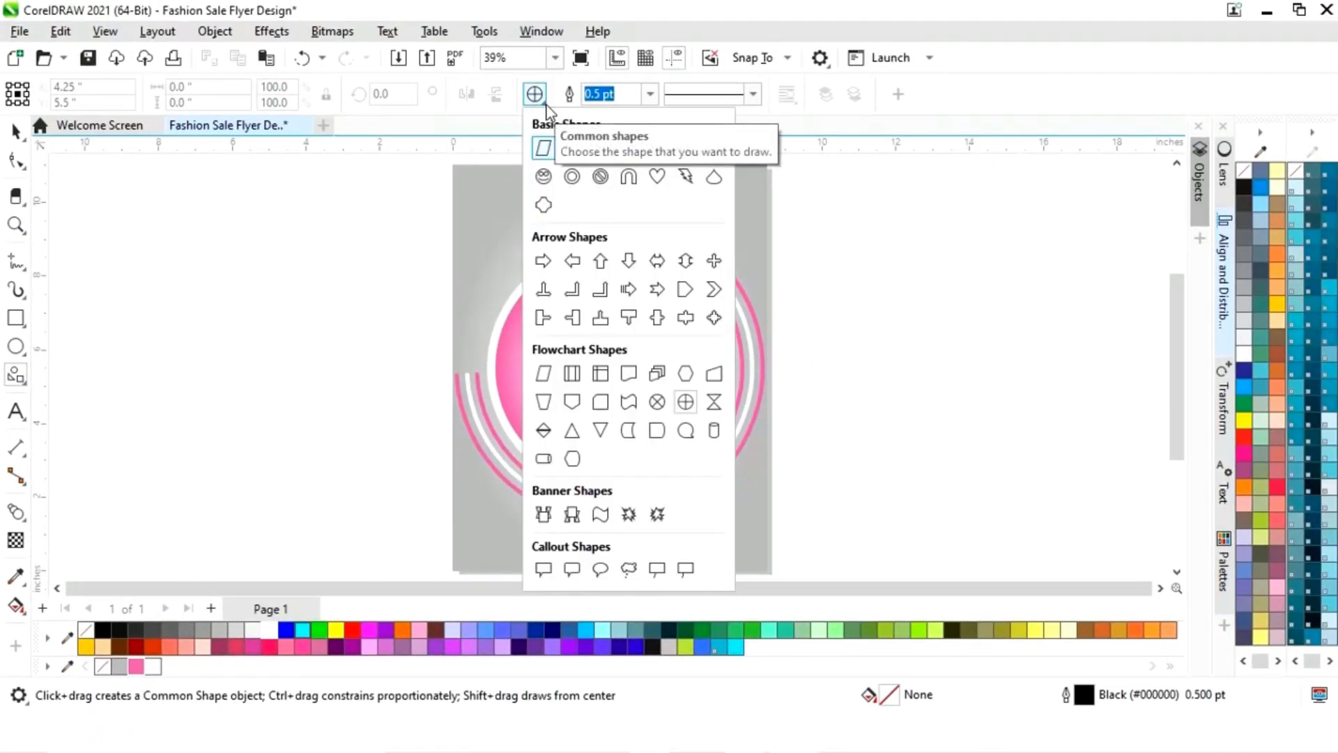
pyautogui.click(687, 406)
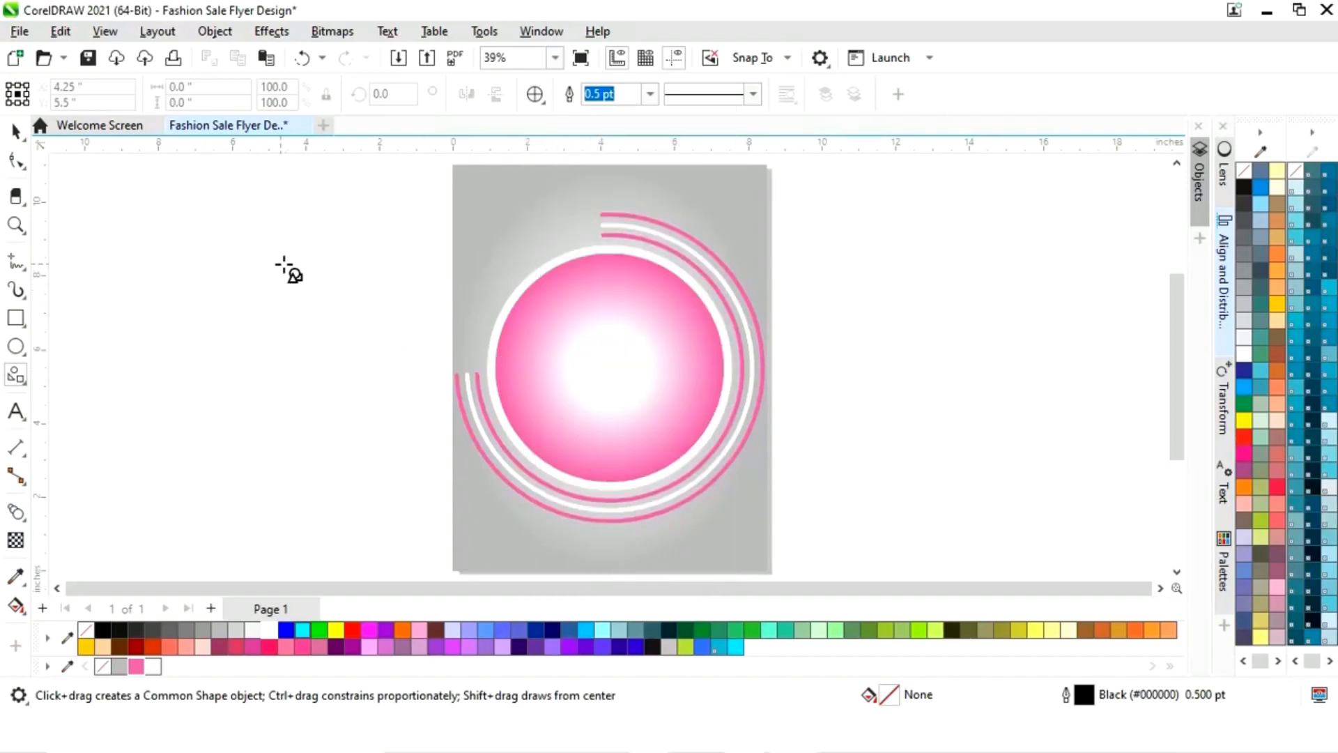
pyautogui.moveTo(319, 299); pyautogui.dragTo(325, 305)
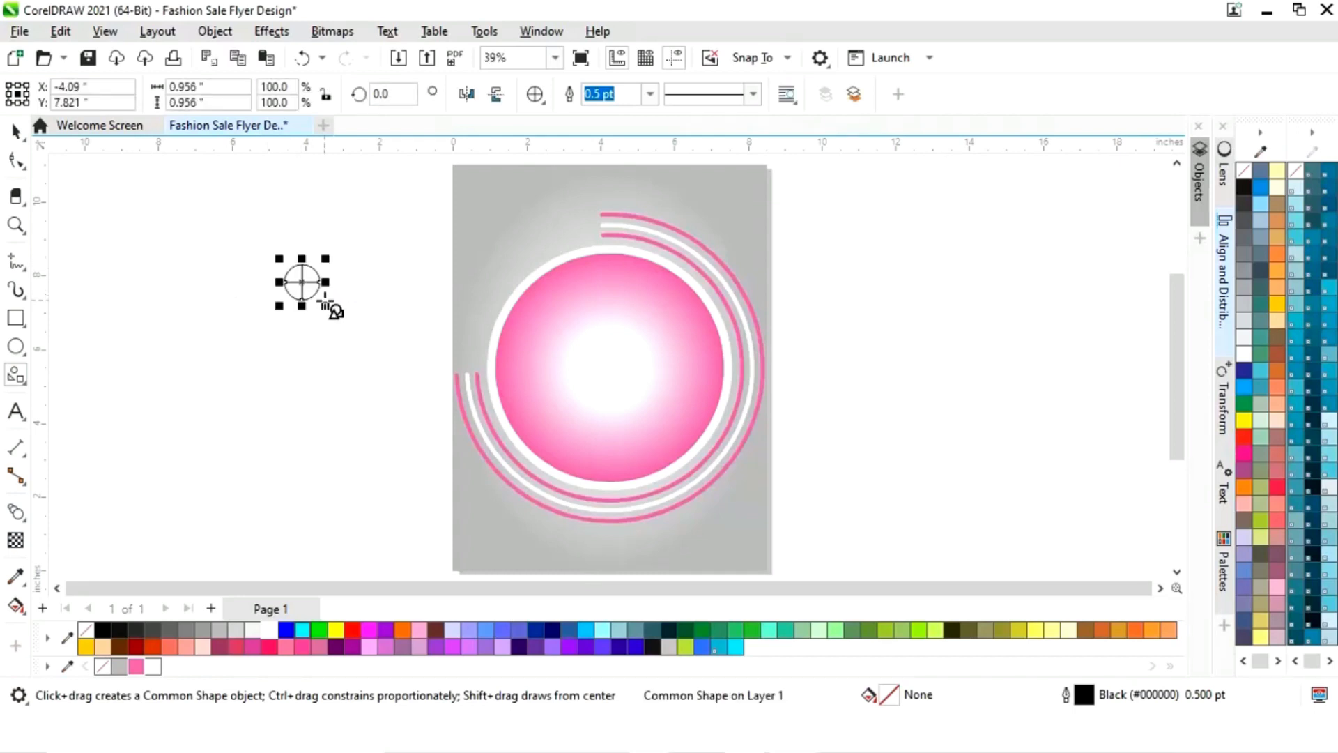
# - Use Smart Fill to turn all four quarters of the crossed circle into separate filled shapes
pyautogui.press('z')
pyautogui.moveTo(239, 239); pyautogui.dragTo(418, 359)
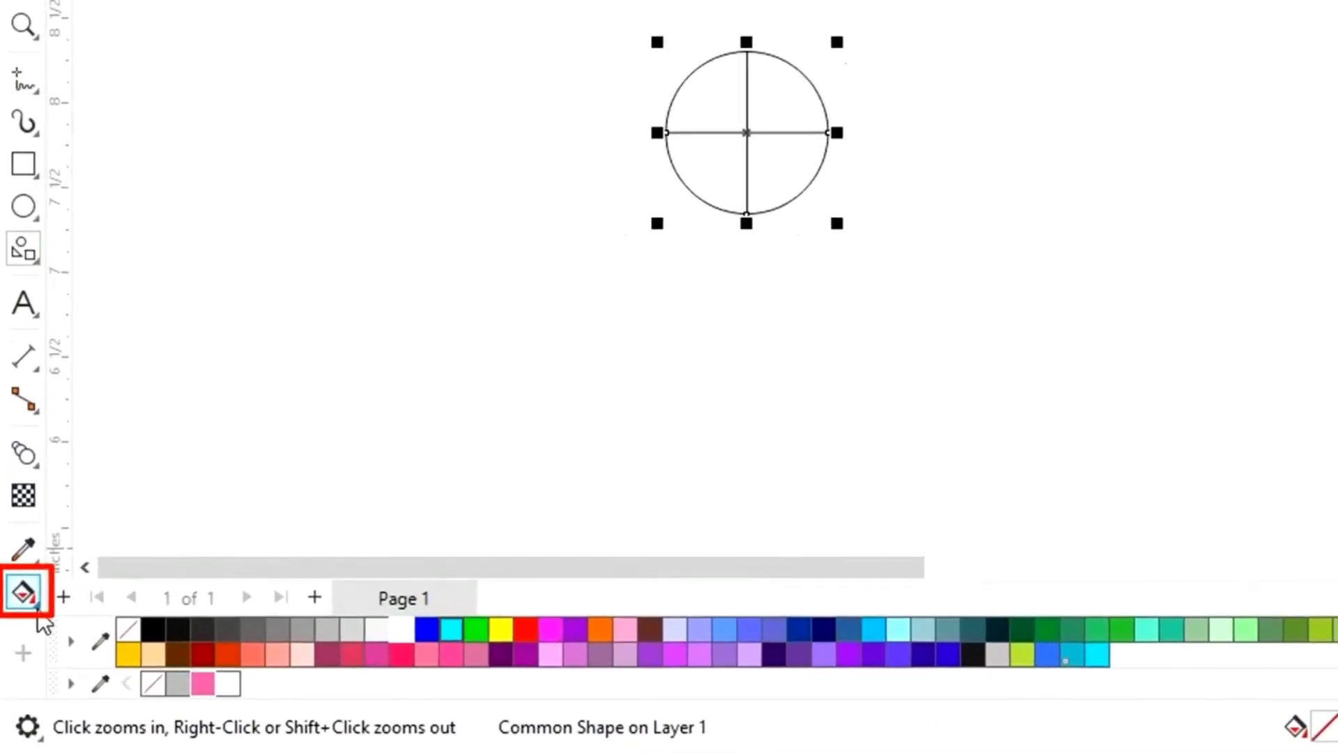
pyautogui.click(39, 617)
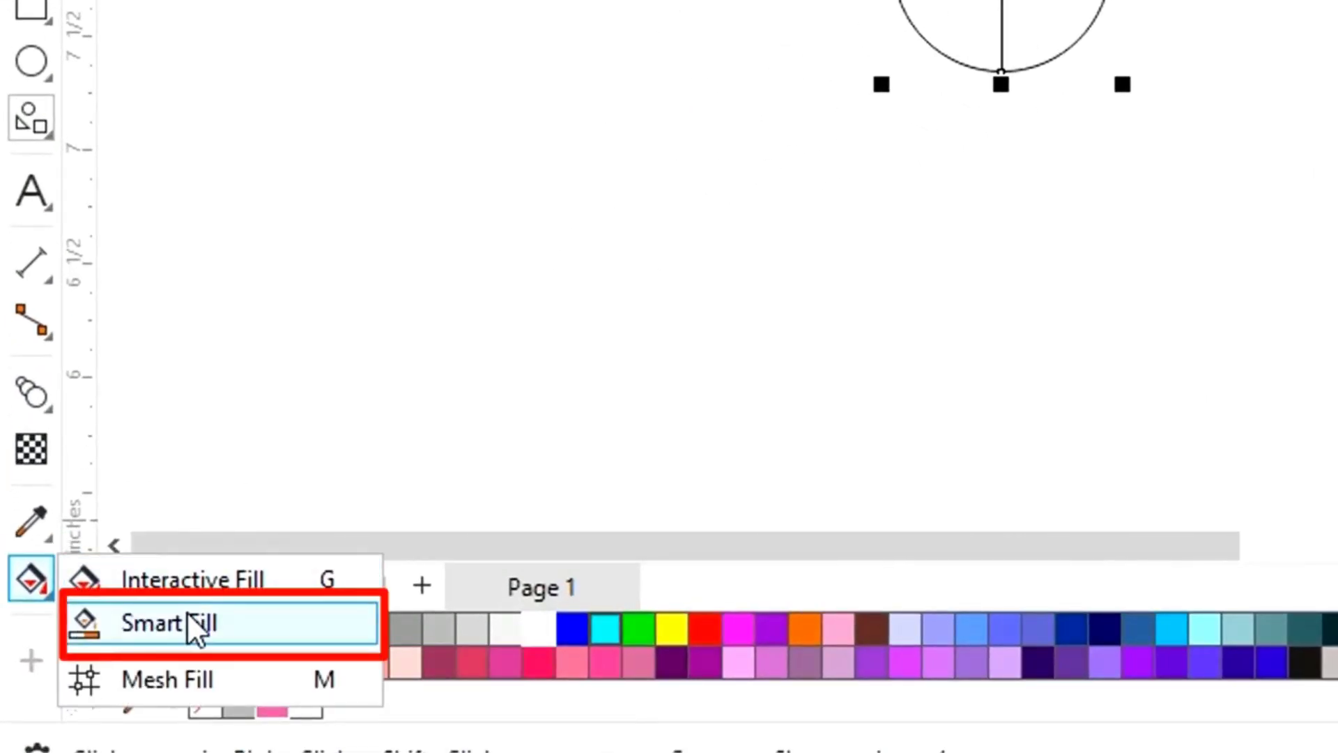
pyautogui.click(192, 630)
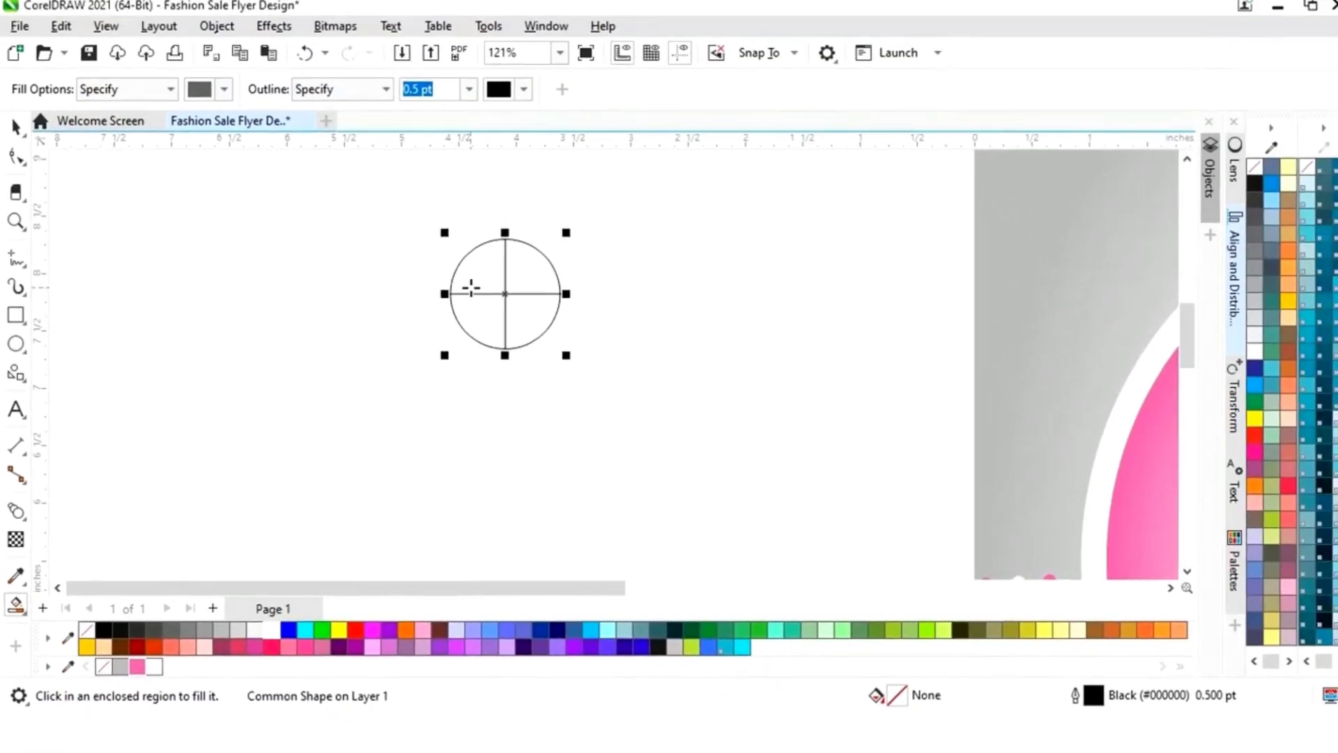
pyautogui.click(478, 277)
pyautogui.click(520, 279)
pyautogui.click(525, 316)
pyautogui.click(481, 322)
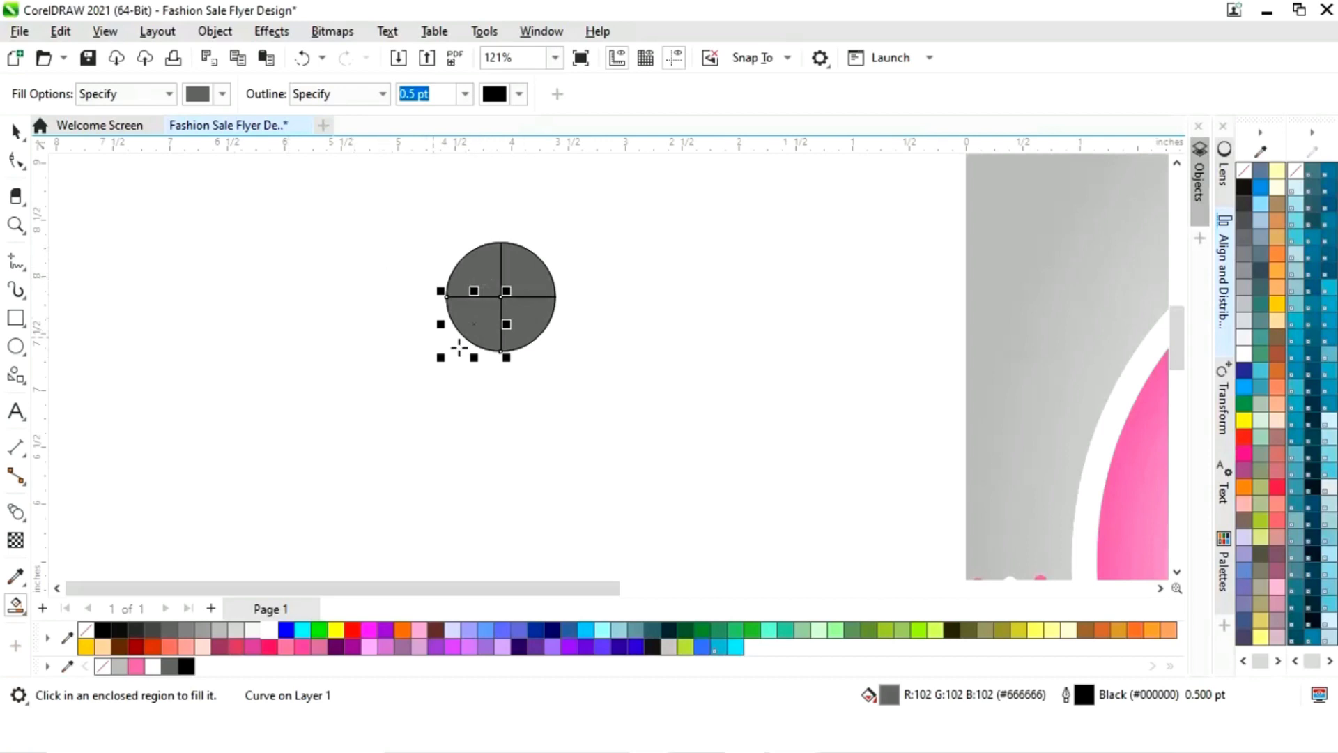
# - Colour the circle's lower-left and upper-right quarters pink (#E757A7) and the upper-left and lower-right quarters white
pyautogui.click(136, 666)
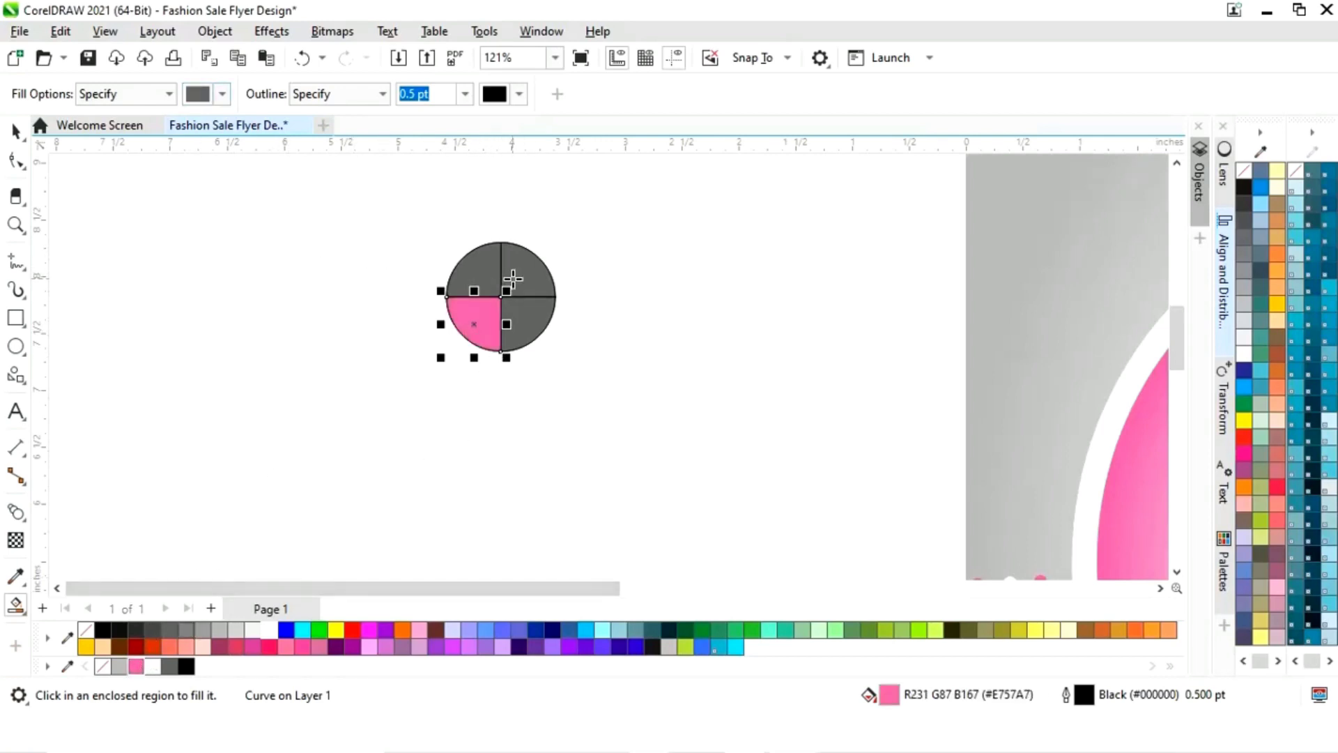
pyautogui.click(513, 279)
pyautogui.click(136, 666)
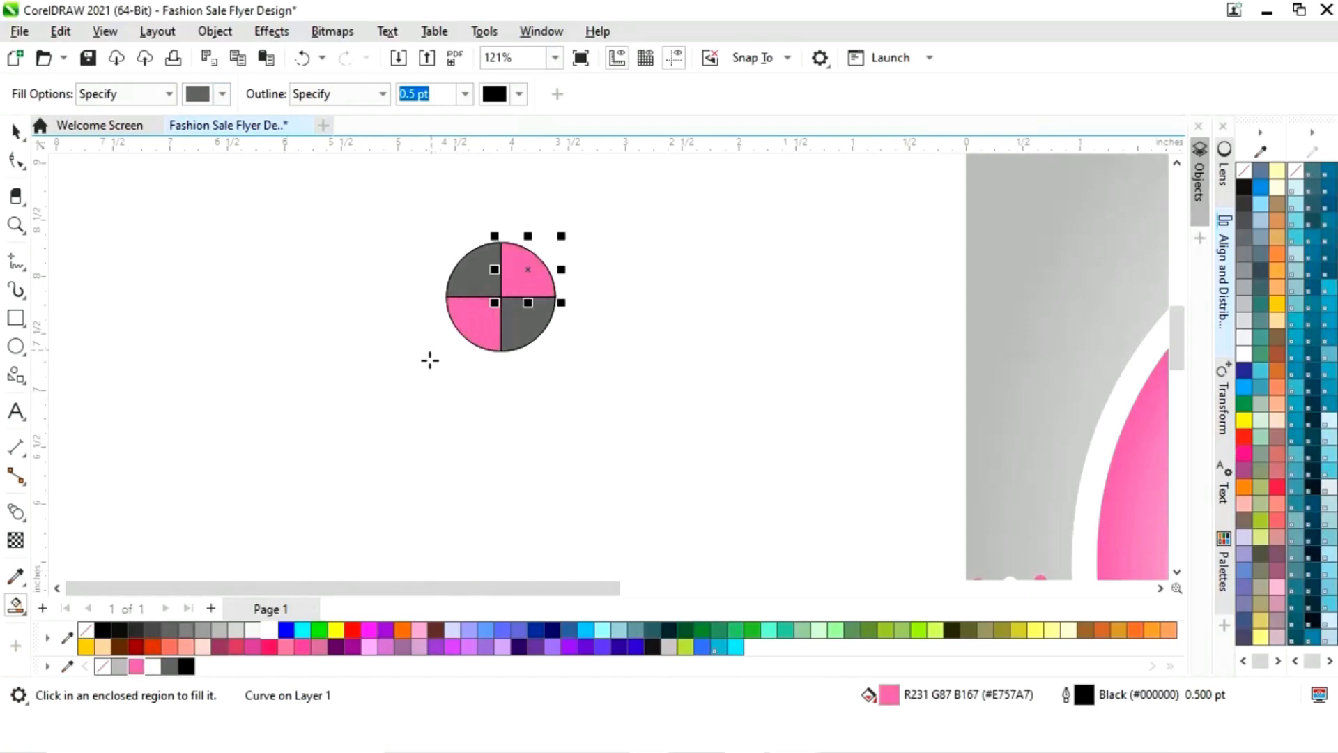
pyautogui.click(467, 285)
pyautogui.click(153, 666)
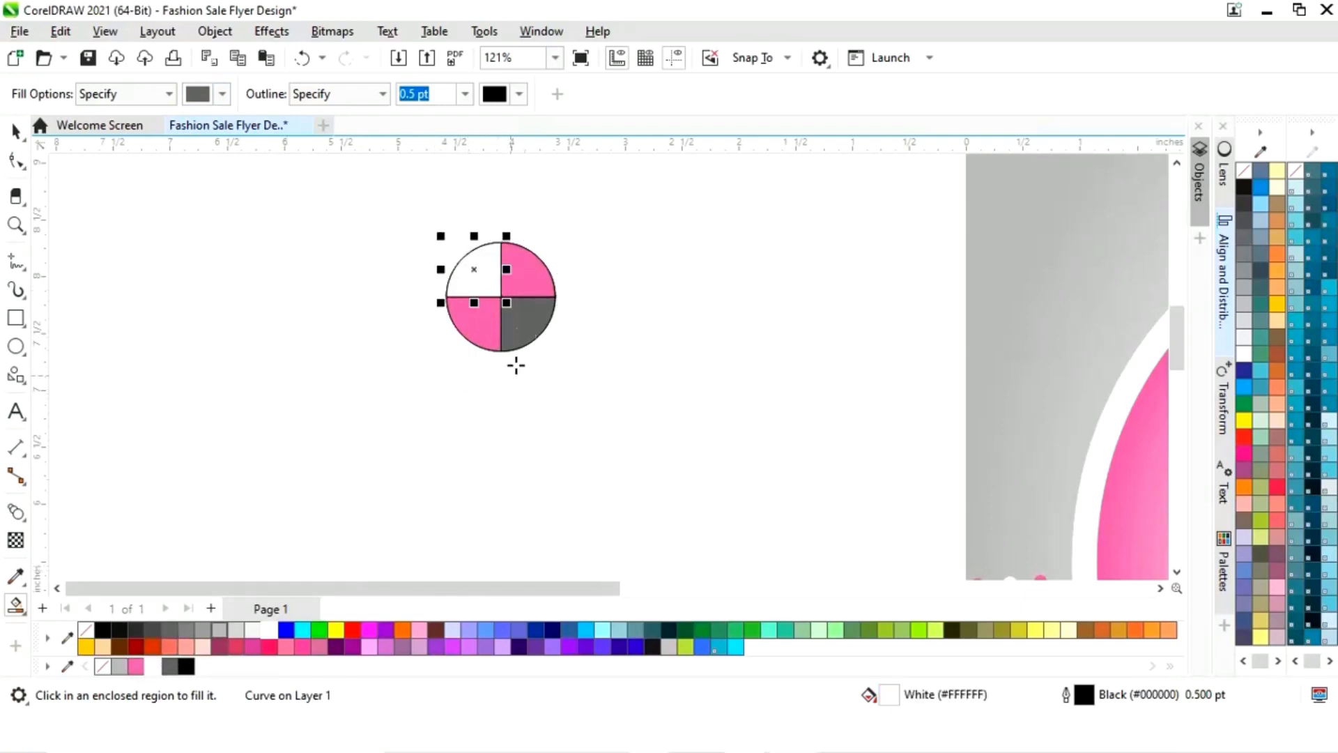
pyautogui.click(531, 318)
pyautogui.click(153, 666)
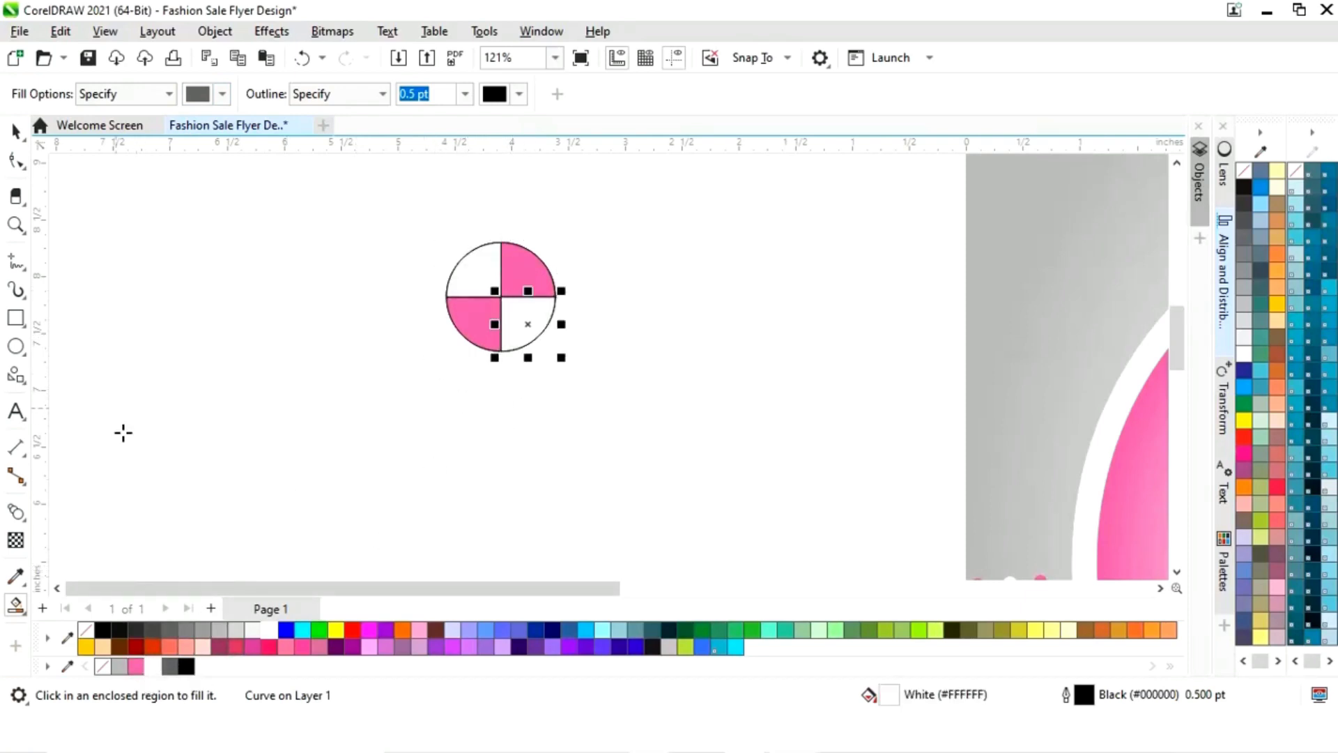
# - Select the whole quartered circle and remove its outlines
pyautogui.click(15, 131)
pyautogui.moveTo(353, 203); pyautogui.dragTo(658, 412)
pyautogui.rightClick(102, 667)
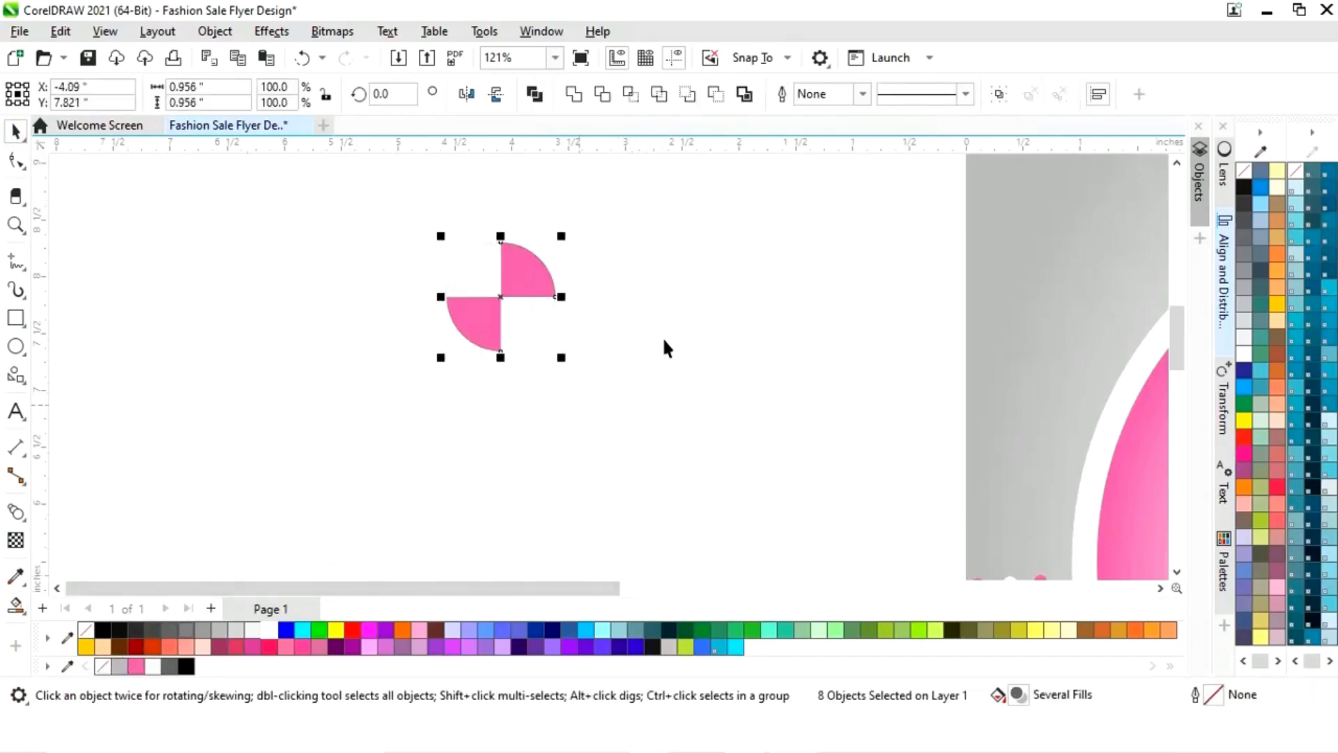
# - Move the quartered circle onto the upper-left area of the page and group its pieces
pyautogui.moveTo(514, 296); pyautogui.dragTo(1055, 261)
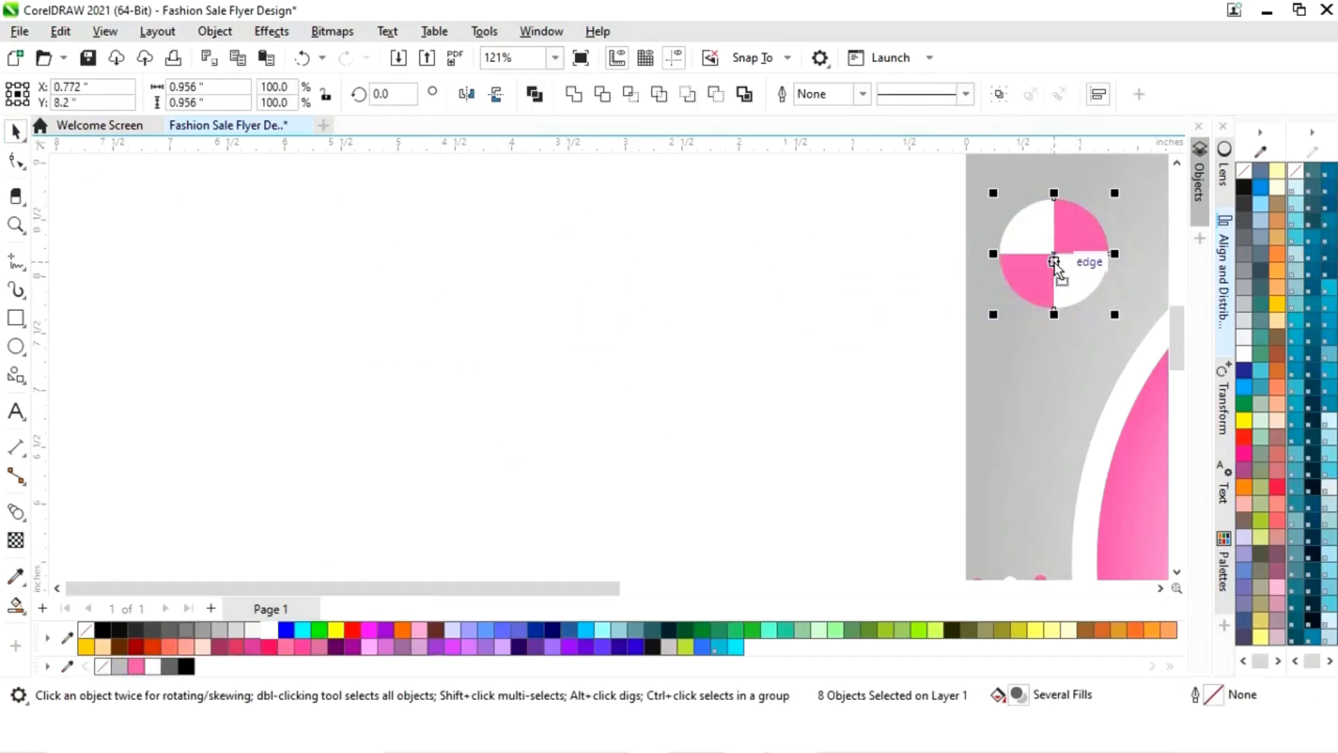
pyautogui.rightClick(1054, 262)
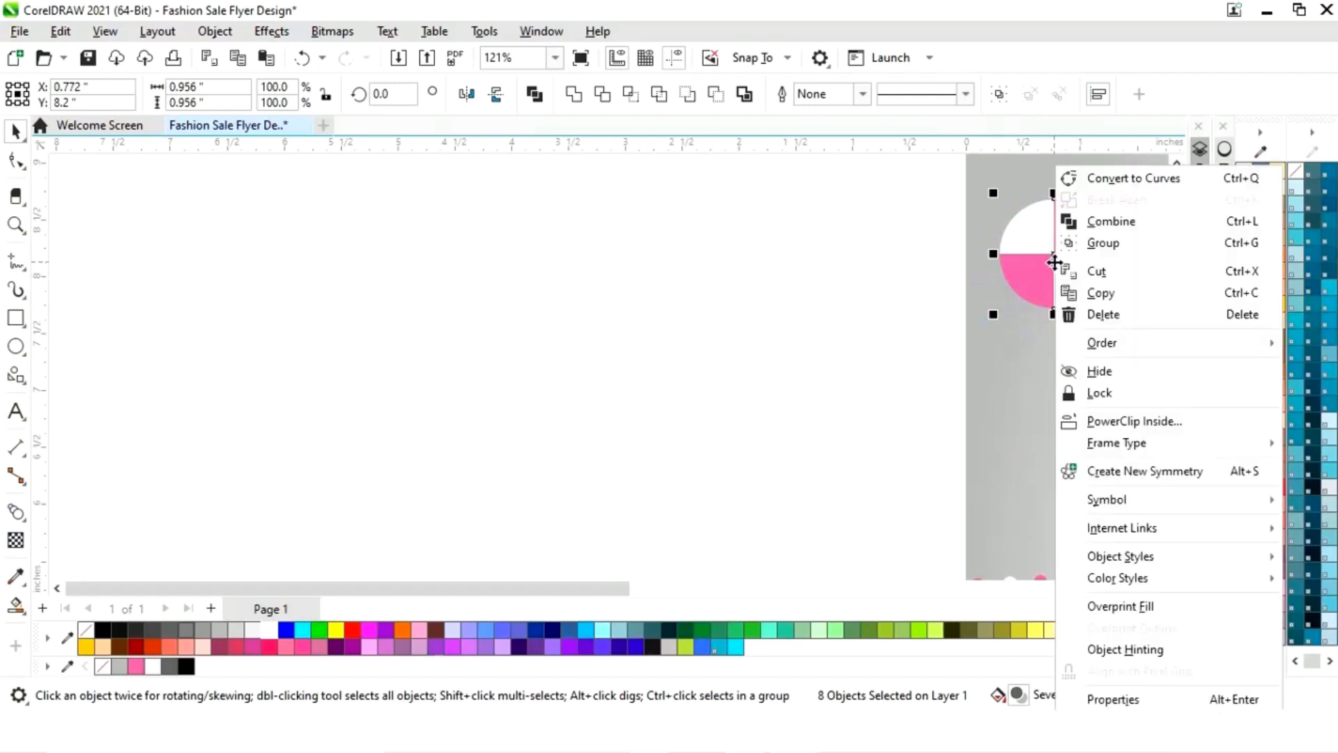
pyautogui.click(1101, 244)
# - Place the quartered circle near the page's upper-left corner and scale it down to about 0.41 inches wide
pyautogui.hotkey('shift', 'F4')
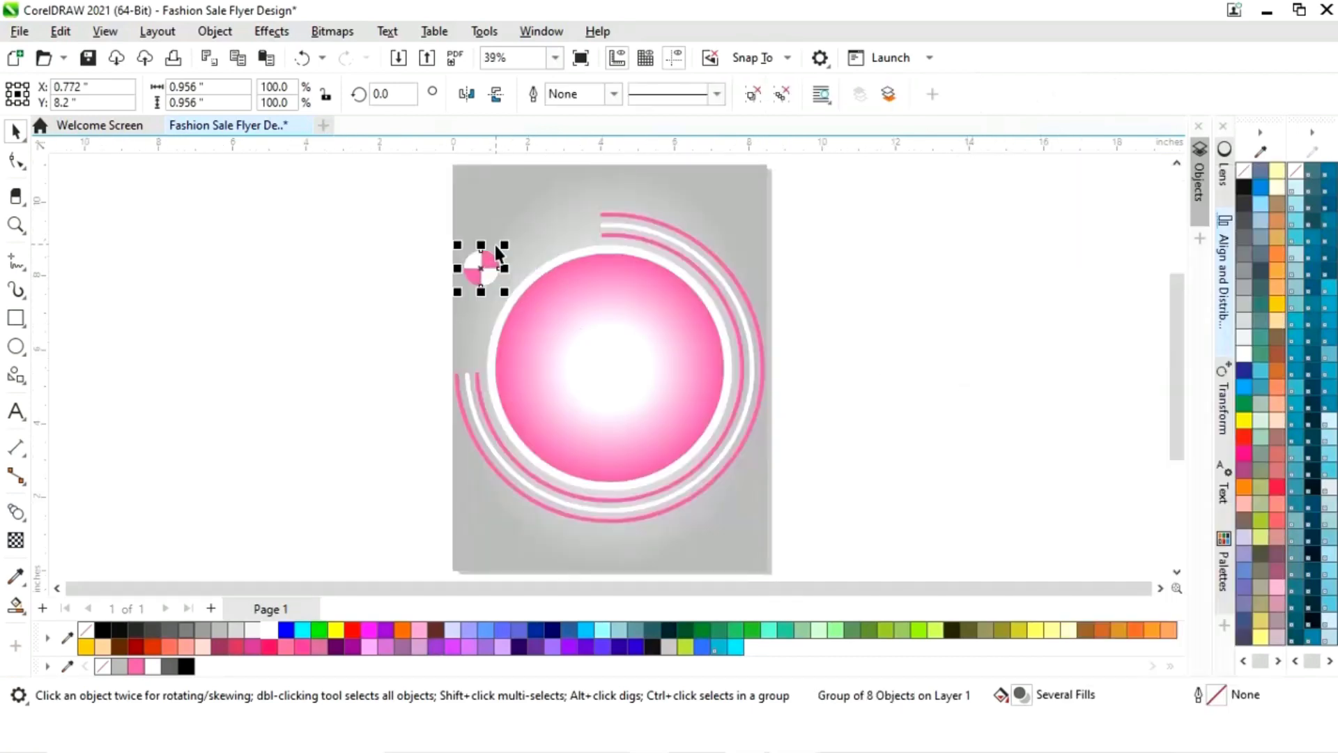
pyautogui.moveTo(498, 249); pyautogui.dragTo(478, 190)
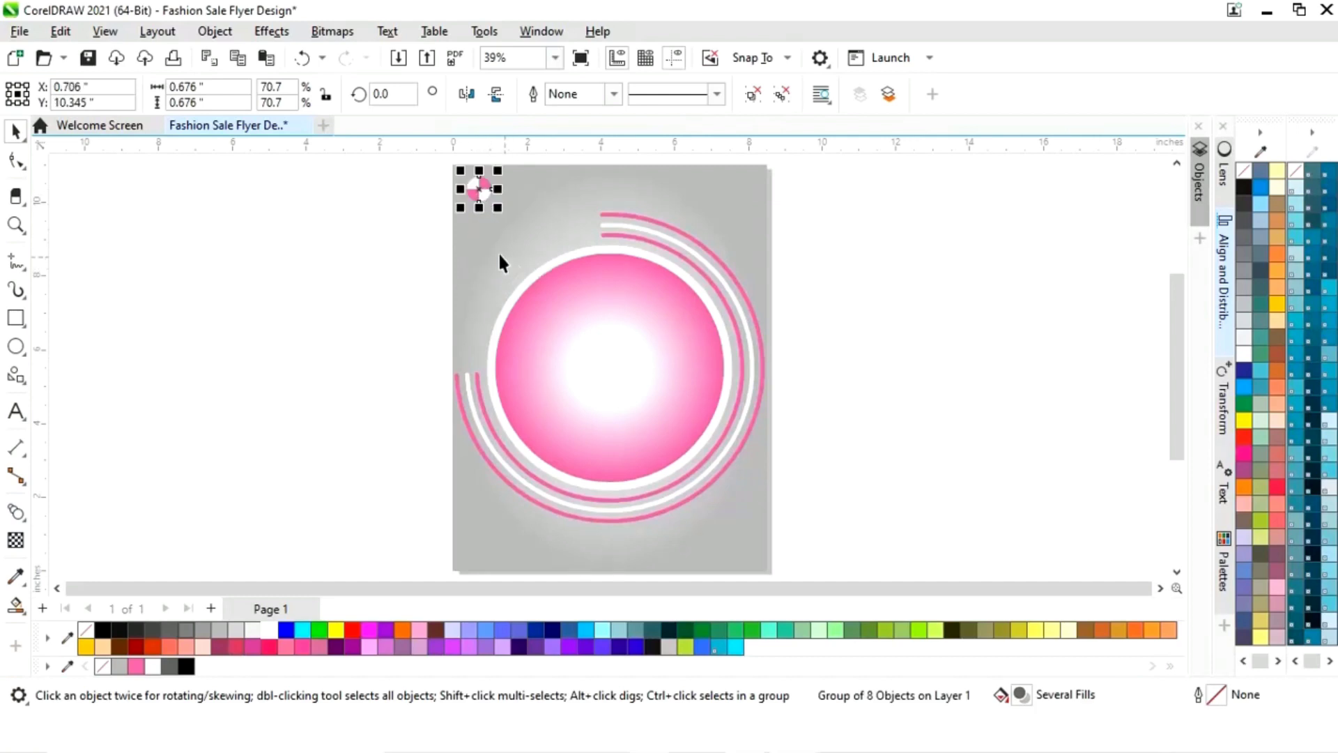
pyautogui.press('z')
pyautogui.moveTo(408, 161); pyautogui.dragTo(600, 263)
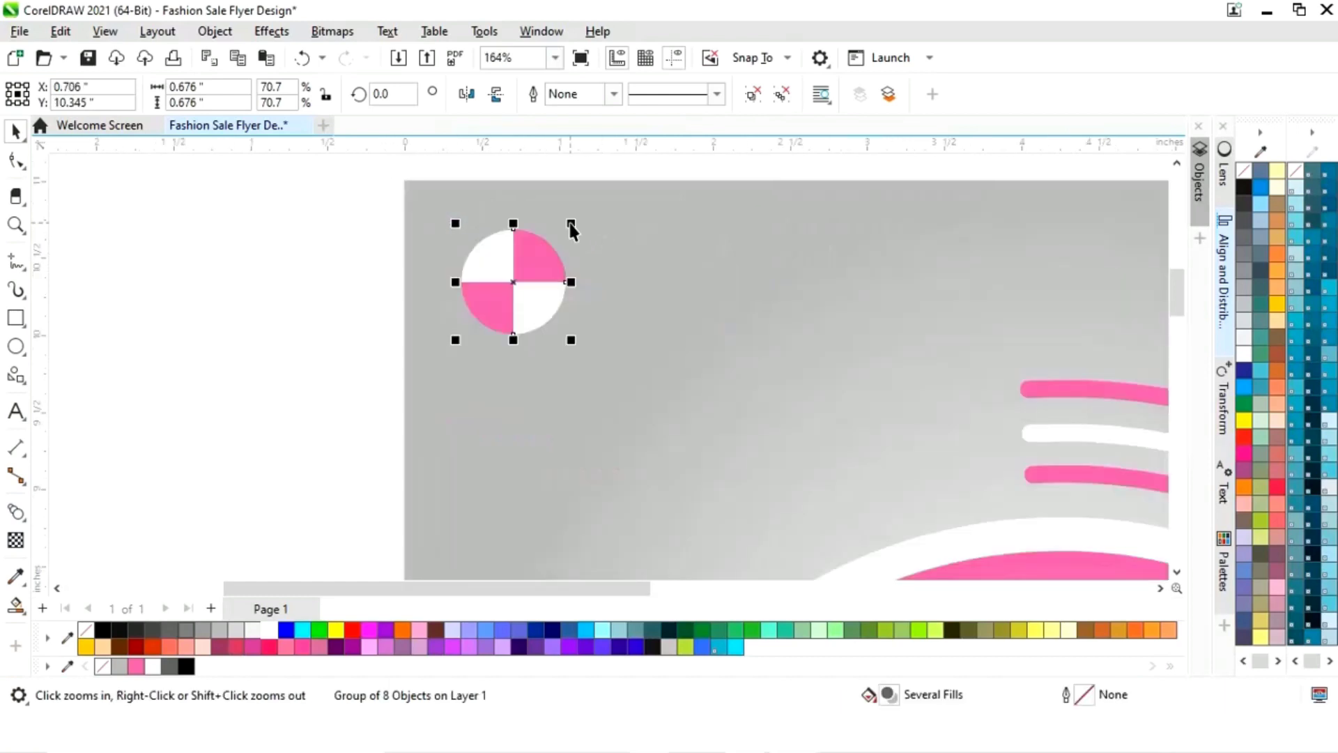
pyautogui.moveTo(560, 222); pyautogui.dragTo(496, 262)
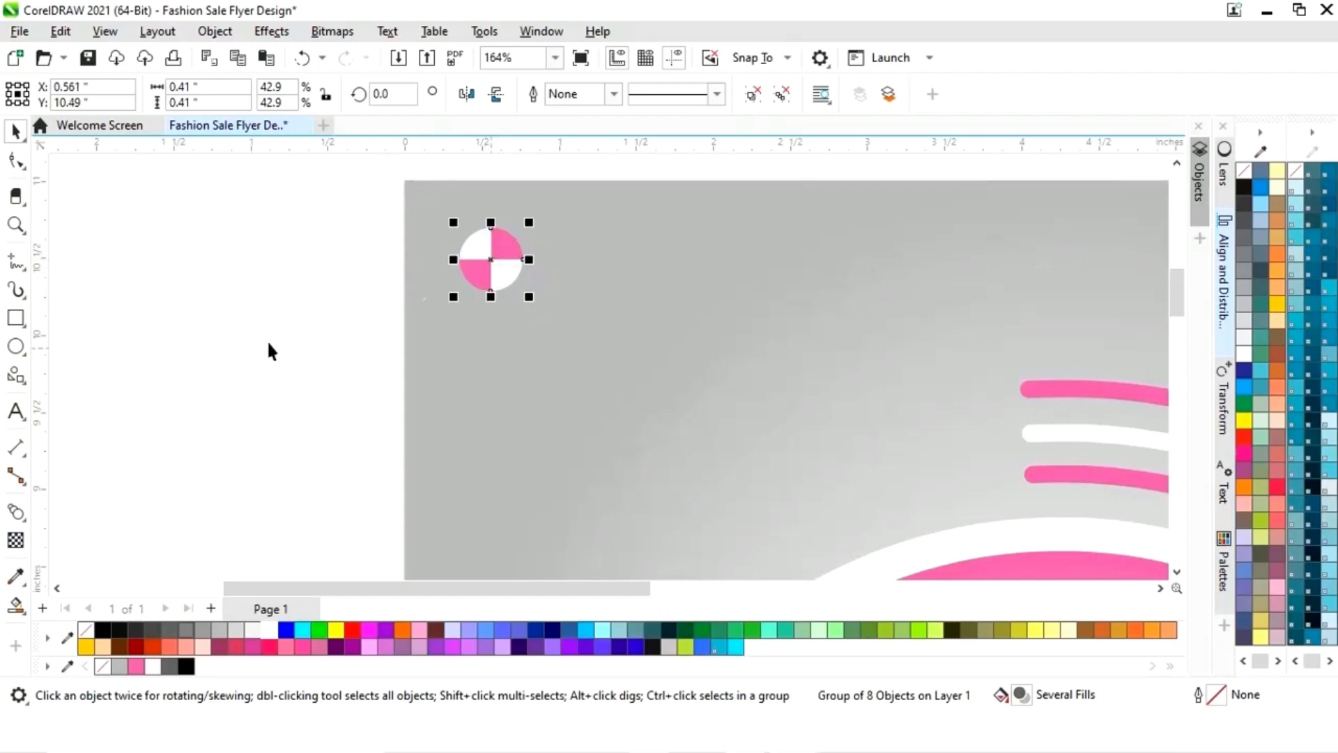
# - Add the text "Your Brand" below the quartered circle, coloured white and set in bold
pyautogui.click(17, 415)
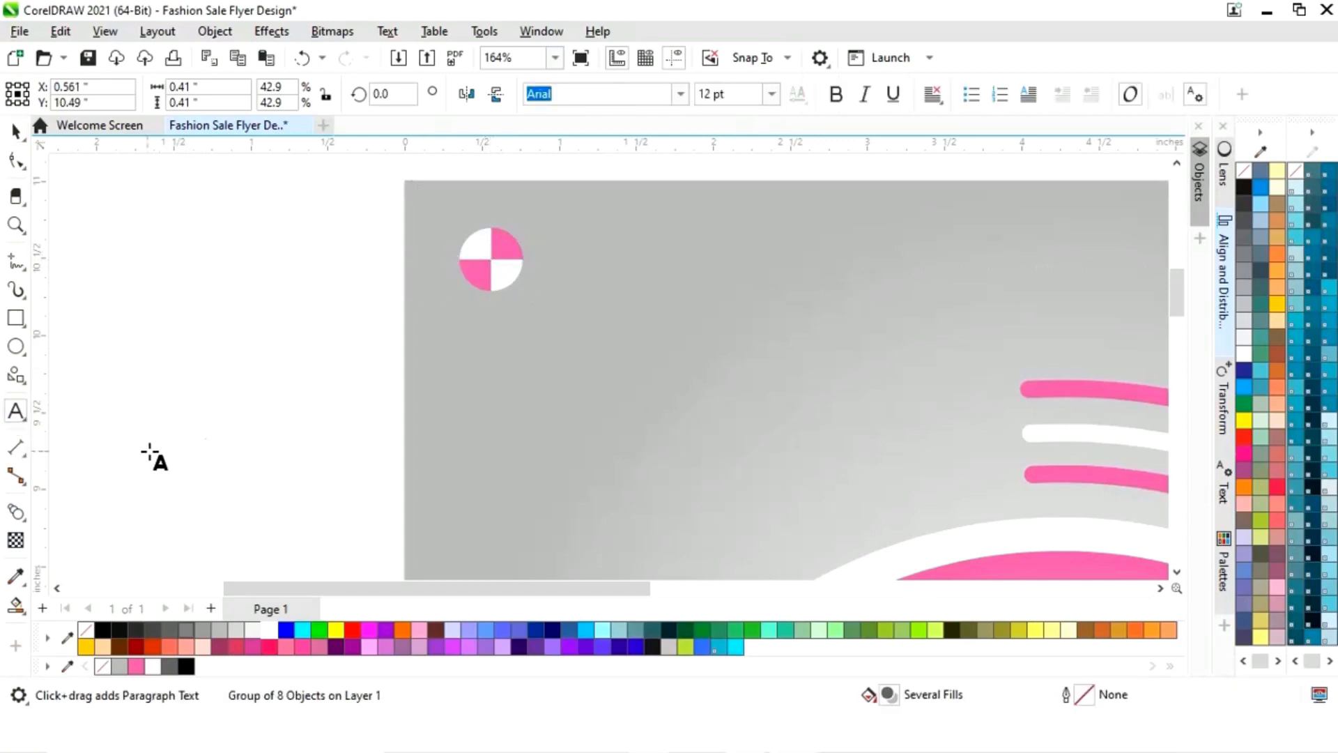
pyautogui.click(153, 456)
pyautogui.write('Y')
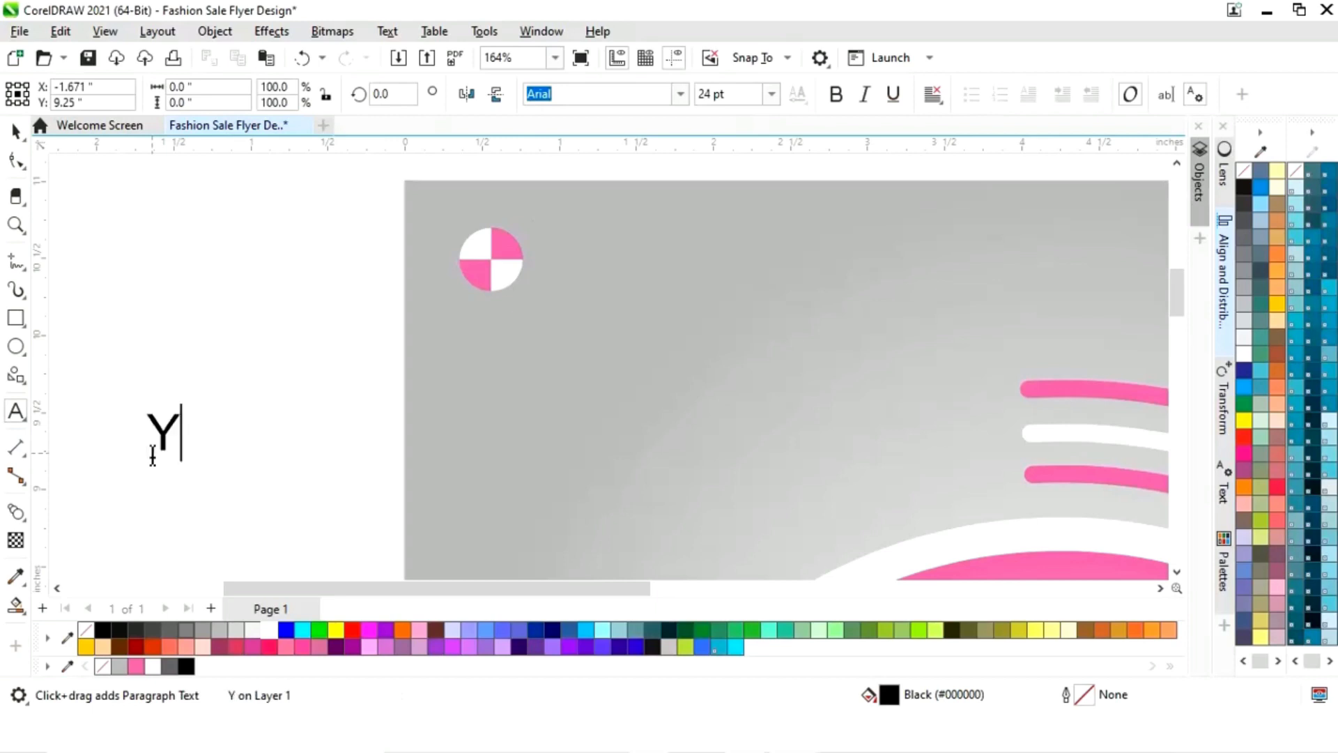
pyautogui.write('our Brand')
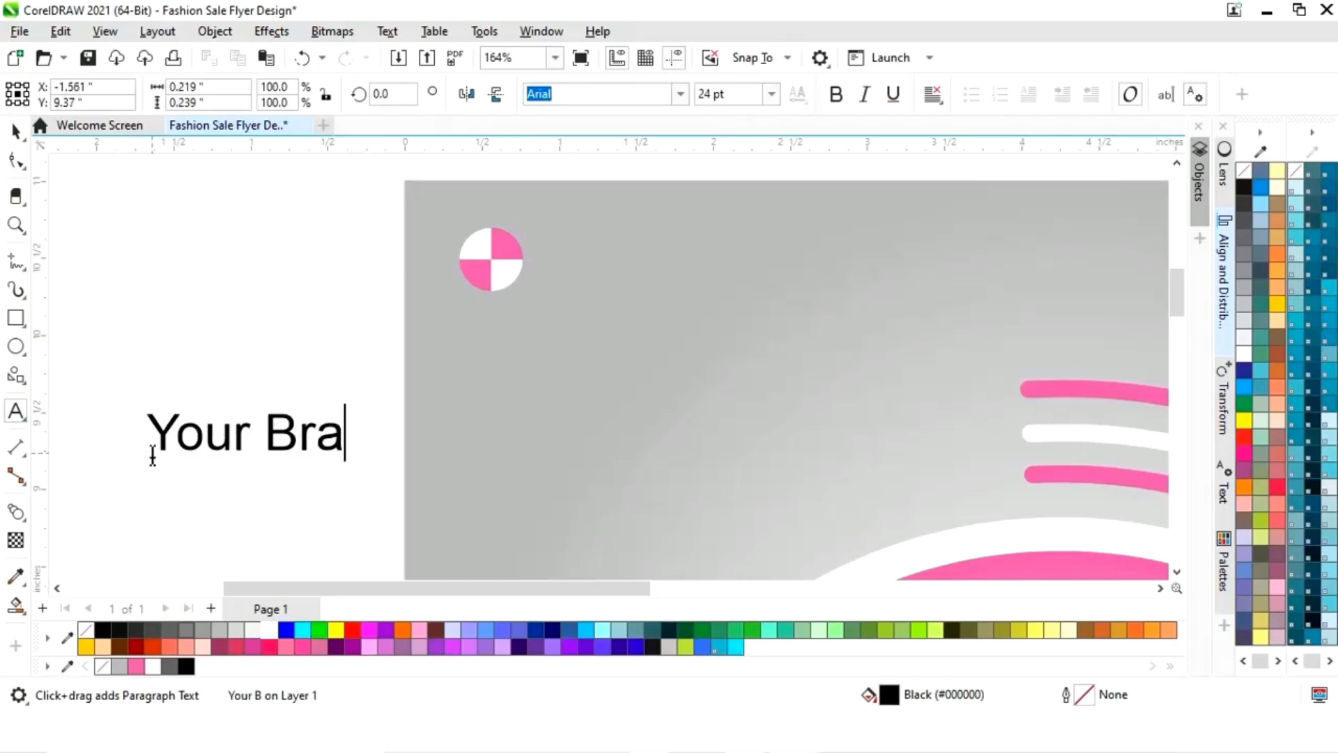
pyautogui.click(17, 131)
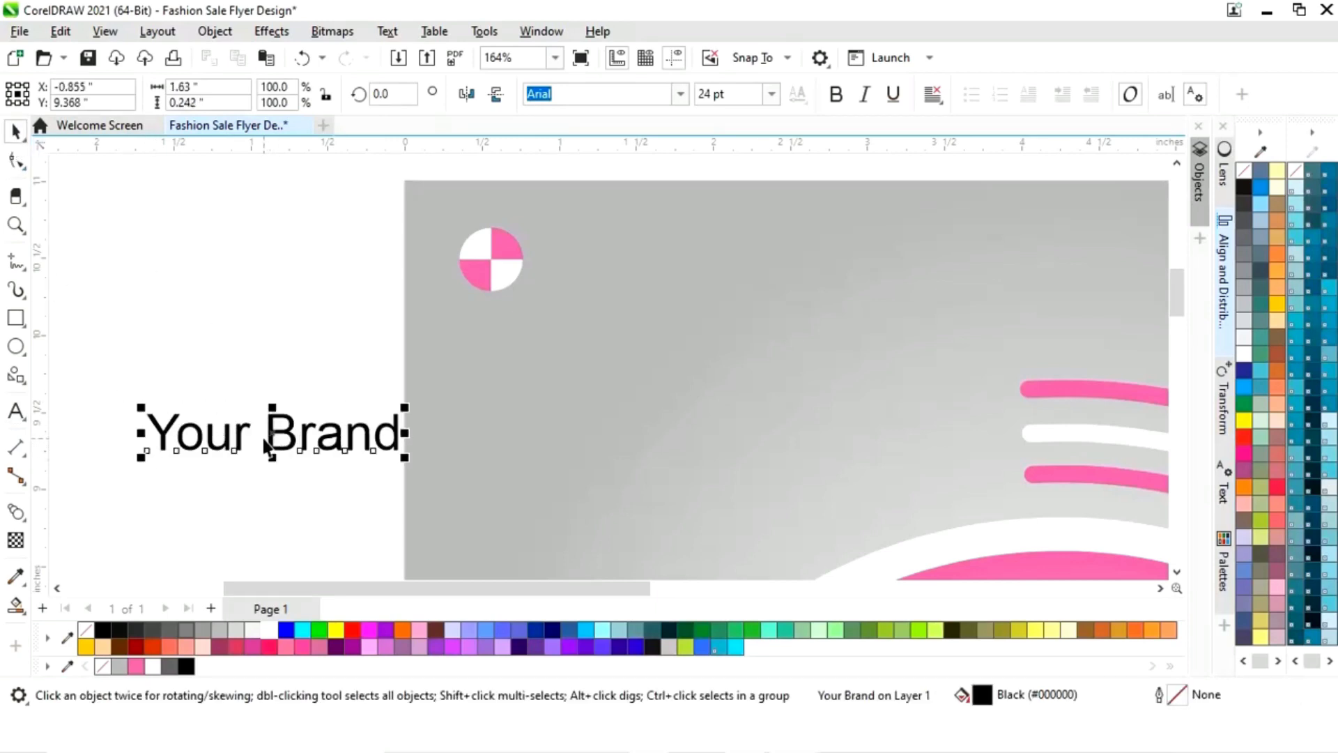
pyautogui.moveTo(274, 444); pyautogui.dragTo(543, 340)
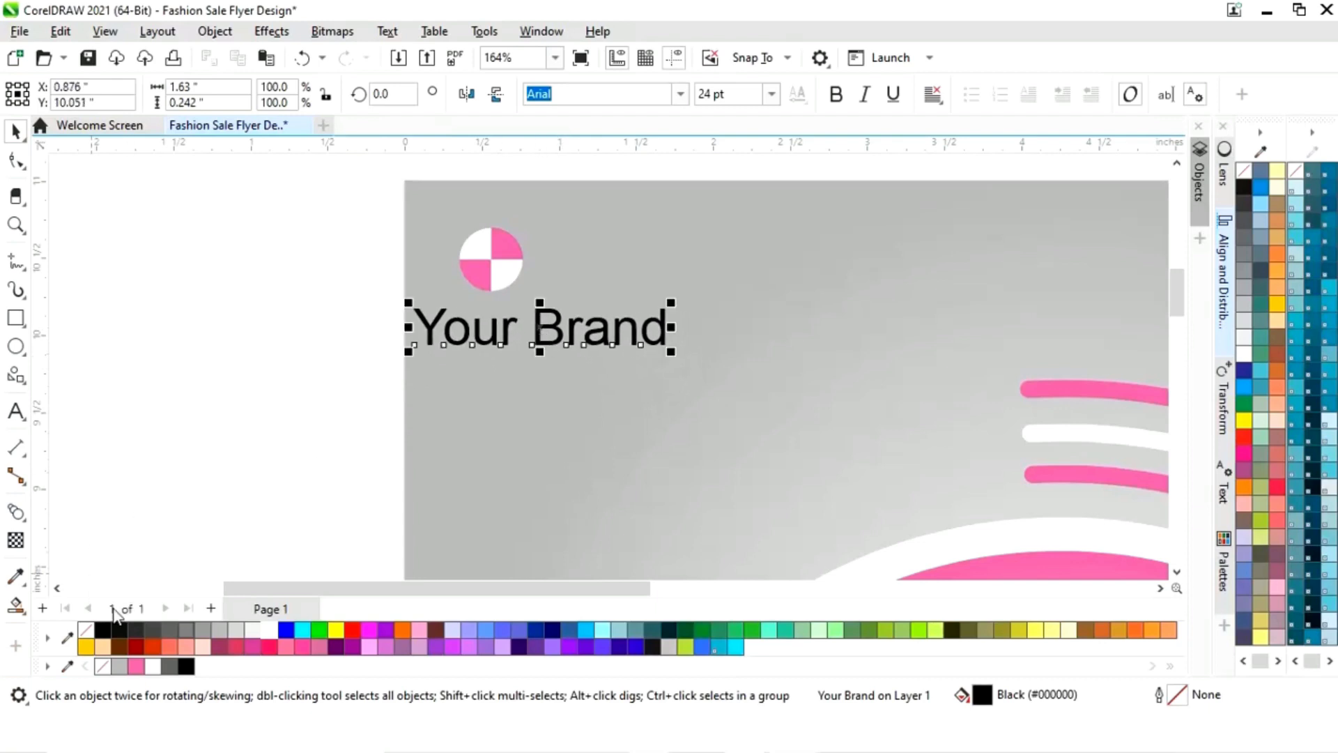
pyautogui.click(152, 666)
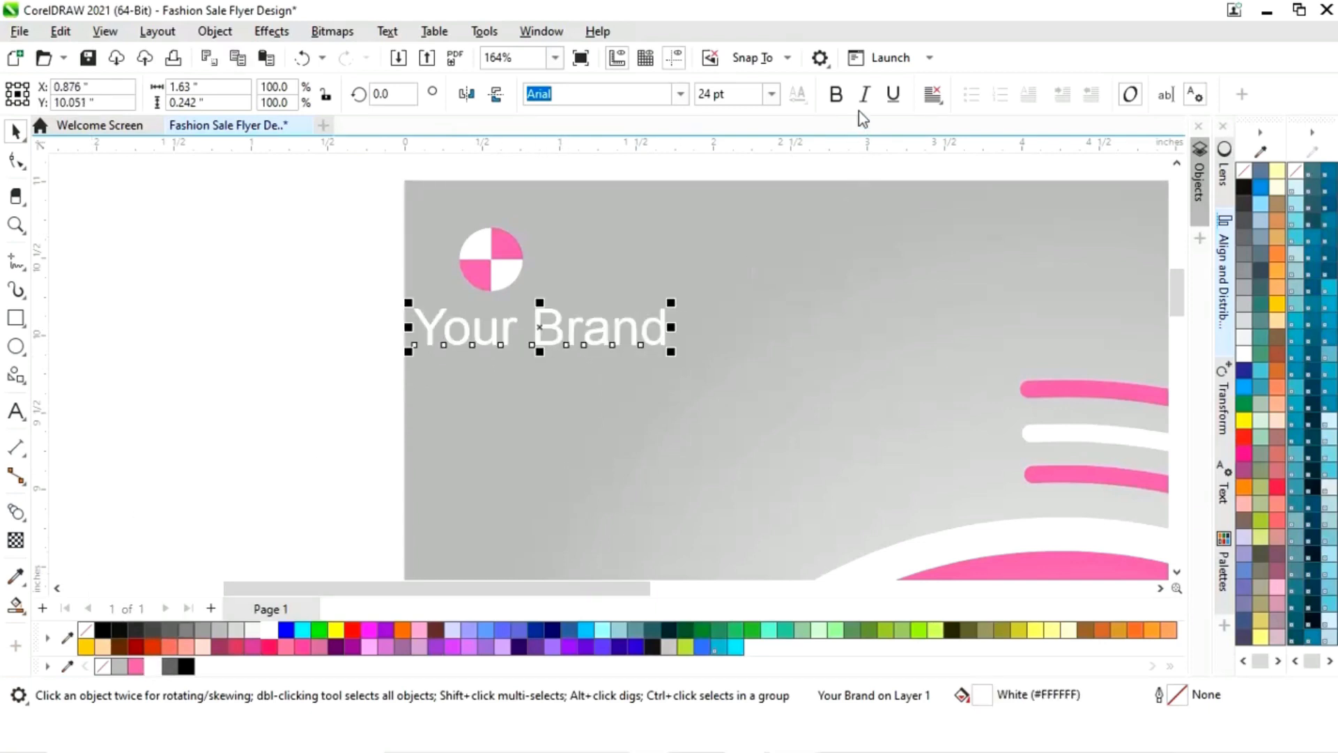
pyautogui.click(836, 94)
# - Scale the "Your Brand" text down to about 1.04 inches wide and centre it beneath the quartered circle
pyautogui.moveTo(693, 304); pyautogui.dragTo(652, 306)
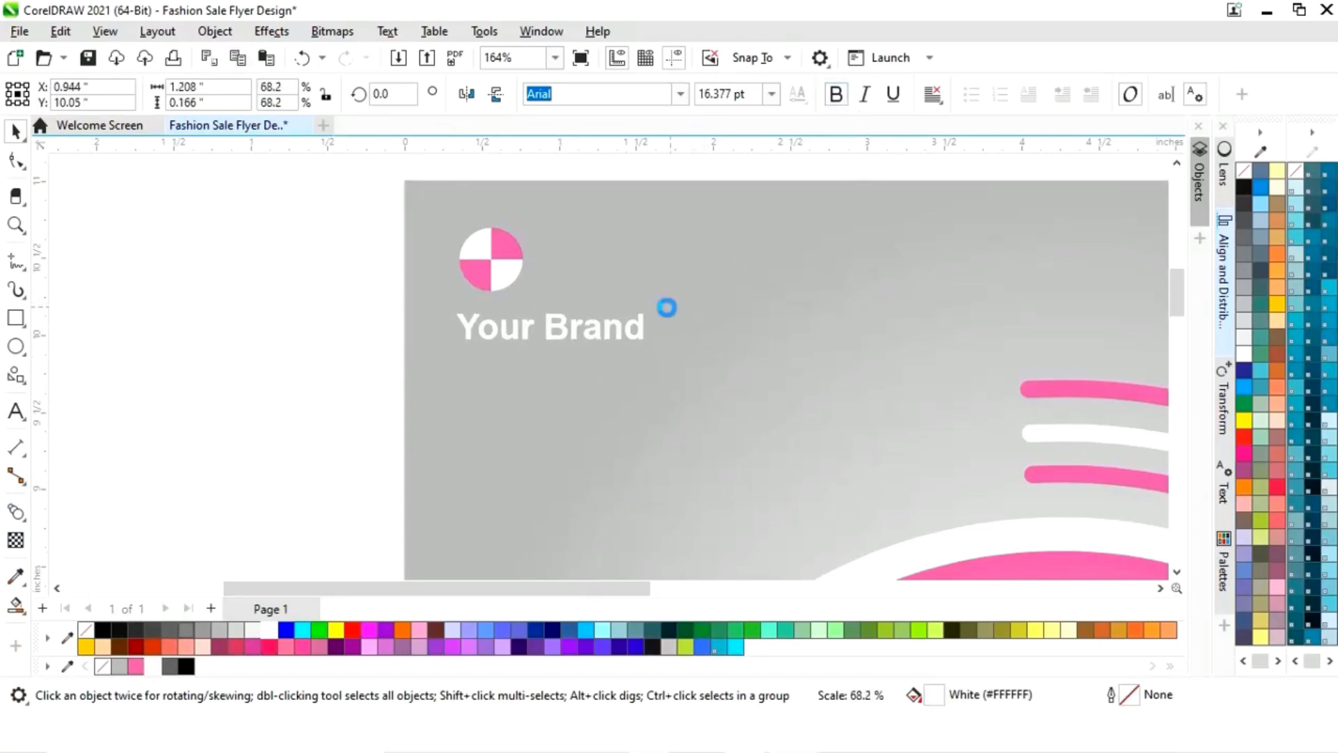
pyautogui.moveTo(547, 334); pyautogui.dragTo(507, 329)
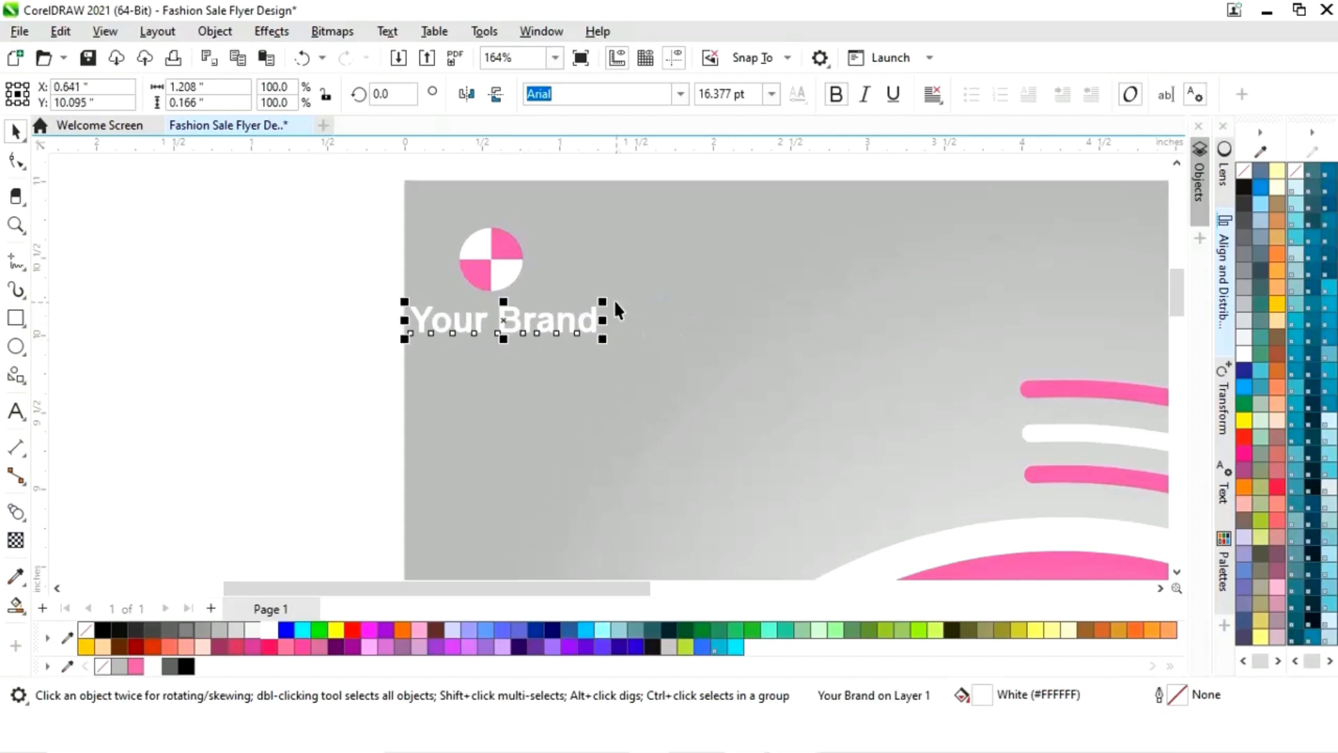
pyautogui.moveTo(613, 298)
pyautogui.mouseDown()
pyautogui.moveTo(612, 315)
pyautogui.moveTo(588, 307)
pyautogui.mouseUp()
pyautogui.moveTo(499, 331); pyautogui.dragTo(491, 317)
pyautogui.keyDown('shift'); pyautogui.click(501, 269); pyautogui.keyUp('shift')
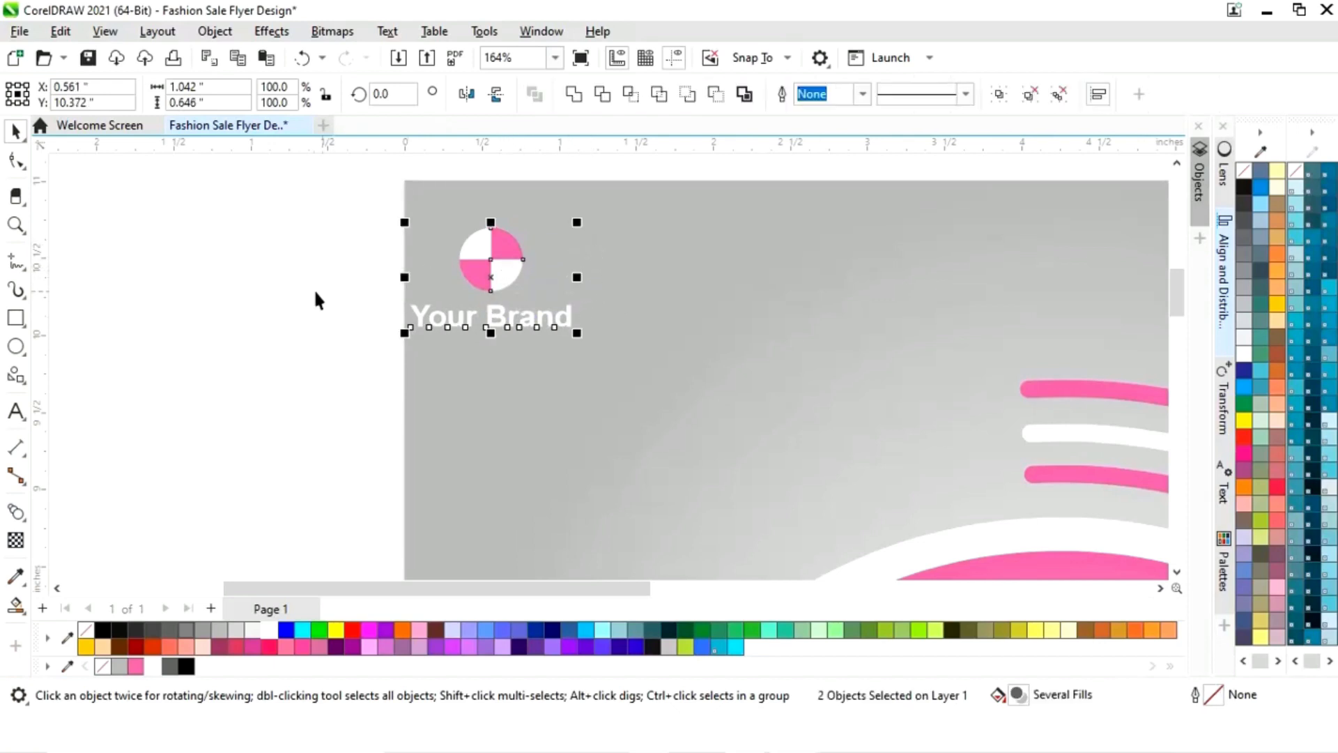
pyautogui.click(315, 299)
# - Shrink the quartered circle above the brand text slightly
pyautogui.click(509, 252)
pyautogui.moveTo(535, 223); pyautogui.dragTo(527, 226)
pyautogui.click(295, 338)
pyautogui.hotkey('shift', 'F4')
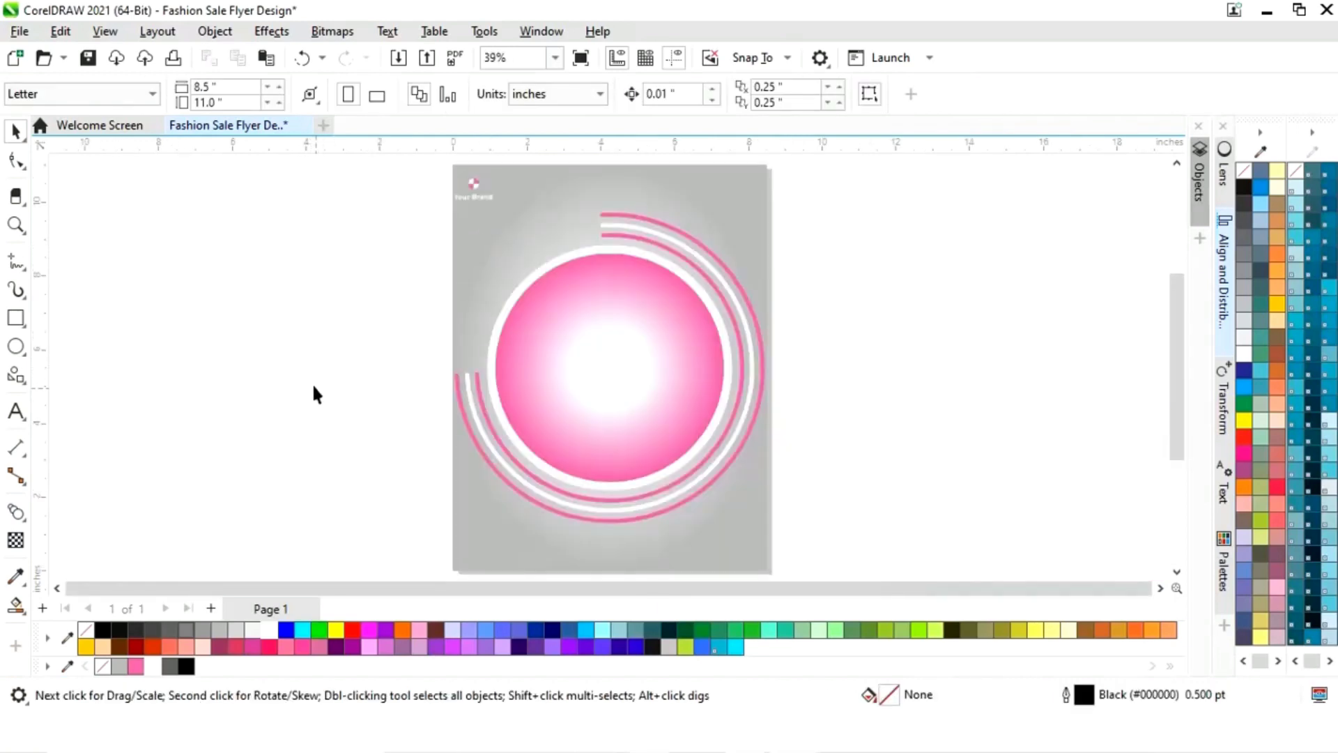
# - Move the quartered circle and the "Your Brand" text together closer to the page's top edge
pyautogui.press('z')
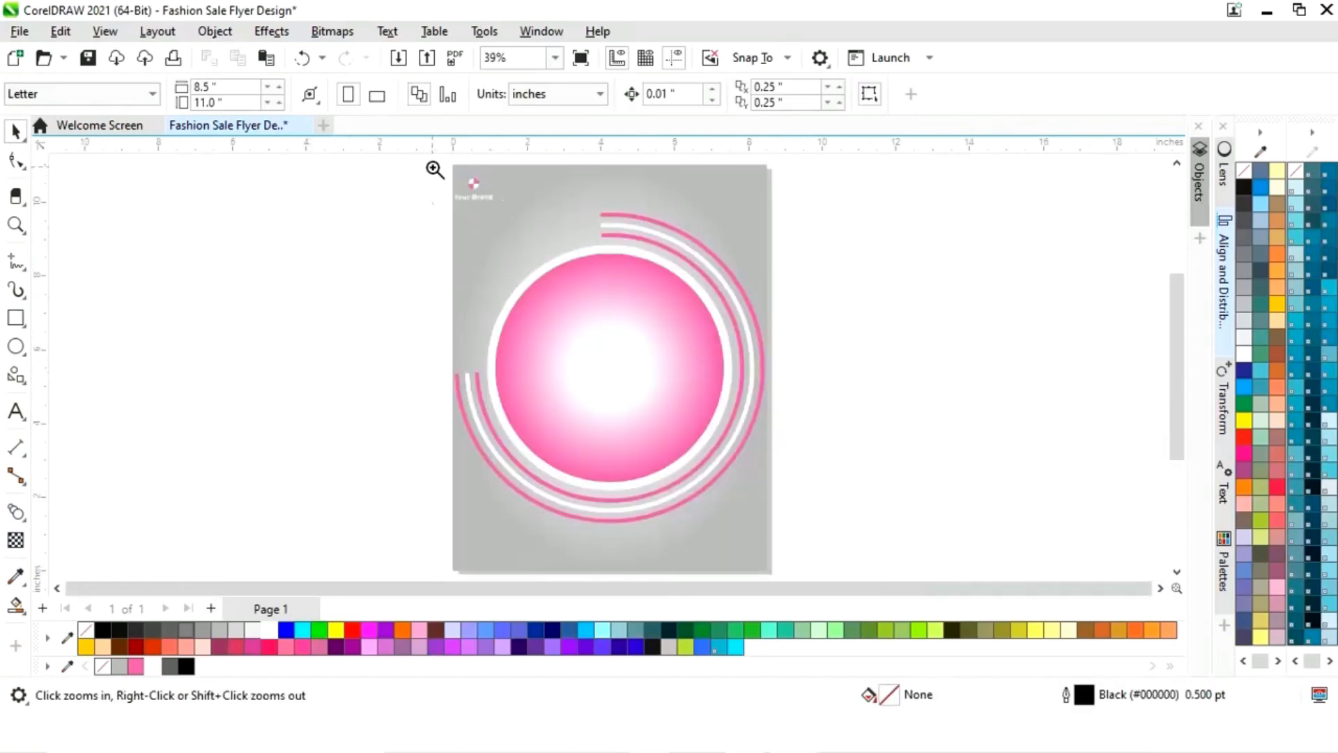
pyautogui.moveTo(433, 170); pyautogui.dragTo(527, 221)
pyautogui.press('space')
pyautogui.click(621, 255)
pyautogui.click(758, 293)
pyautogui.moveTo(599, 307); pyautogui.dragTo(598, 234)
pyautogui.hotkey('shift', 'F4')
pyautogui.press('Escape')
pyautogui.press('z')
pyautogui.moveTo(446, 166); pyautogui.dragTo(515, 206)
pyautogui.press('space')
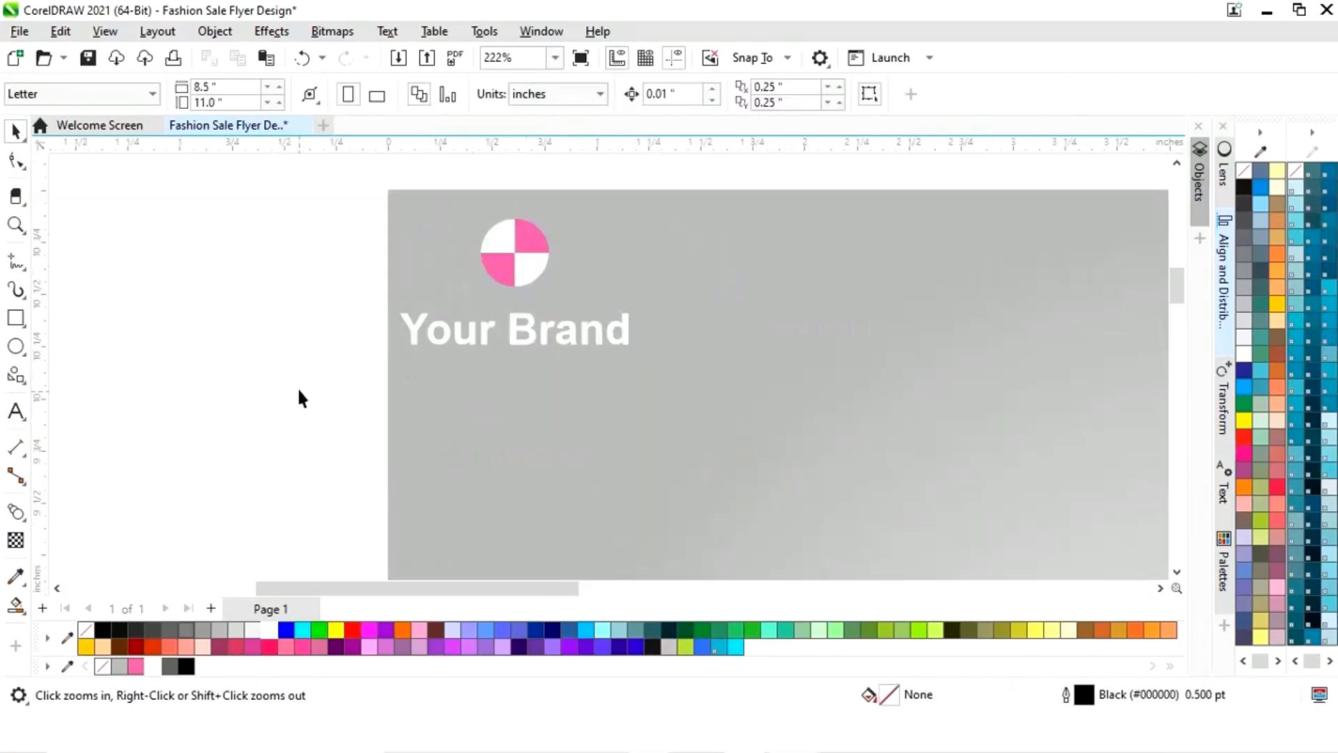
pyautogui.moveTo(299, 397); pyautogui.dragTo(666, 203)
pyautogui.hotkey('shift', 'F4')
pyautogui.press('Escape')
pyautogui.hotkey('ctrl', 'z')
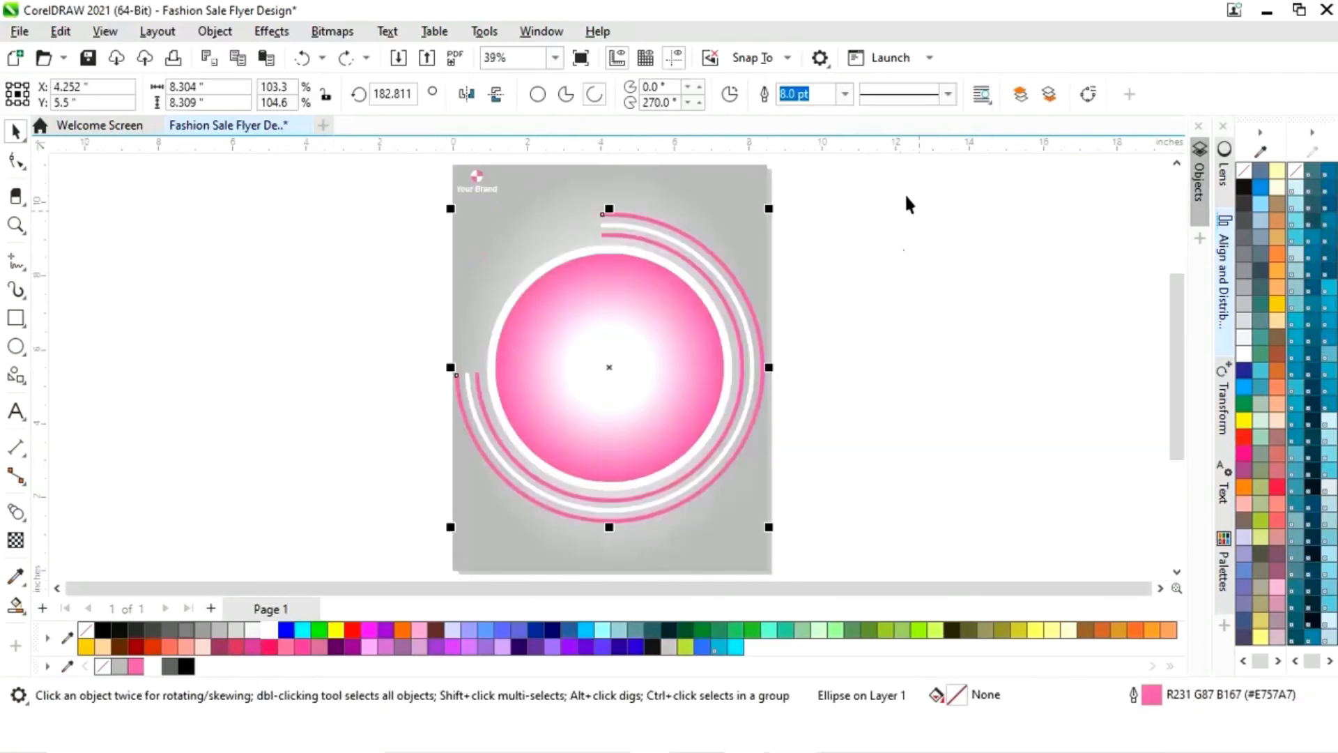
pyautogui.press('Escape')
# - Copy the white circle, about 6.6 inches wide, and place the copy so its top overlaps the page's bottom edge
pyautogui.click(533, 269)
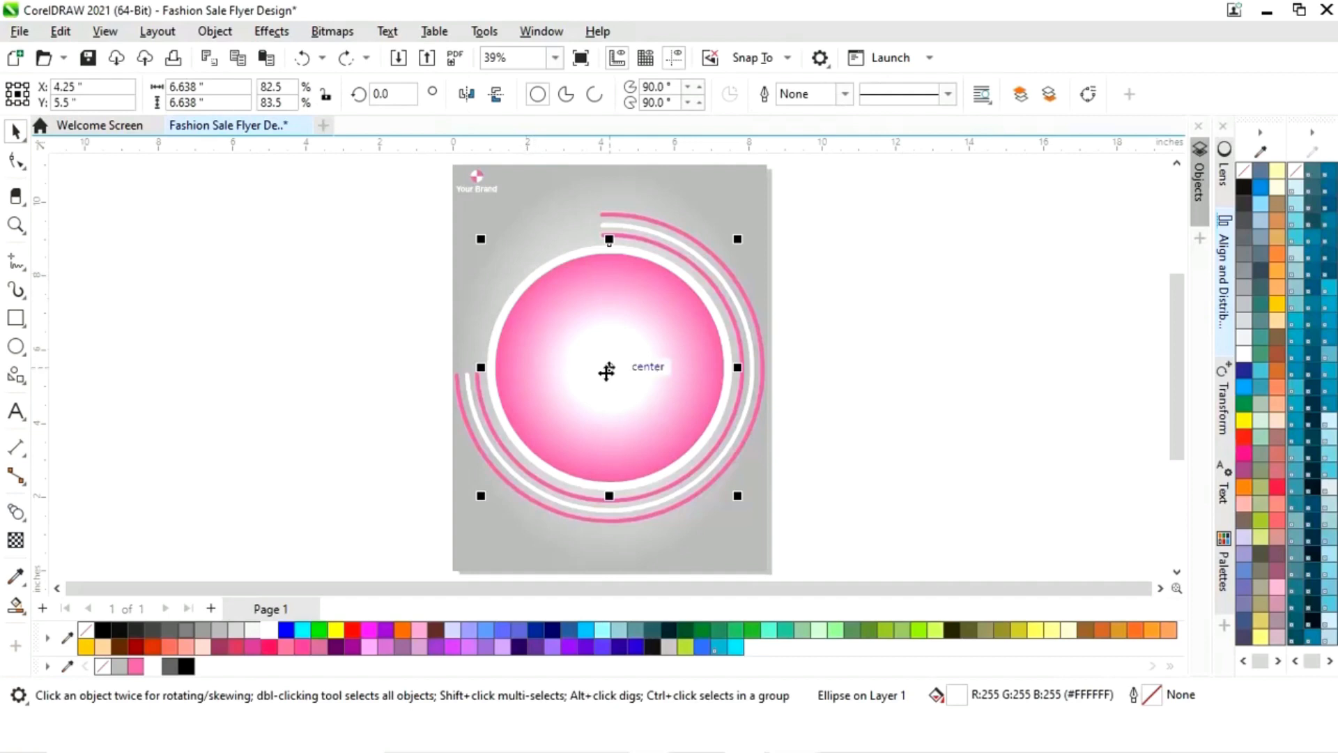
pyautogui.moveTo(616, 362); pyautogui.dragTo(923, 391)
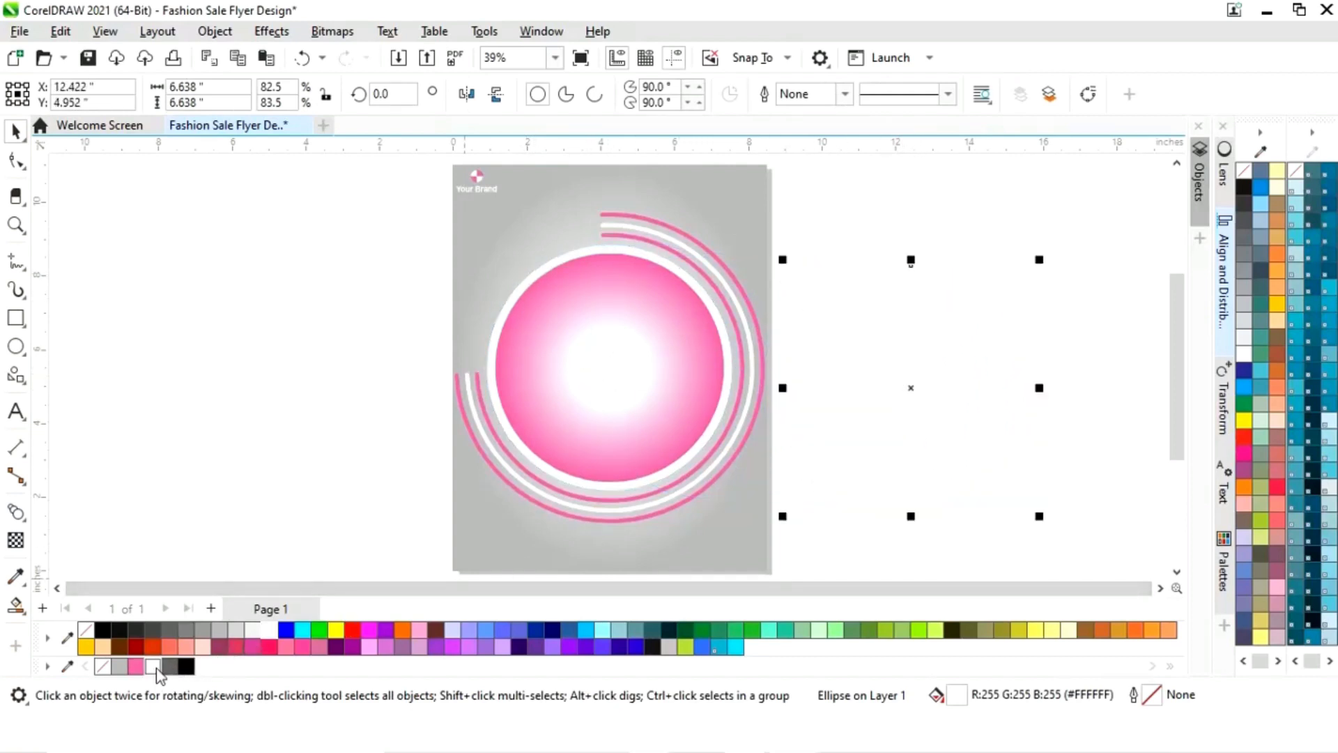
pyautogui.moveTo(839, 424); pyautogui.dragTo(630, 502)
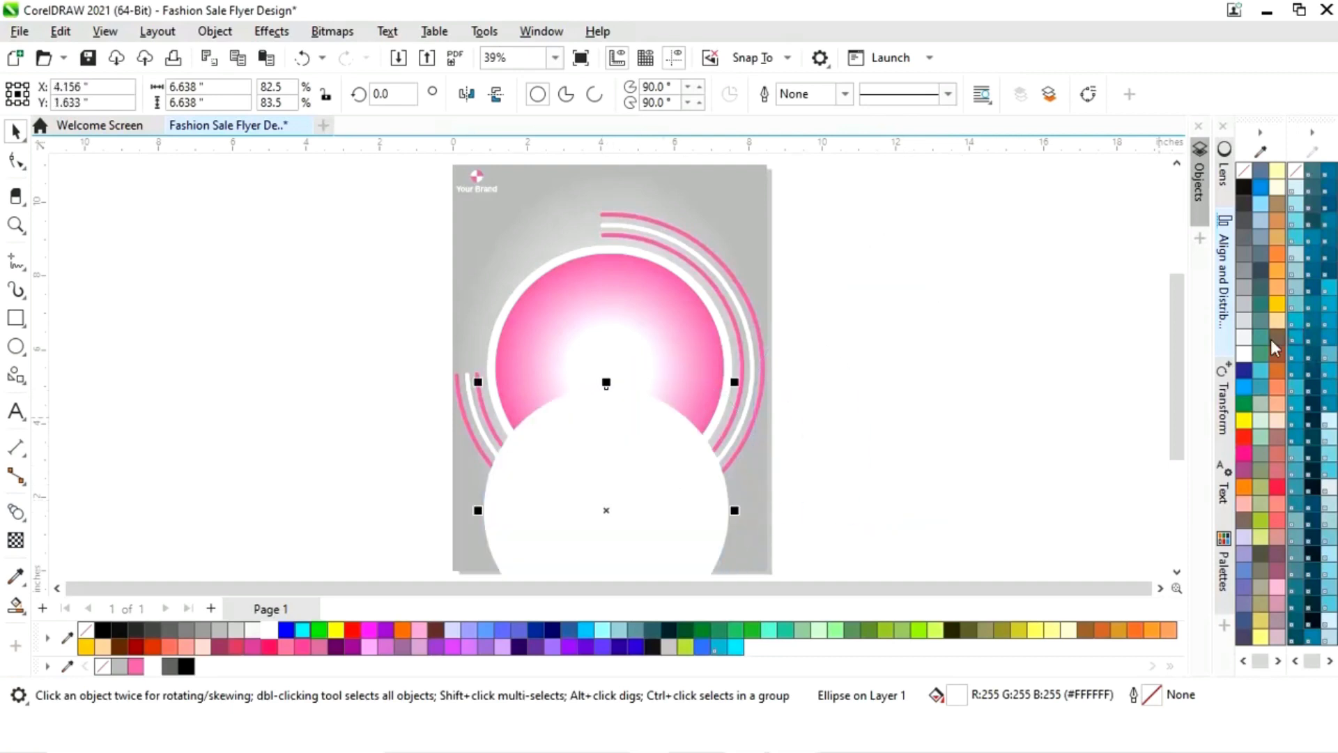
pyautogui.moveTo(1169, 328); pyautogui.dragTo(1164, 388)
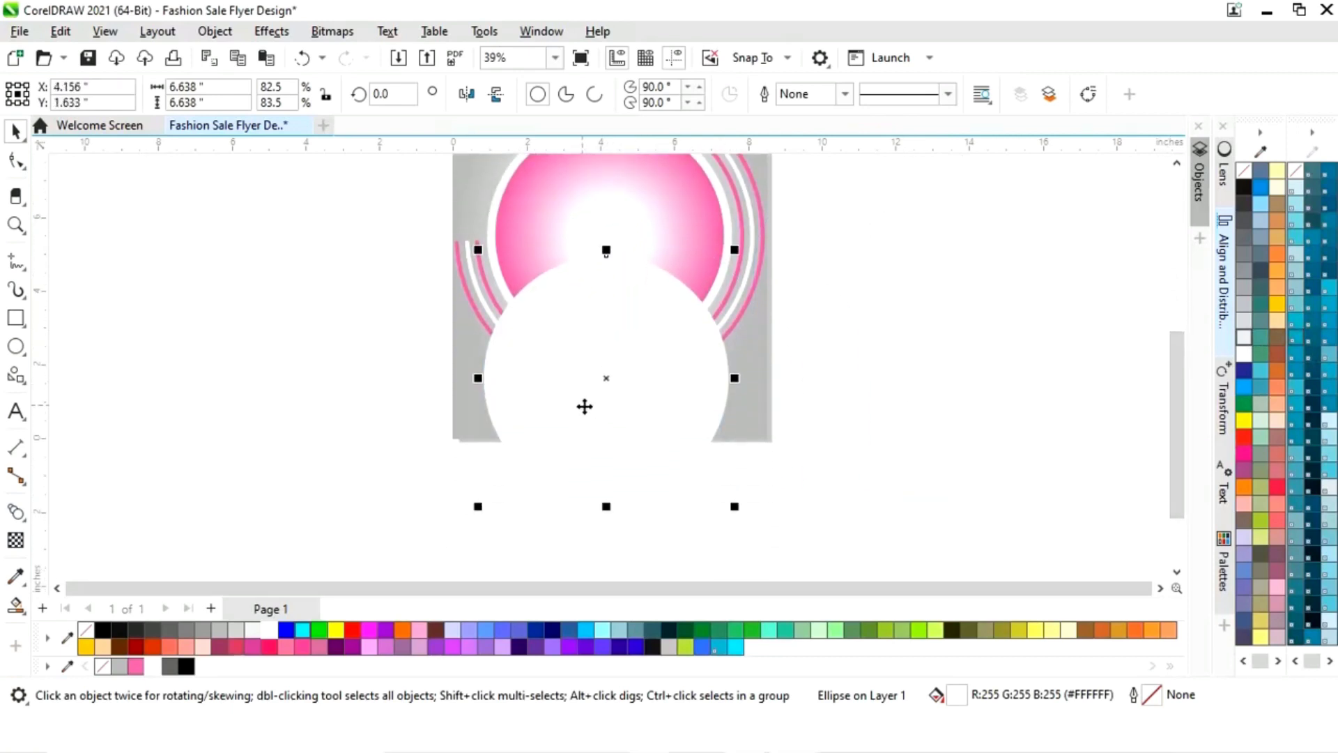
pyautogui.moveTo(582, 397); pyautogui.dragTo(632, 492)
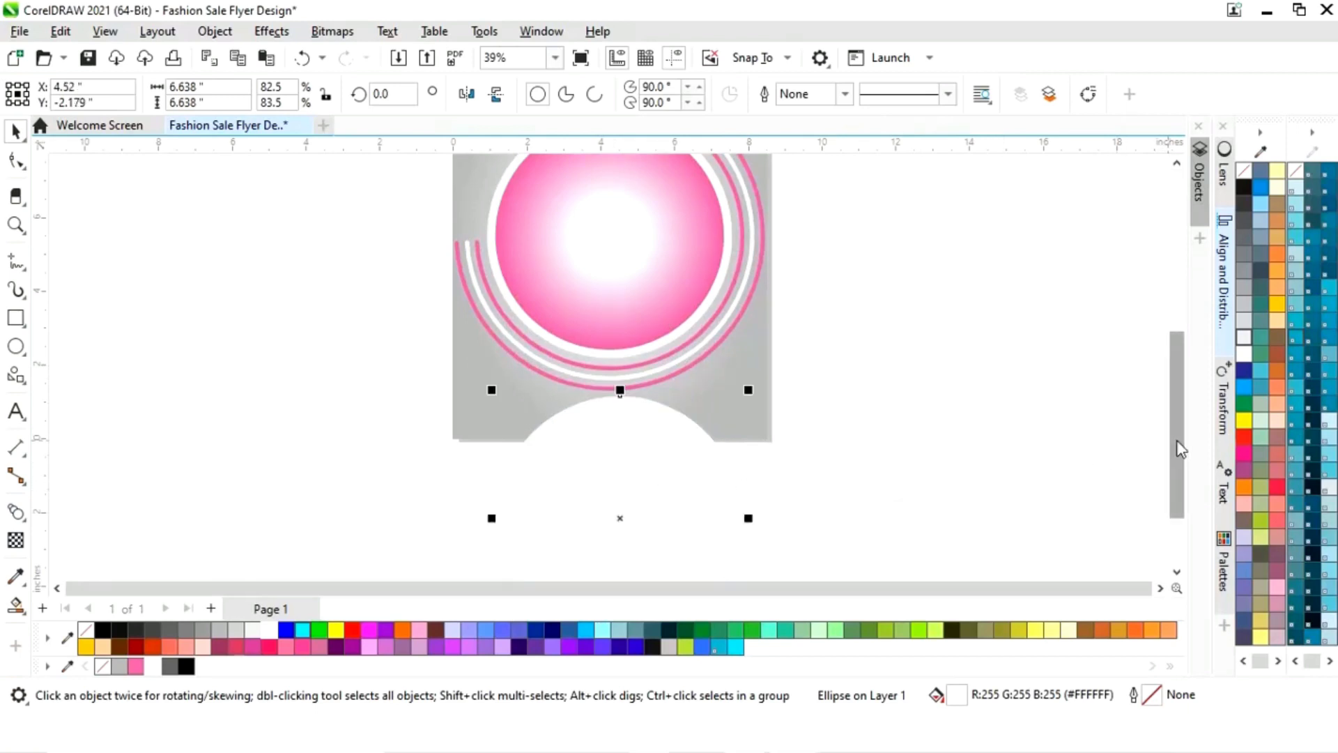
pyautogui.moveTo(1179, 449); pyautogui.dragTo(1144, 385)
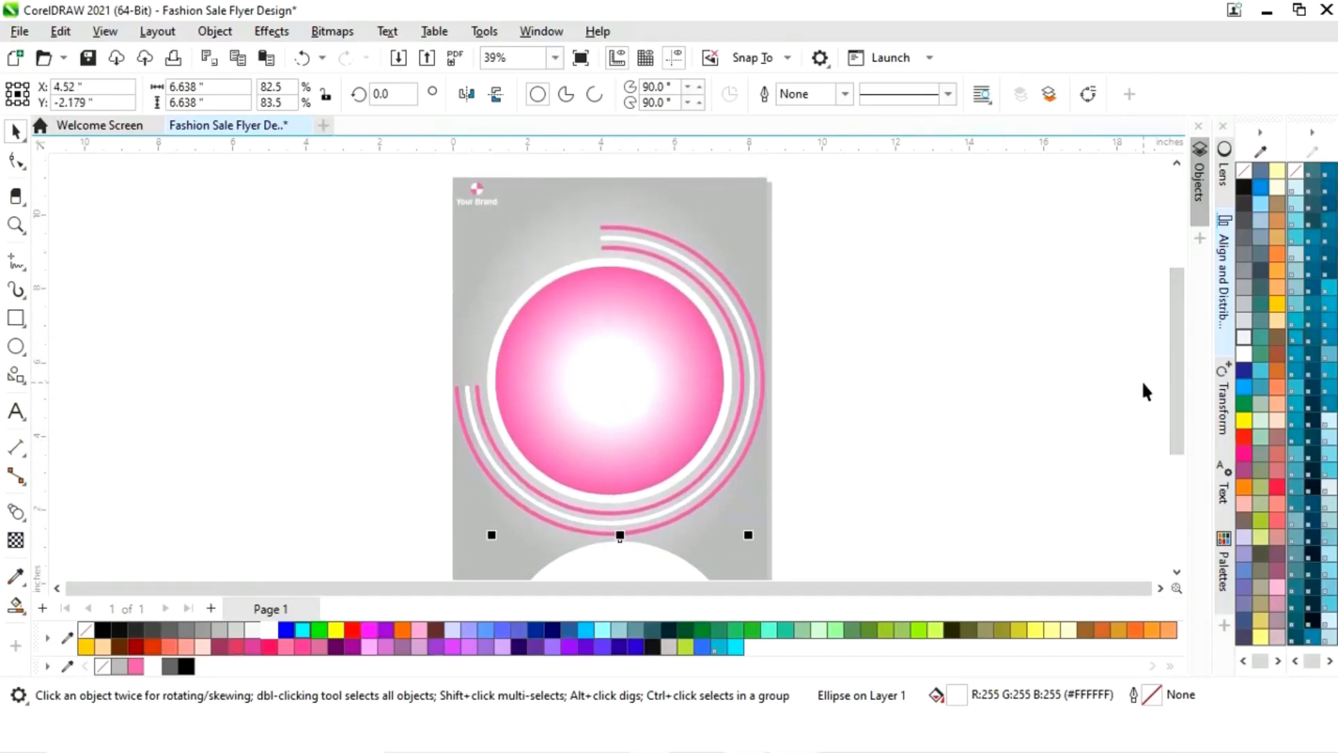
# - Select the pink circle, its white ring and the surrounding arcs together and scale them down to about 7.77 inches wide
pyautogui.scroll(-2, 1142, 385)
pyautogui.moveTo(1016, 299); pyautogui.dragTo(793, 463)
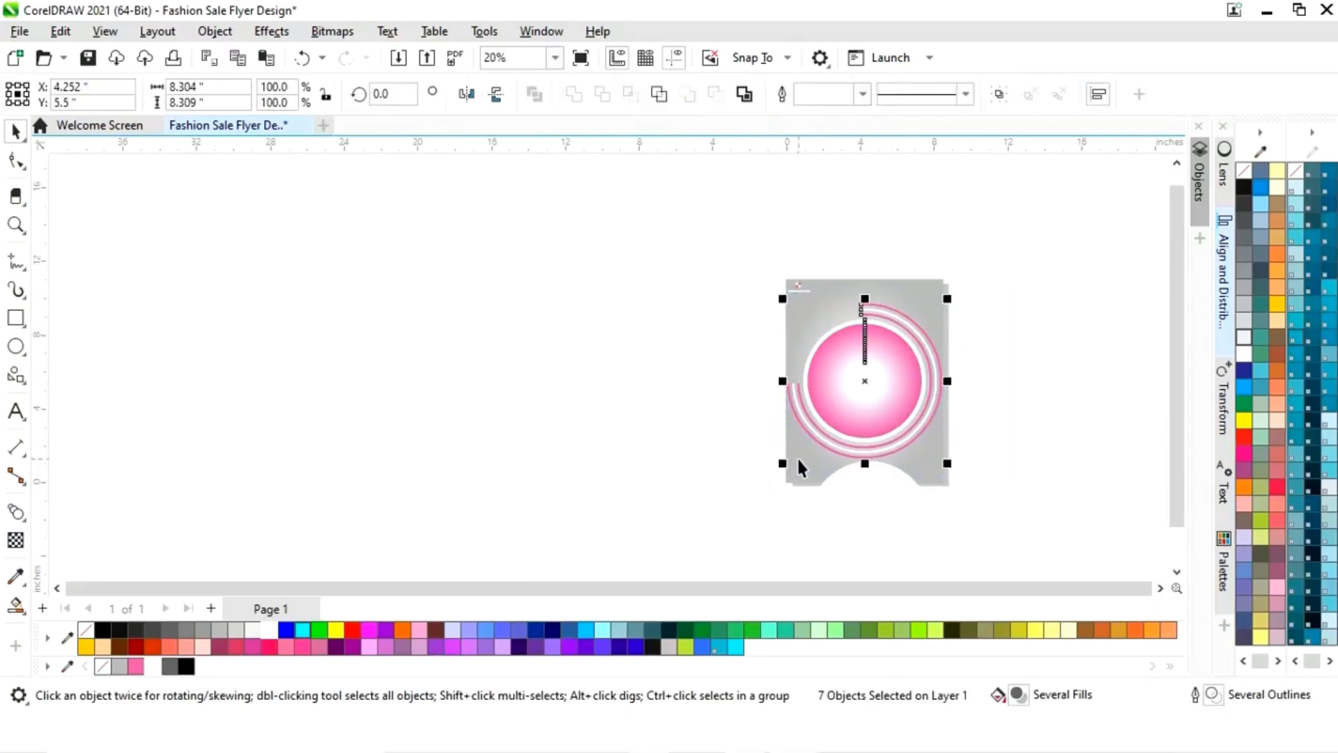
pyautogui.scroll(1, 788, 436)
pyautogui.moveTo(720, 197); pyautogui.dragTo(714, 202)
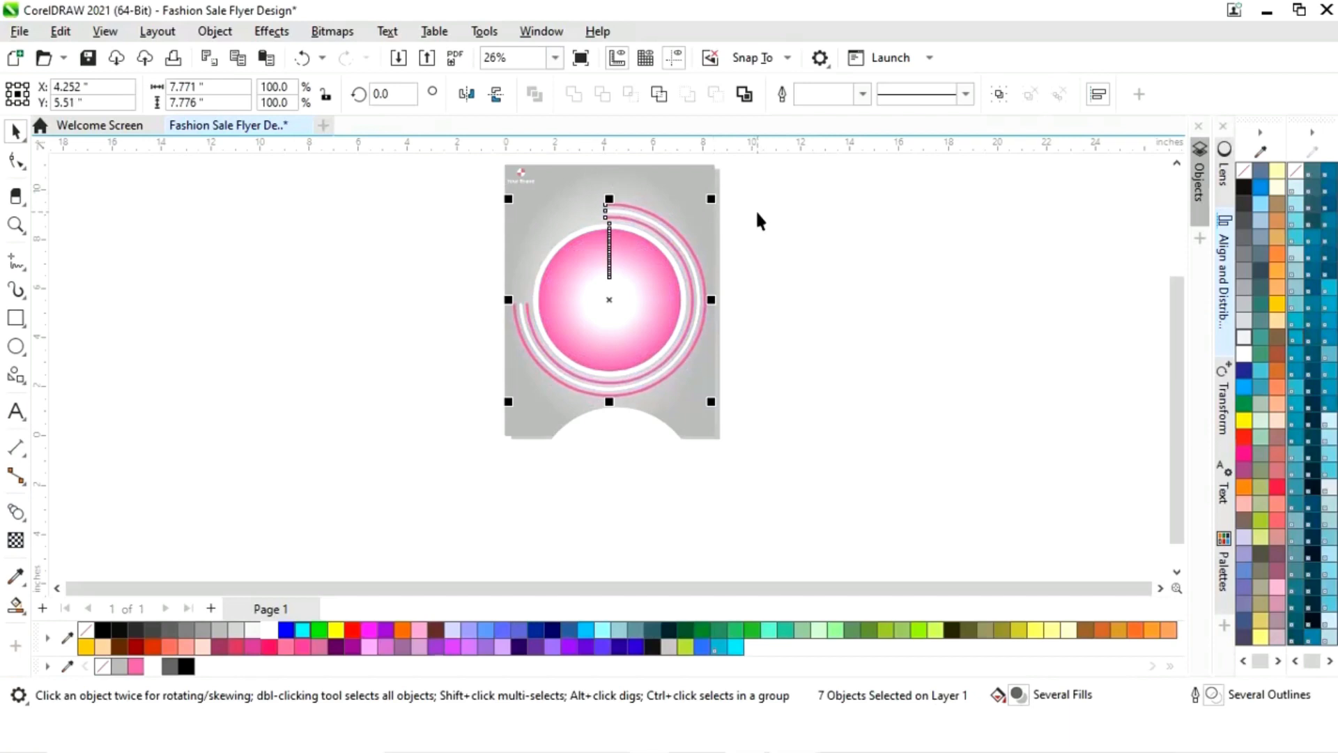
# - Nudge the pink circle and its surrounding arcs upward toward the page's top edge
pyautogui.press('Up')
pyautogui.press('Up')
pyautogui.press('Up')
pyautogui.press('Up')
pyautogui.press('Up')
pyautogui.press('Up')
pyautogui.press('Up')
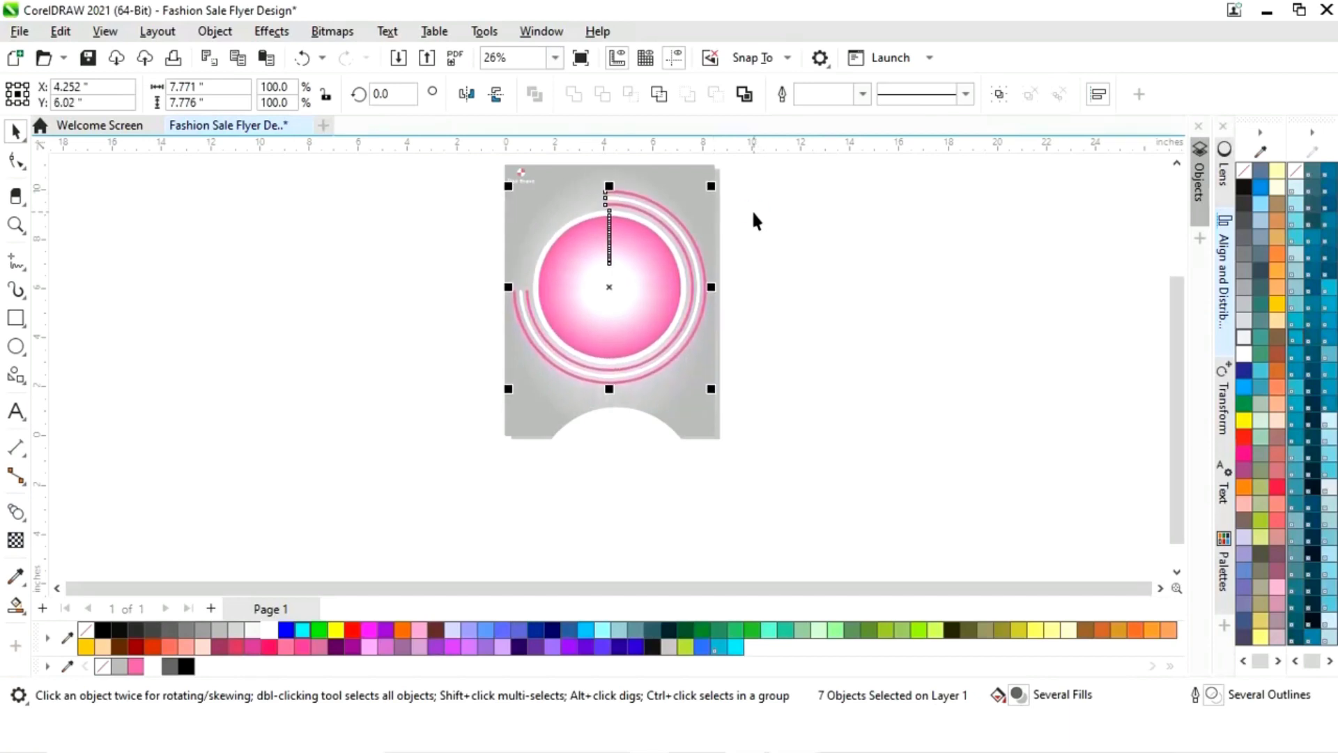
pyautogui.press('Up')
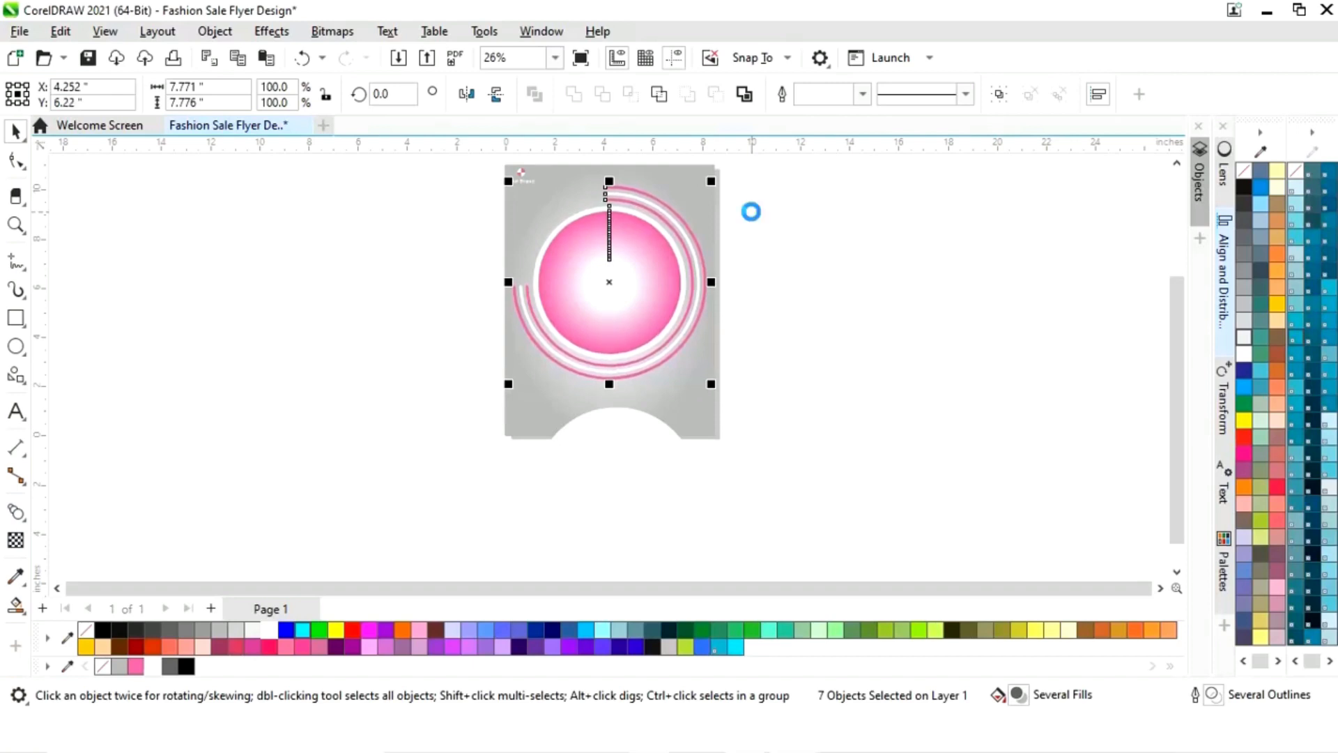
pyautogui.press('Up')
pyautogui.click(799, 218)
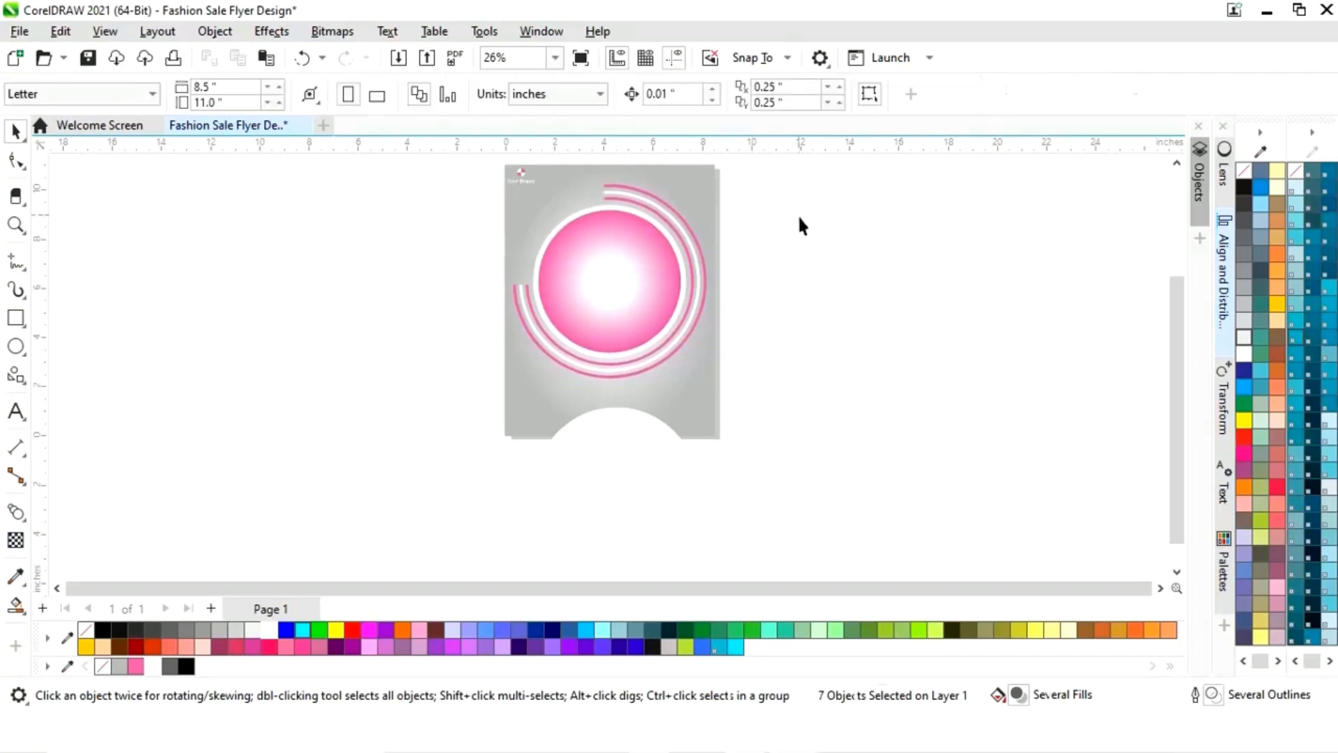
# - Raise the white circle at the page's bottom edge and widen it symmetrically to about 7.73 inches
pyautogui.click(634, 483)
pyautogui.moveTo(615, 494); pyautogui.dragTo(617, 474)
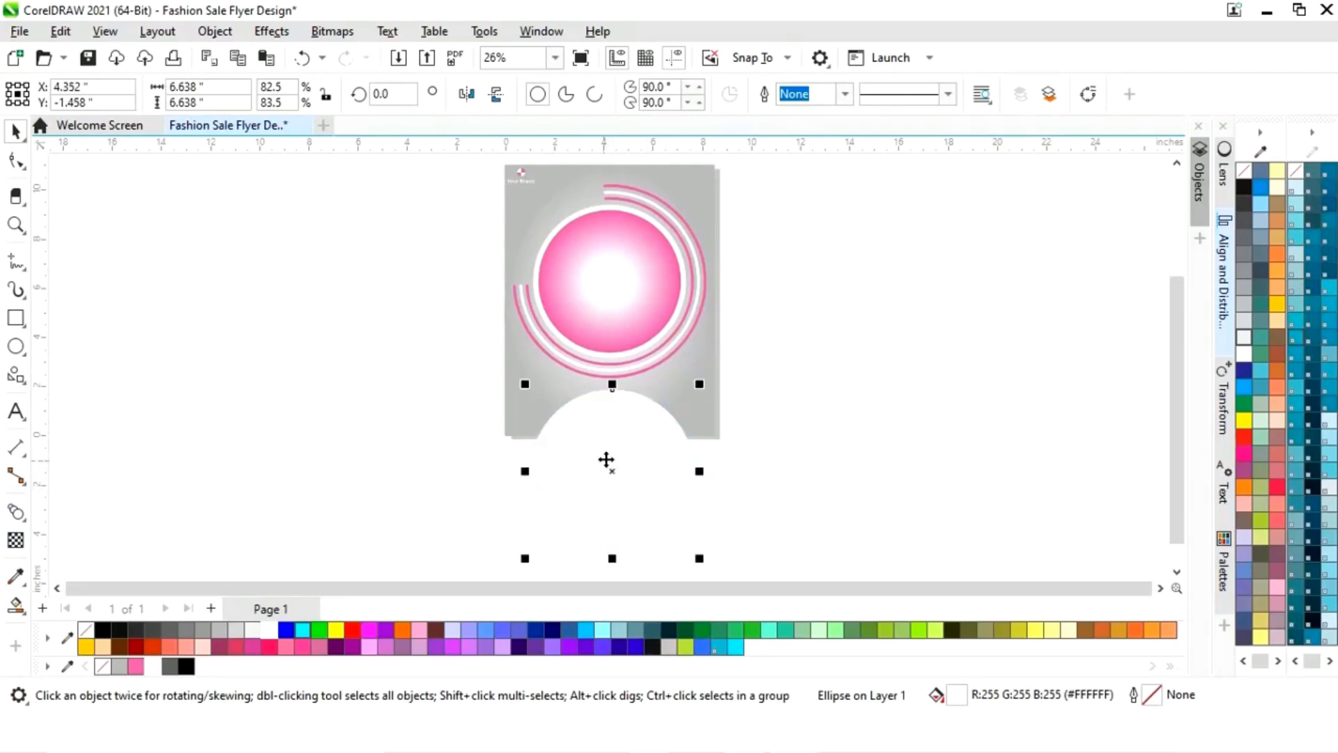
pyautogui.moveTo(700, 470); pyautogui.dragTo(712, 470)
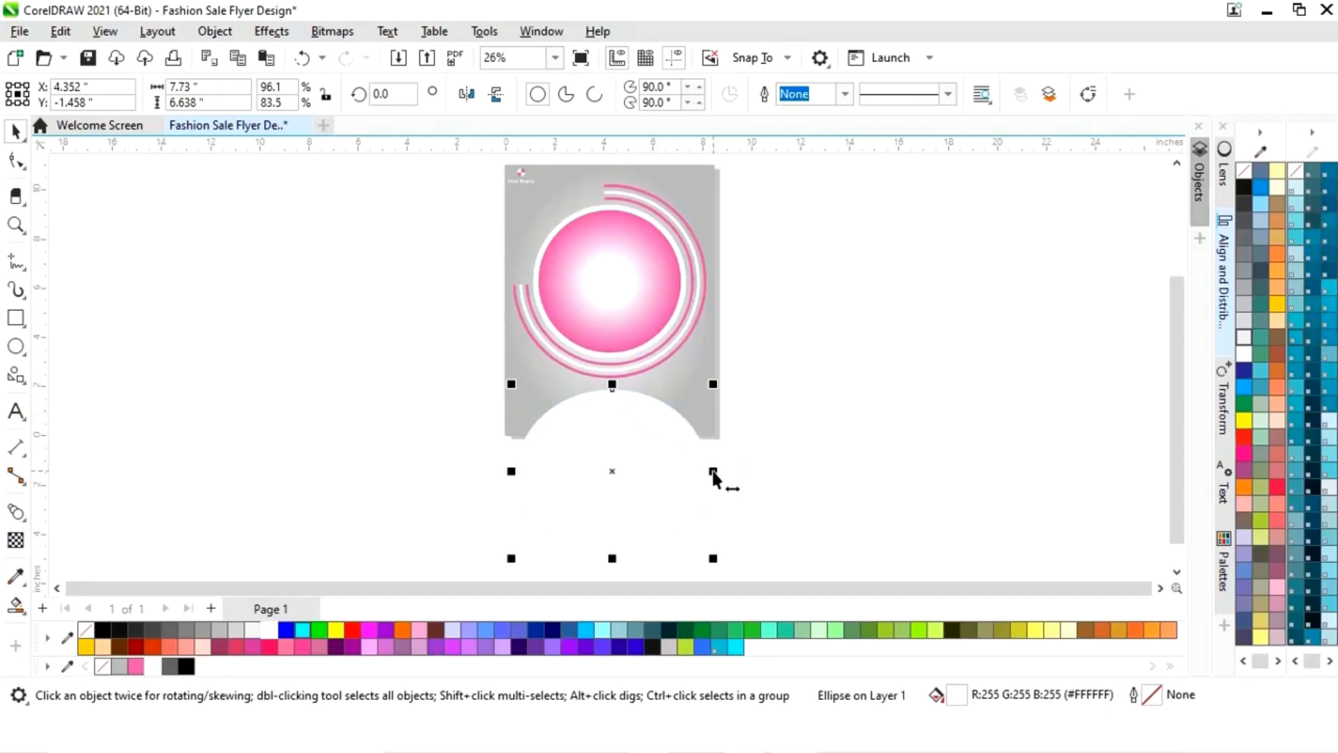
# - Centre the bottom white ellipse horizontally on the gray background and widen it to about 8.33 inches
pyautogui.keyDown('shift'); pyautogui.click(704, 413); pyautogui.keyUp('shift')
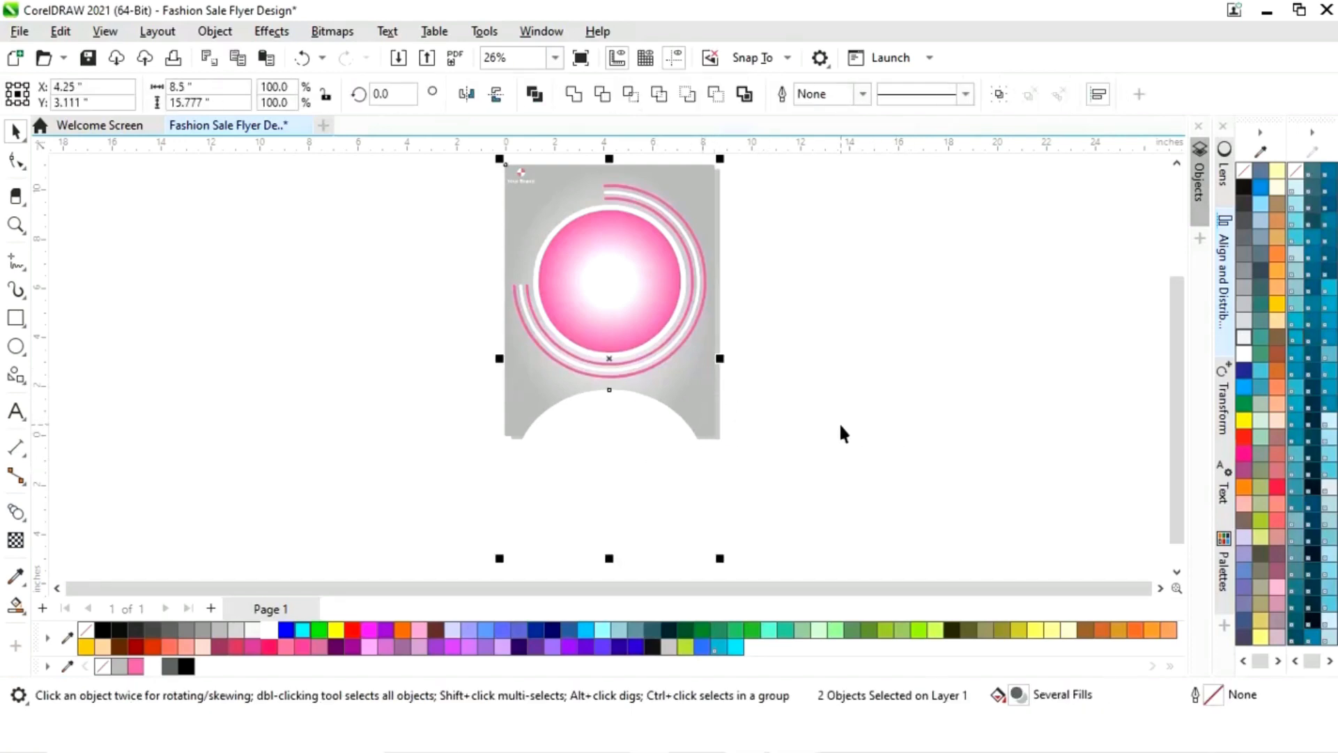
pyautogui.click(788, 453)
pyautogui.click(628, 495)
pyautogui.moveTo(715, 471); pyautogui.dragTo(718, 471)
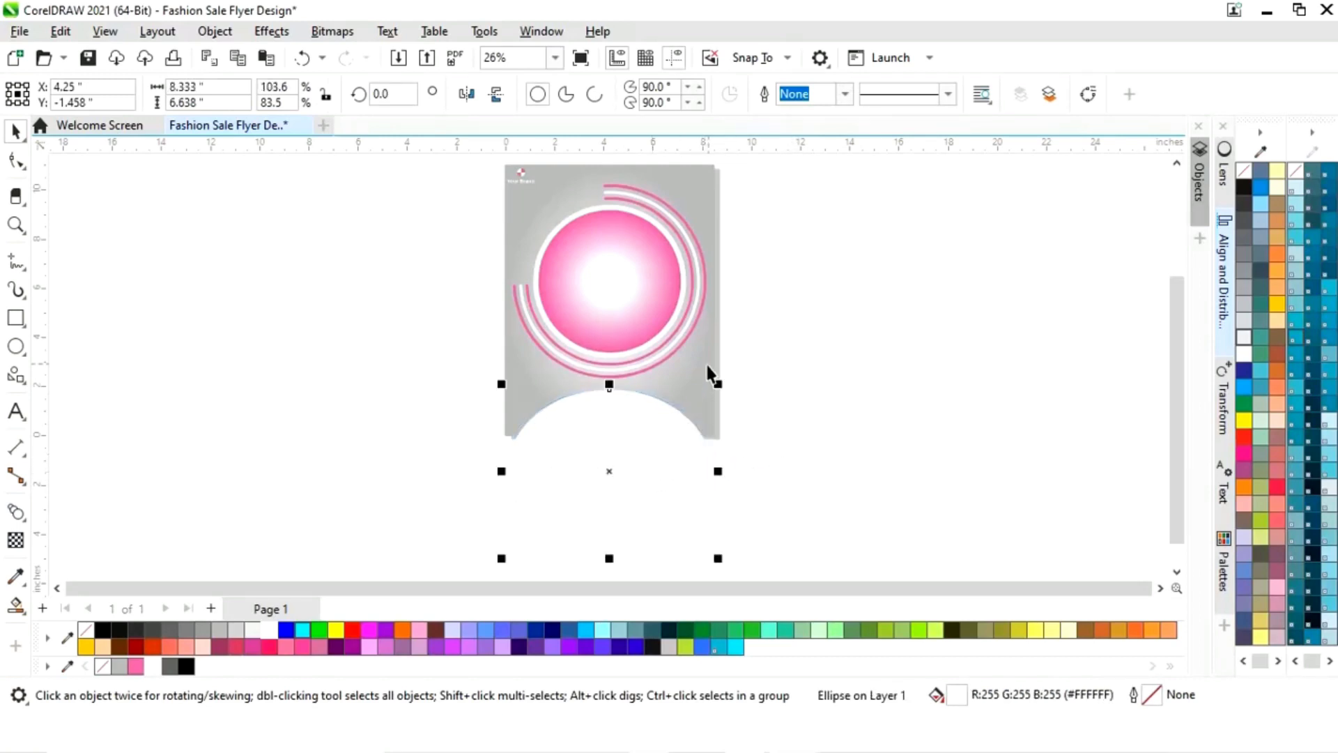
# - Intersect the white ellipse with the gray background and delete the original ellipse
pyautogui.keyDown('shift'); pyautogui.click(708, 402); pyautogui.keyUp('shift')
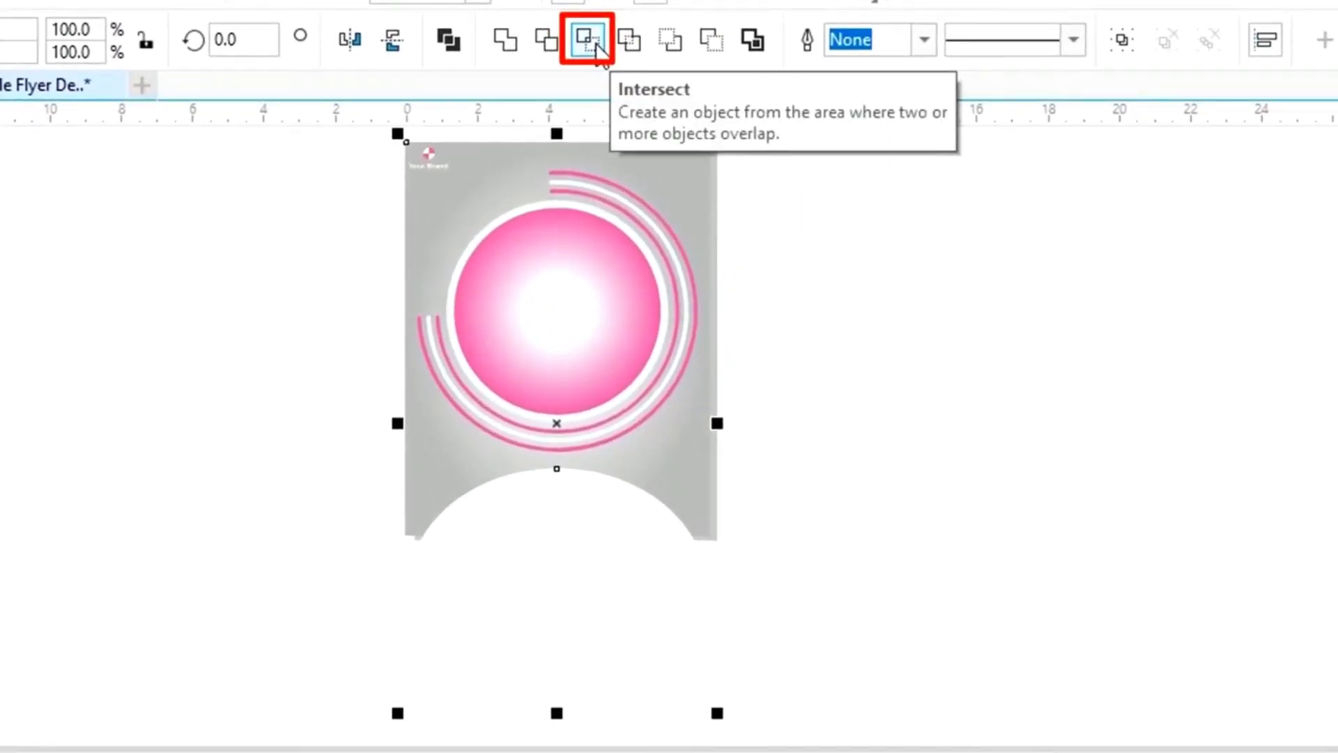
pyautogui.click(592, 42)
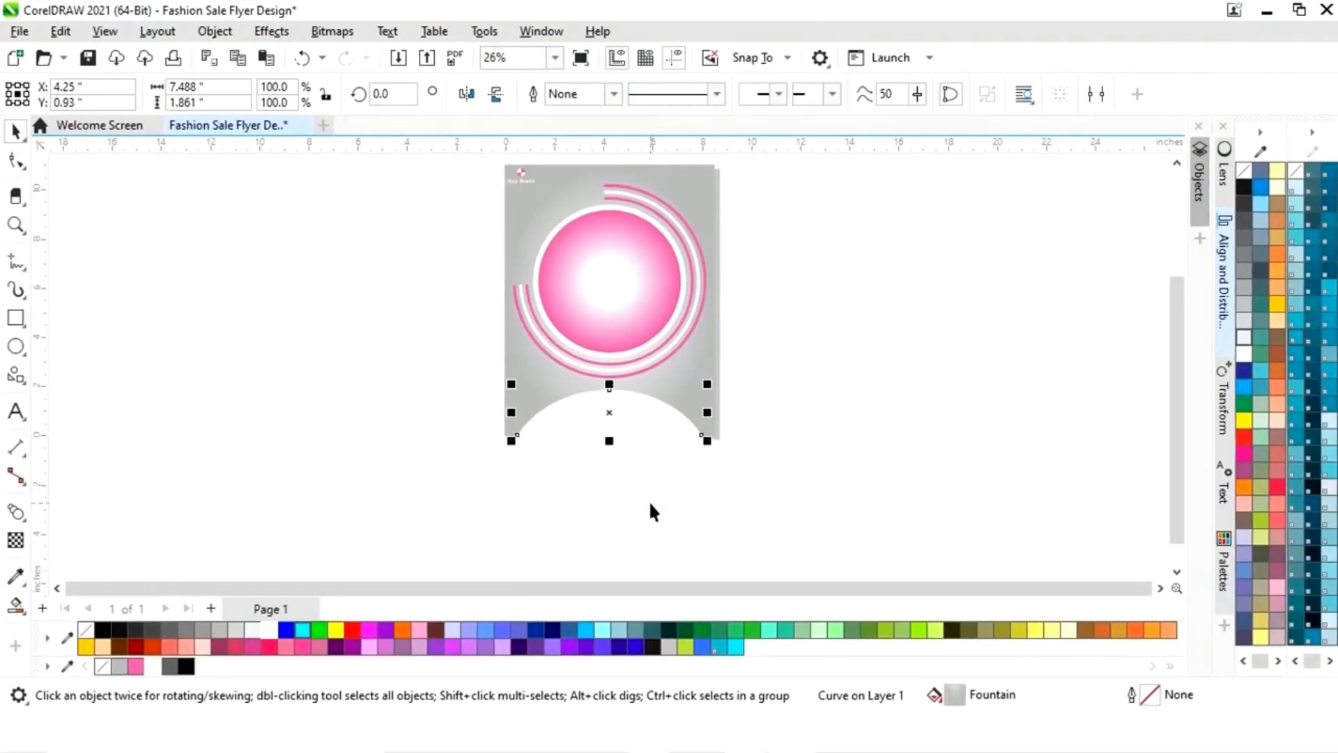
pyautogui.press('Tab')
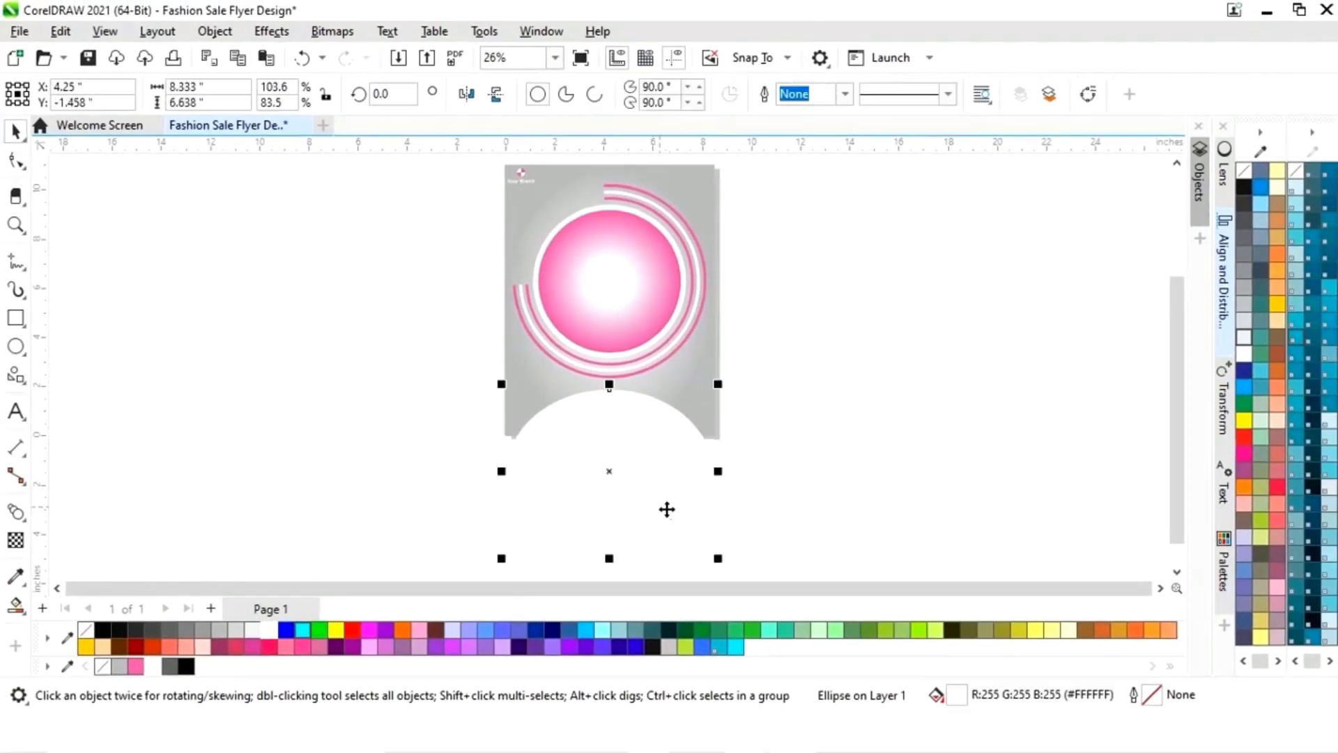
pyautogui.press('Delete')
# - Fill the intersected dome shape at the page's bottom with white
pyautogui.click(634, 430)
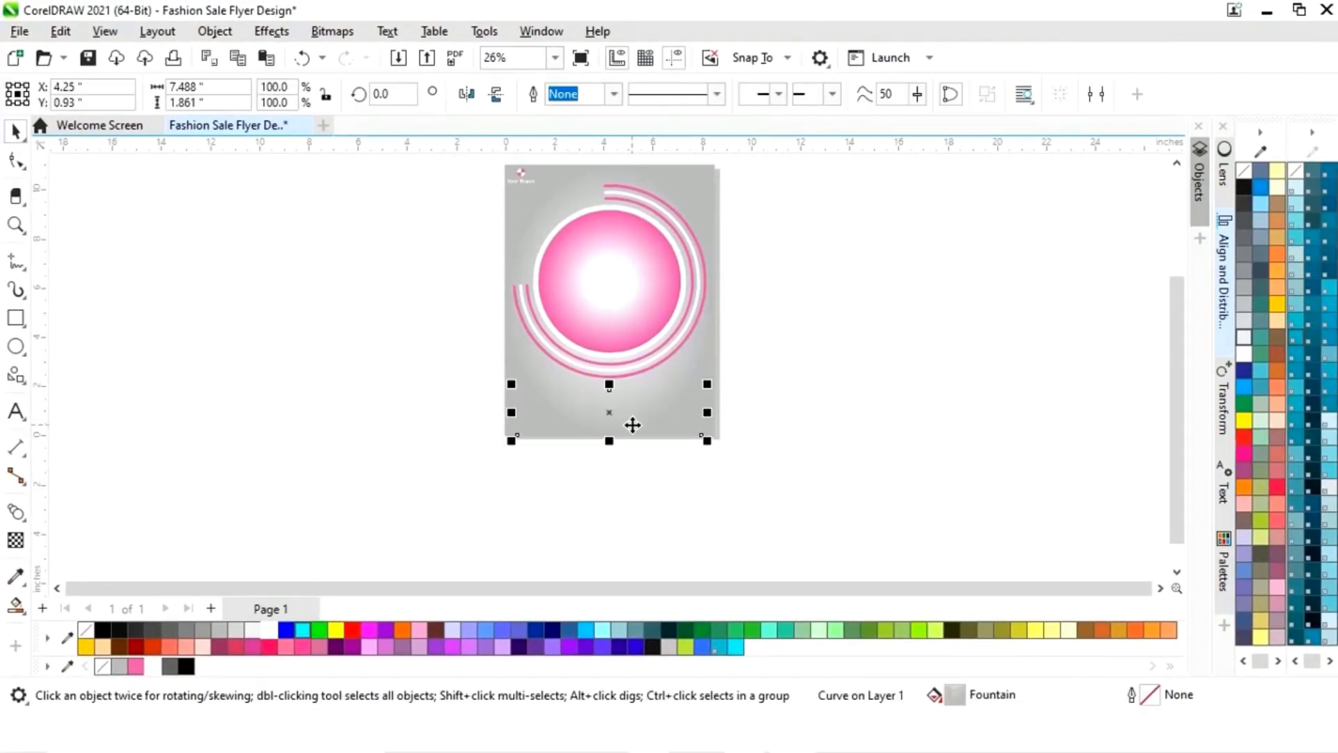
pyautogui.click(152, 667)
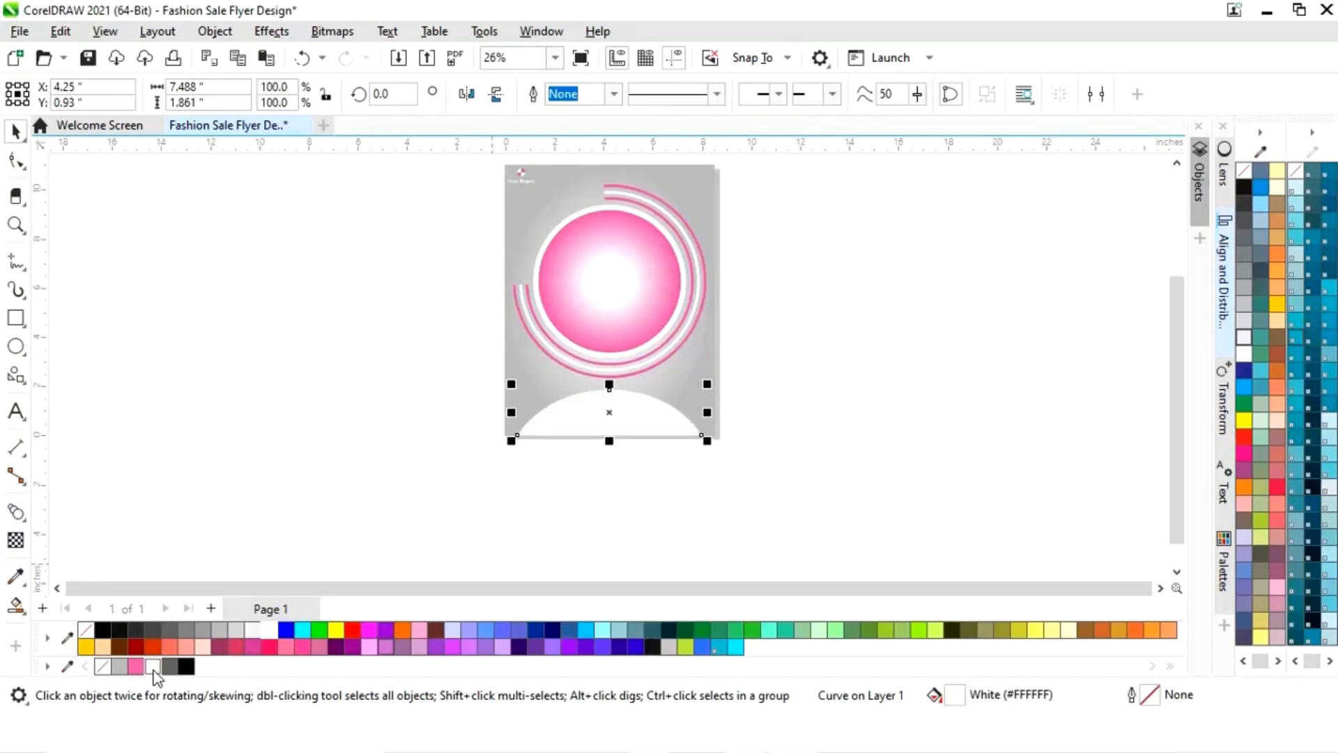
pyautogui.click(751, 534)
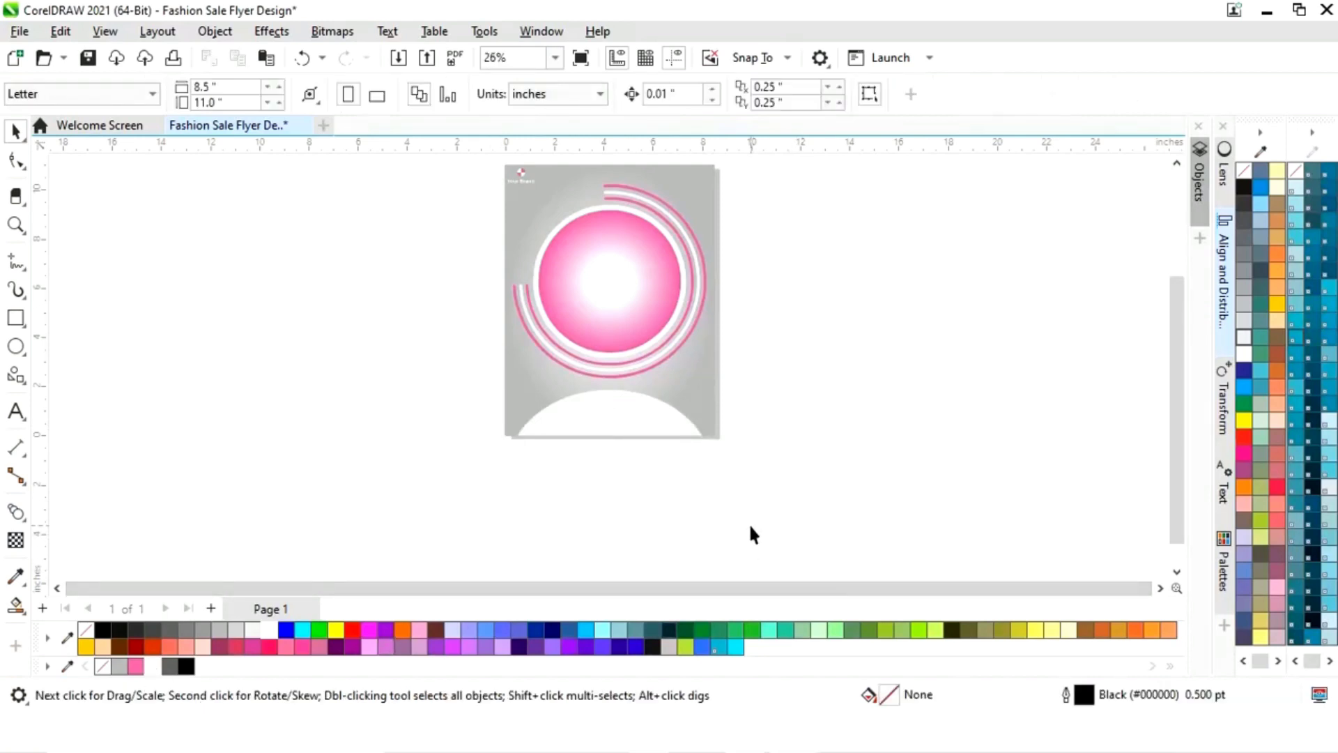
# - Reduce the white dome's height to about 1.58 inches, keeping its base on the page's bottom edge
pyautogui.scroll(1, 751, 534)
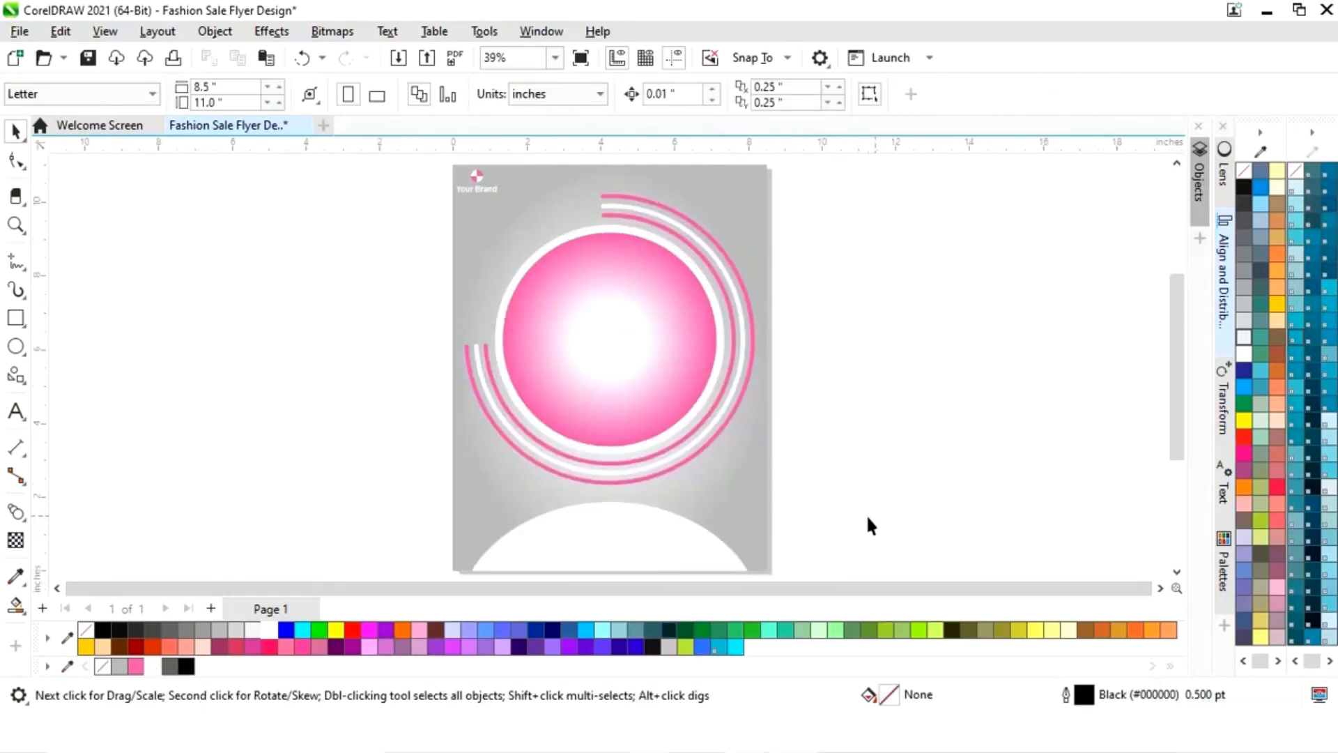
pyautogui.click(630, 558)
pyautogui.moveTo(609, 493); pyautogui.dragTo(609, 499)
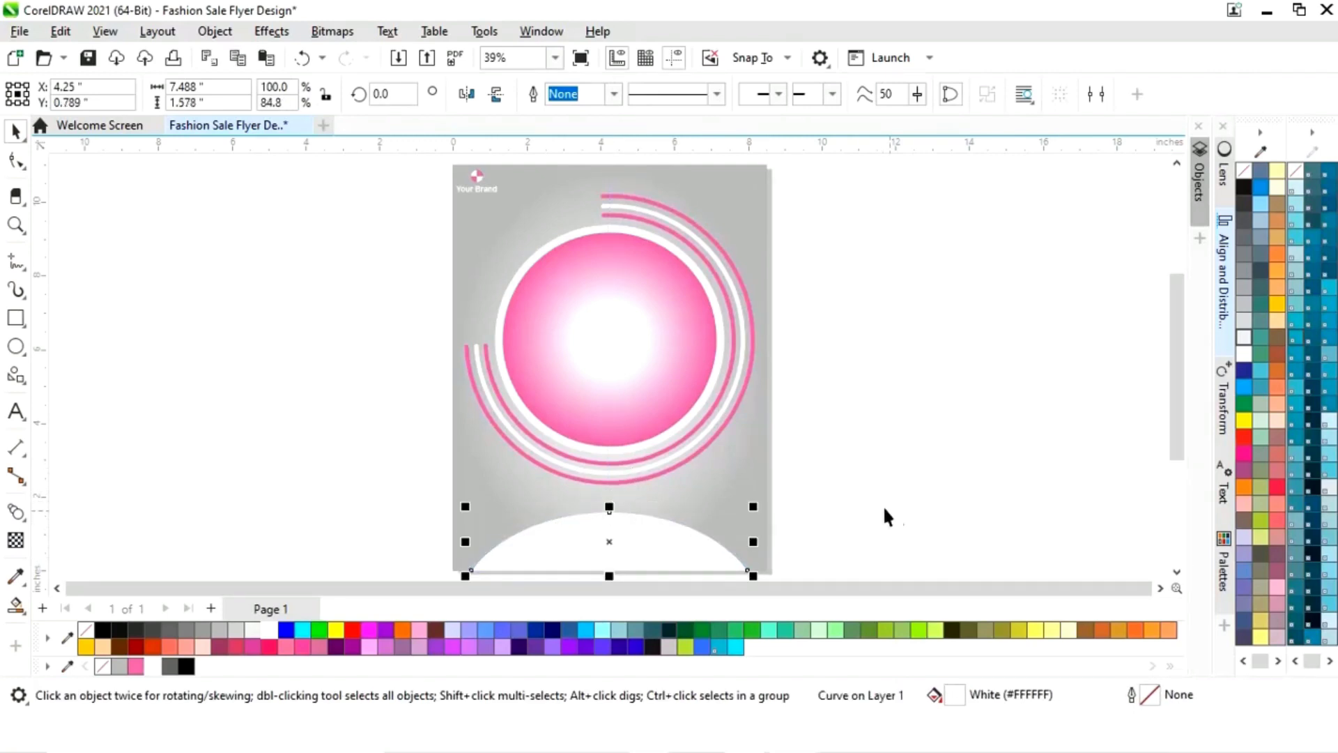
pyautogui.click(881, 482)
pyautogui.click(885, 490)
pyautogui.press('Escape')
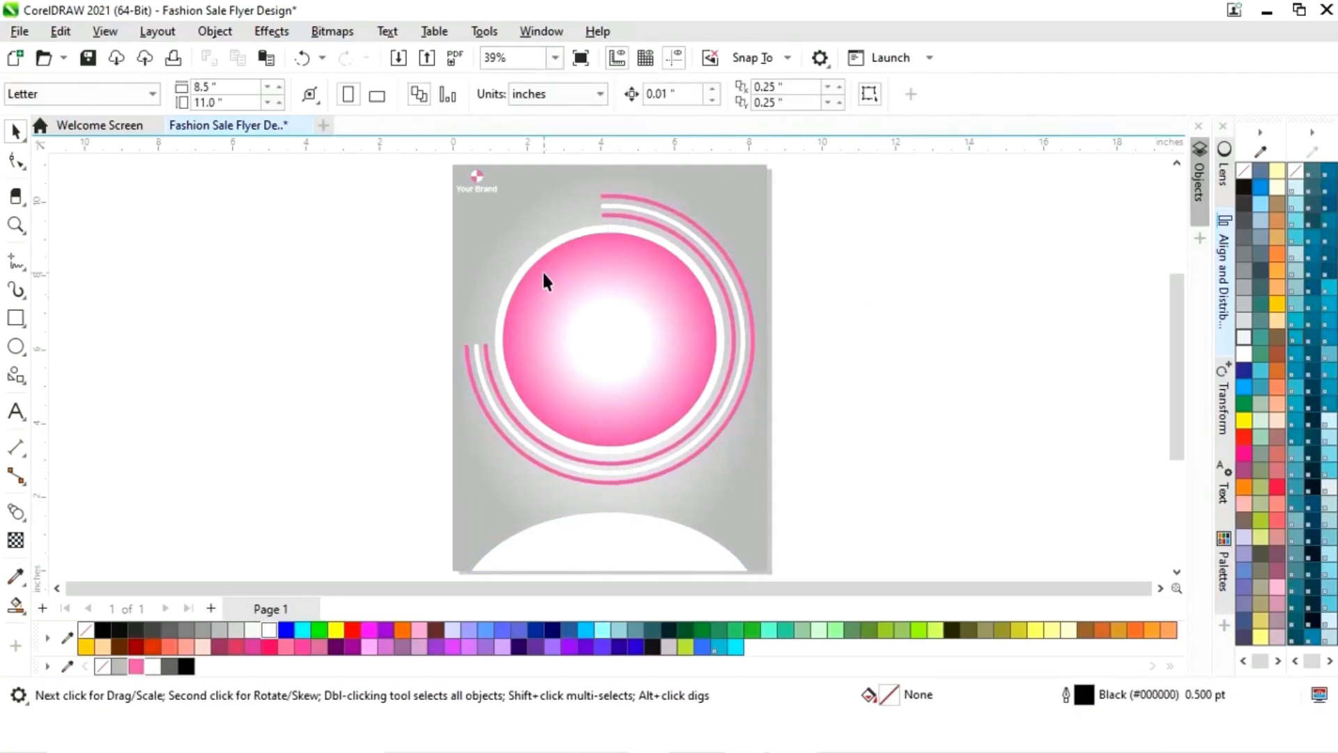
# - Copy the white circle behind the pink gradient circle to the empty area beside the page and fill the copy pink
pyautogui.click(524, 263)
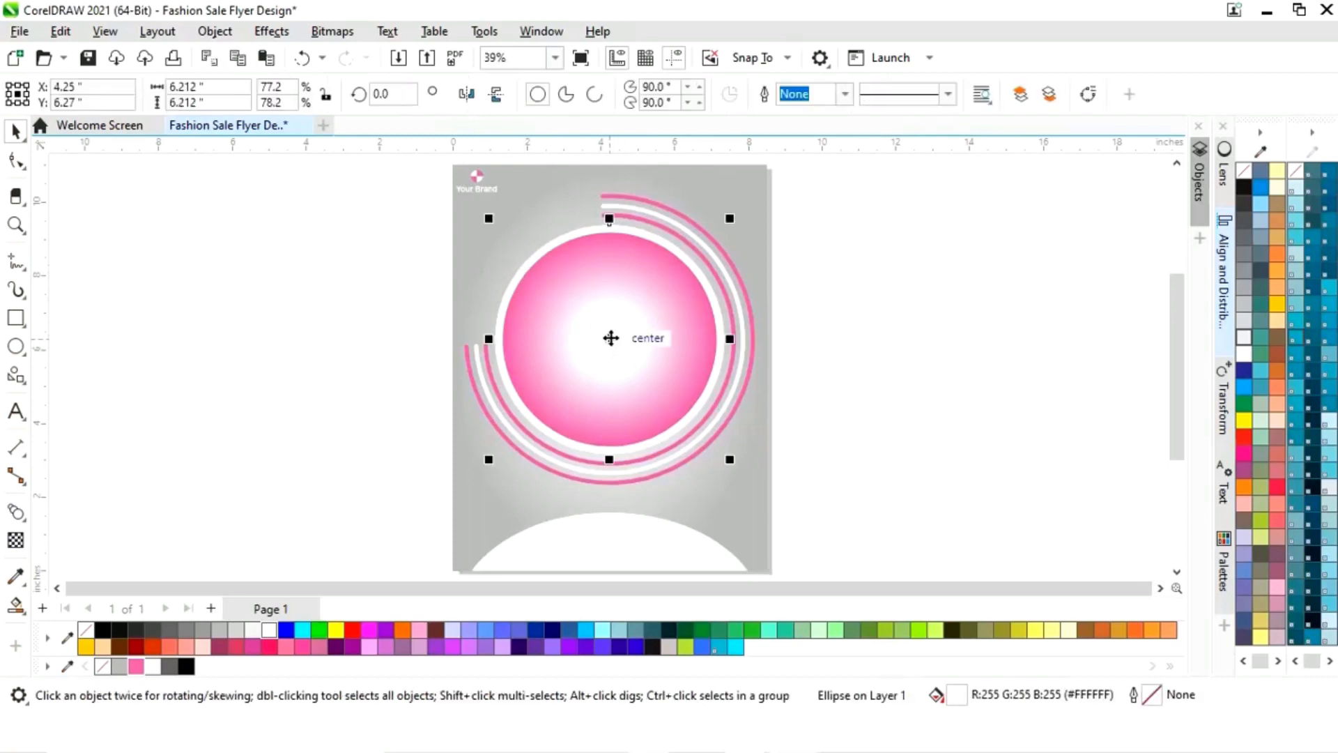
pyautogui.moveTo(609, 337); pyautogui.dragTo(1016, 358)
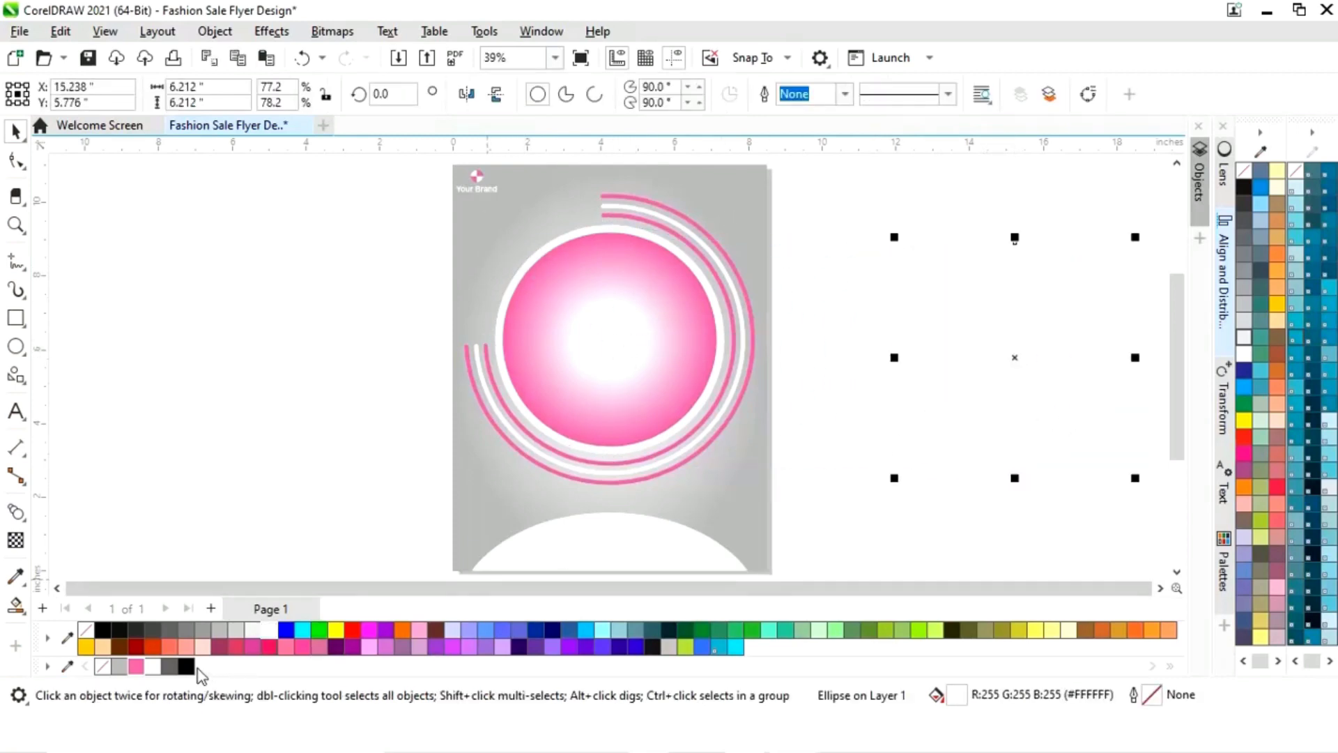
pyautogui.click(138, 666)
pyautogui.press('Escape')
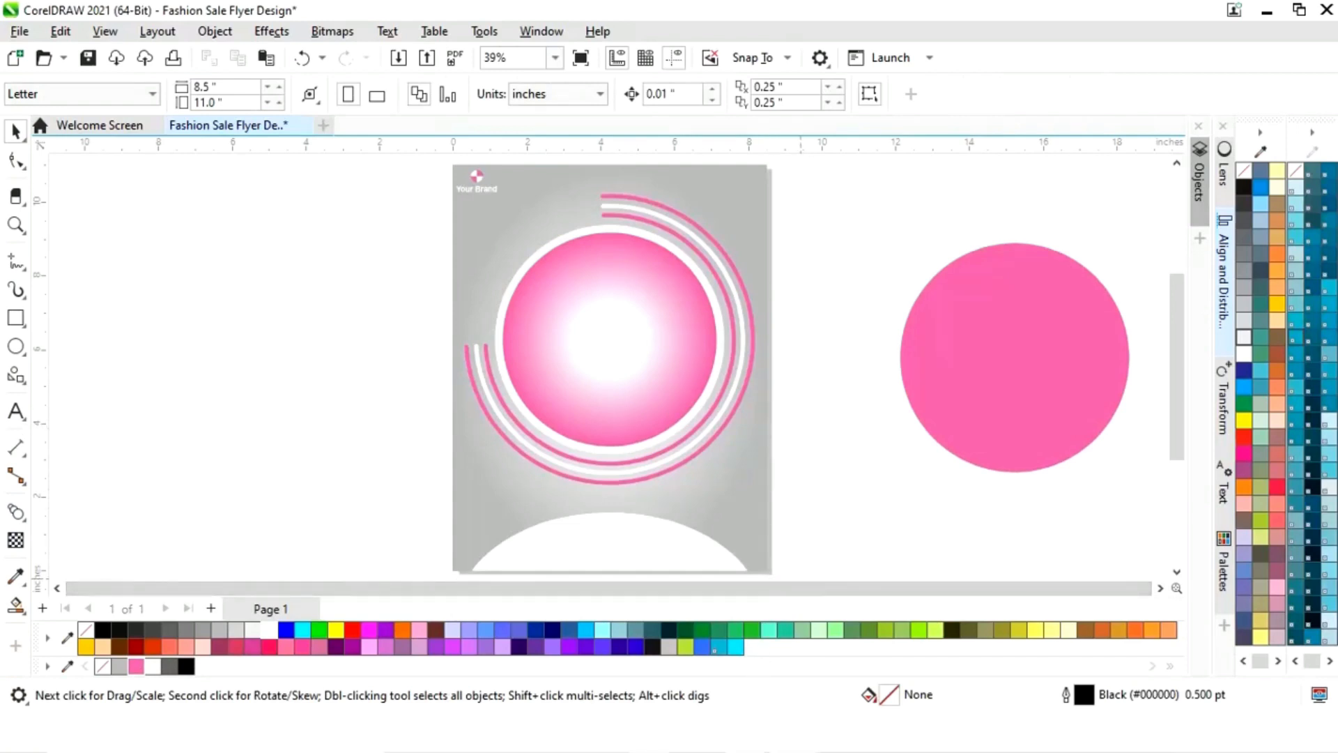
# - Switch to File Explorer and bring pngegg (29).png from the Images folder into the flyer document
pyautogui.click(646, 612)
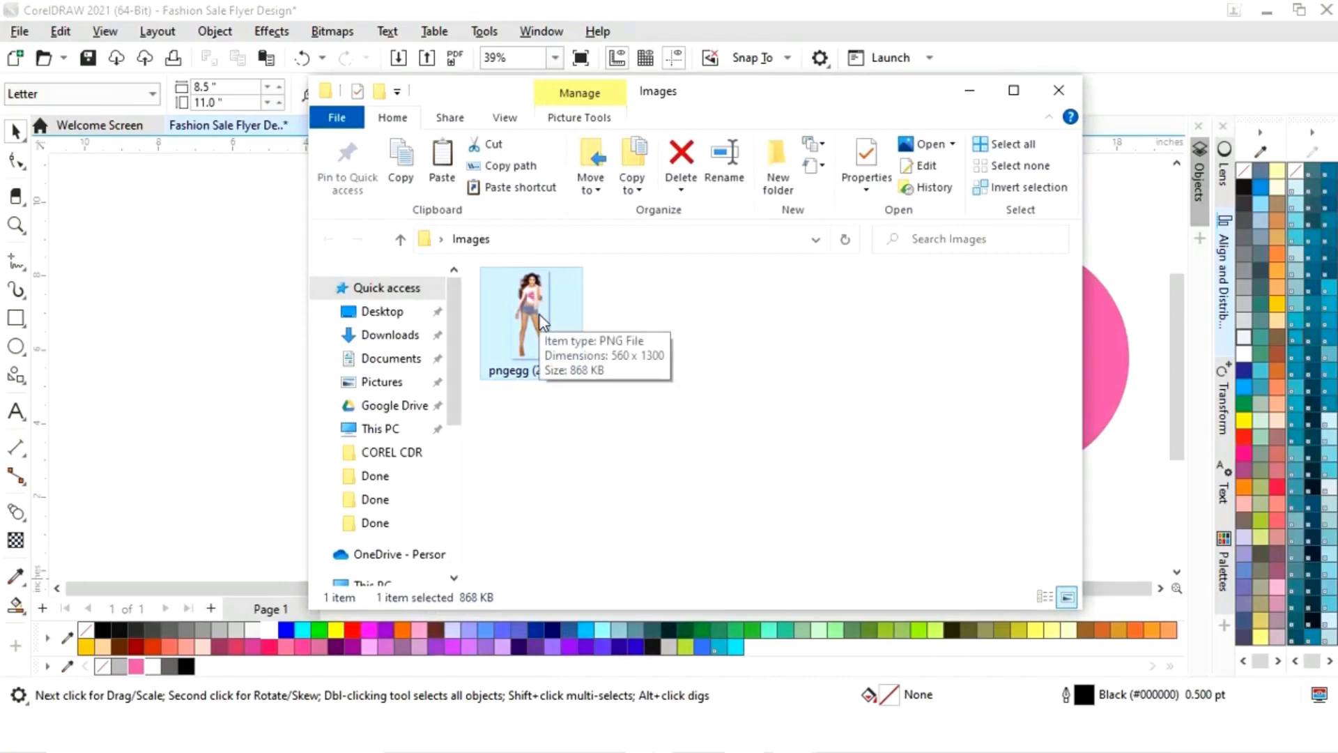
pyautogui.moveTo(544, 323); pyautogui.dragTo(170, 390)
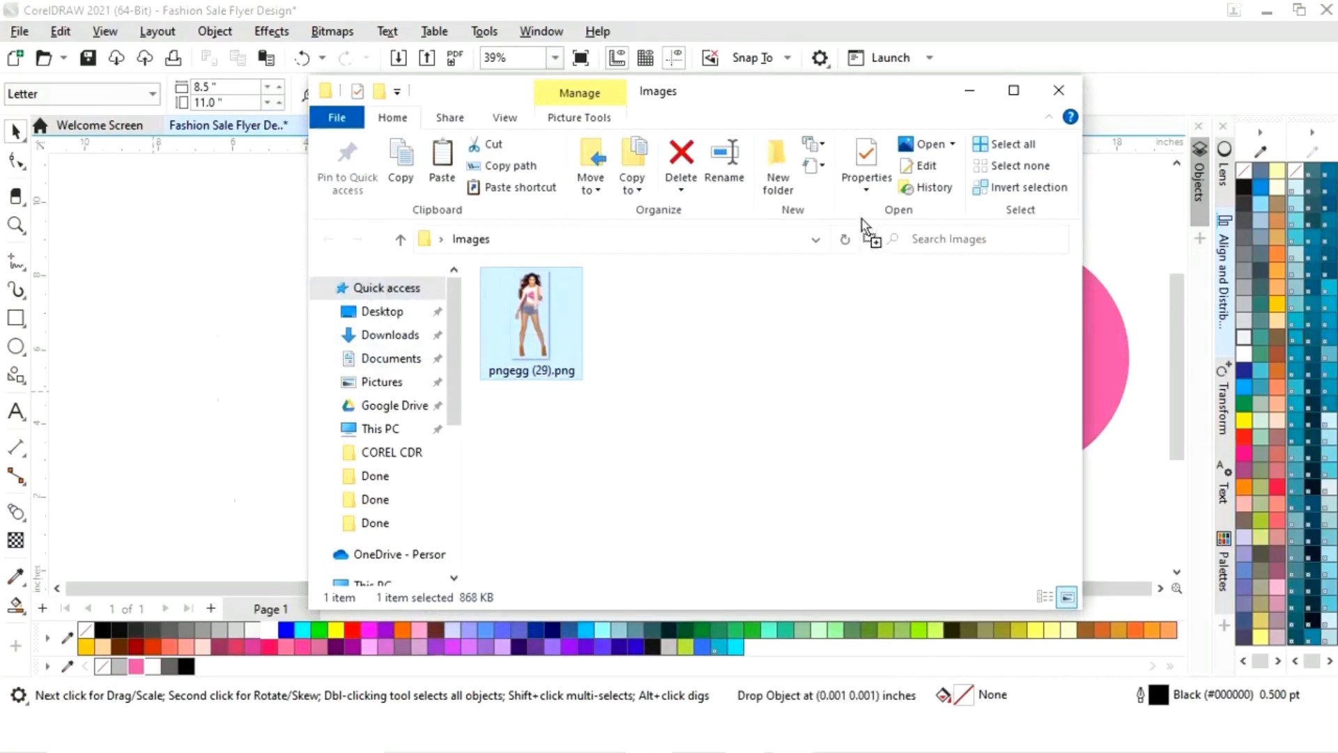
pyautogui.click(970, 90)
# - Place the woman's image over the pink circle and scale it down to about 4.19 inches wide, with the boots on the white dome
pyautogui.moveTo(161, 323); pyautogui.dragTo(621, 448)
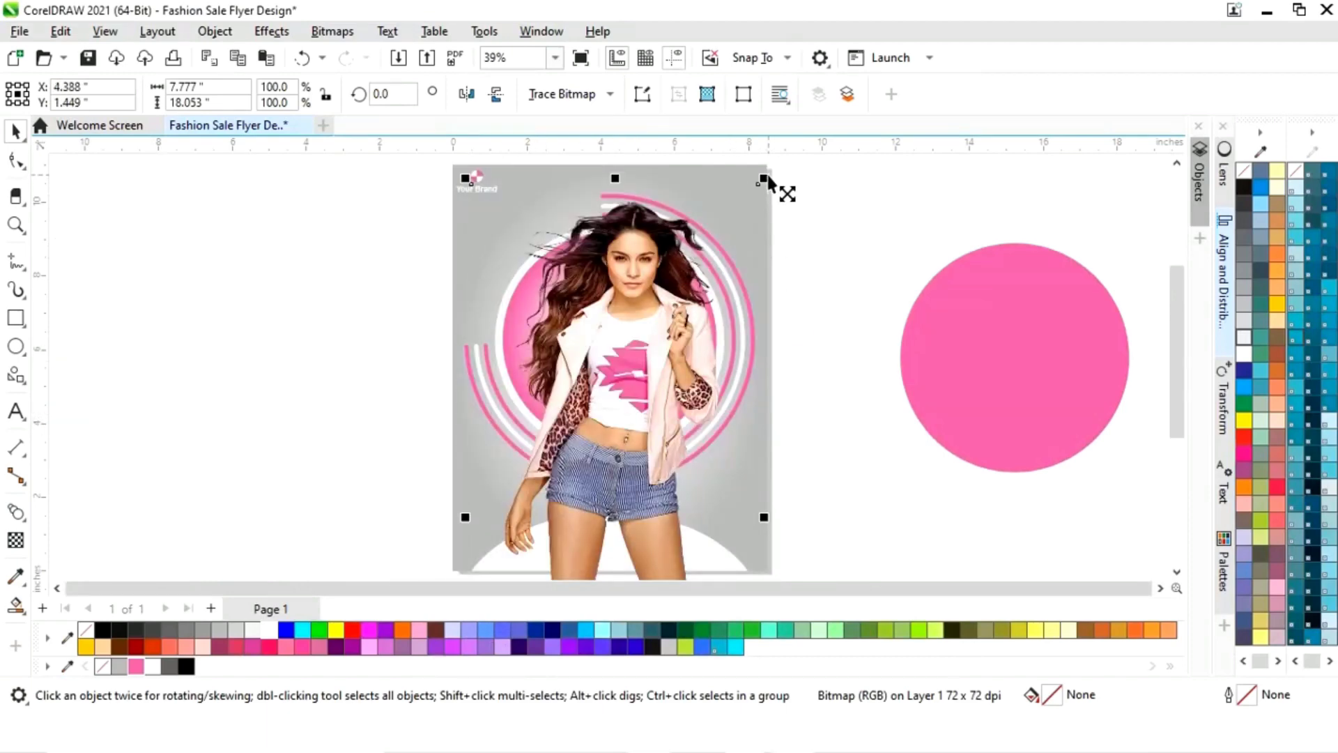
pyautogui.moveTo(766, 183); pyautogui.dragTo(714, 305)
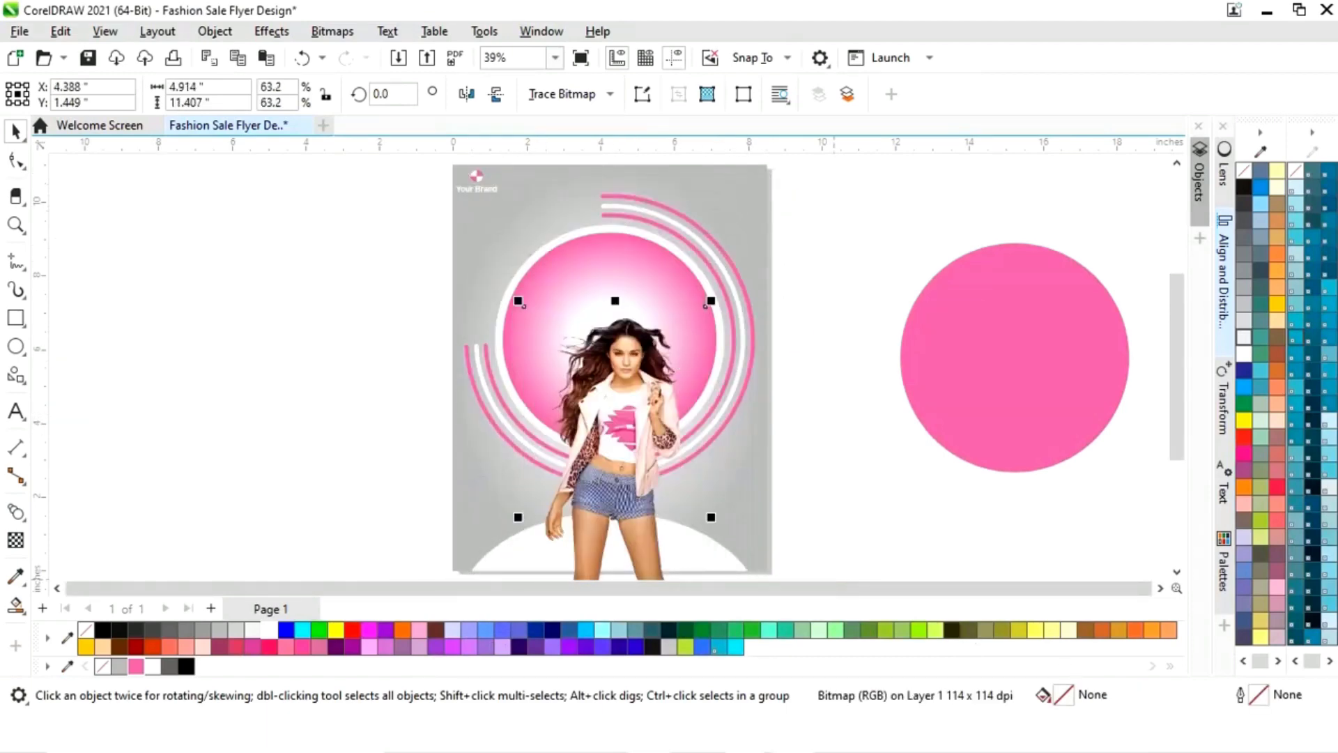
pyautogui.moveTo(618, 514); pyautogui.dragTo(613, 430)
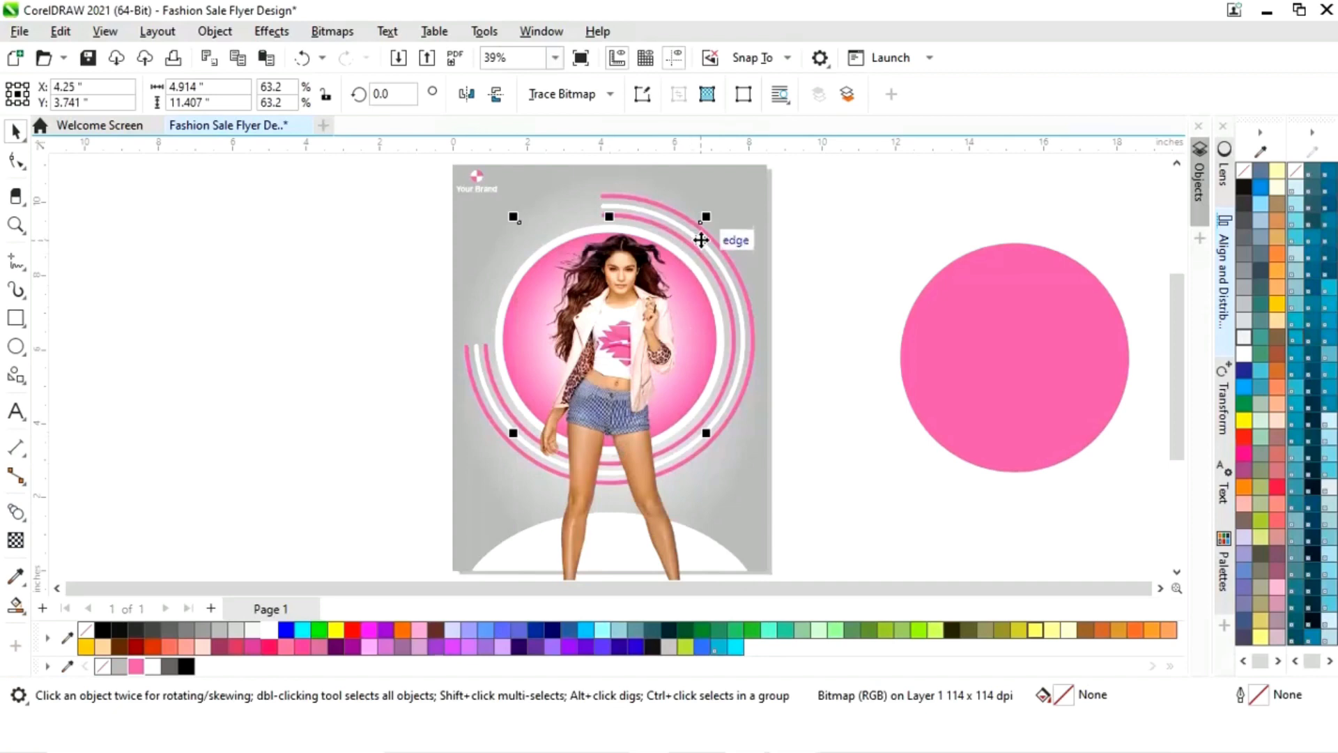
pyautogui.moveTo(706, 225); pyautogui.dragTo(683, 258)
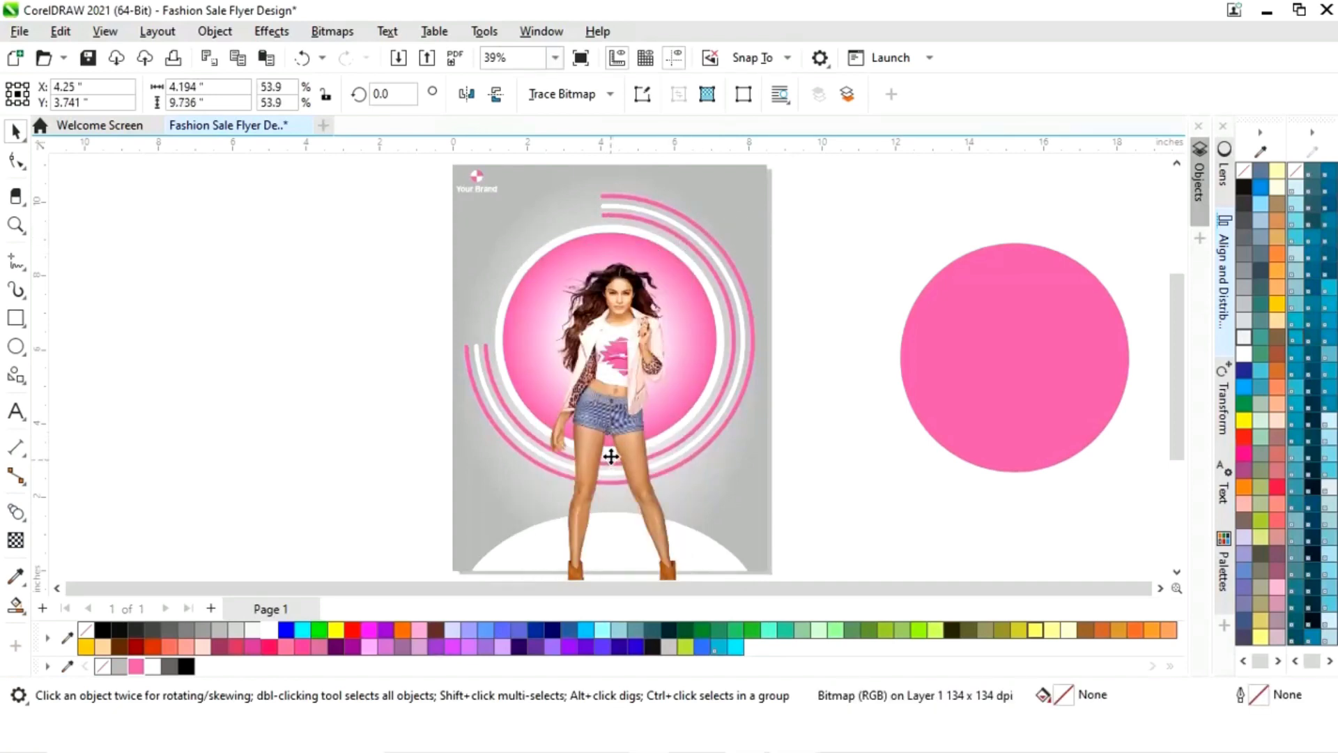
pyautogui.moveTo(609, 453); pyautogui.dragTo(610, 402)
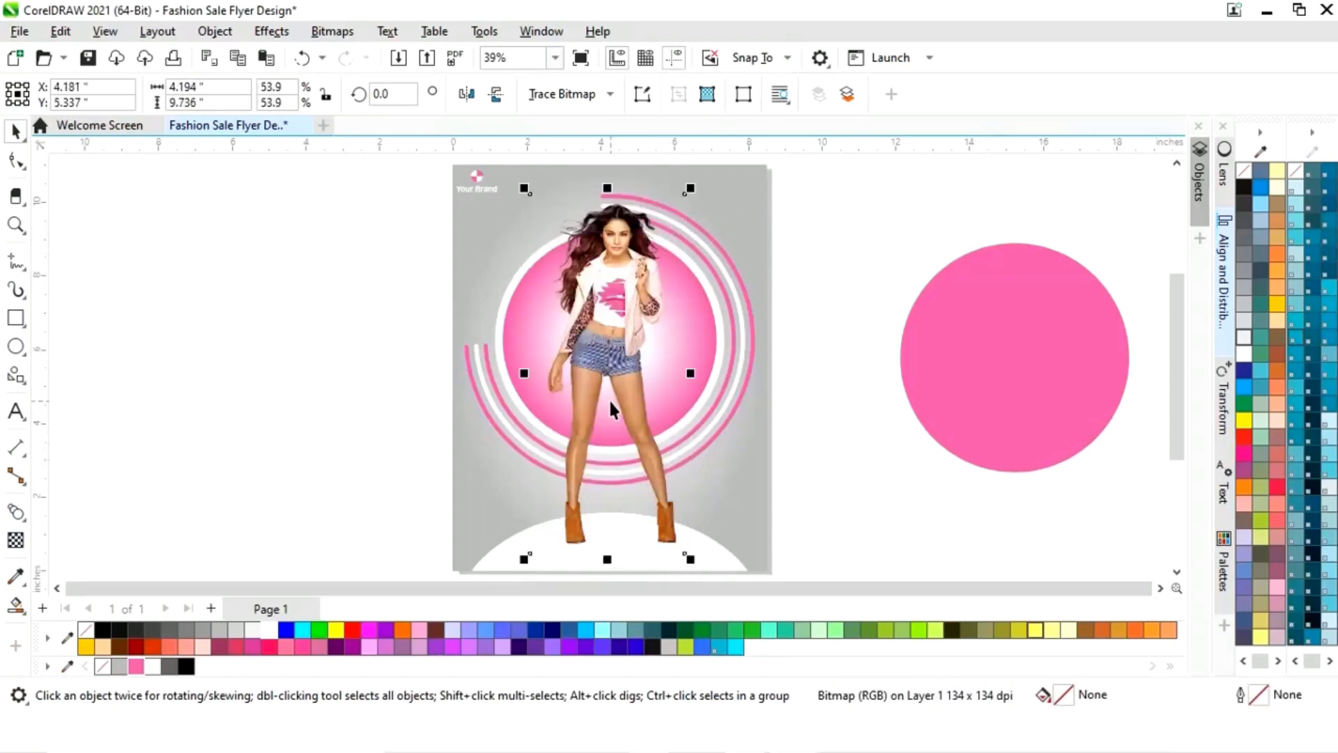
# - Enlarge the woman's image to about 4.44 inches wide and reposition it over the circle with both boots on the white dome
pyautogui.moveTo(690, 188); pyautogui.dragTo(694, 182)
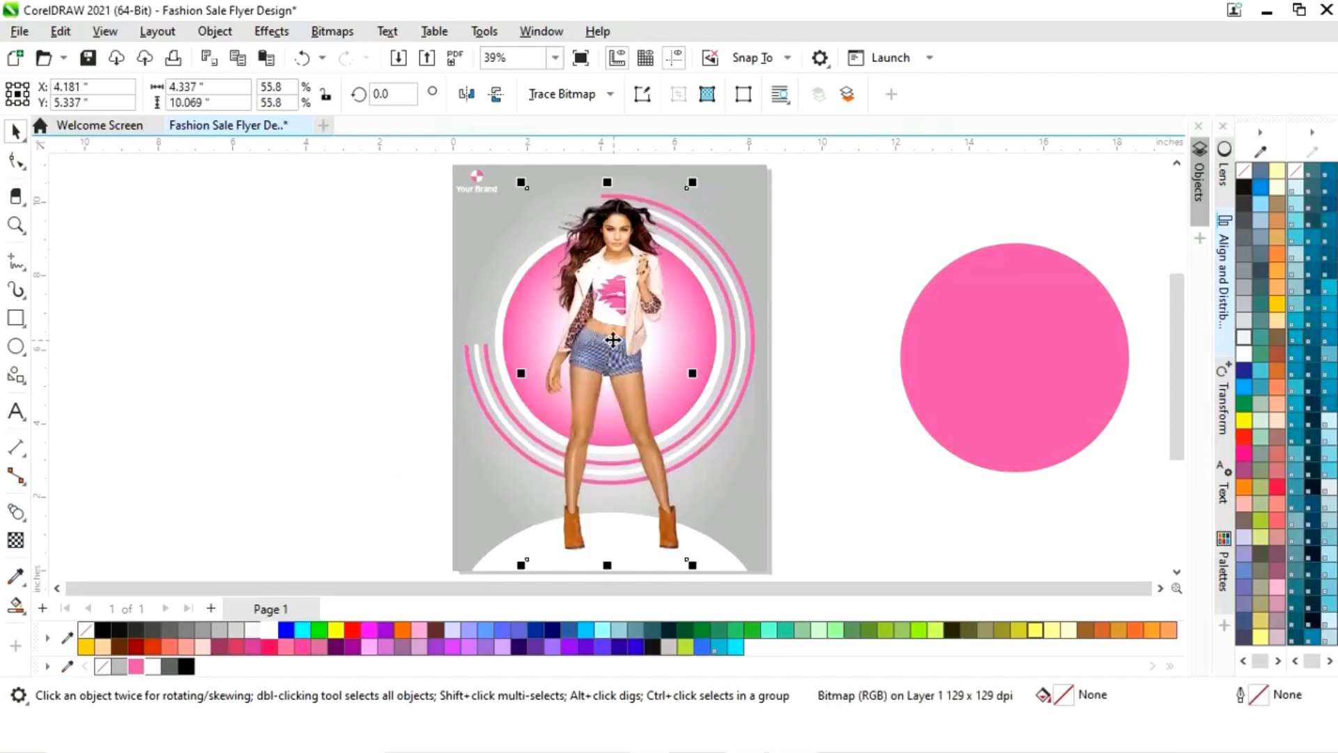
pyautogui.moveTo(613, 339); pyautogui.dragTo(609, 335)
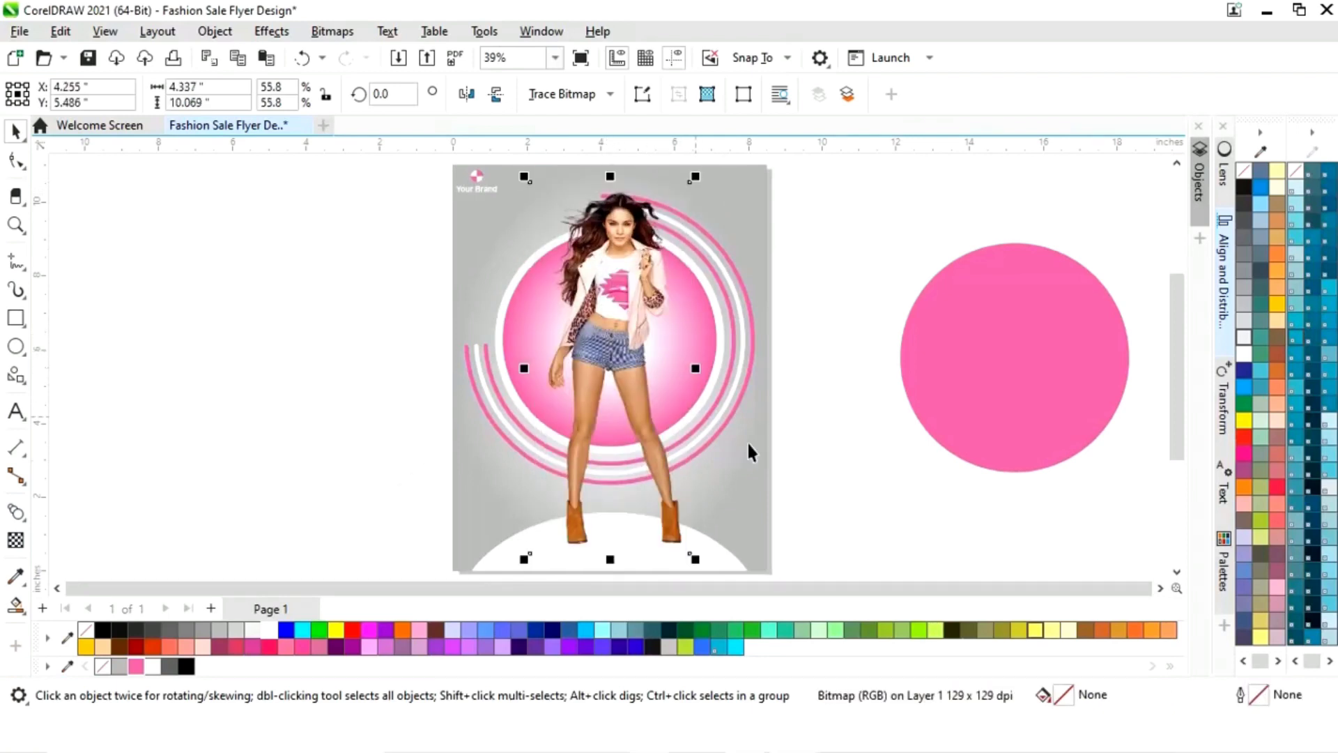
pyautogui.keyDown('shift'); pyautogui.click(756, 526); pyautogui.keyUp('shift')
pyautogui.click(792, 394)
pyautogui.click(665, 322)
pyautogui.moveTo(697, 176); pyautogui.dragTo(700, 168)
pyautogui.moveTo(616, 338); pyautogui.dragTo(648, 365)
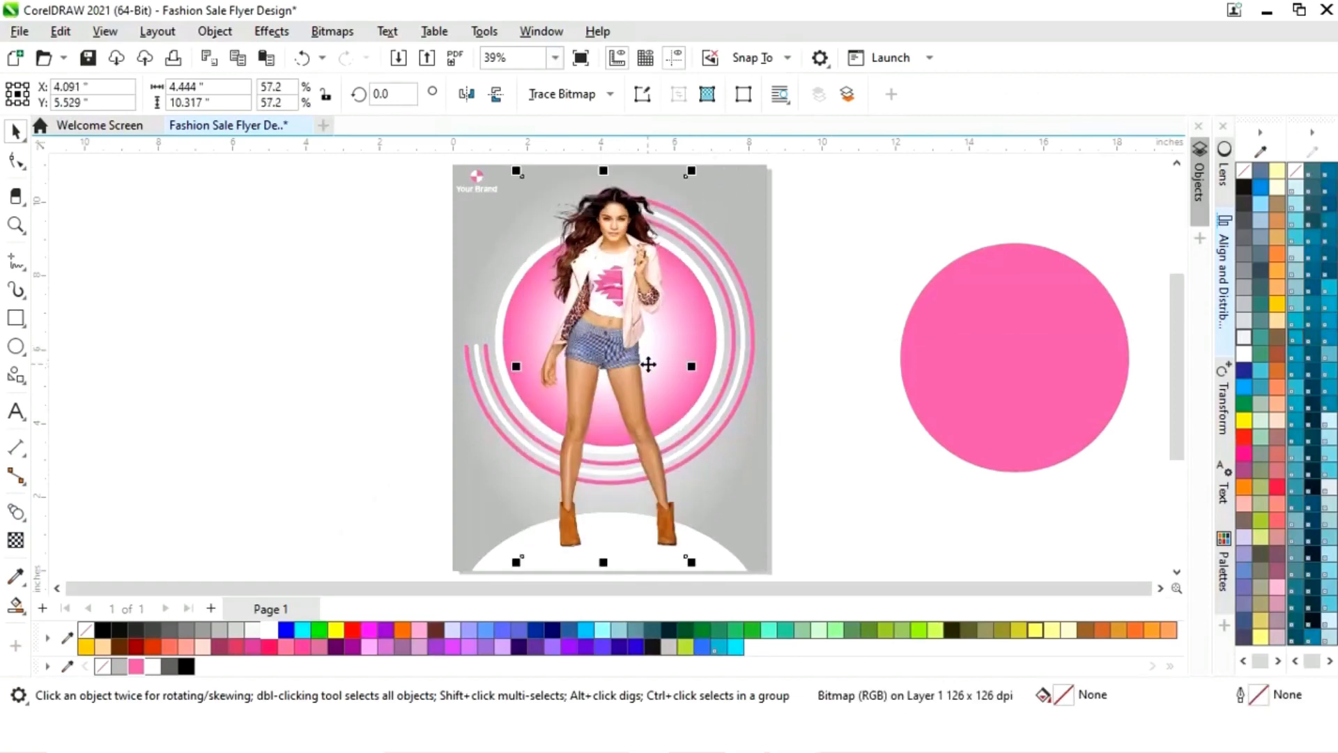
pyautogui.click(824, 419)
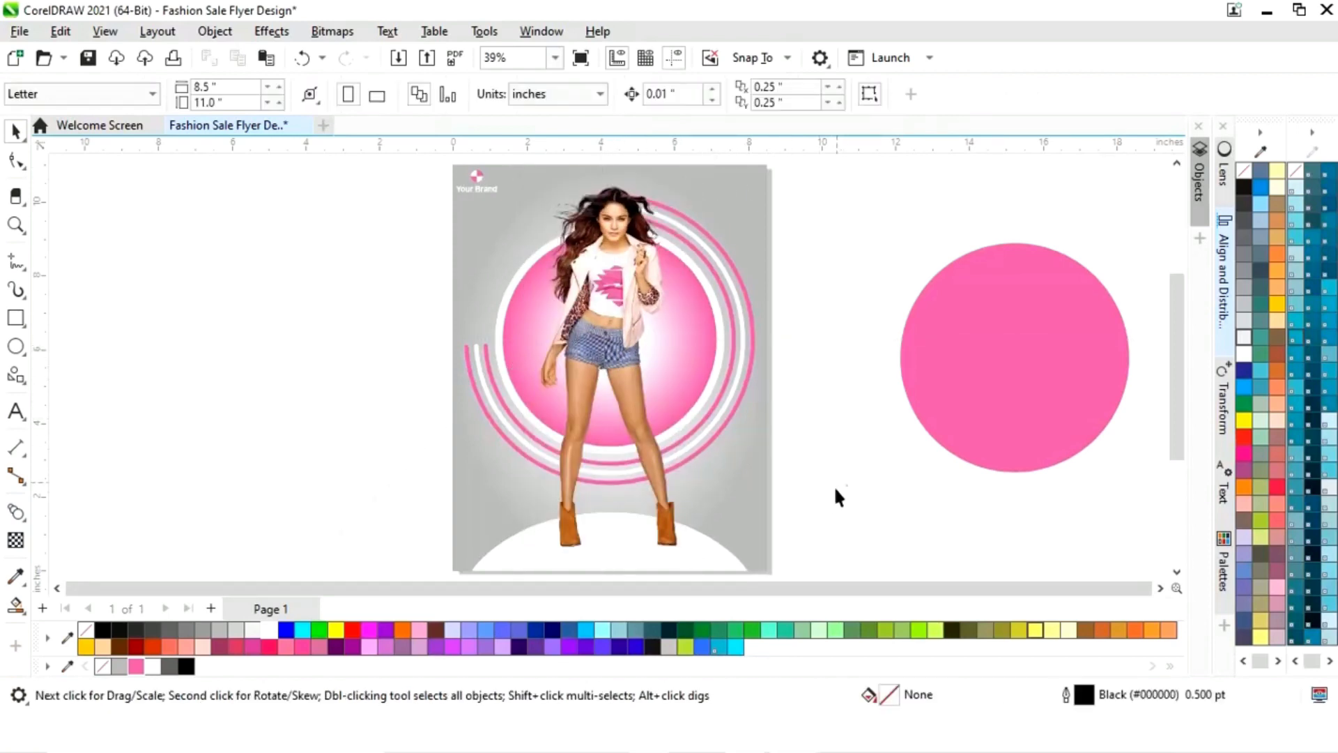
# - Copy the pink circle, shrink the copy to about 0.8 inches, place it beside the left boot and fill it black
pyautogui.click(1011, 368)
pyautogui.moveTo(1039, 346); pyautogui.dragTo(358, 365)
pyautogui.moveTo(454, 258); pyautogui.dragTo(551, 543)
pyautogui.click(186, 667)
# - Flatten the black circle into an ellipse about 0.58 by 0.15 inches and position it beneath the left boot's sole
pyautogui.press('F2')
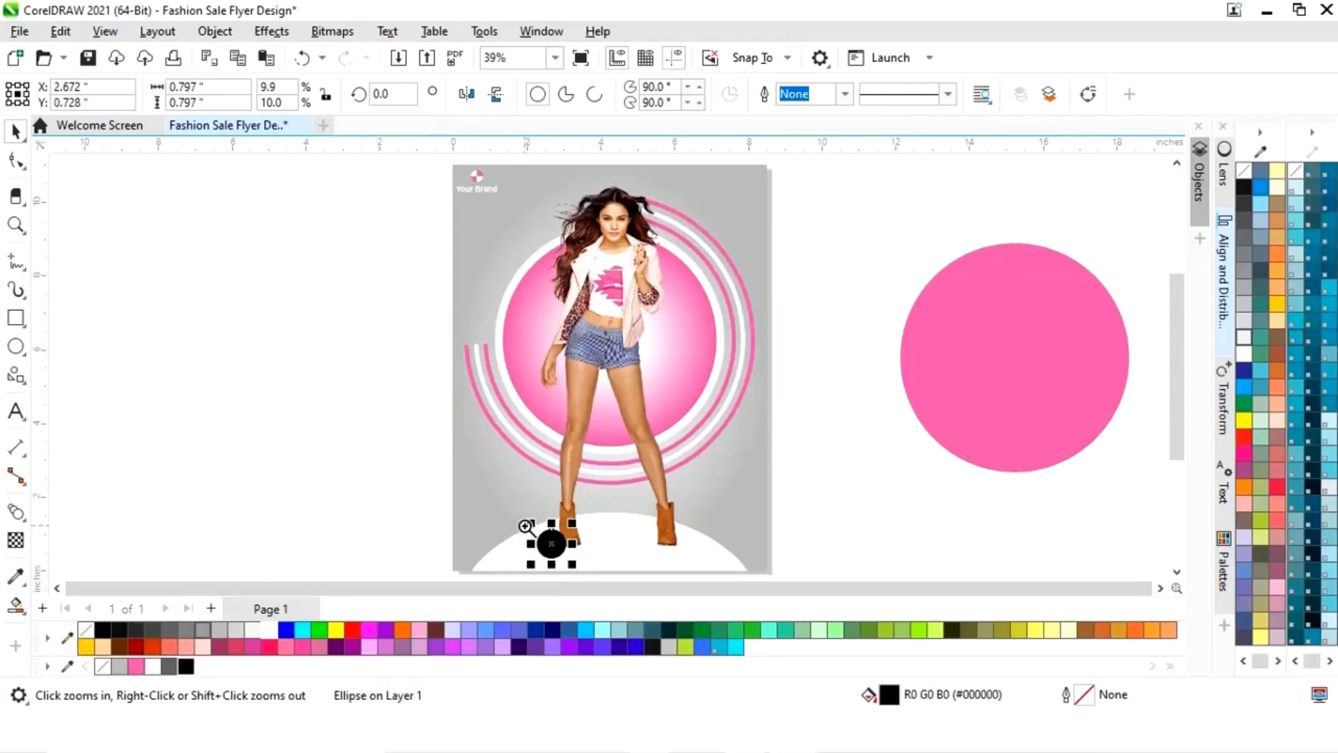
pyautogui.moveTo(507, 499); pyautogui.dragTo(717, 556)
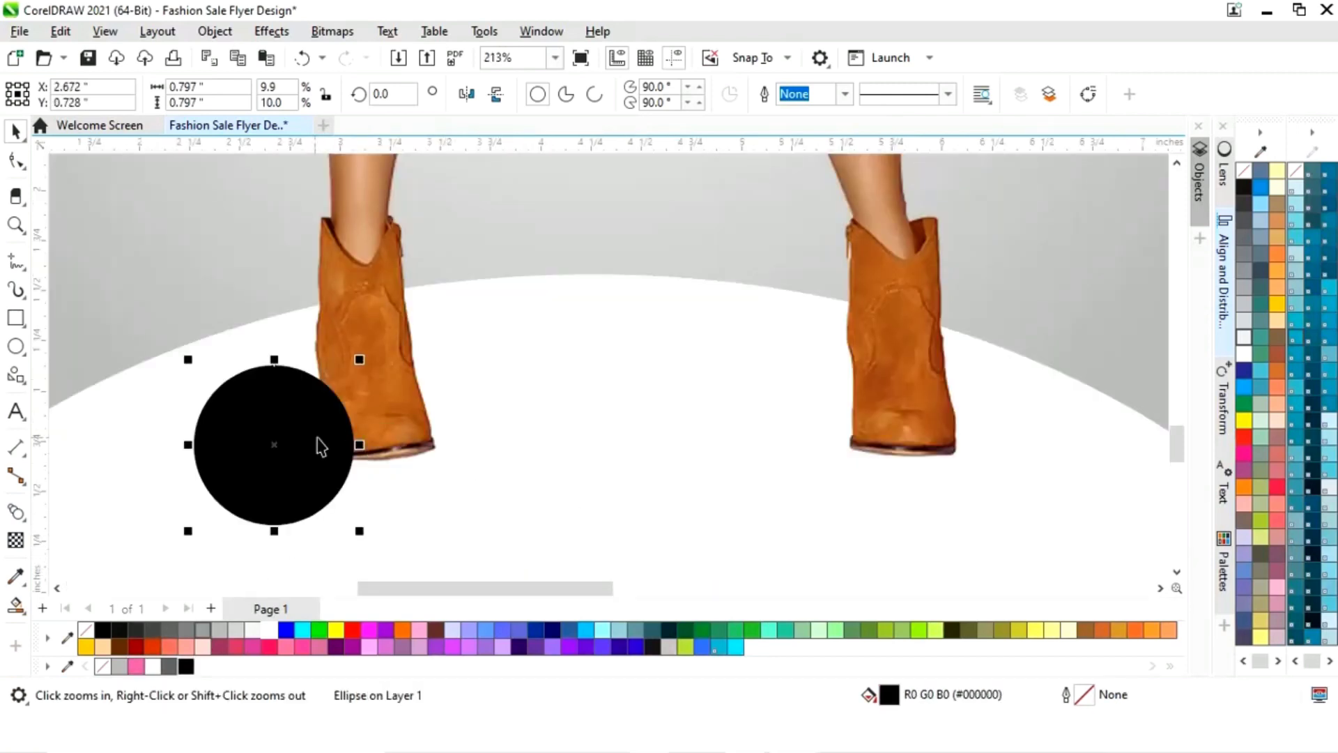
pyautogui.moveTo(320, 444); pyautogui.dragTo(457, 444)
pyautogui.moveTo(480, 385); pyautogui.dragTo(408, 467)
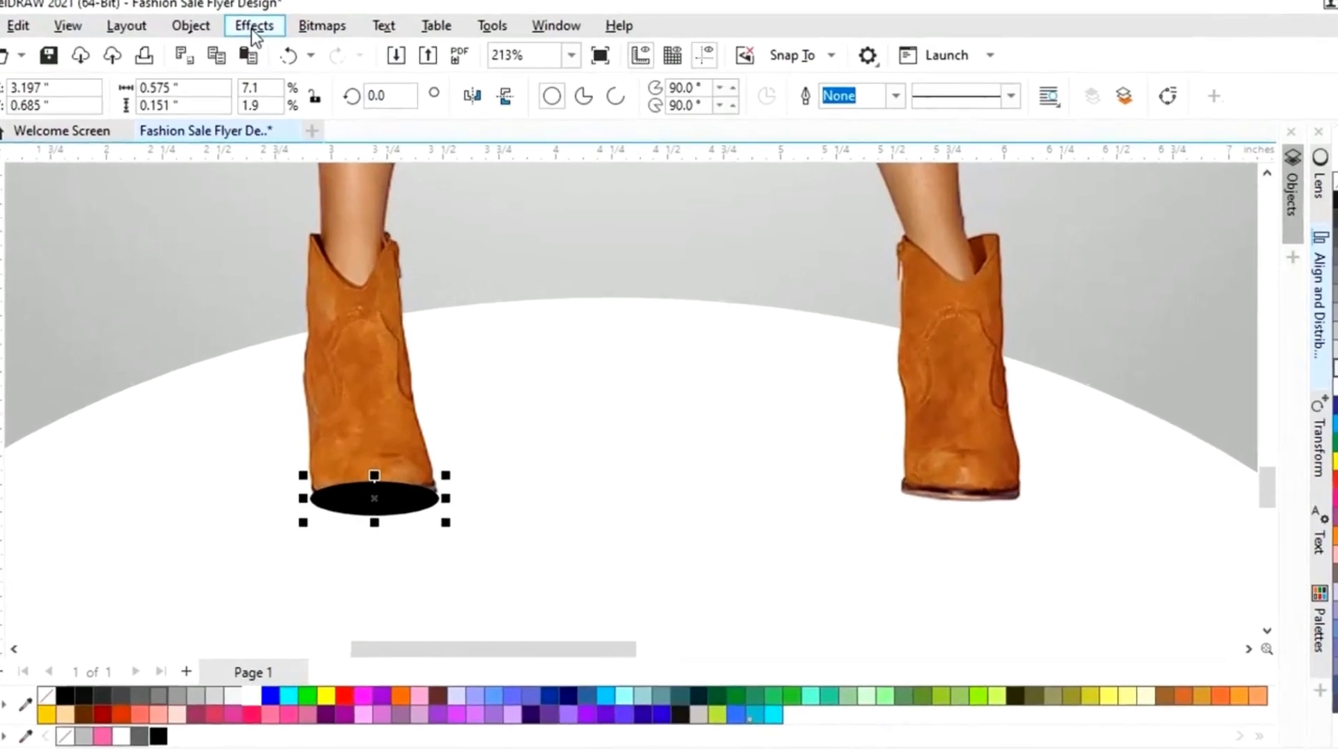
# - Apply a Gaussian Blur with a radius of about 10.9 pixels to the black ellipse under the left boot
pyautogui.click(250, 28)
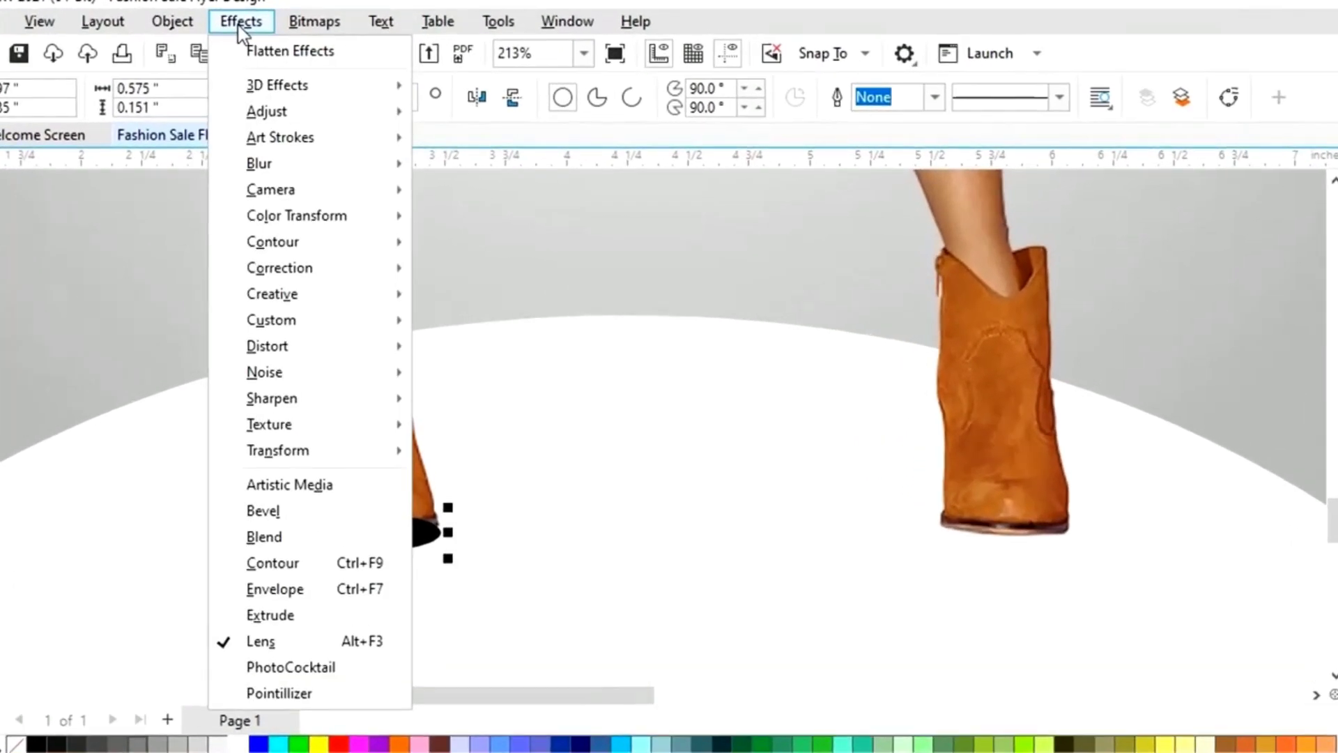
pyautogui.moveTo(280, 163)
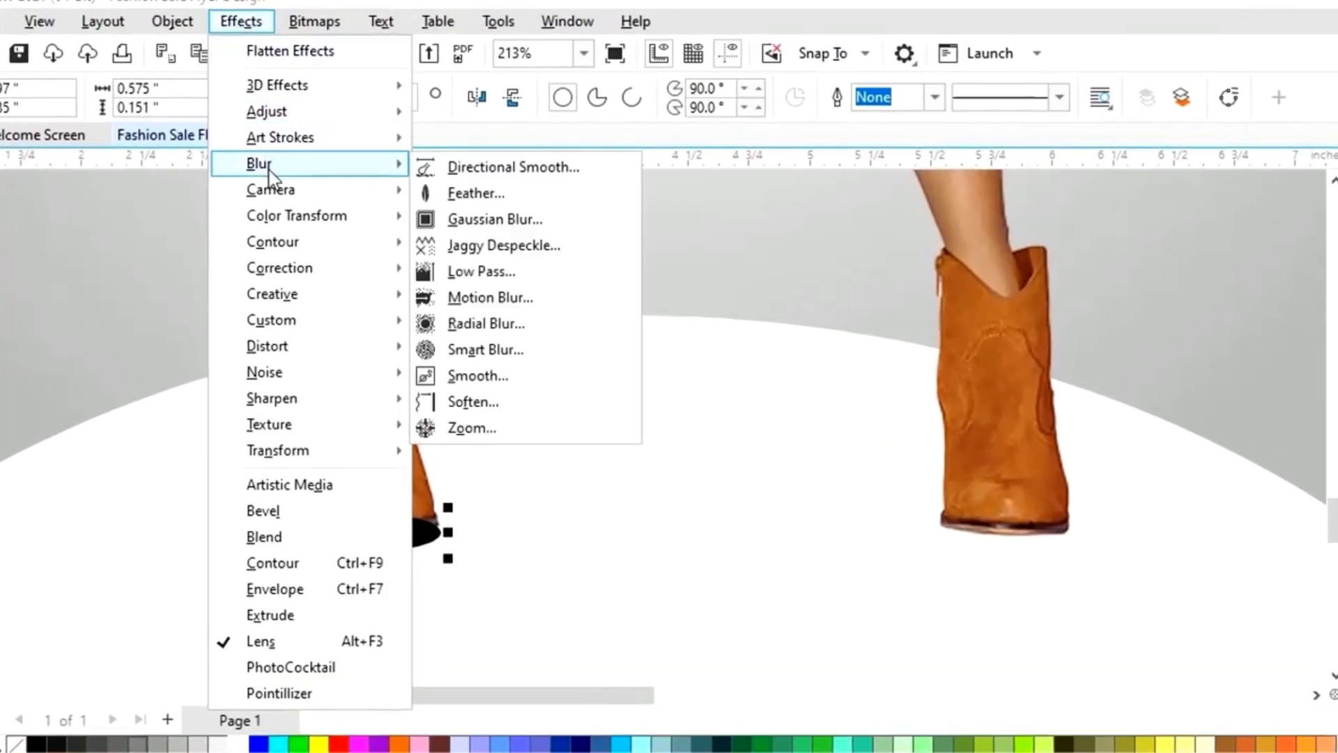
pyautogui.click(488, 219)
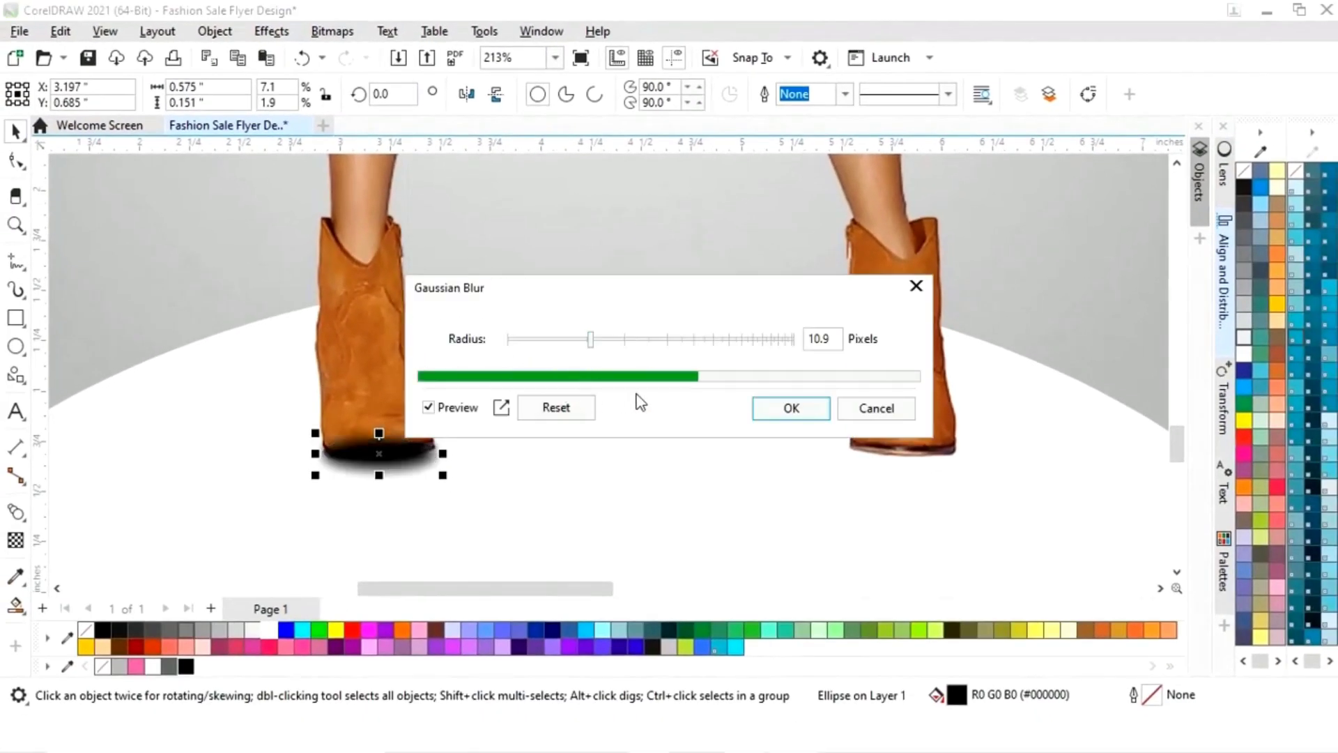
pyautogui.click(791, 410)
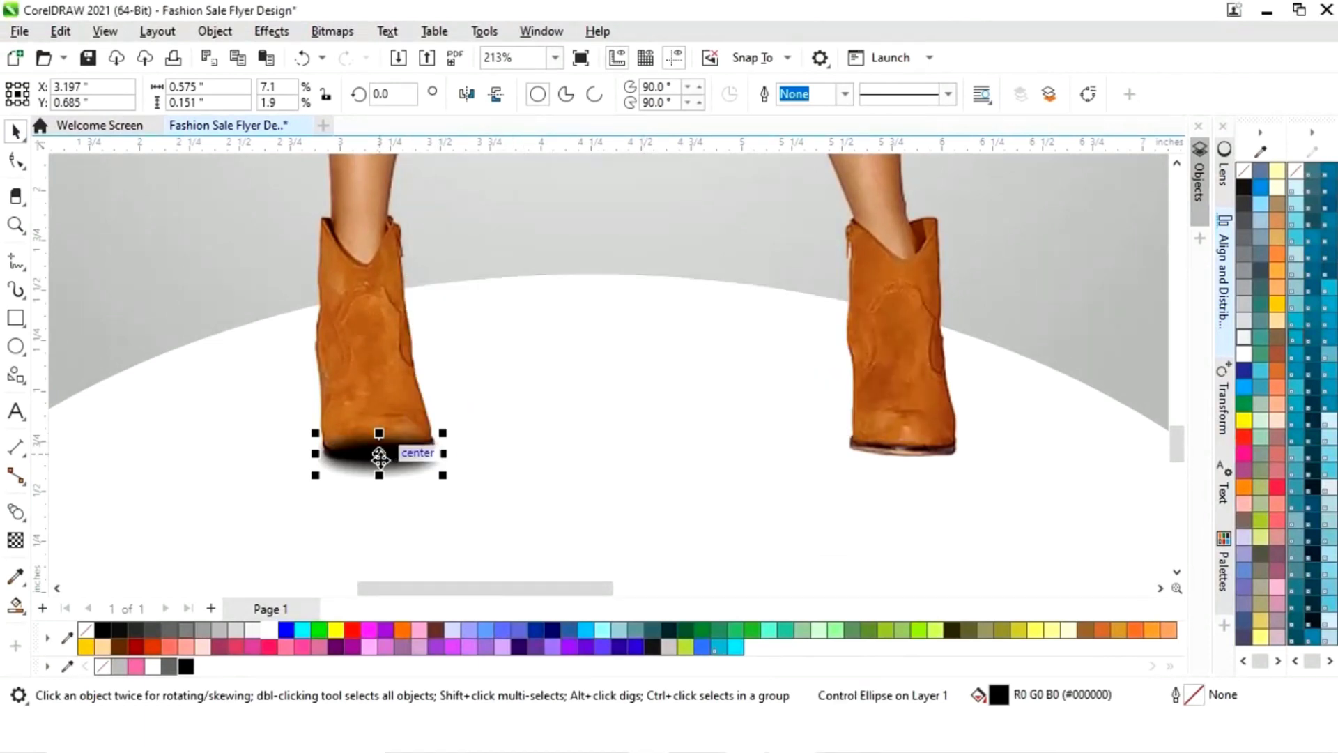
# - Copy the blurred shadow beneath the right boot and rotate the copy to about 355.2° to follow the sole
pyautogui.moveTo(379, 457); pyautogui.dragTo(904, 453)
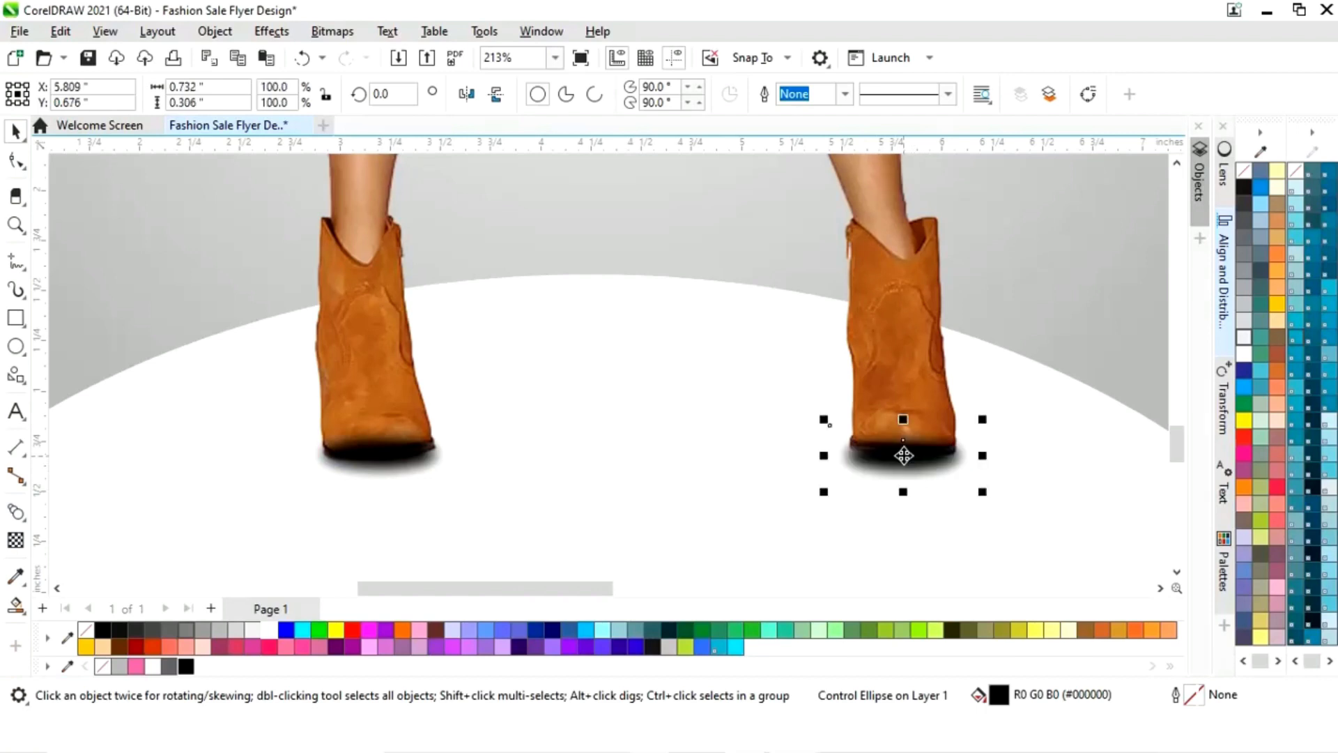
pyautogui.click(913, 455)
pyautogui.moveTo(991, 426)
pyautogui.mouseDown()
pyautogui.moveTo(989, 442)
pyautogui.moveTo(987, 409)
pyautogui.mouseUp()
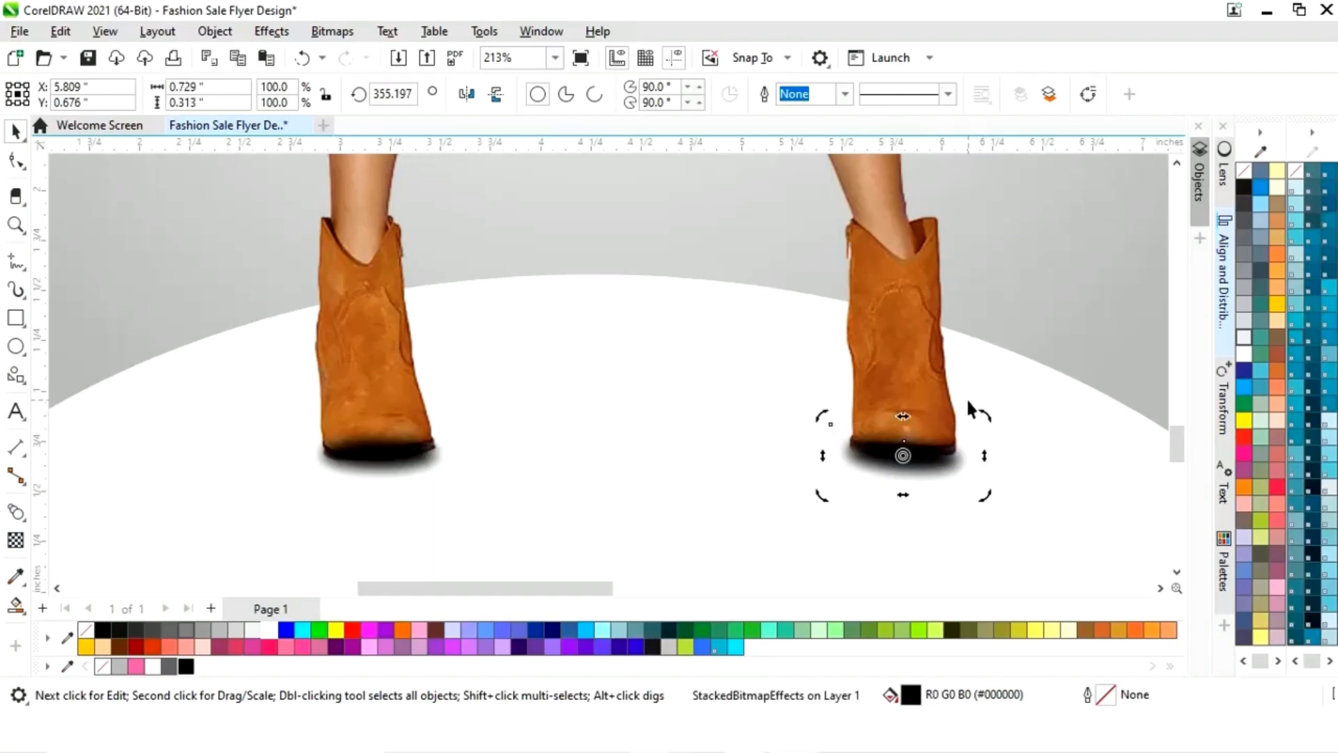
# - Select both blurred boot shadows and send them behind the woman's image
pyautogui.keyDown('shift'); pyautogui.click(388, 472); pyautogui.keyUp('shift')
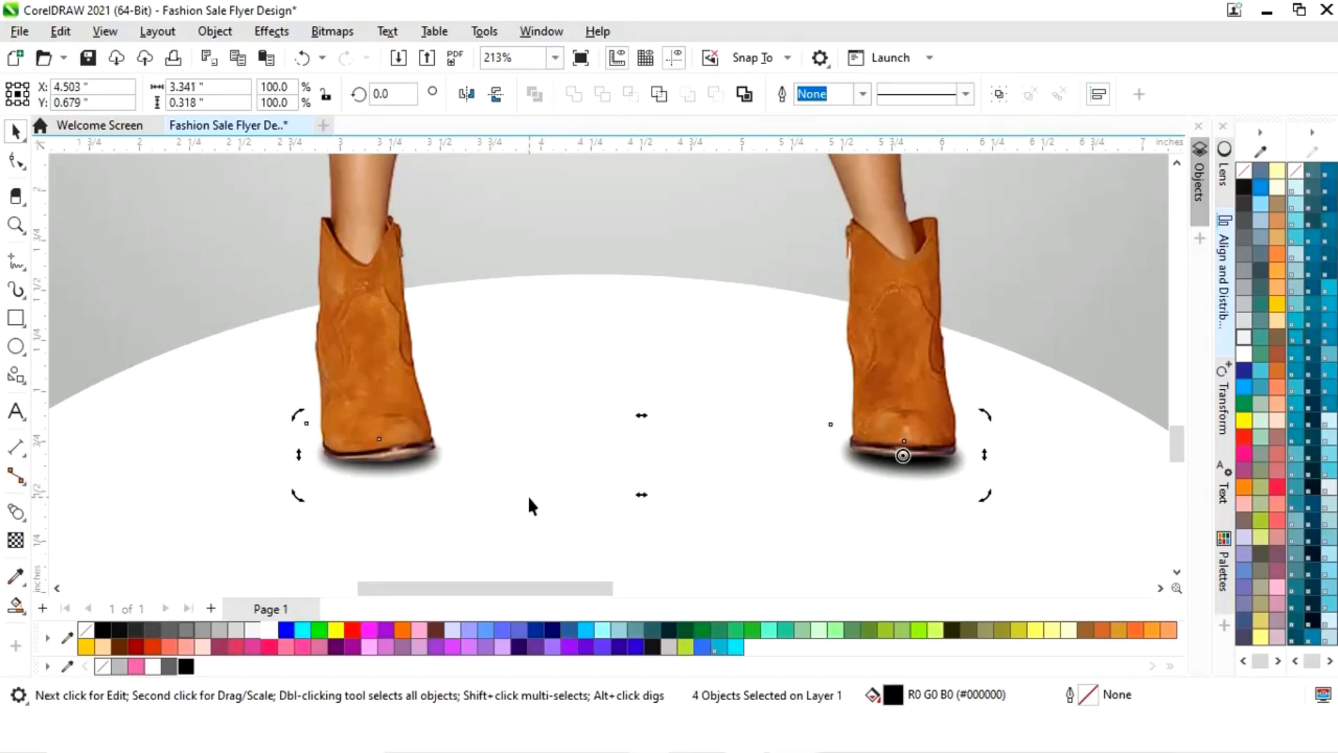
pyautogui.click(595, 550)
pyautogui.press('F4')
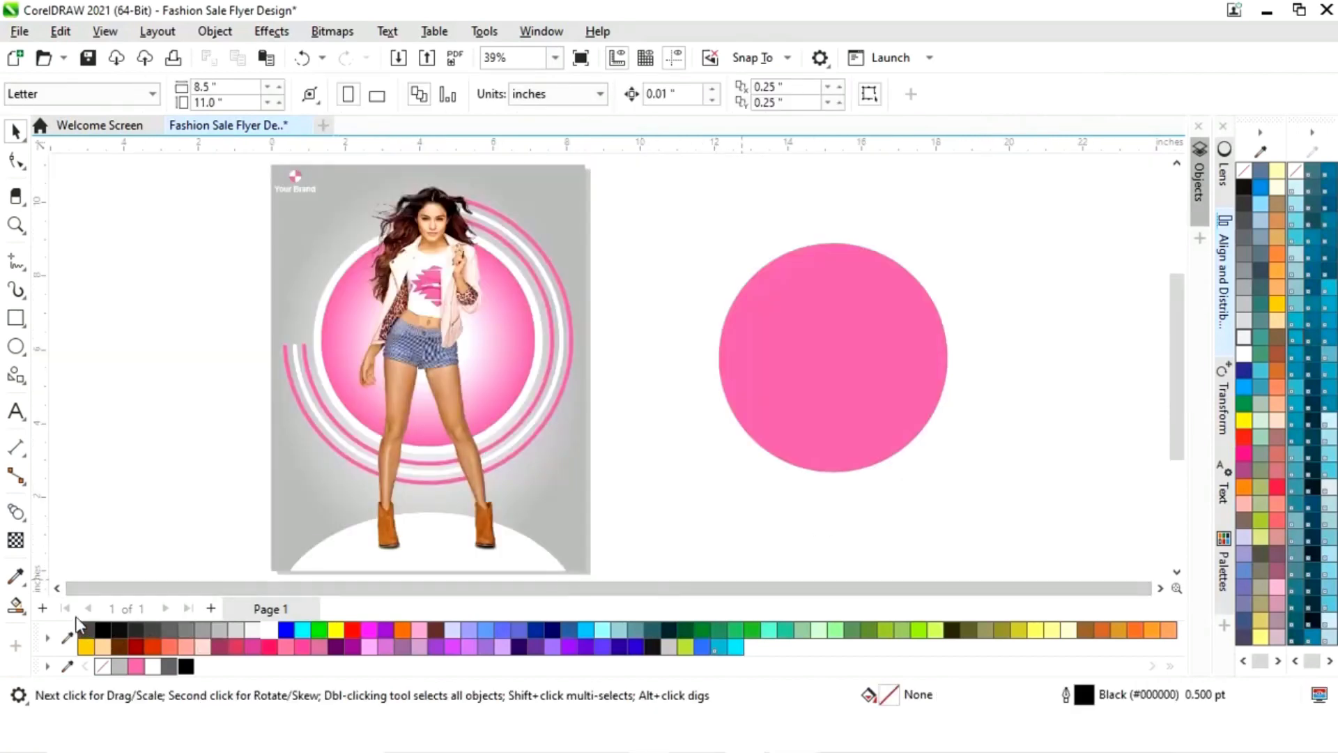
# - Shrink the spare pink circle beside the page to about 2.24 inches and place it over the arcs beside the woman's shoulder
pyautogui.click(59, 589)
pyautogui.click(58, 589)
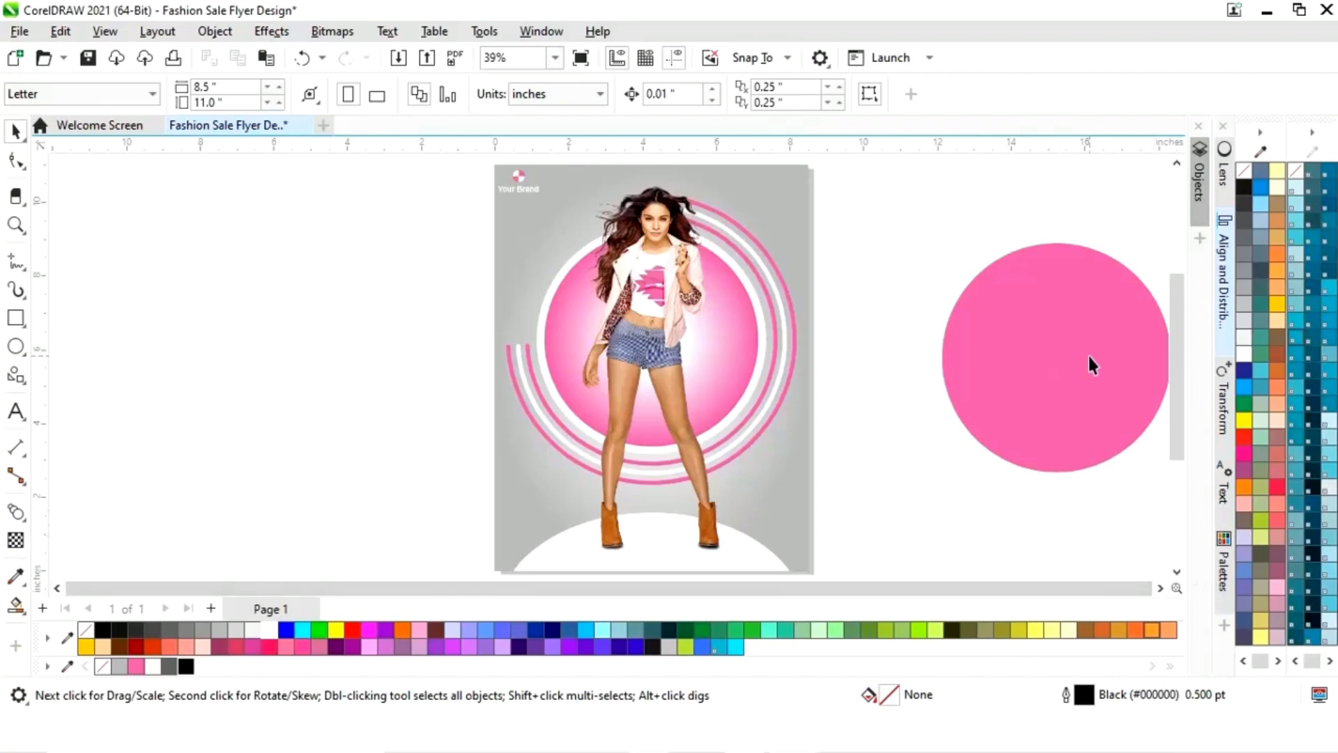
pyautogui.moveTo(1090, 362); pyautogui.dragTo(971, 389)
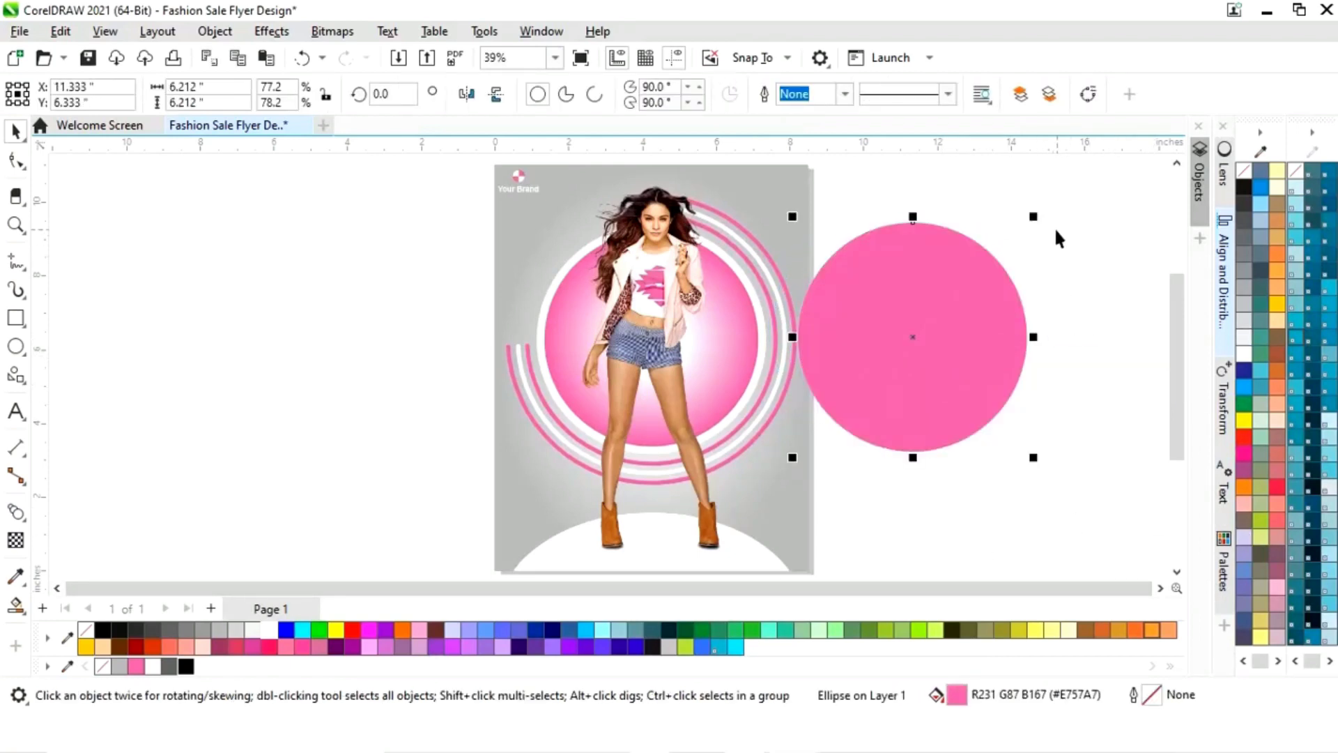
pyautogui.moveTo(1034, 217); pyautogui.dragTo(984, 286)
pyautogui.moveTo(911, 327); pyautogui.dragTo(768, 273)
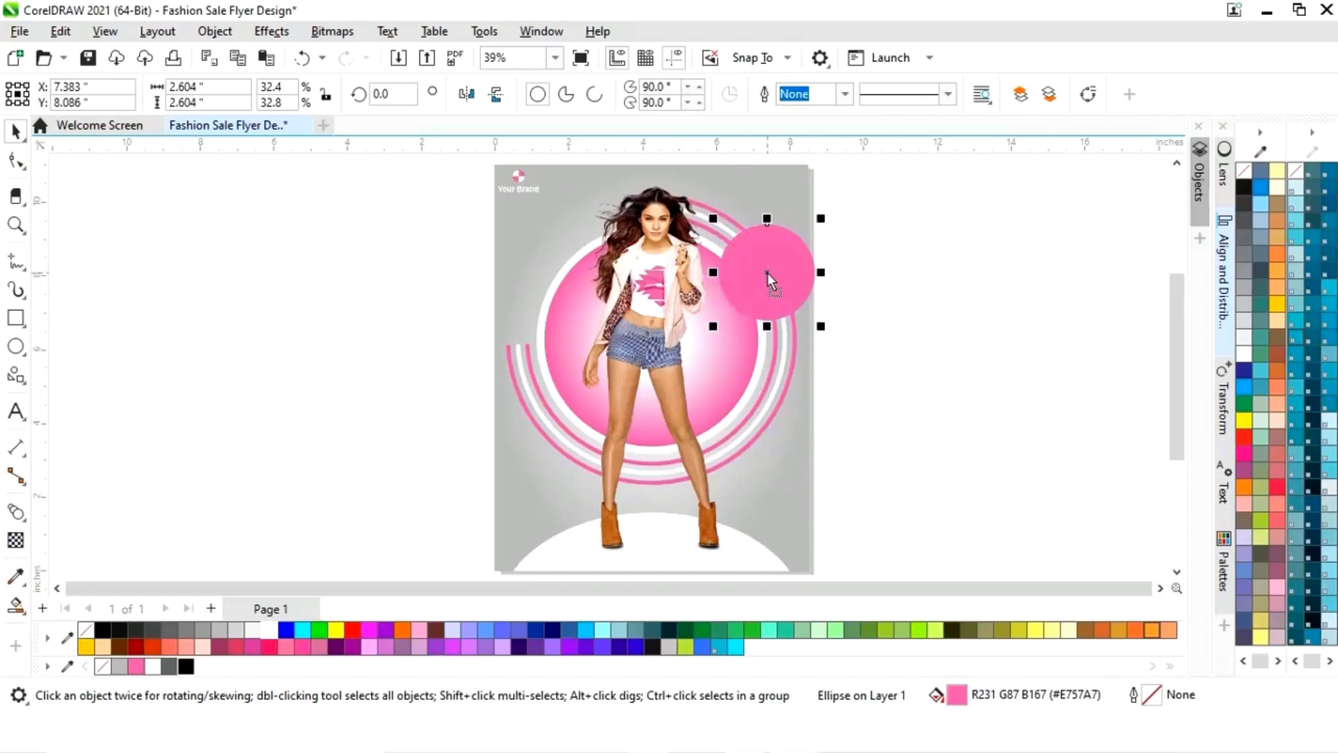
pyautogui.moveTo(821, 218); pyautogui.dragTo(814, 226)
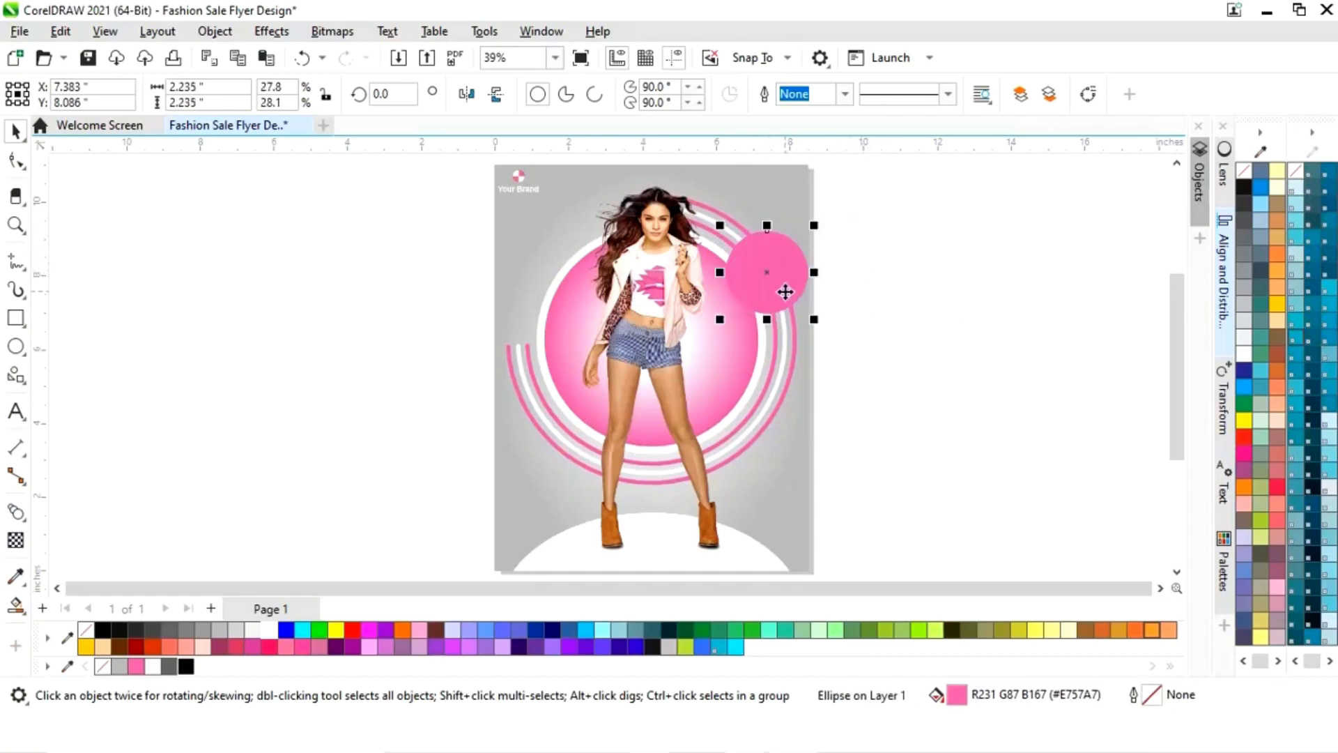
pyautogui.moveTo(766, 273); pyautogui.dragTo(764, 282)
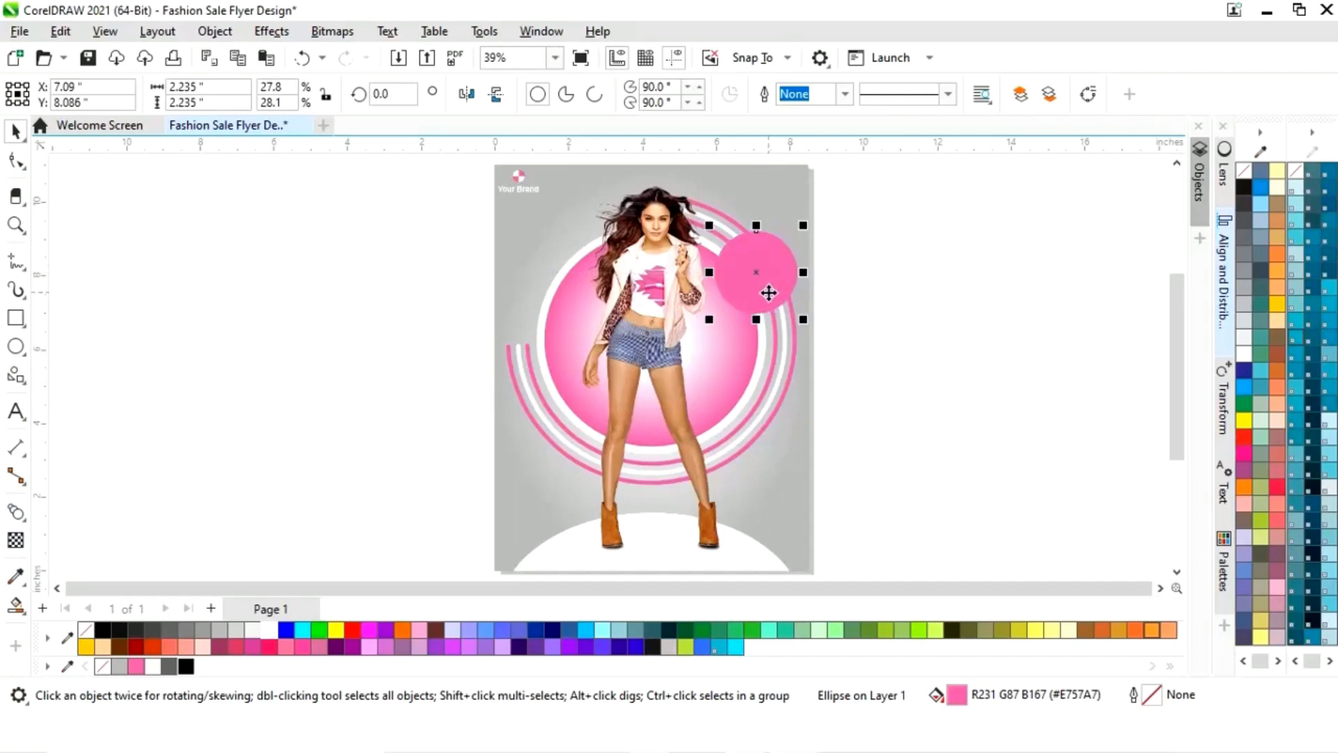
# - Give the small pink circle a white outline 4.0 pt wide
pyautogui.rightClick(269, 630)
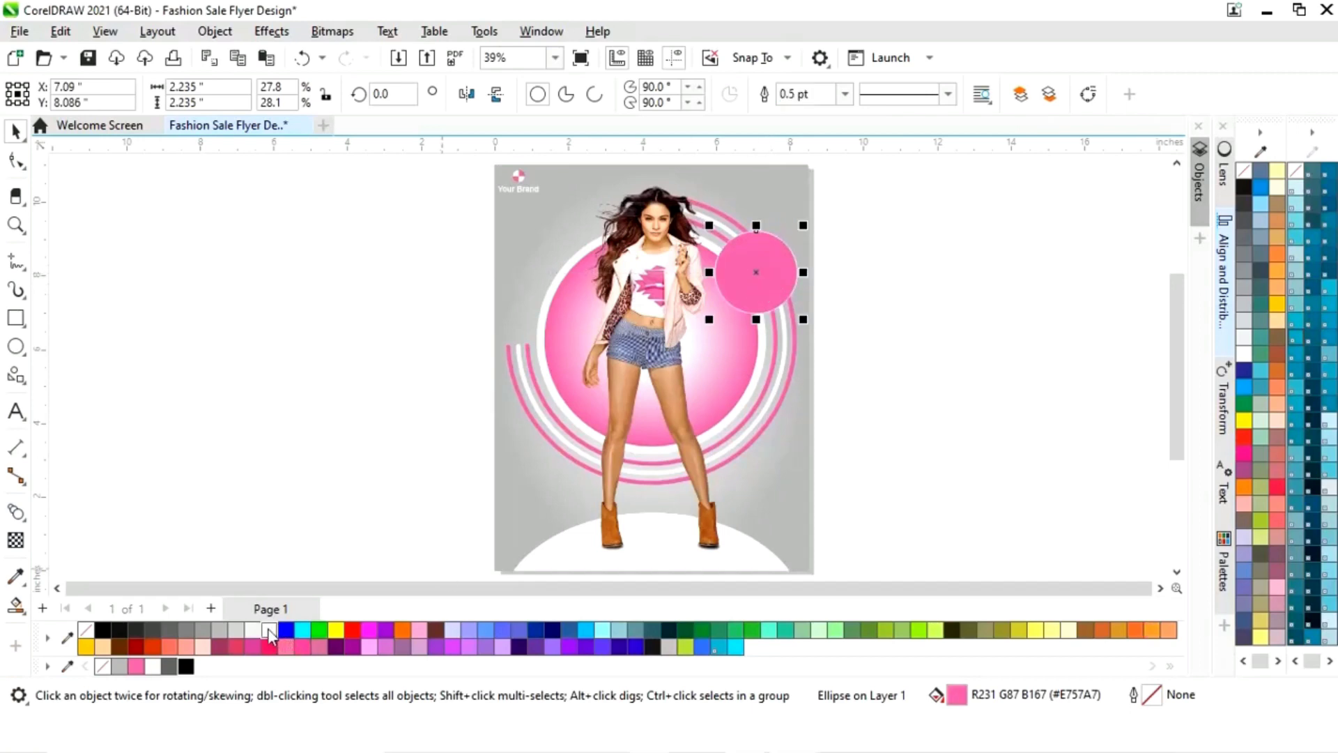
pyautogui.click(843, 96)
pyautogui.click(806, 209)
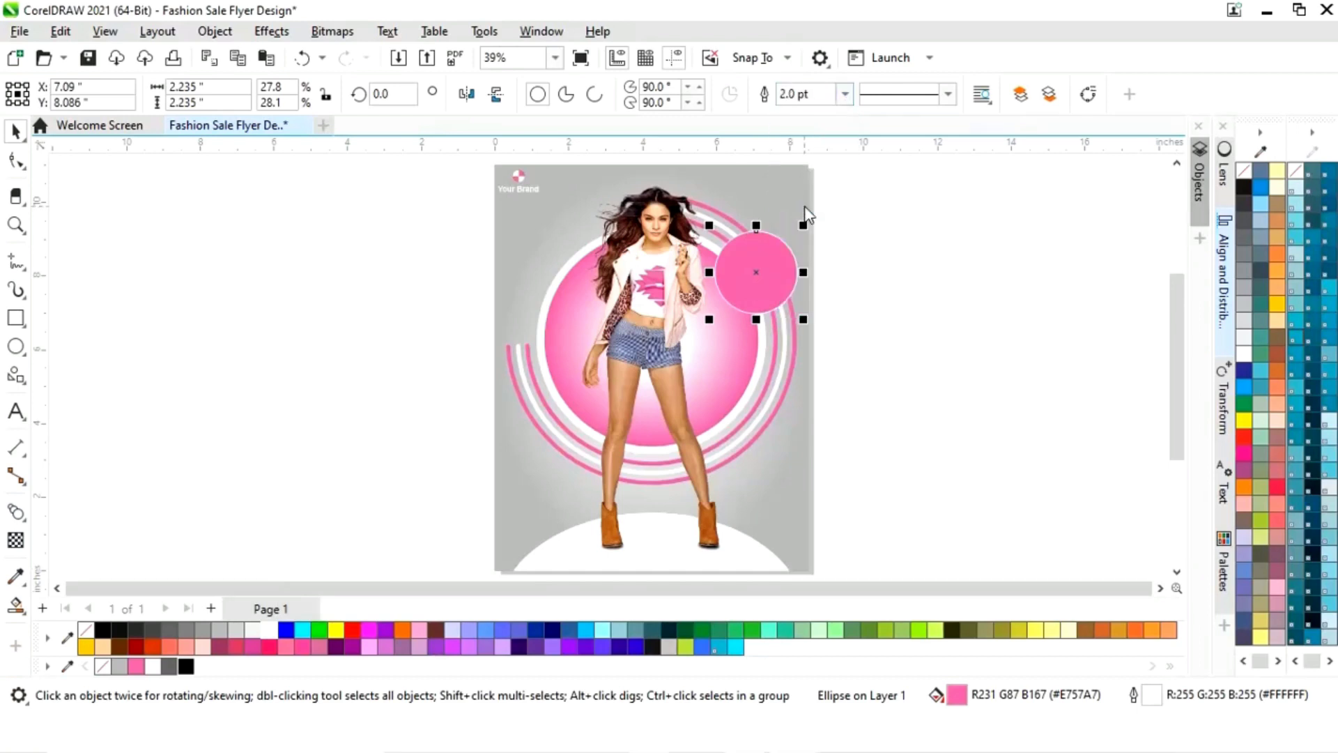
pyautogui.click(843, 95)
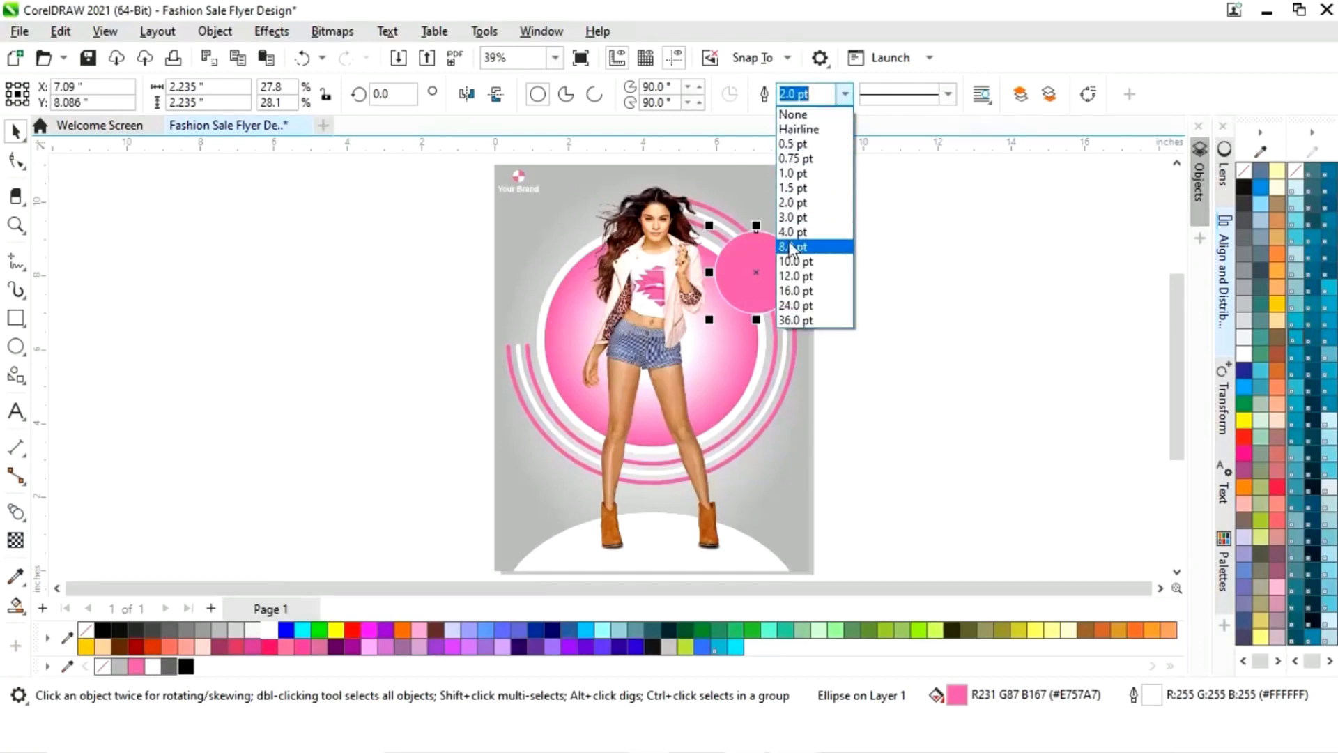
pyautogui.click(812, 240)
pyautogui.click(845, 94)
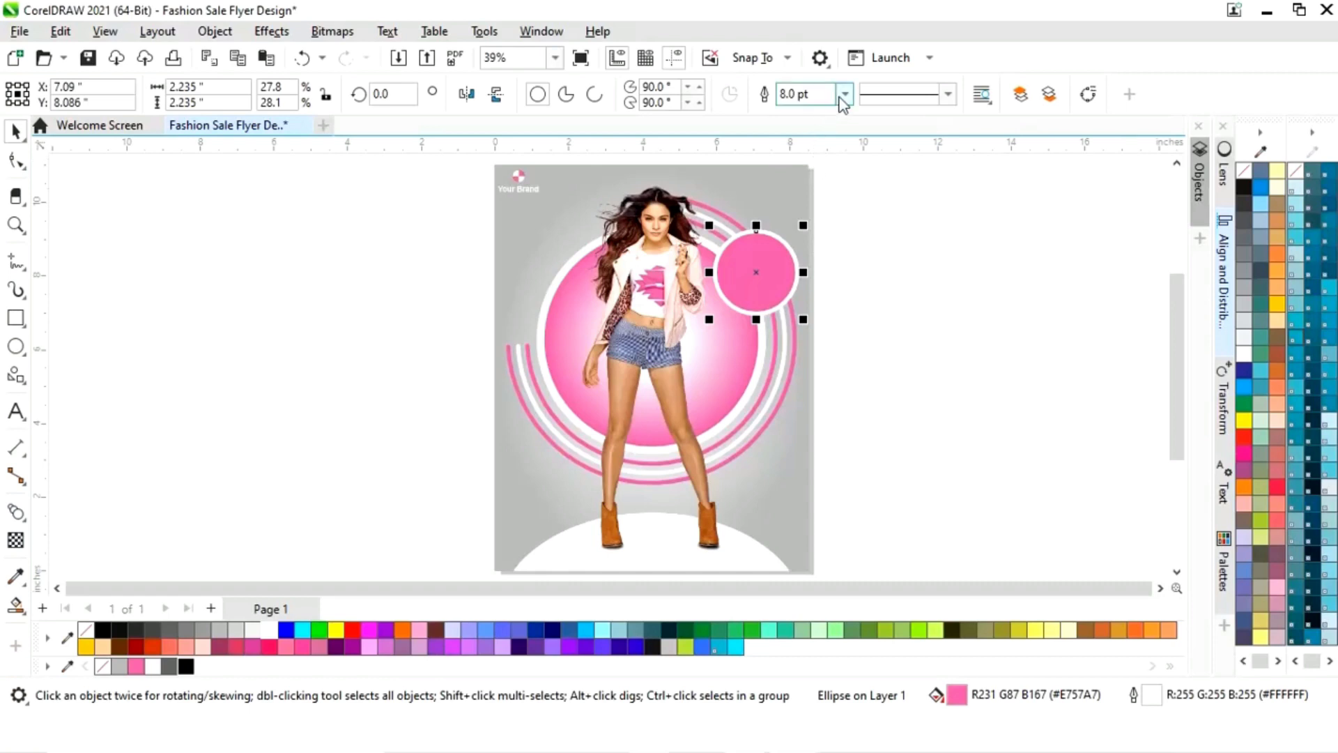
pyautogui.click(814, 233)
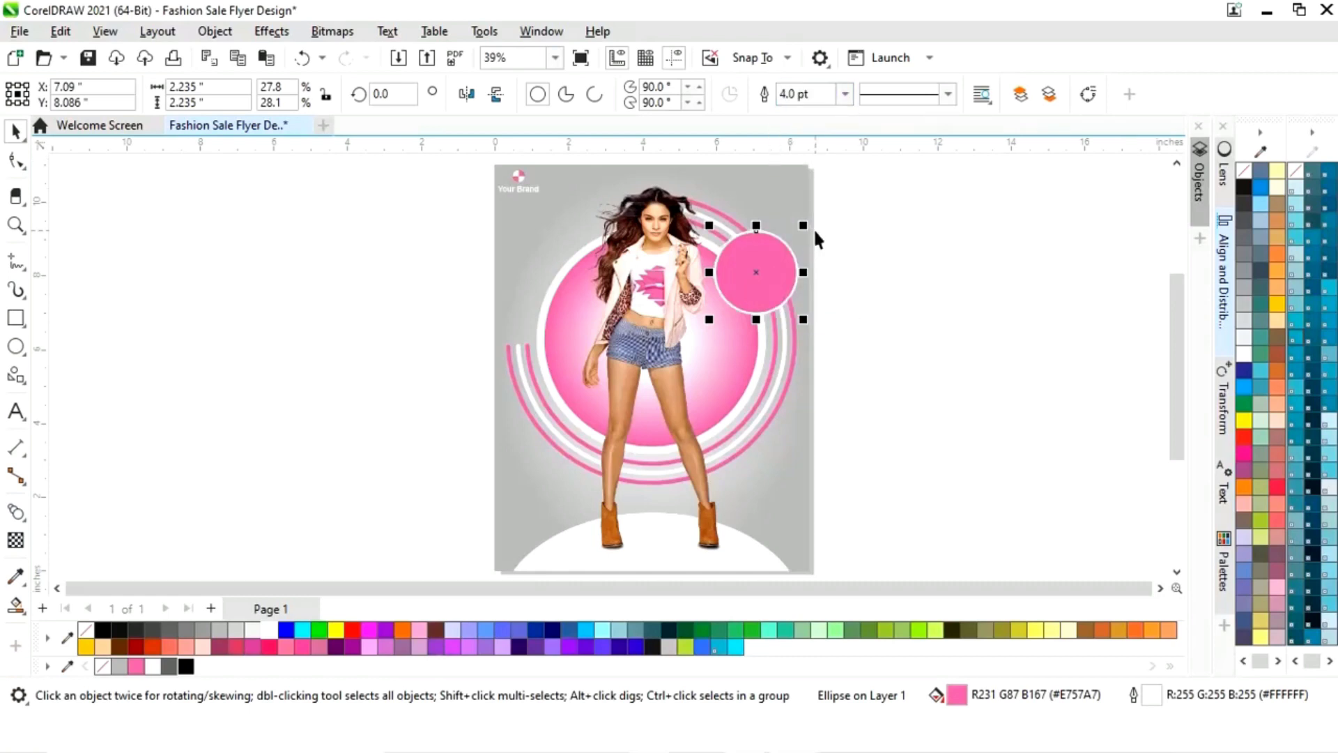
# - Change the small pink circle's white outline to a dotted line style
pyautogui.click(948, 94)
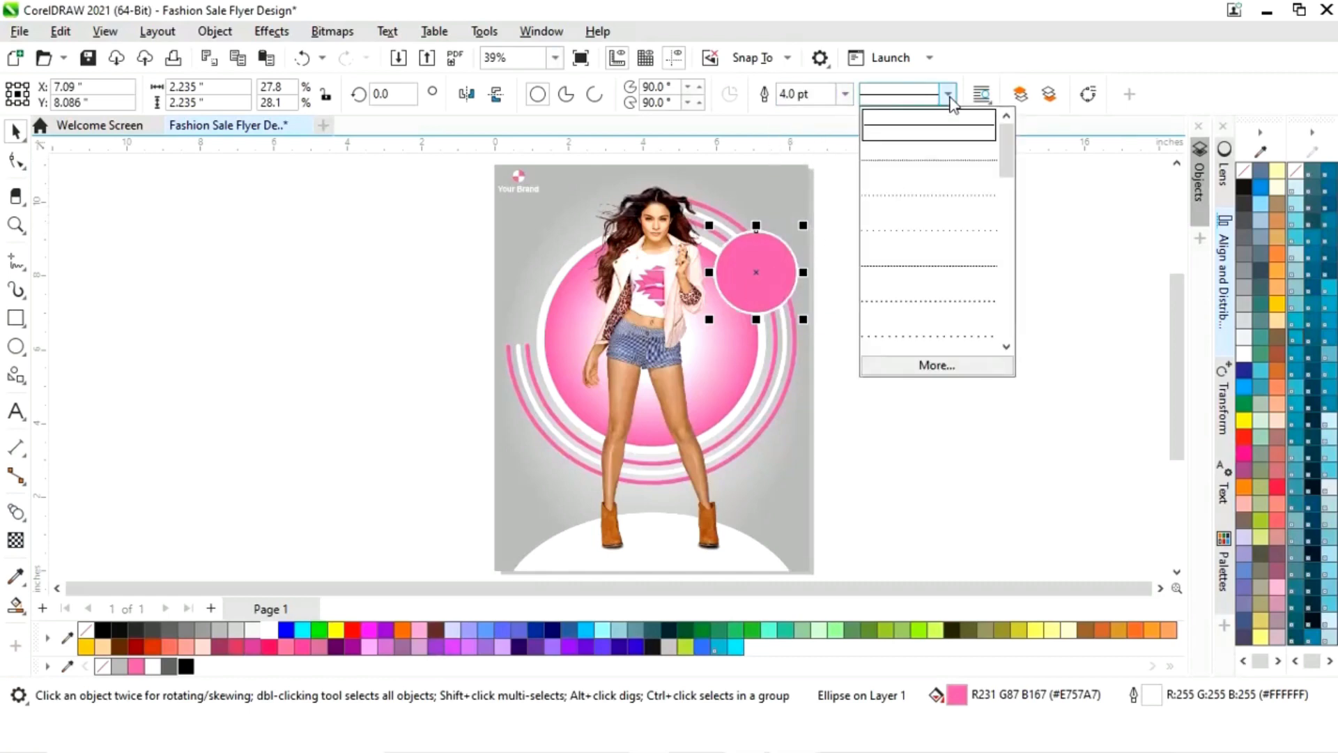
pyautogui.click(940, 201)
pyautogui.click(936, 251)
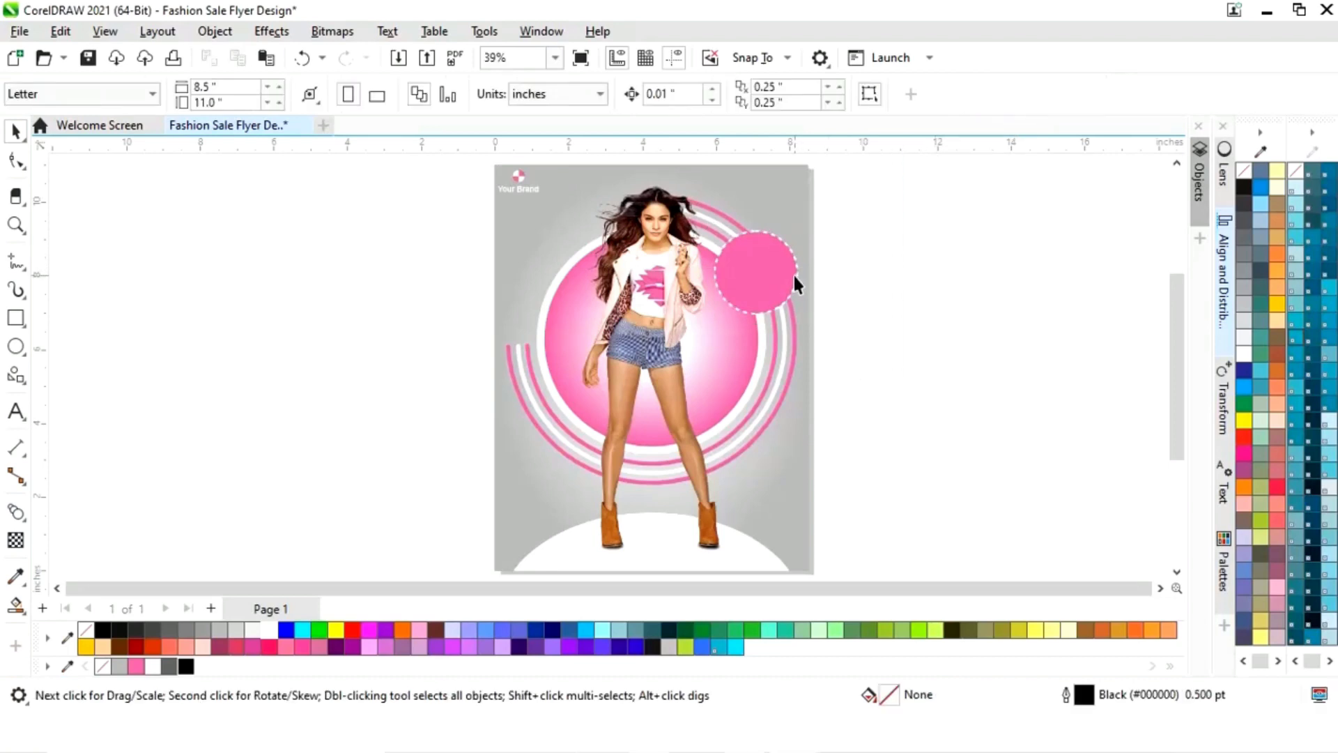
# - Make a smaller concentric copy of the dotted-outline circle, about 1.92 inches wide
pyautogui.click(726, 271)
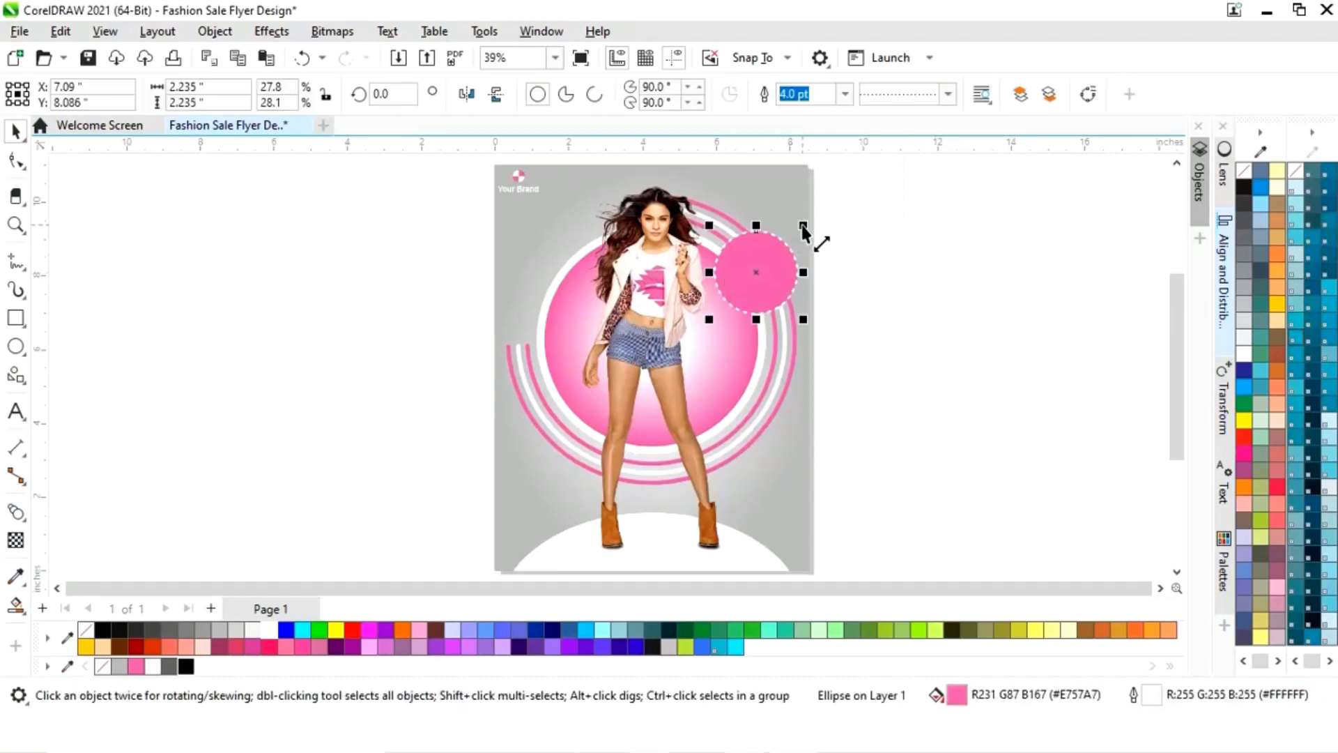
pyautogui.press('z')
pyautogui.moveTo(659, 194); pyautogui.dragTo(852, 358)
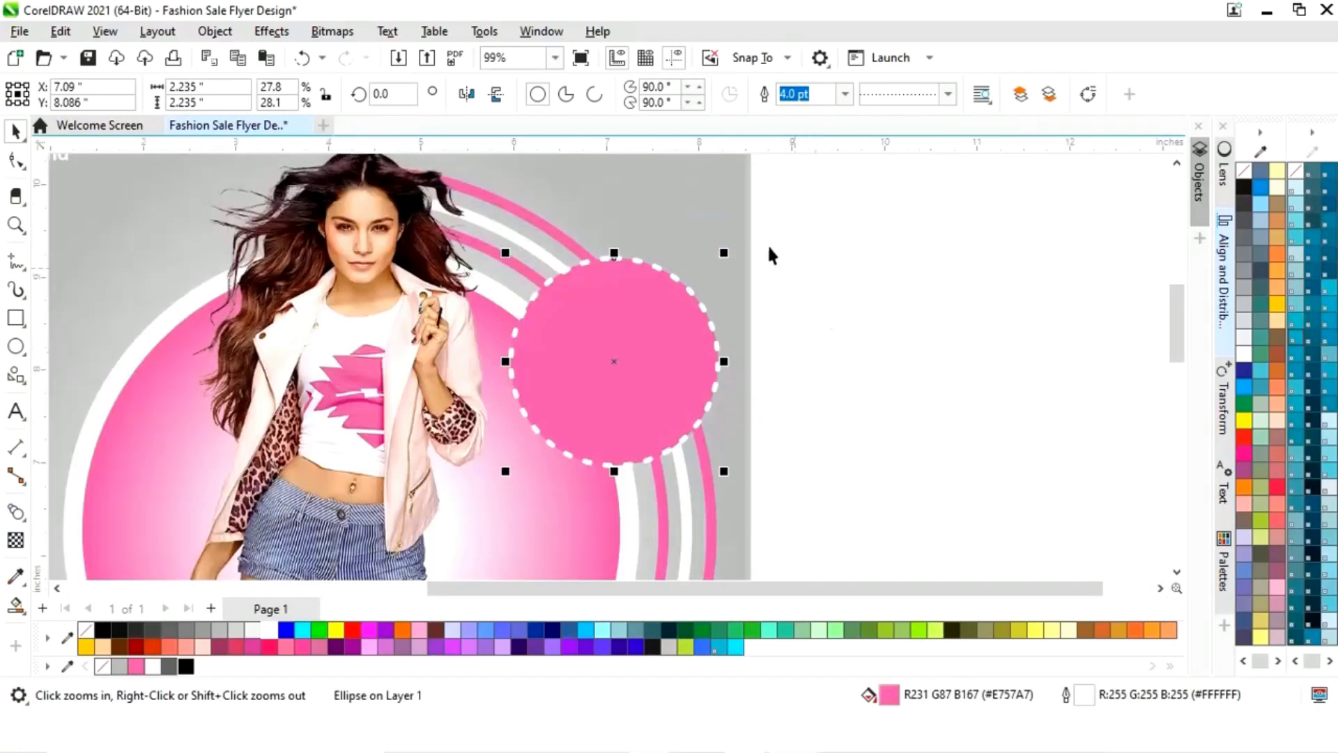
pyautogui.moveTo(731, 253); pyautogui.dragTo(713, 259)
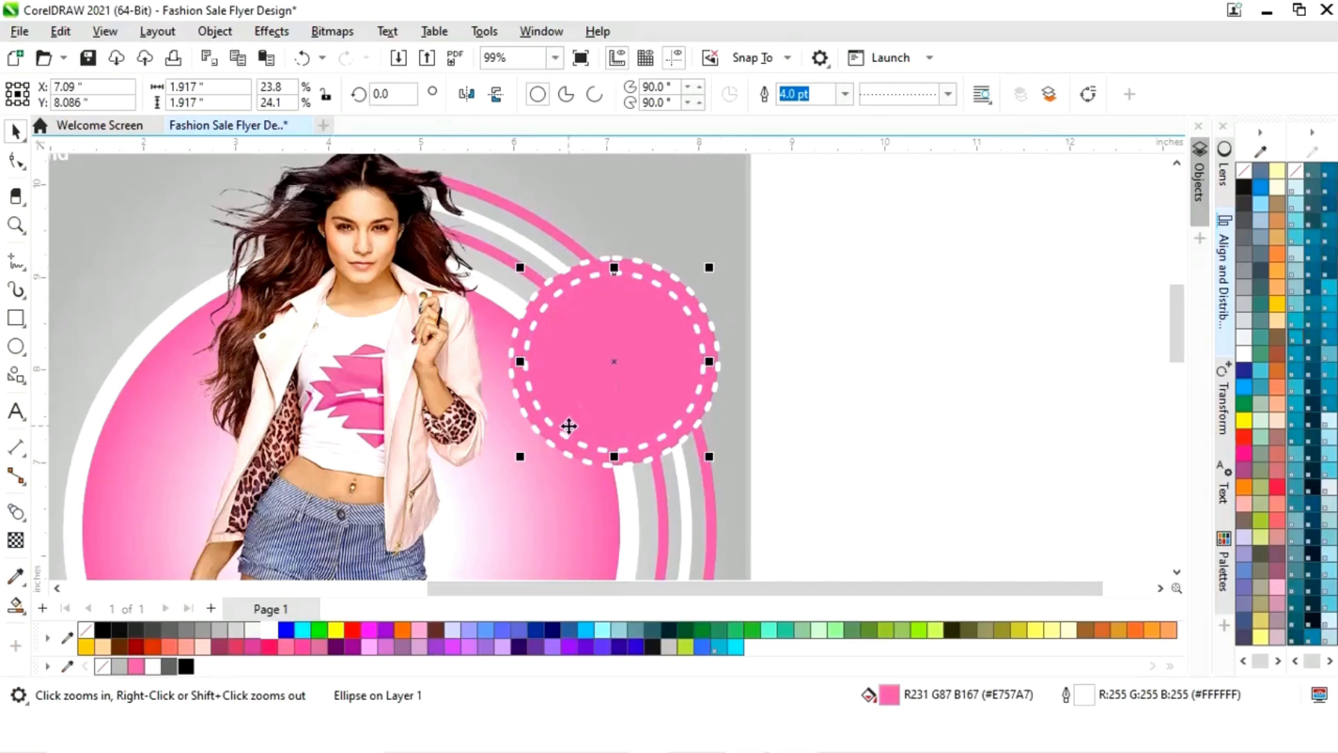
# - Fill the inner circle white, give it a pink outline and enlarge it from its center to about 2.01 inches
pyautogui.rightClick(136, 668)
pyautogui.click(151, 667)
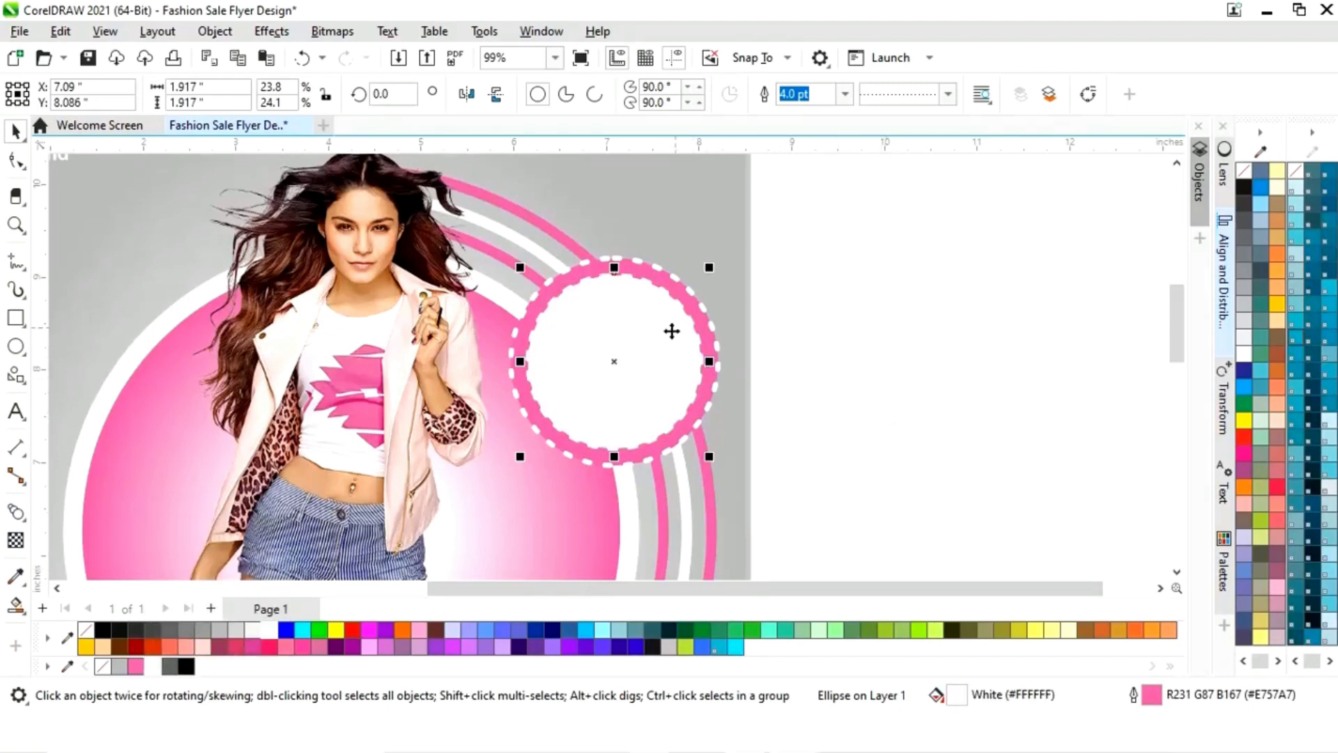
pyautogui.moveTo(710, 268); pyautogui.dragTo(718, 274)
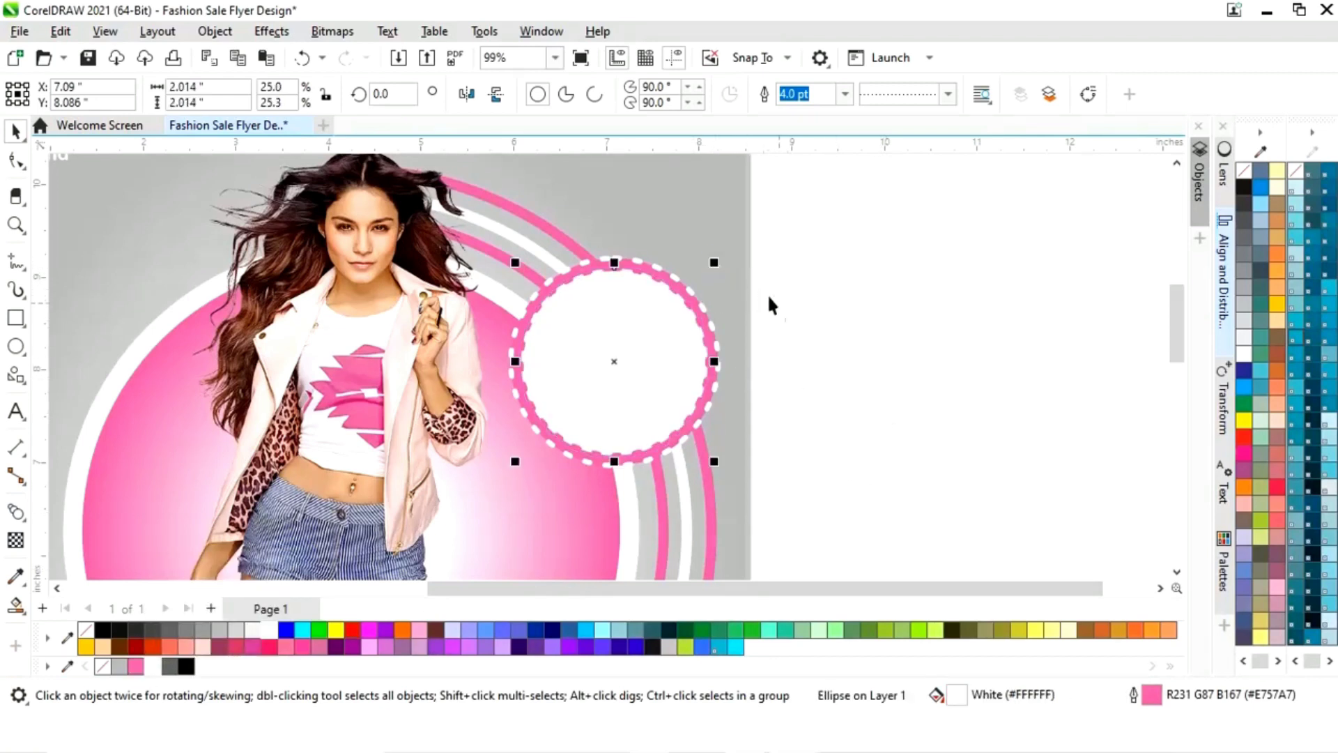
pyautogui.click(793, 309)
pyautogui.scroll(-3, 792, 329)
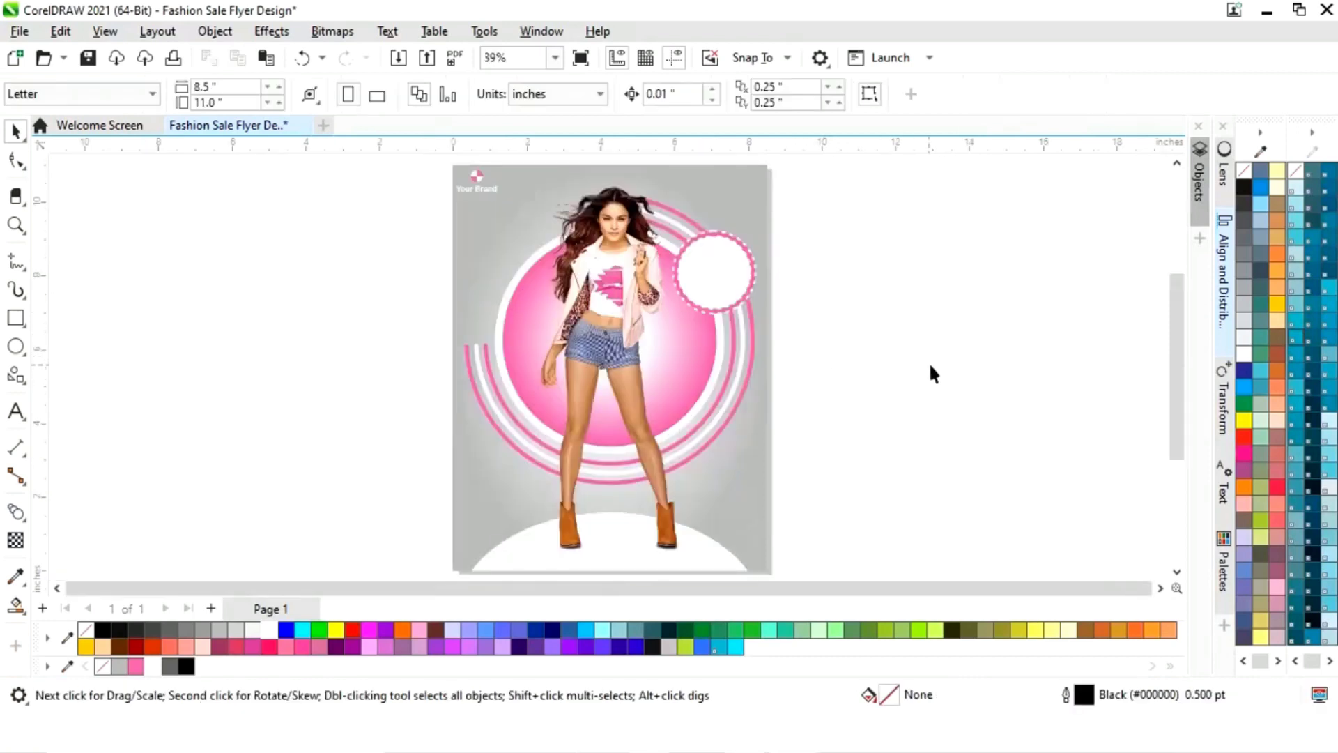
pyautogui.click(734, 272)
pyautogui.click(855, 345)
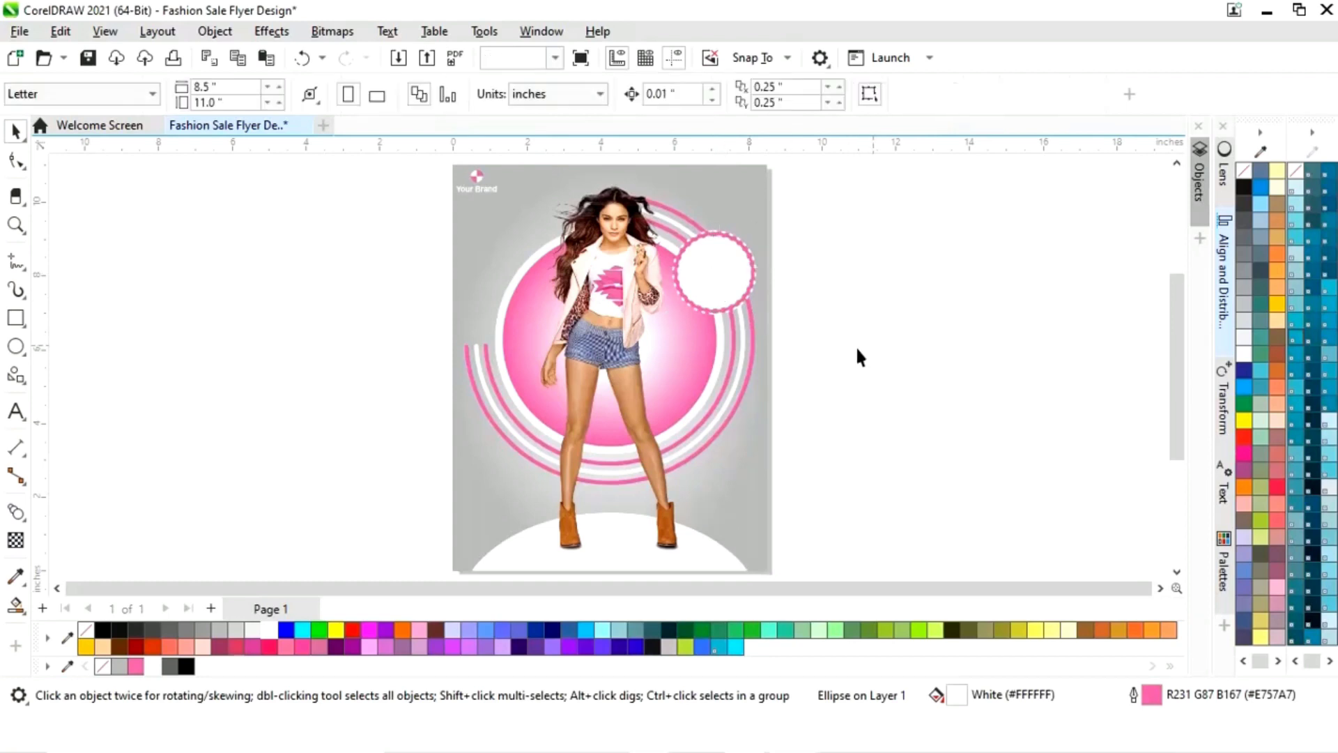
# - Copy the large white circle off the page, fill the copy pink and shrink it to a small circle about 1 inch wide
pyautogui.click(503, 291)
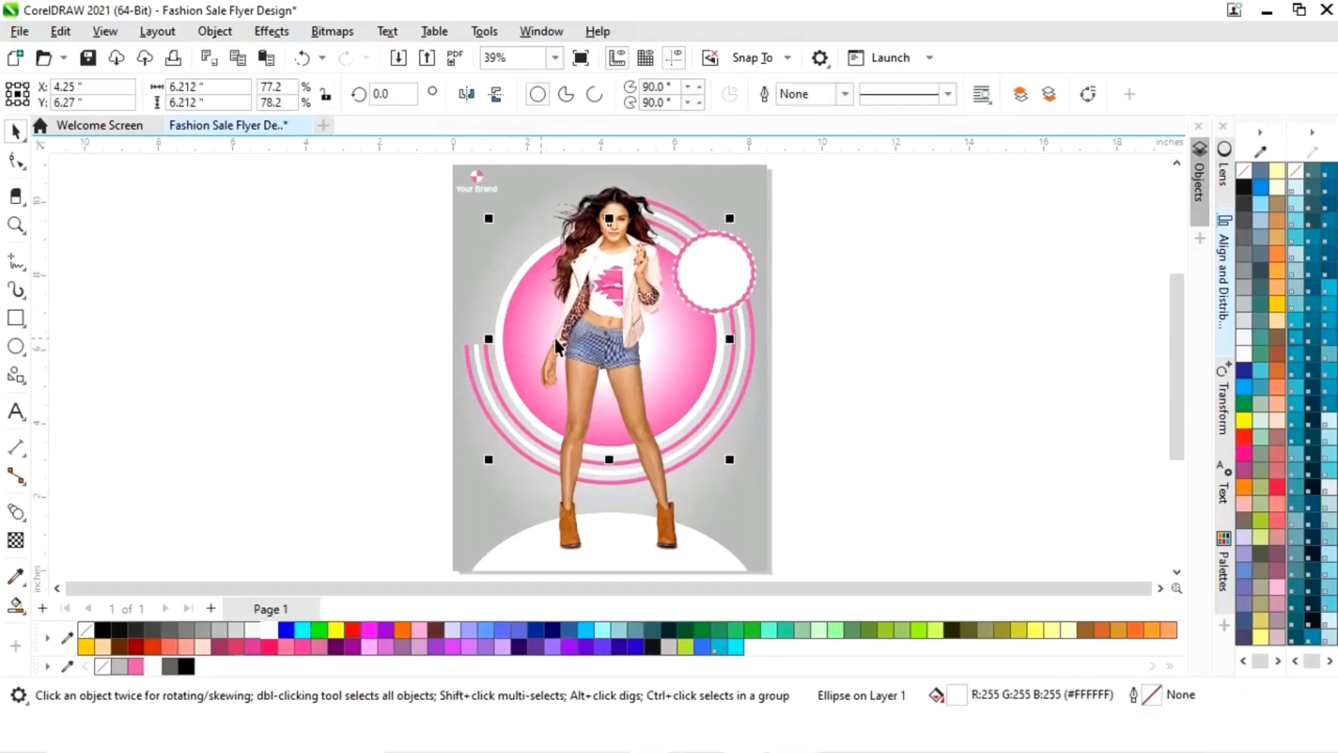
pyautogui.moveTo(620, 349); pyautogui.dragTo(894, 377)
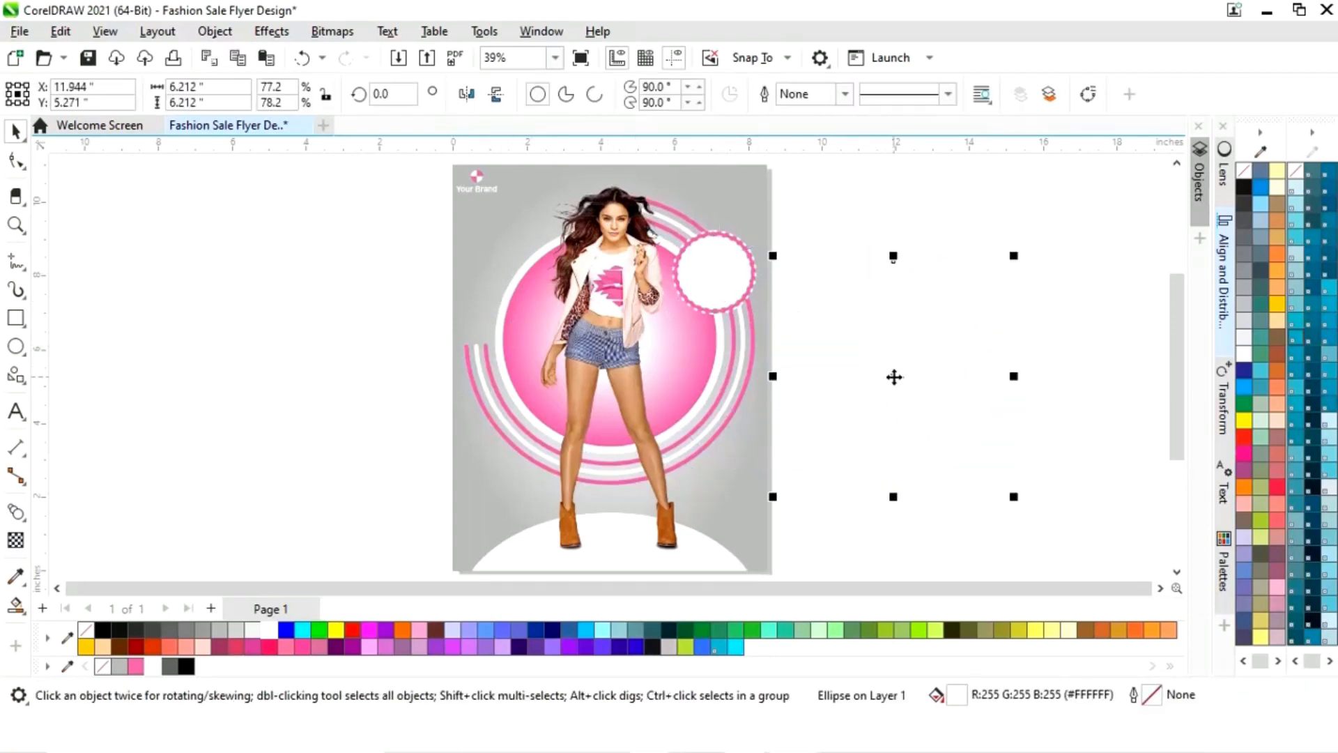
pyautogui.click(136, 666)
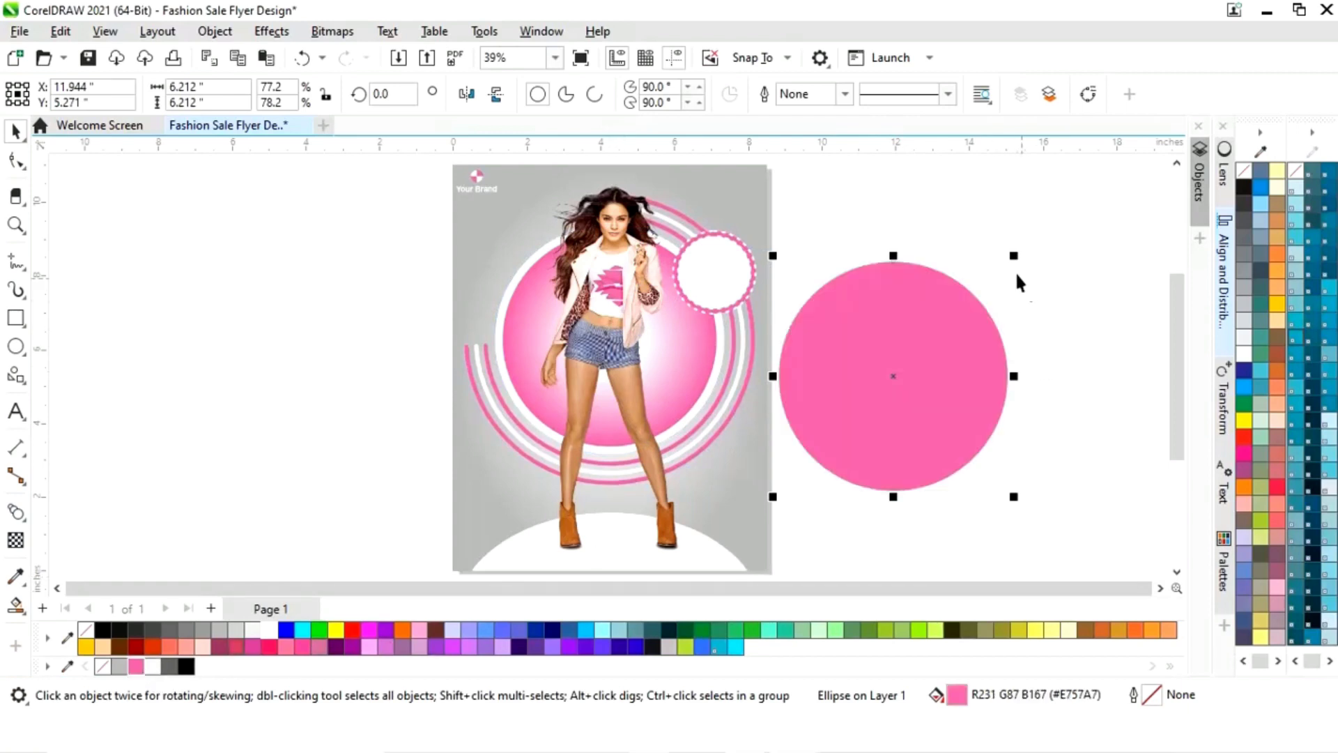
pyautogui.moveTo(1014, 256); pyautogui.dragTo(934, 329)
pyautogui.moveTo(895, 376); pyautogui.dragTo(1081, 306)
# - Enlarge the small pink circle on the page to about 1.28 inches and position it just above the white badge
pyautogui.click(817, 237)
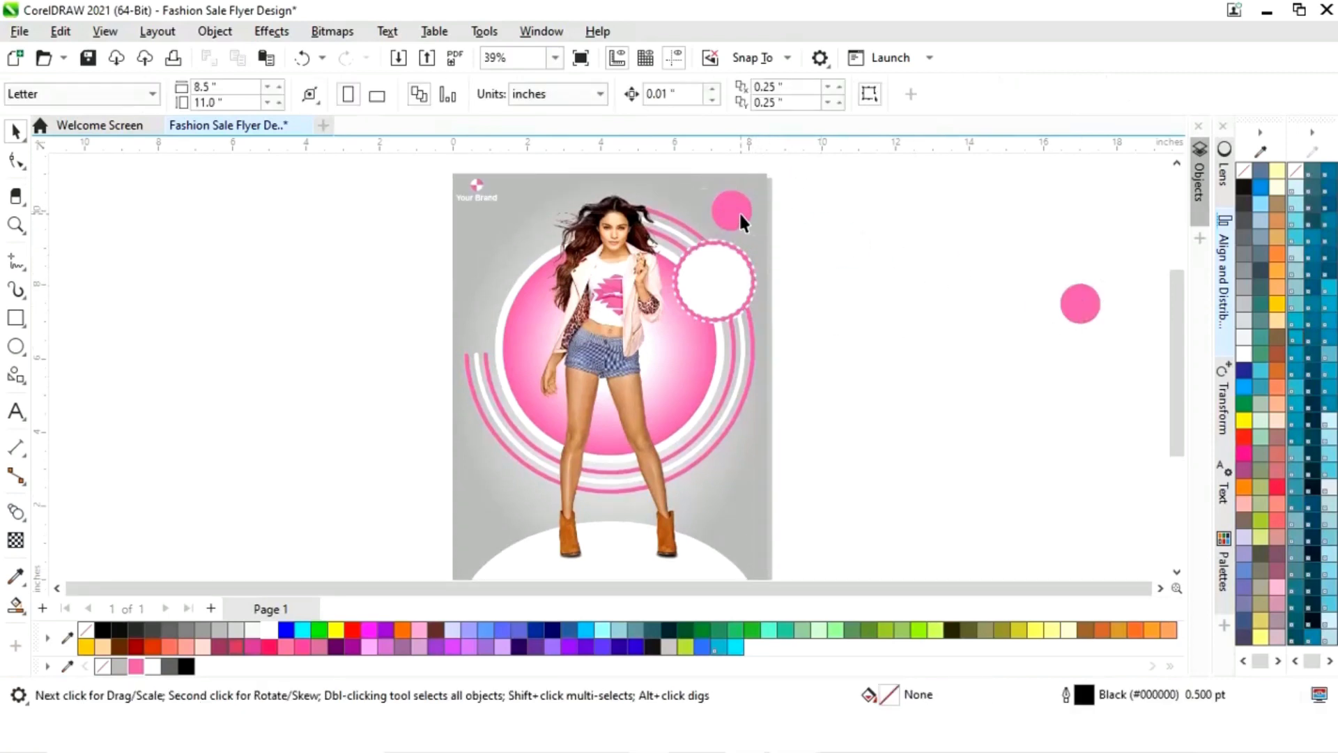
pyautogui.click(732, 210)
pyautogui.moveTo(730, 213); pyautogui.dragTo(751, 175)
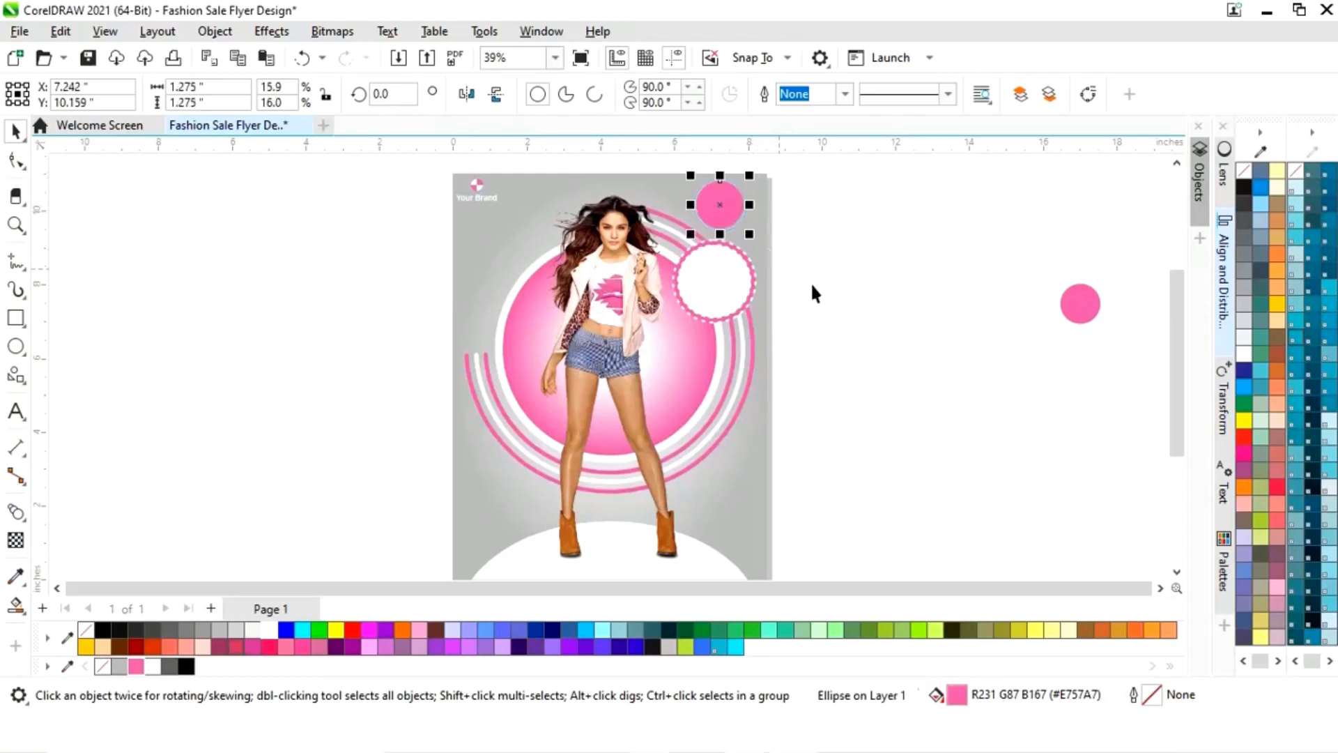
# - Apply a uniform transparency of 34 to the pink circle above the white badge
pyautogui.click(16, 541)
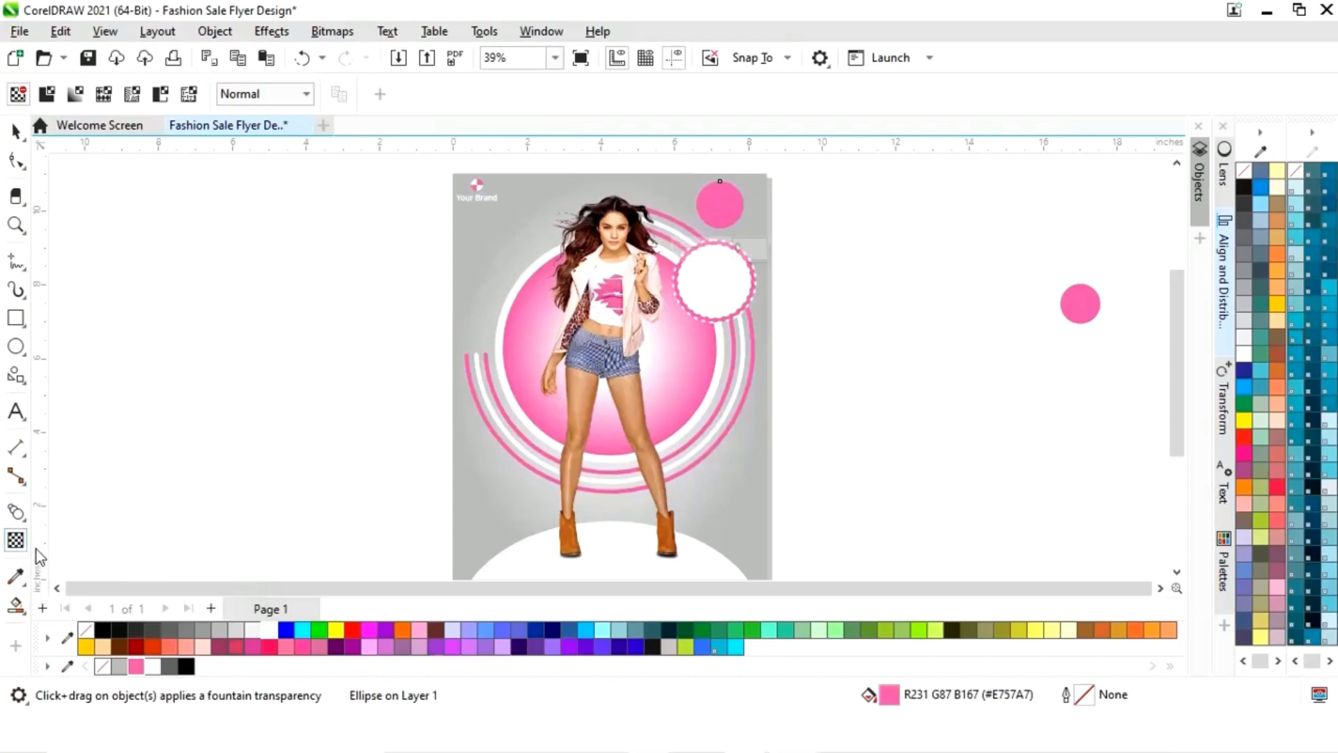
pyautogui.click(743, 338)
pyautogui.click(696, 249)
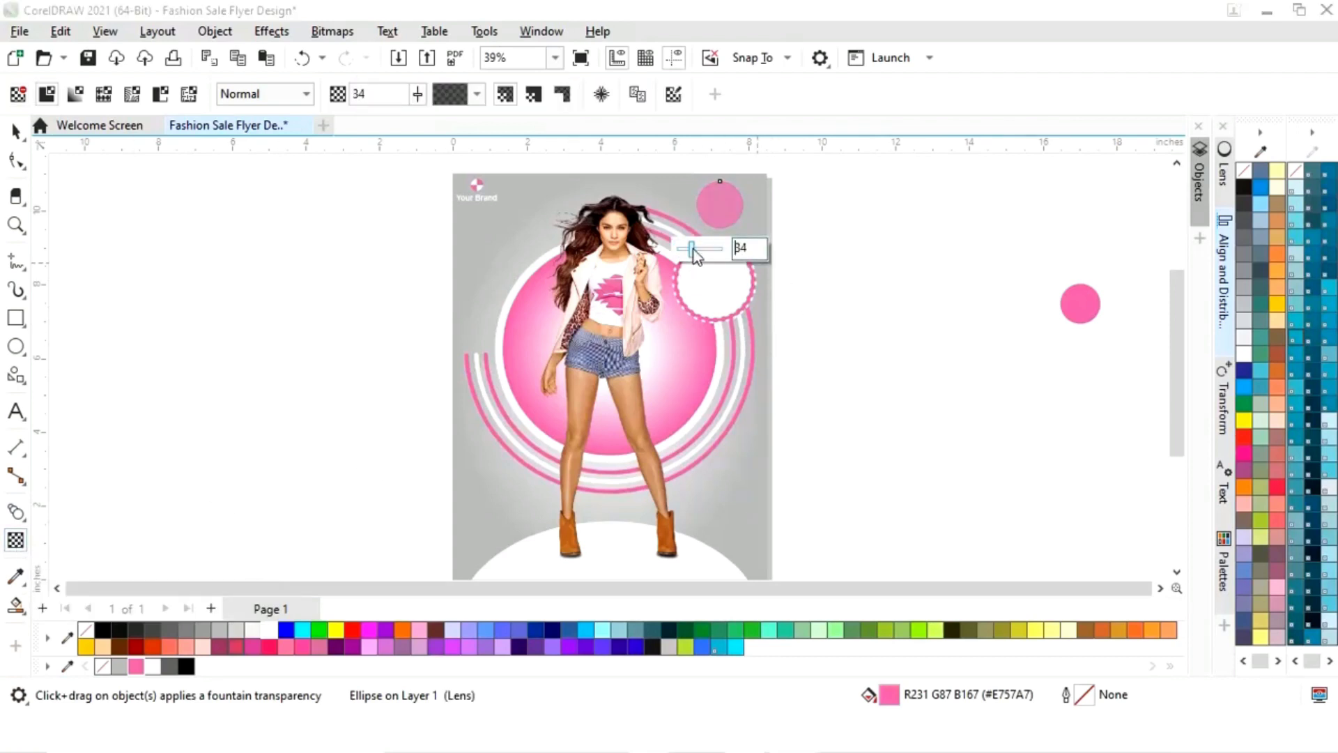
pyautogui.click(16, 131)
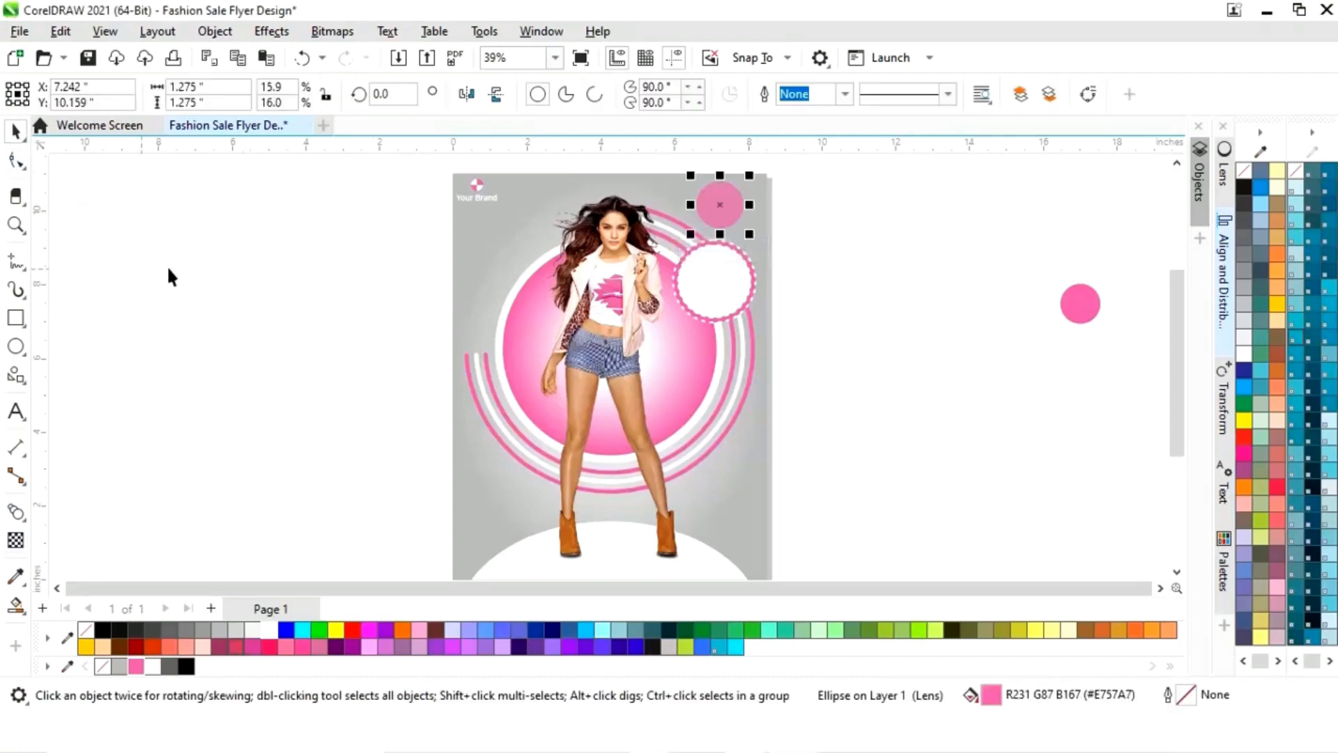
# - Copy the transparent pink circle to the page's lower-left corner and over the large circle's lower-right edge, filling the second copy white
pyautogui.moveTo(720, 202); pyautogui.dragTo(488, 544)
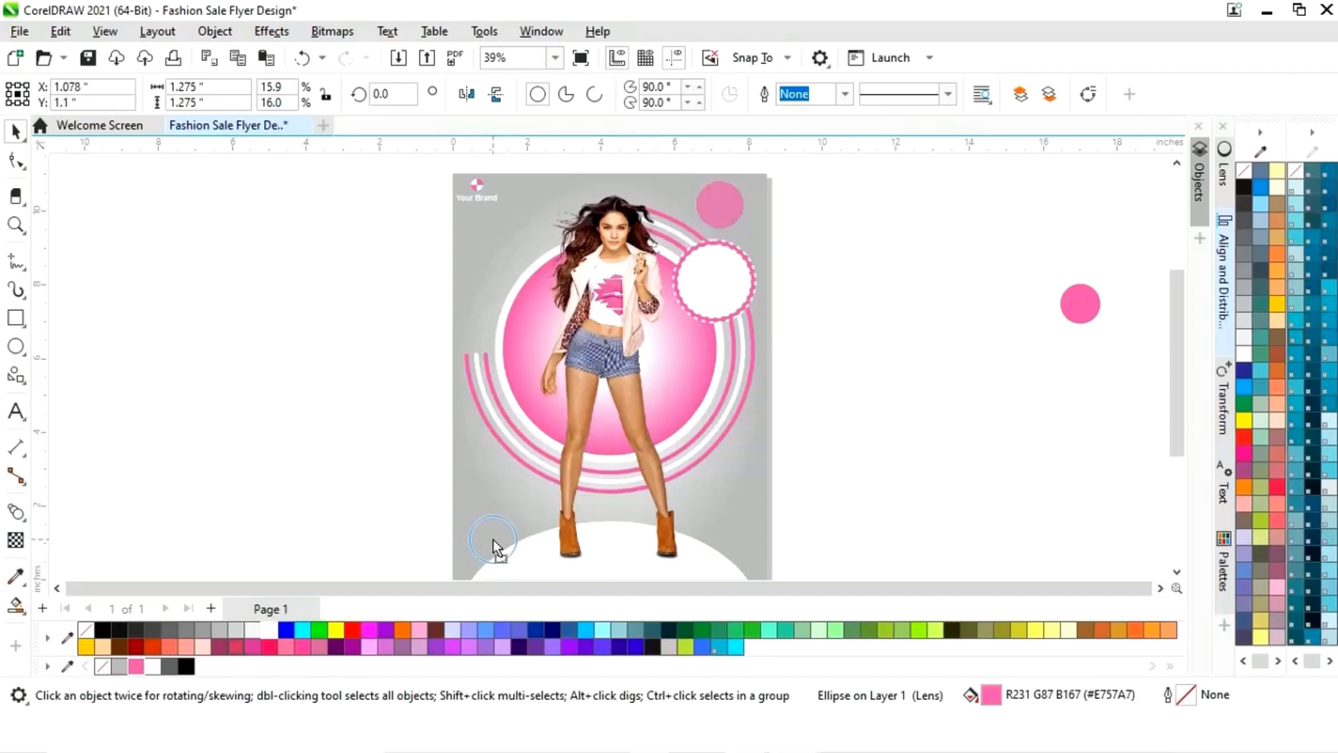
pyautogui.moveTo(495, 538); pyautogui.dragTo(668, 439)
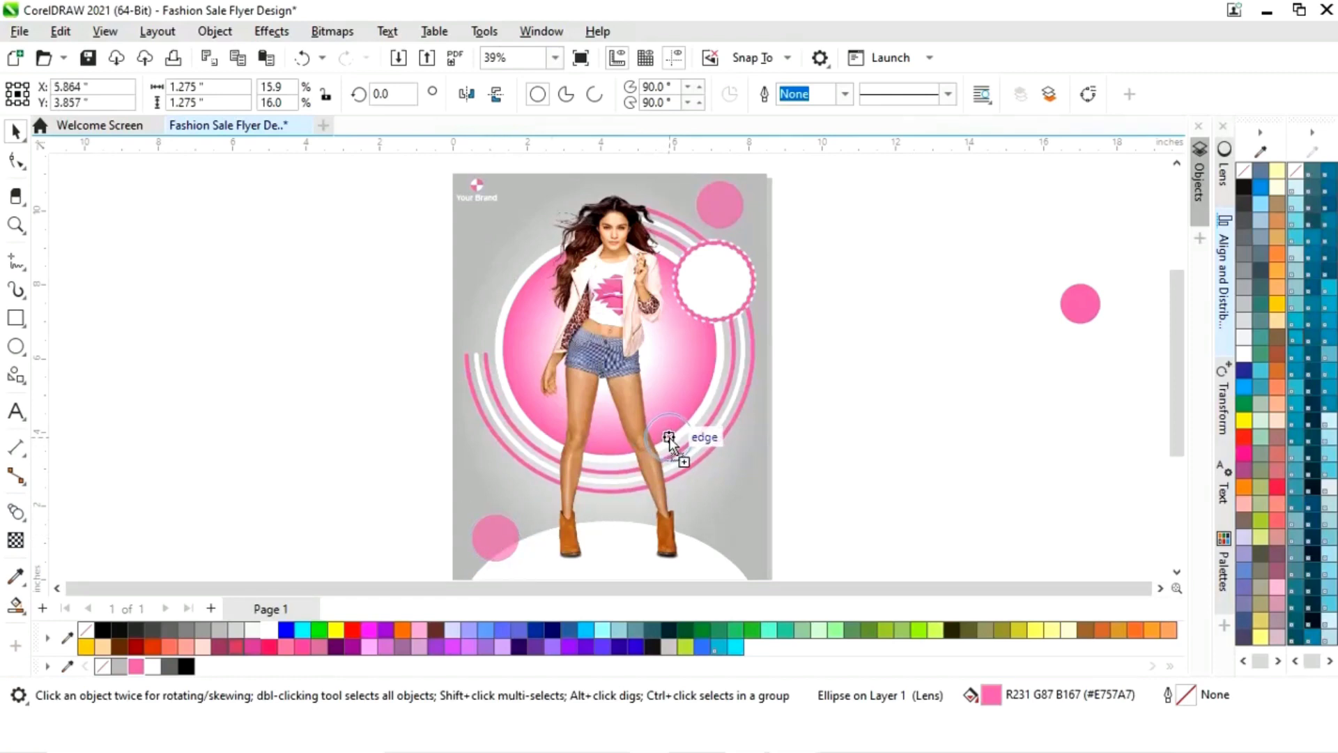
# - Enlarge the off-page pink circle to about 1.44 inches and place it at the upper-left edge of the large circle
pyautogui.click(1081, 303)
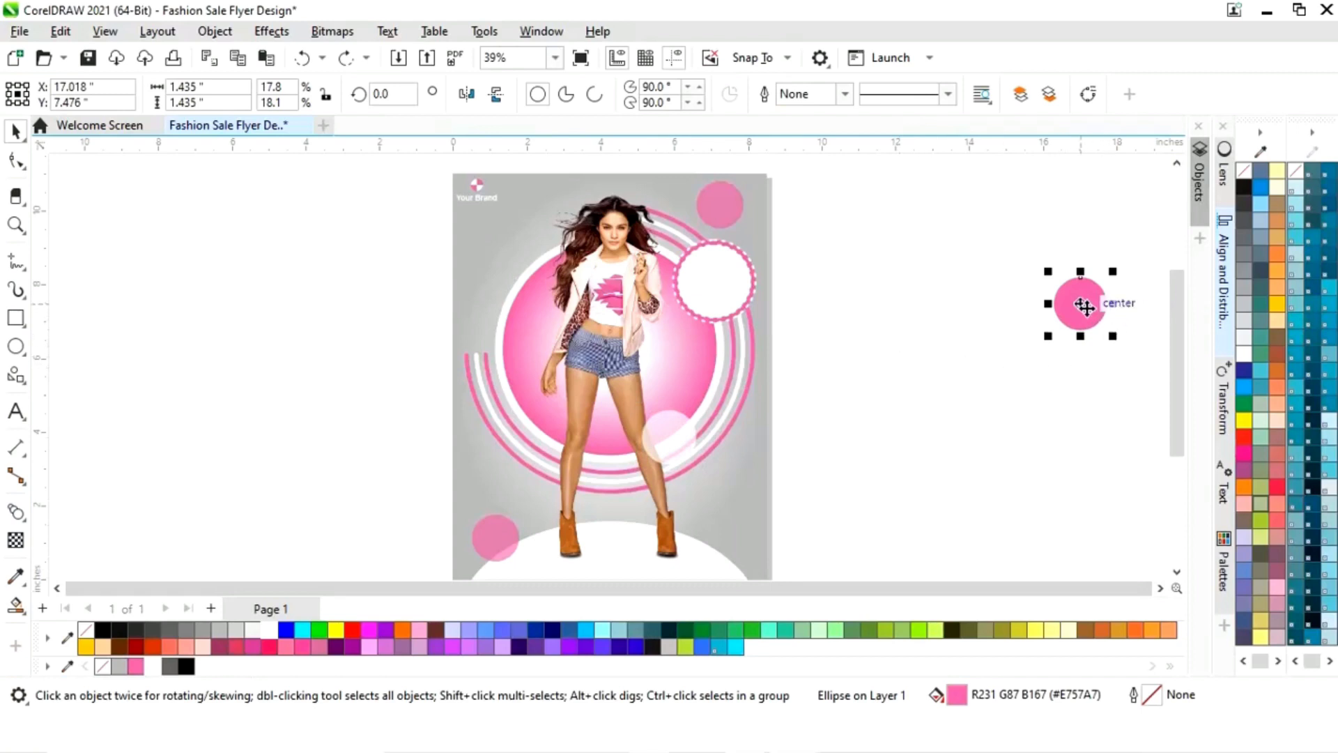
pyautogui.moveTo(1082, 300); pyautogui.dragTo(536, 291)
pyautogui.moveTo(522, 246); pyautogui.dragTo(521, 244)
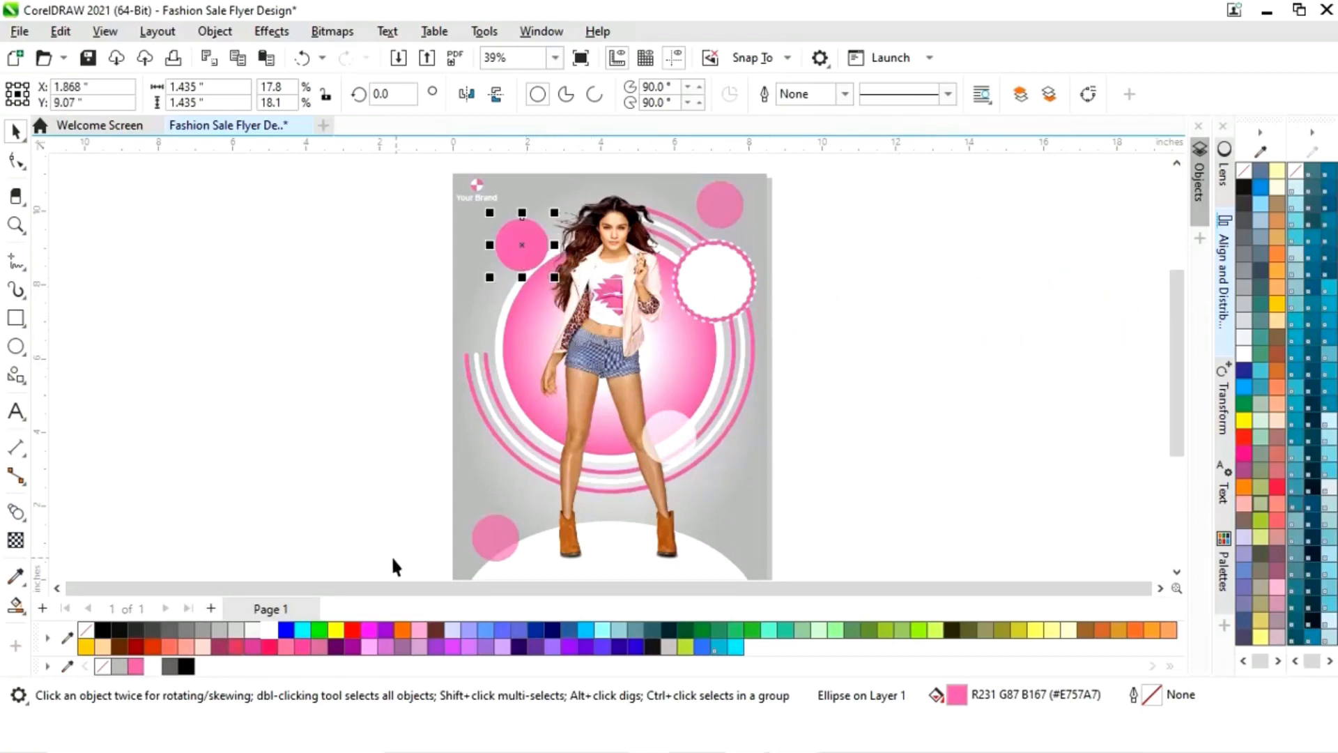
# - Give the pink circle beside the model's hair a white outline and make the outline thicker
pyautogui.rightClick(154, 667)
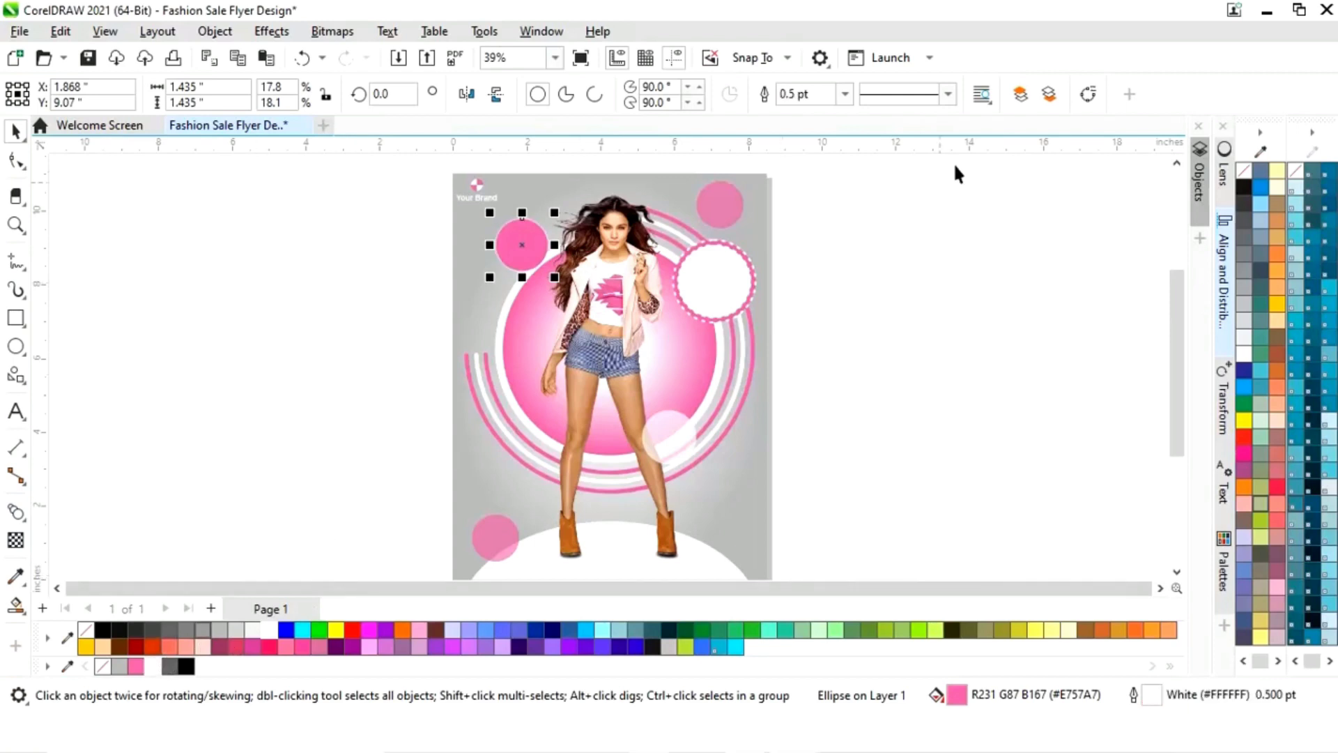
pyautogui.click(845, 94)
pyautogui.click(800, 201)
pyautogui.click(845, 94)
pyautogui.click(800, 217)
pyautogui.click(797, 220)
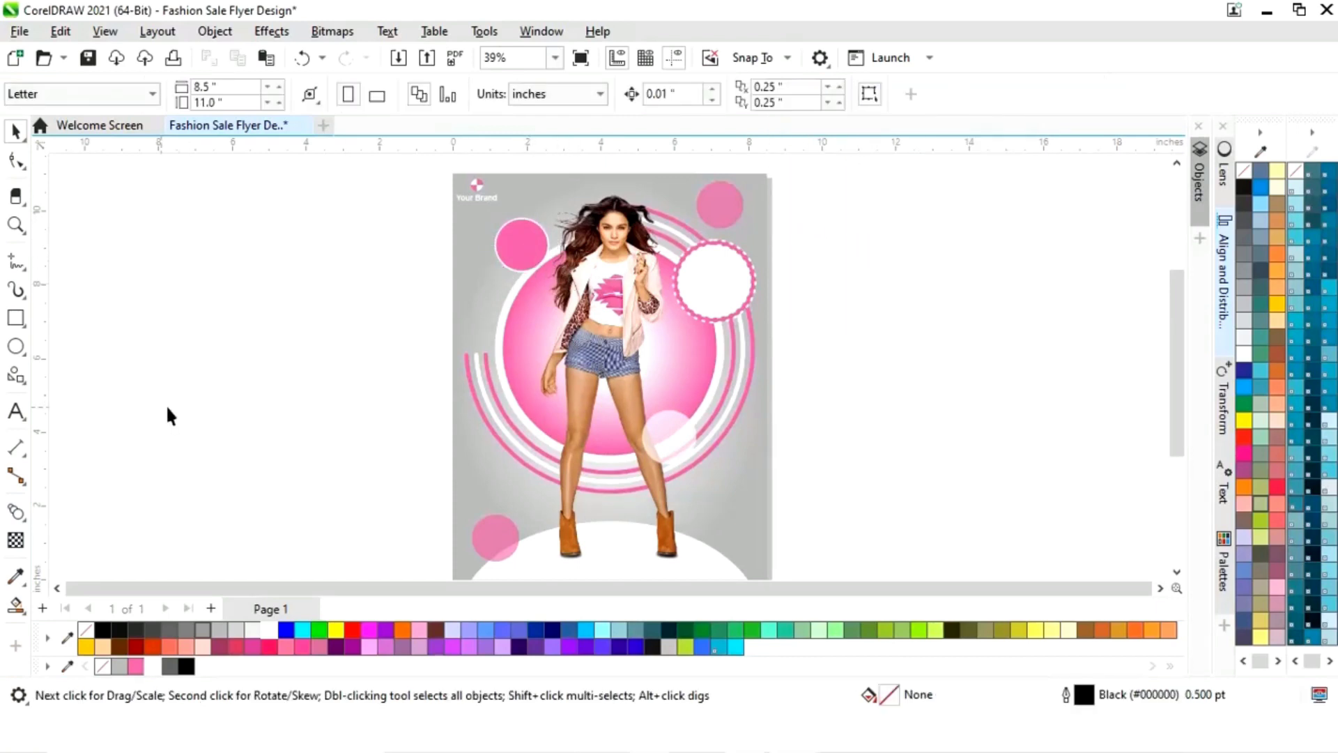
# - Add the text "New Arrival" on two lines beside the page and align it to the center
pyautogui.press('z')
pyautogui.moveTo(446, 212); pyautogui.dragTo(592, 291)
pyautogui.click(15, 411)
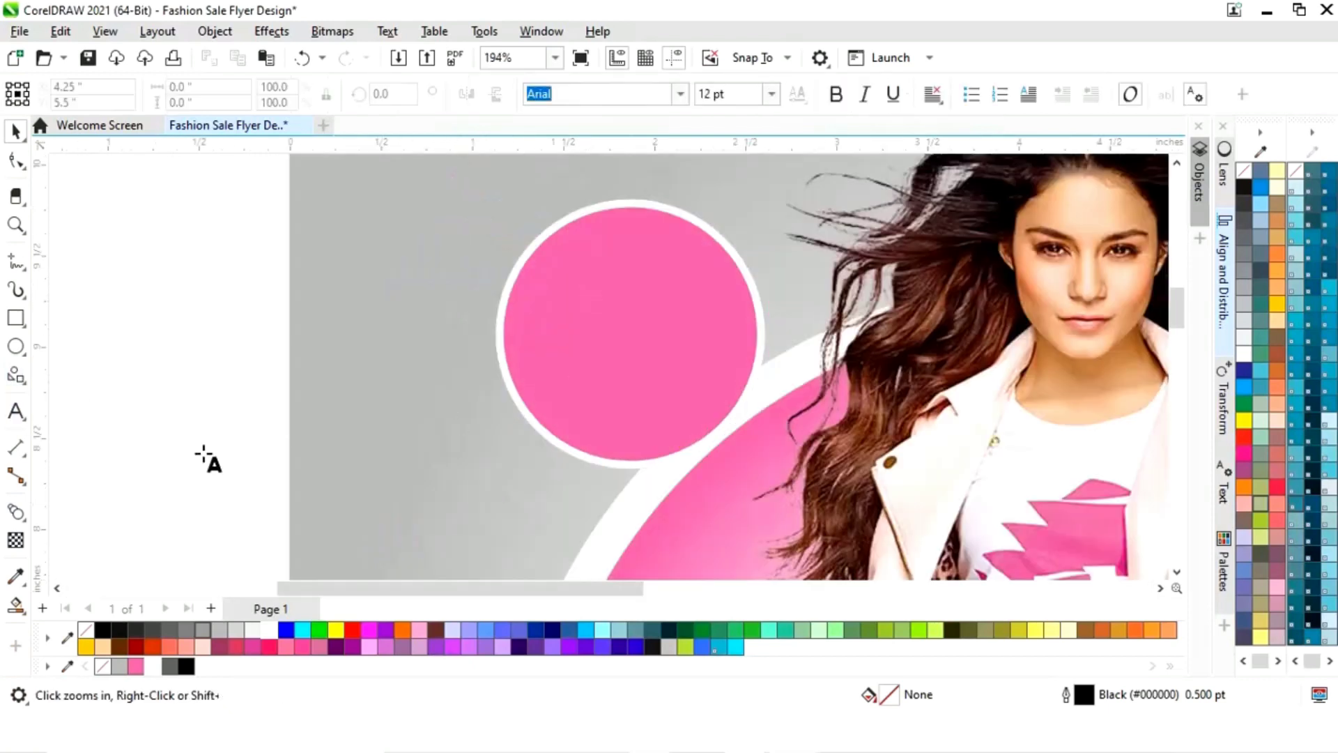
pyautogui.click(144, 468)
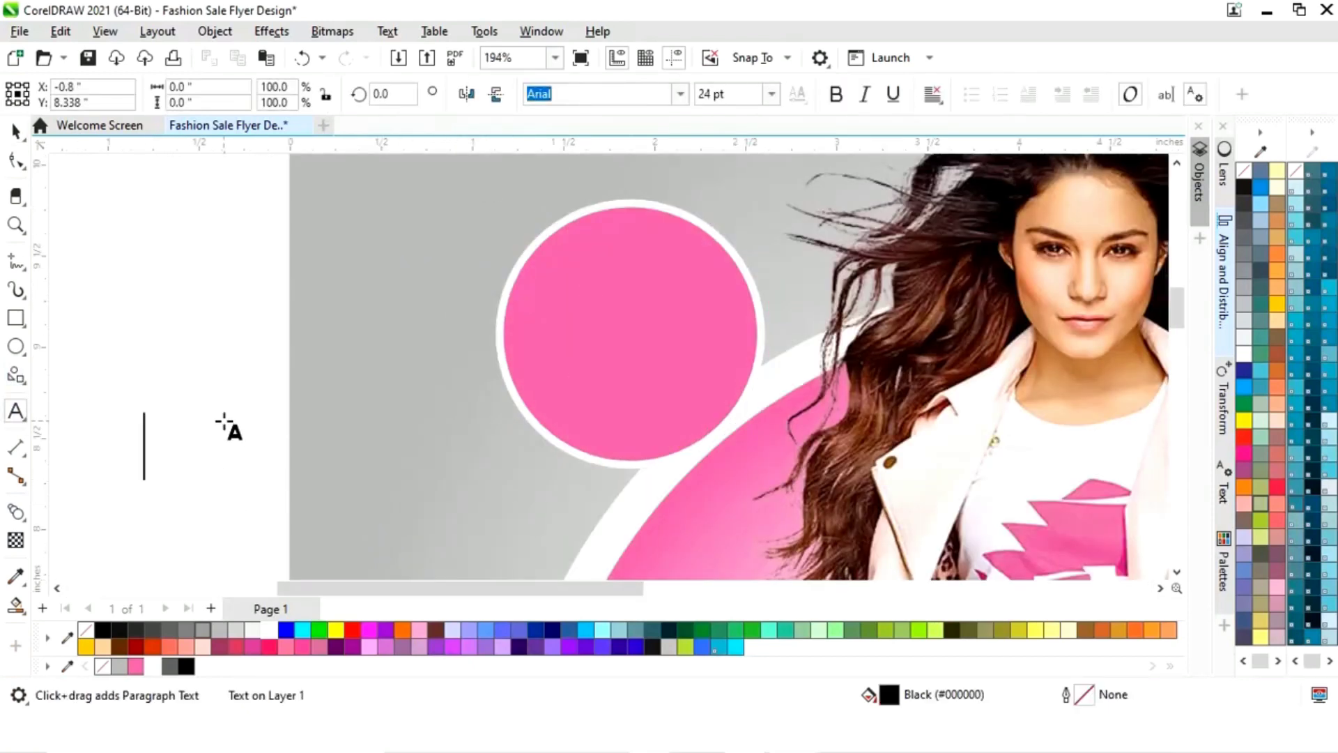
pyautogui.write('New ')
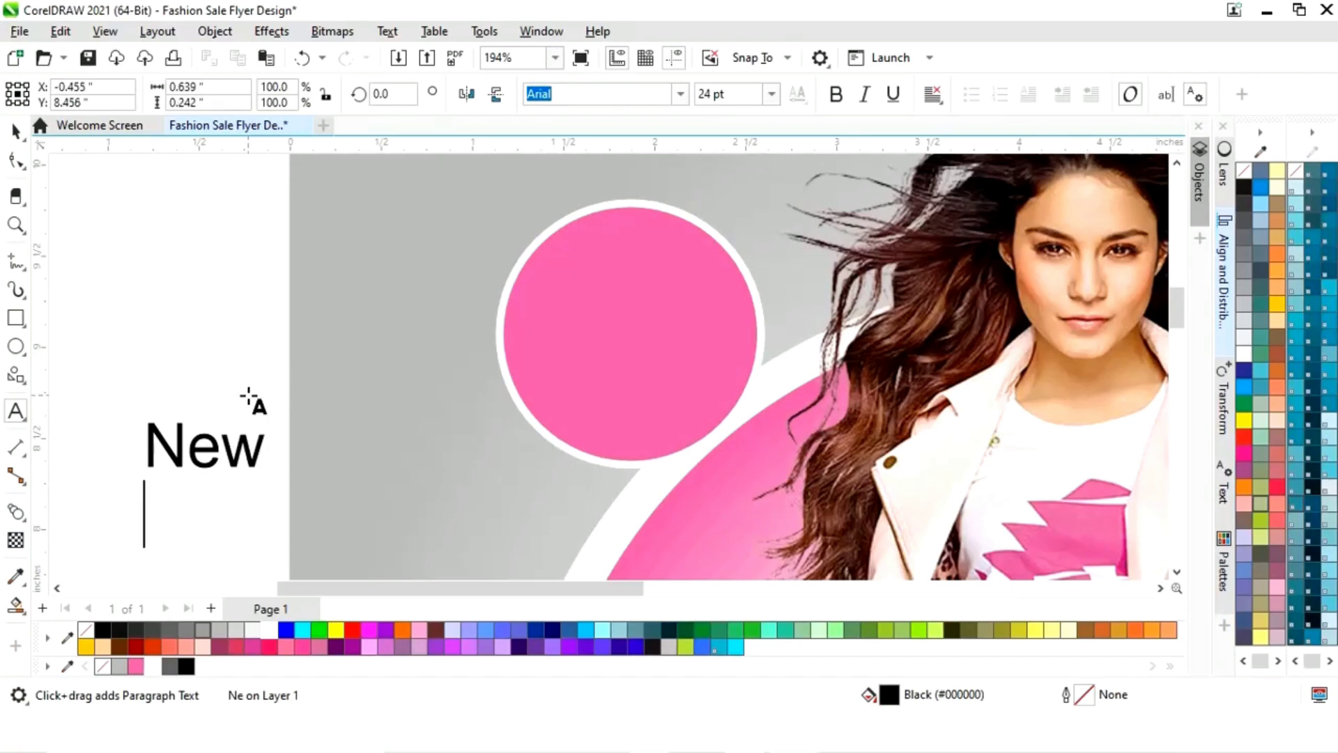
pyautogui.write('Arrival')
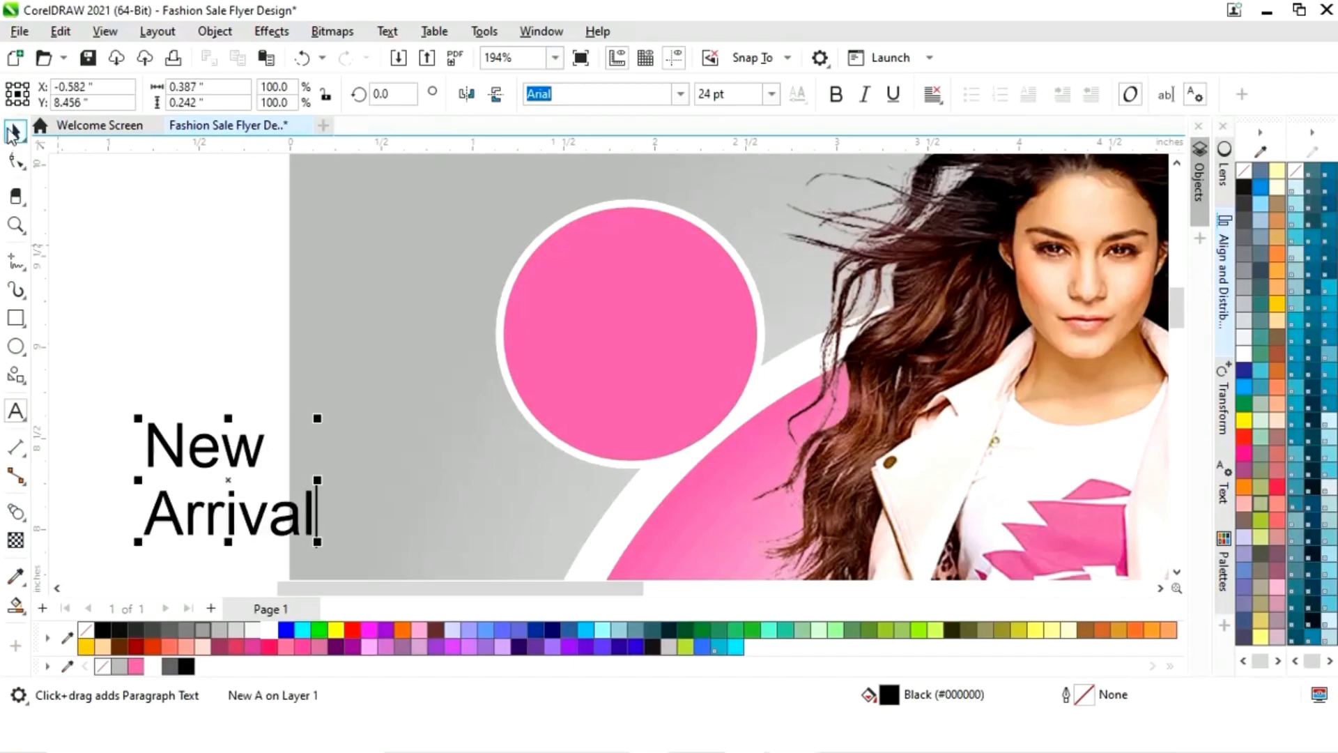
pyautogui.click(13, 132)
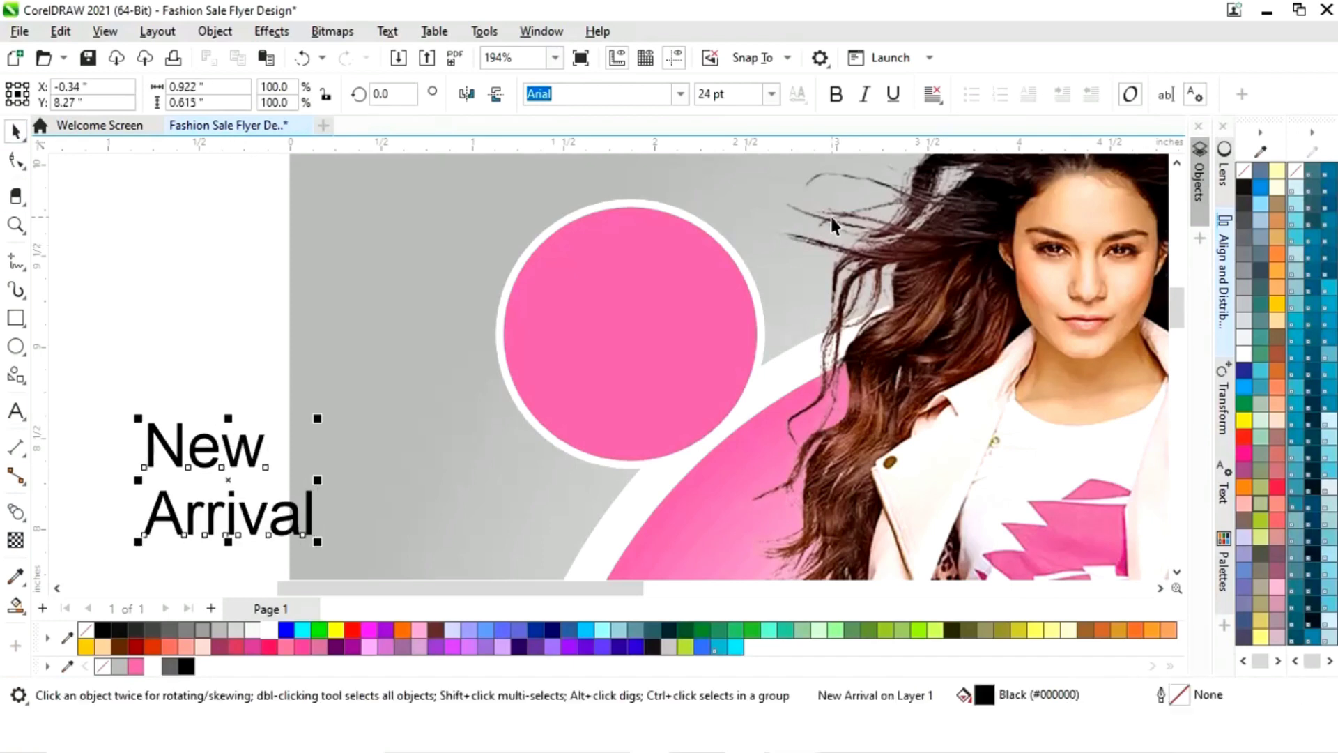
pyautogui.click(942, 103)
pyautogui.click(964, 167)
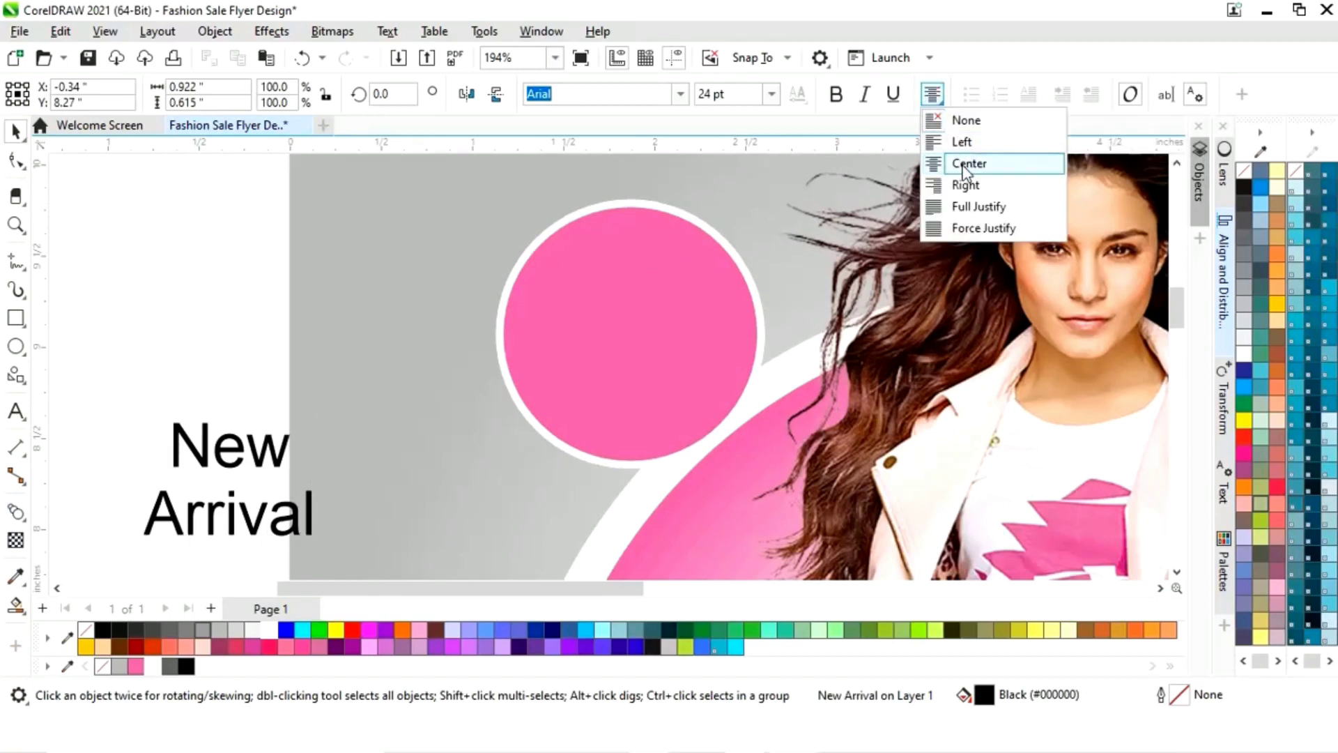
pyautogui.click(965, 167)
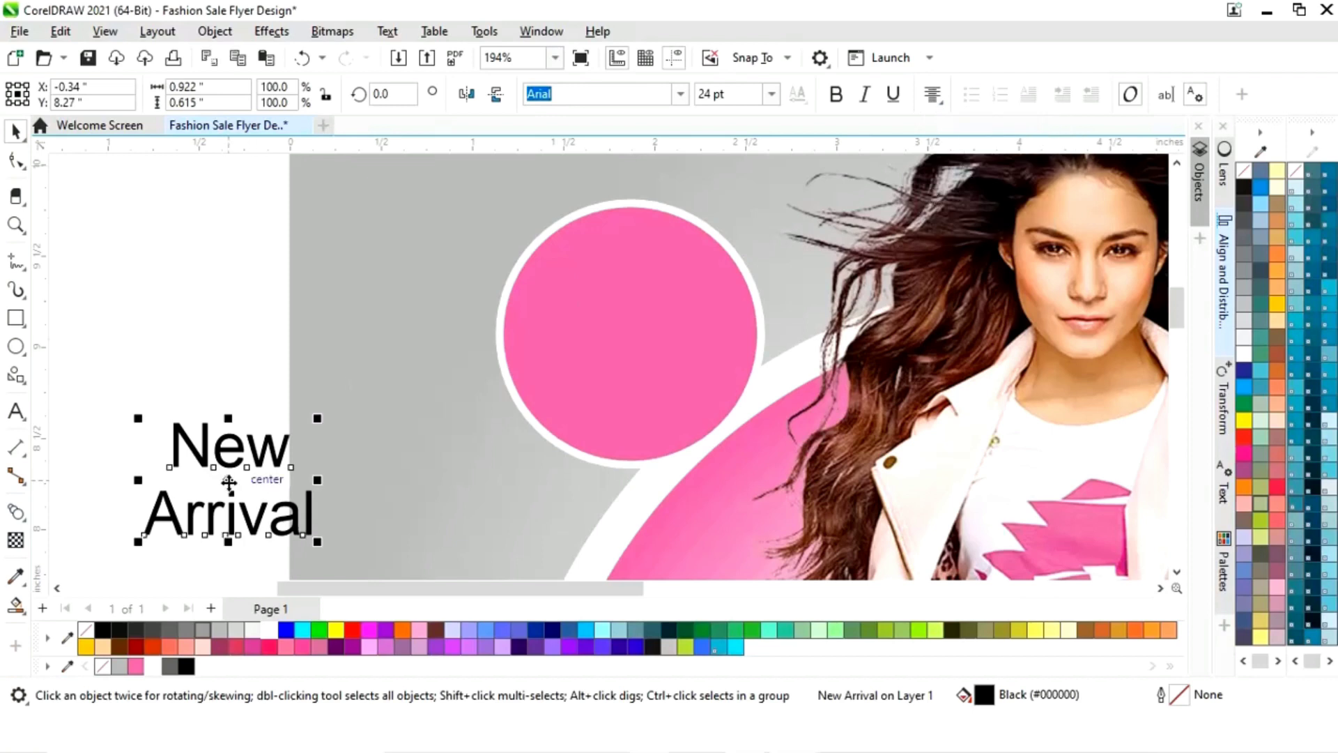
# - Place the New Arrival text inside the white-outlined pink circle and make it white, bold and about 26 pt
pyautogui.moveTo(229, 481); pyautogui.dragTo(631, 328)
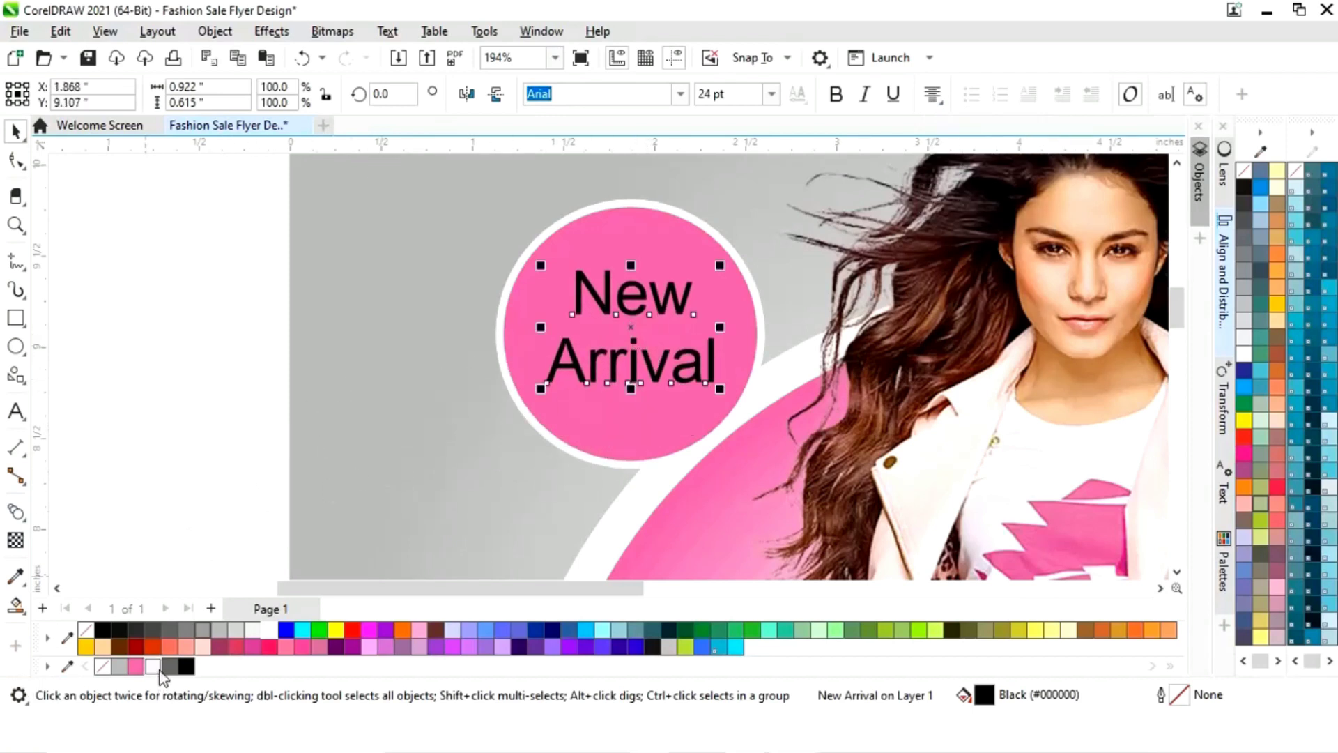
pyautogui.click(153, 666)
pyautogui.click(836, 94)
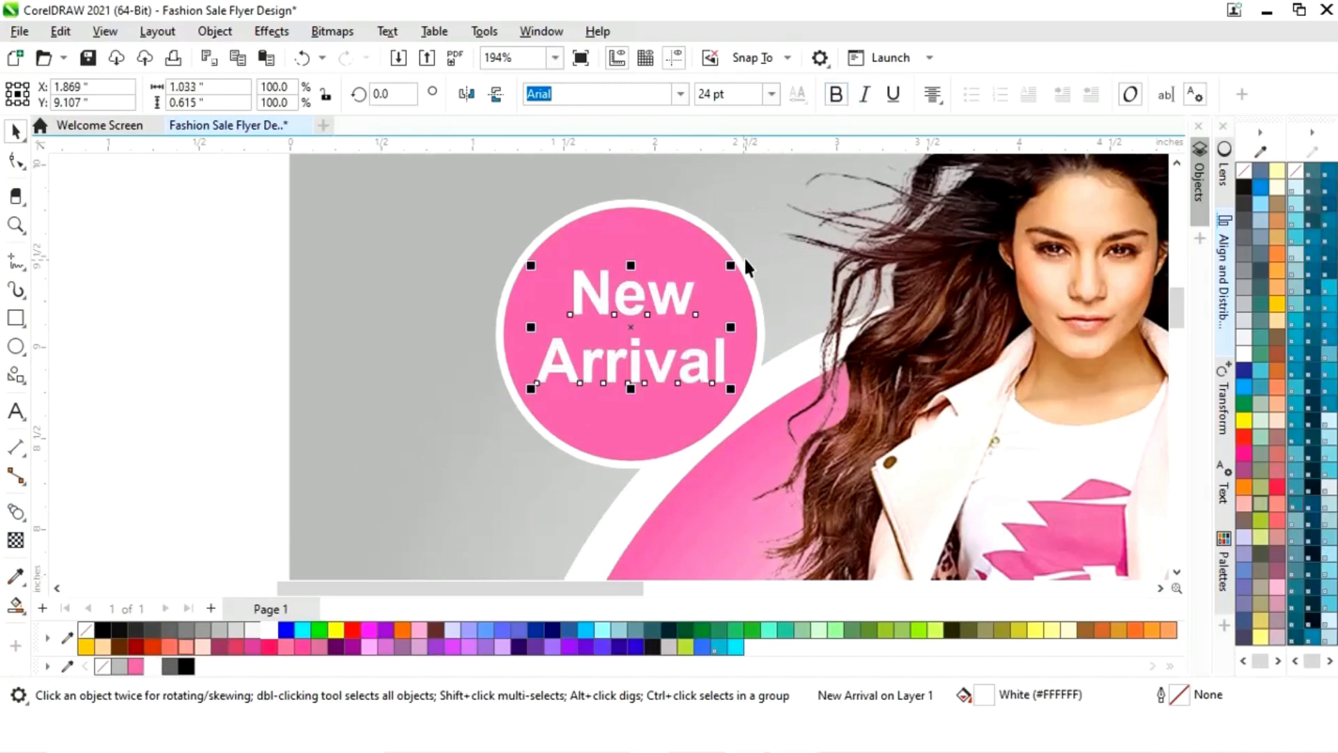
pyautogui.moveTo(720, 266); pyautogui.dragTo(740, 258)
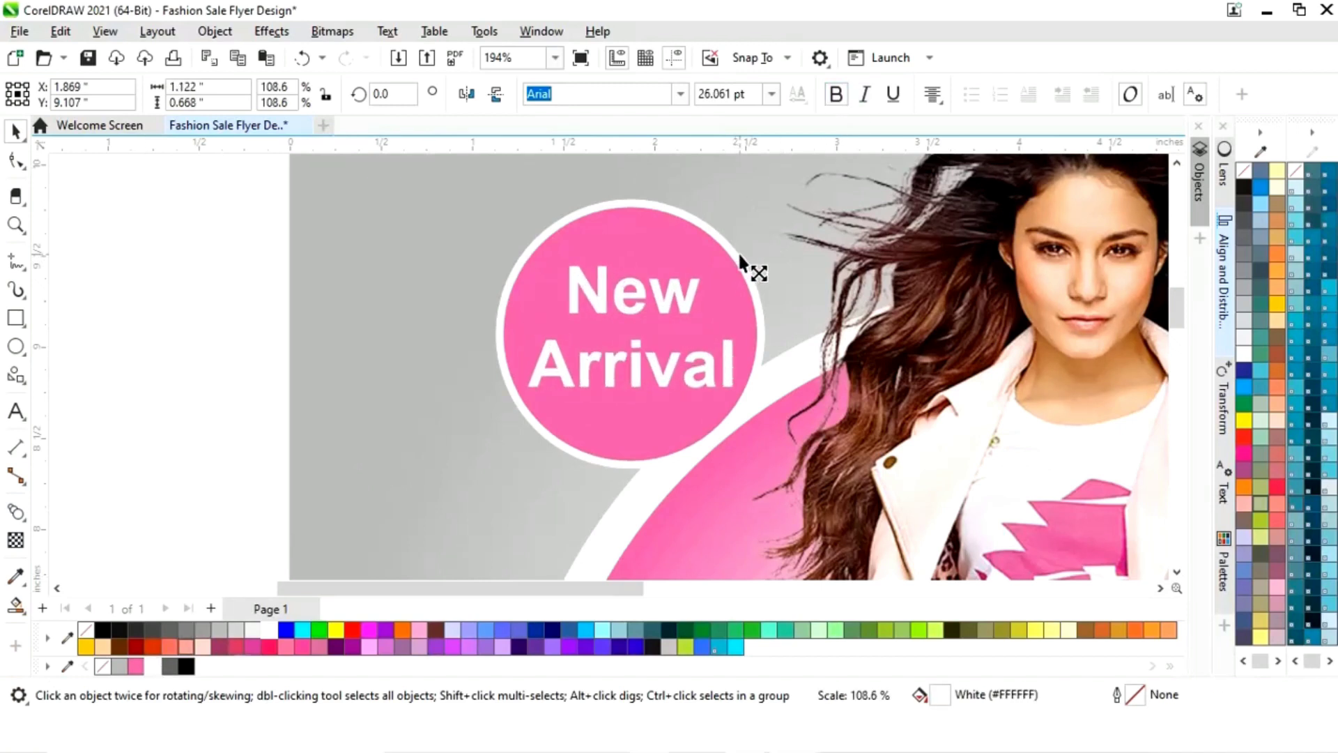
pyautogui.hotkey('shift', 'F4')
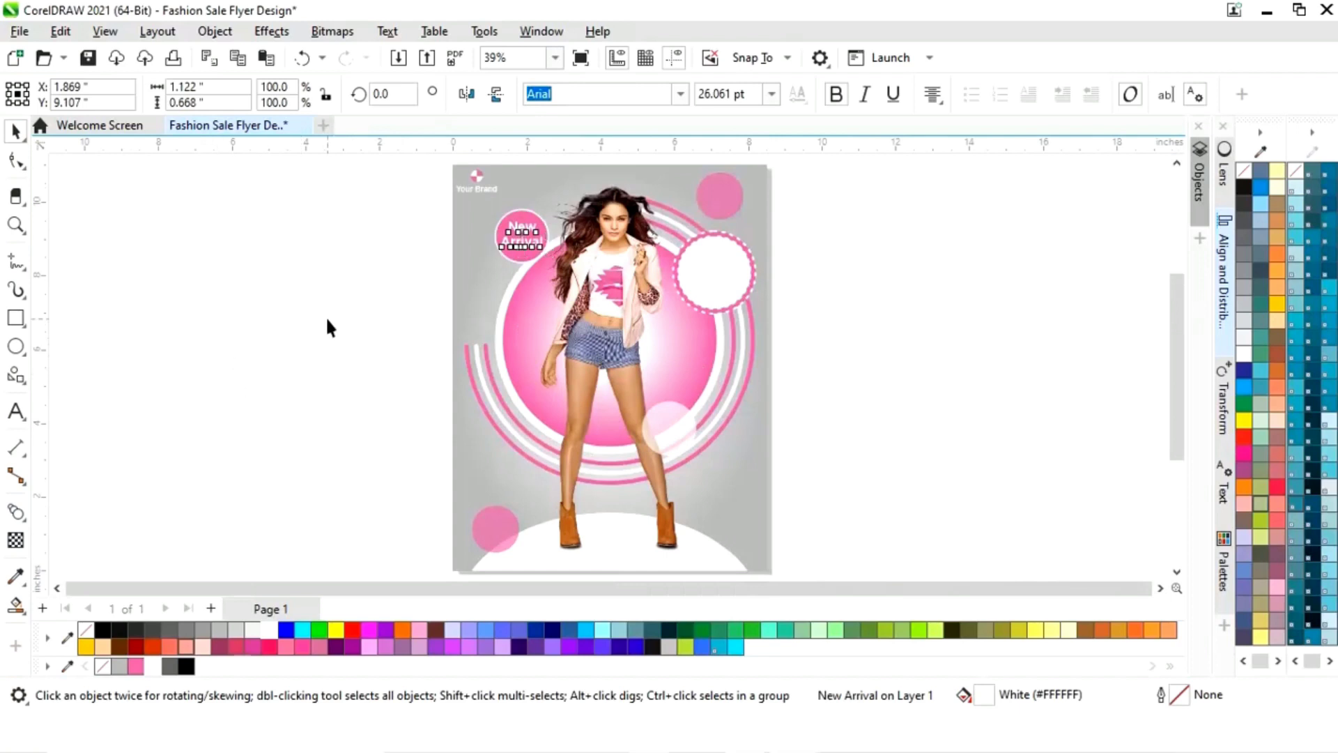
pyautogui.click(328, 324)
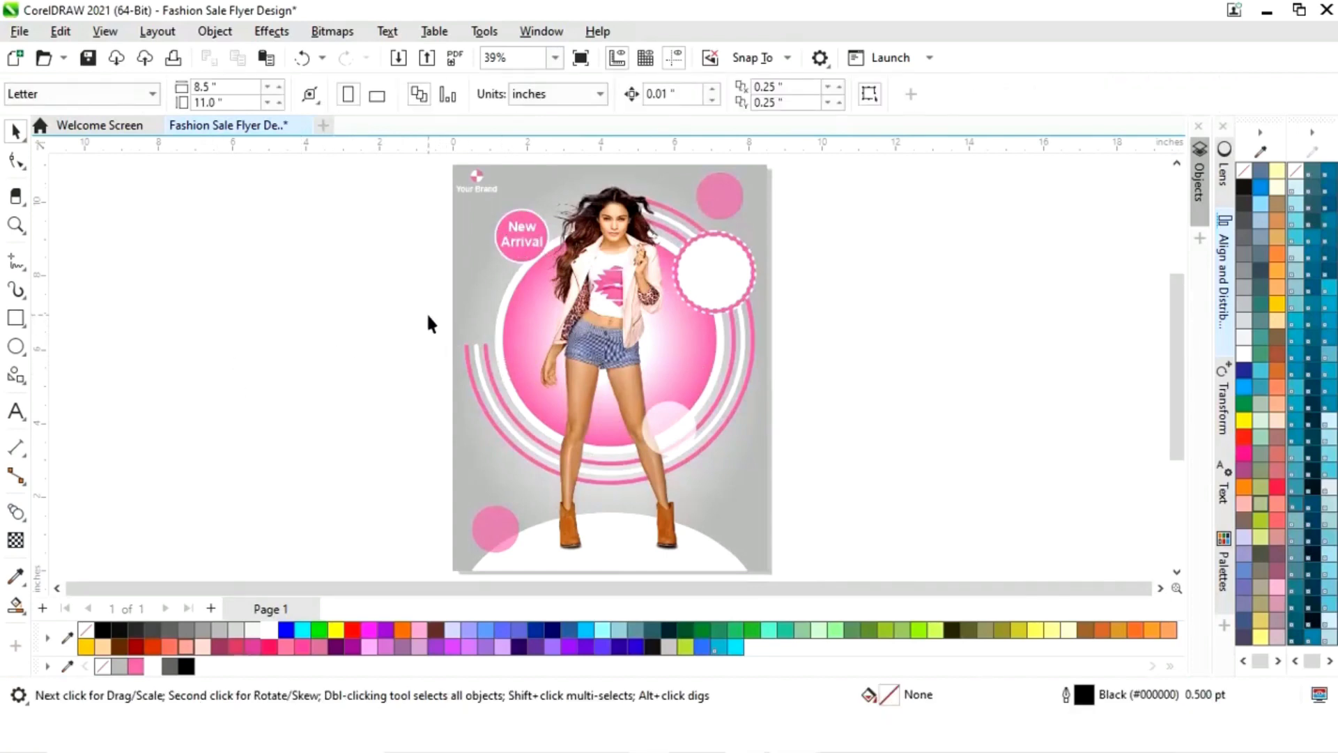
# - Shrink the New Arrival circle together with its text to about 1.09 inches and shift it slightly toward the model
pyautogui.moveTo(567, 208); pyautogui.dragTo(557, 209)
pyautogui.press('z')
pyautogui.moveTo(437, 188); pyautogui.dragTo(516, 235)
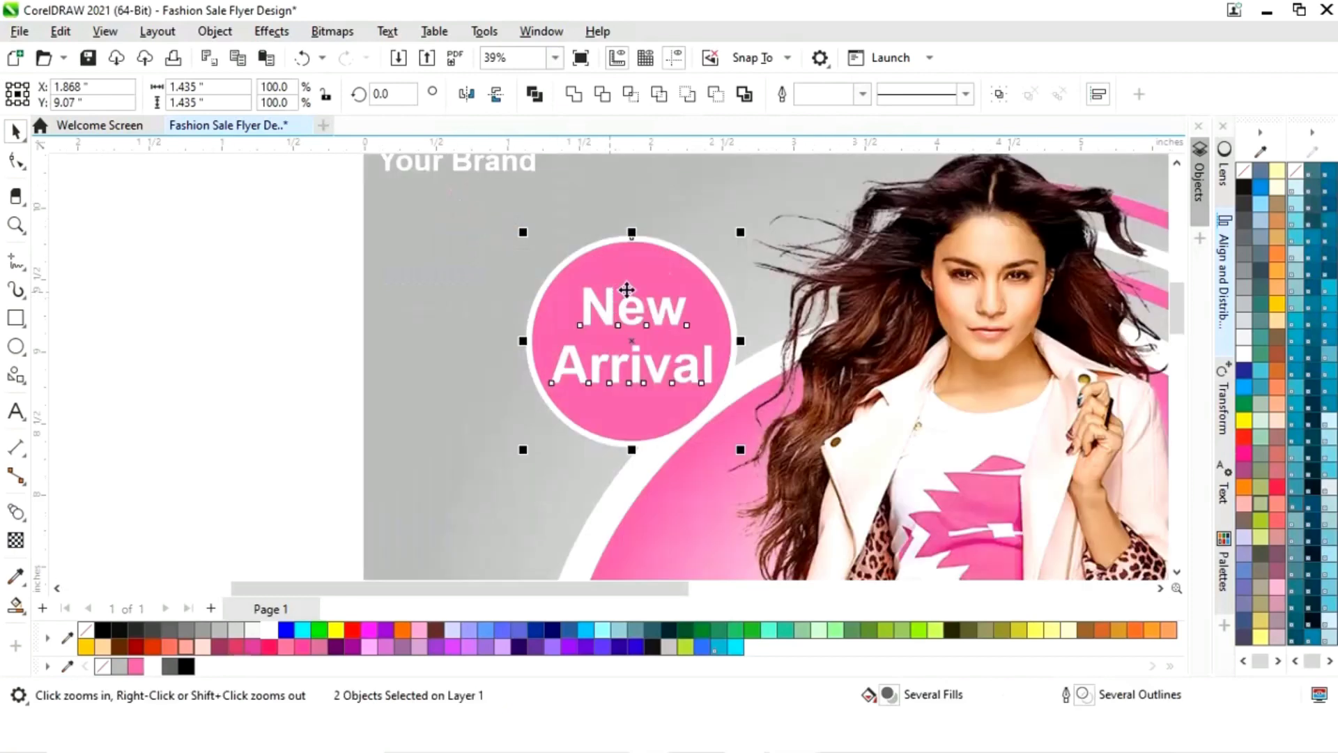
pyautogui.moveTo(740, 230); pyautogui.dragTo(728, 263)
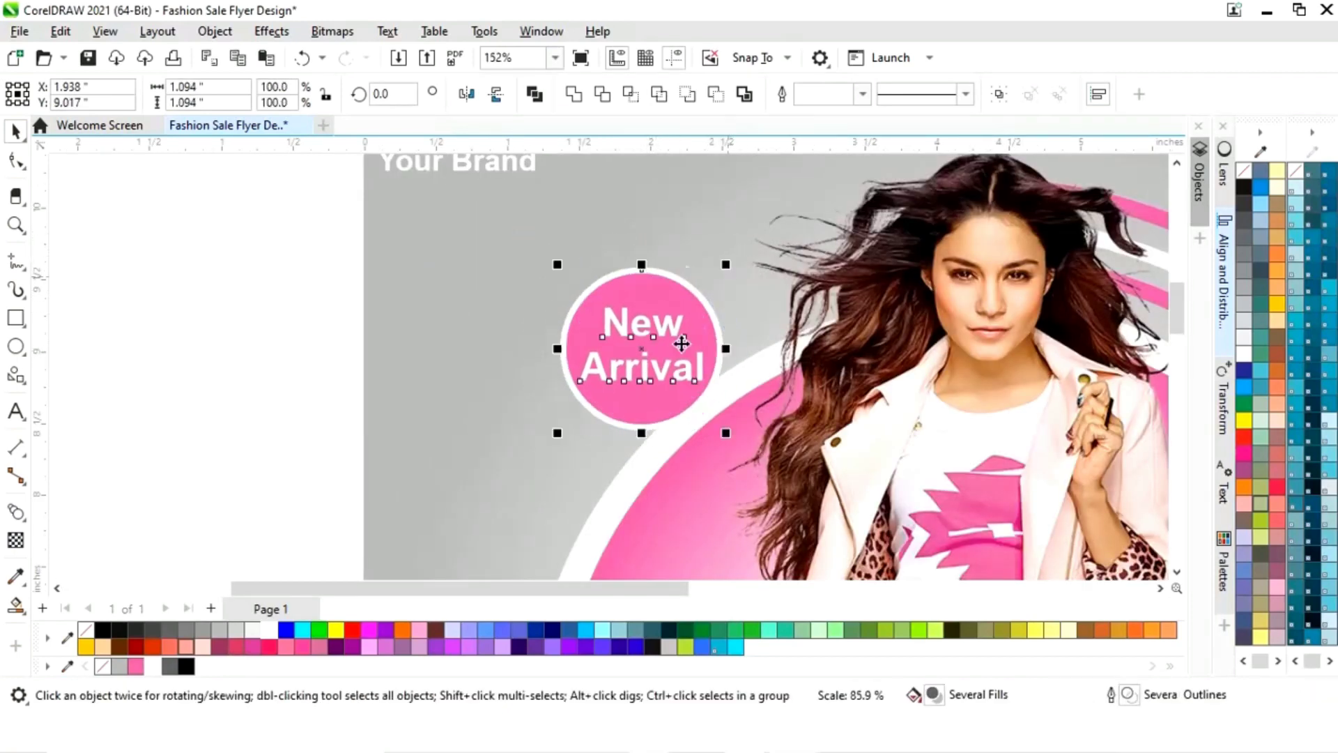
pyautogui.moveTo(643, 349); pyautogui.dragTo(657, 358)
pyautogui.hotkey('shift', 'F4')
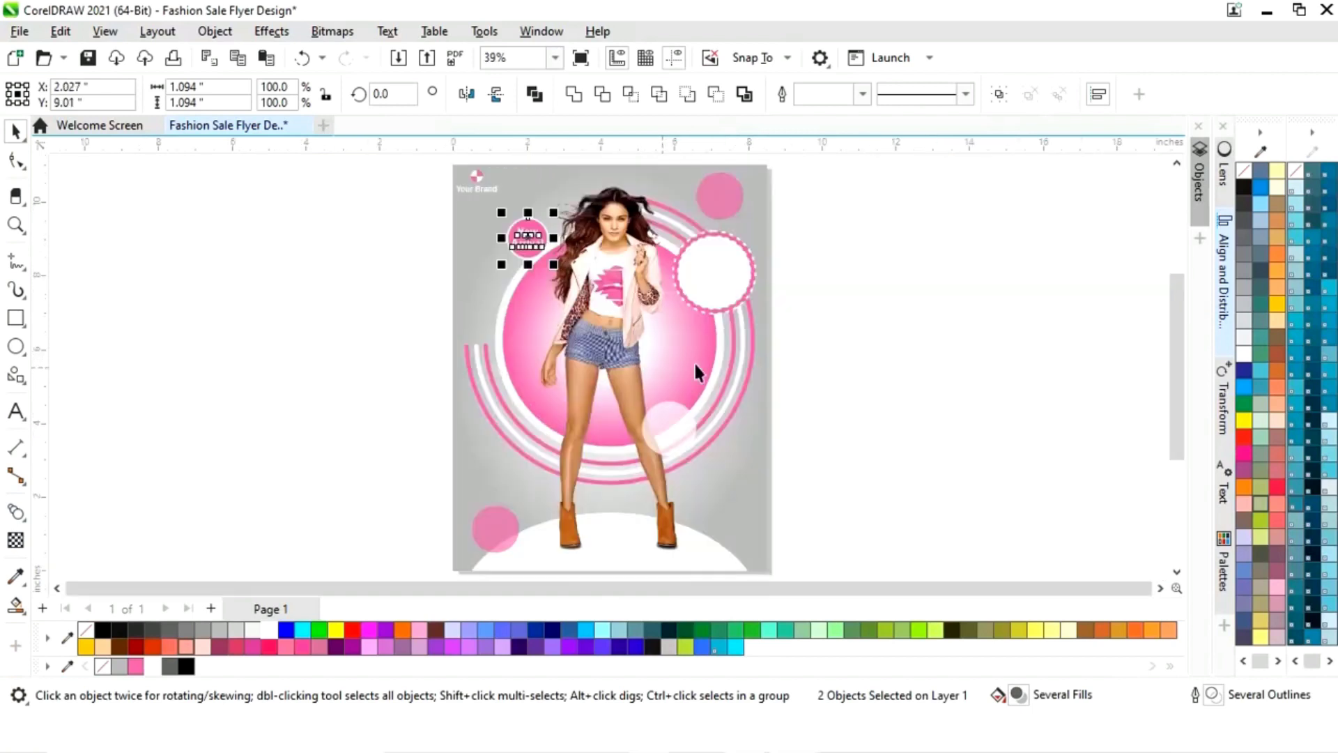
pyautogui.click(899, 298)
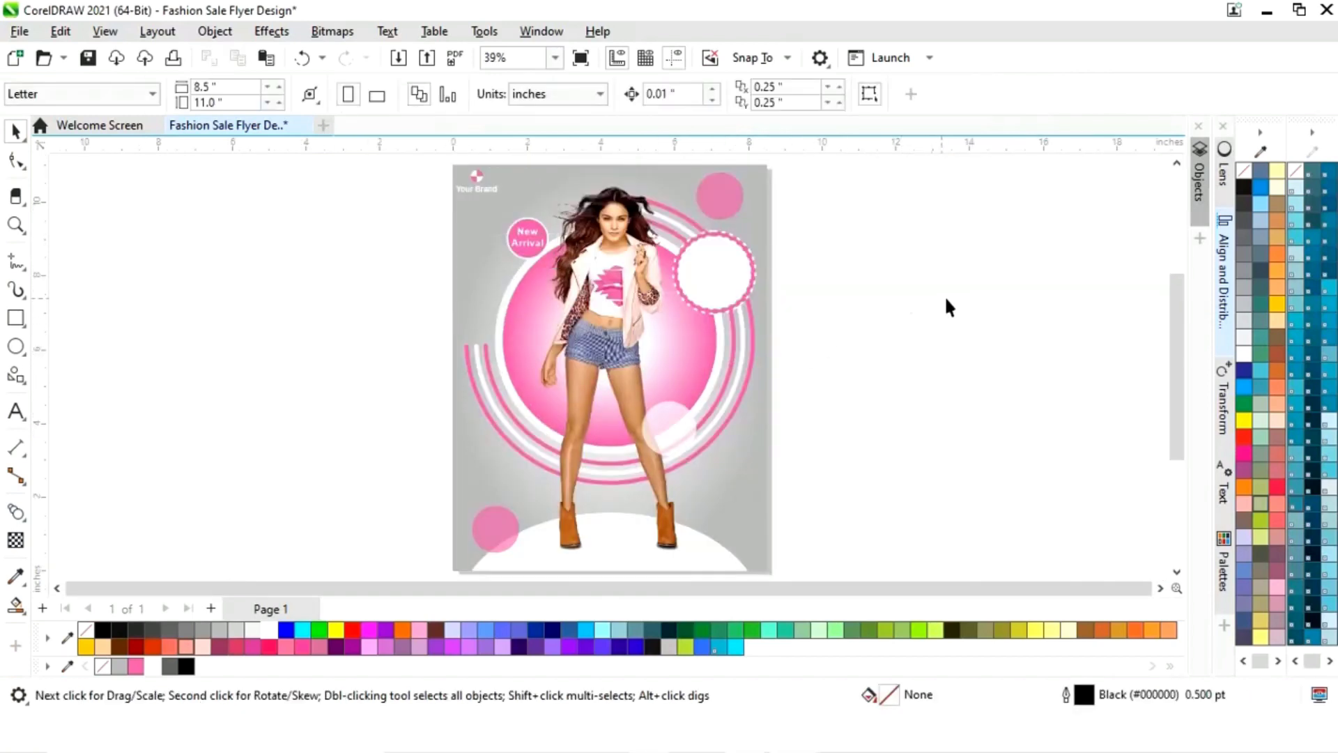
# - Add the word FASHION in Windsor BT beside the page, one letter per line, and align it to the center
pyautogui.click(17, 412)
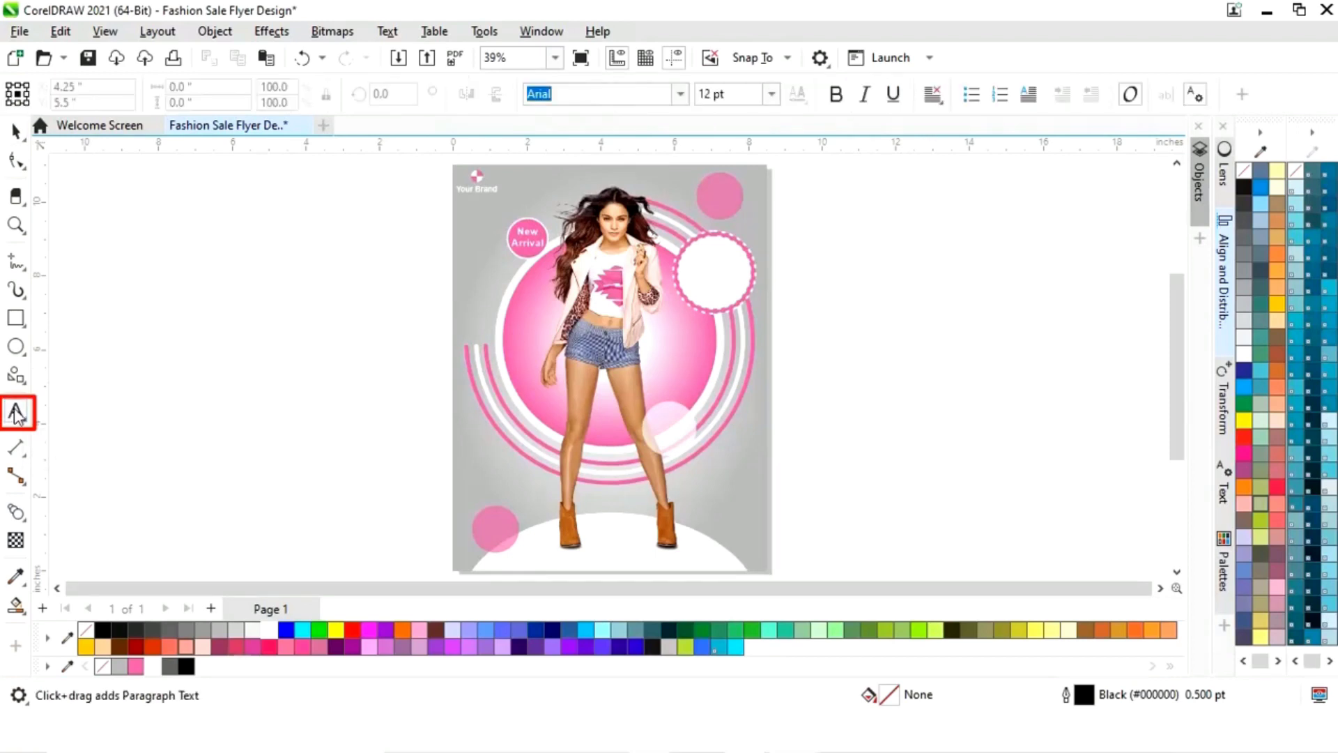
pyautogui.click(680, 95)
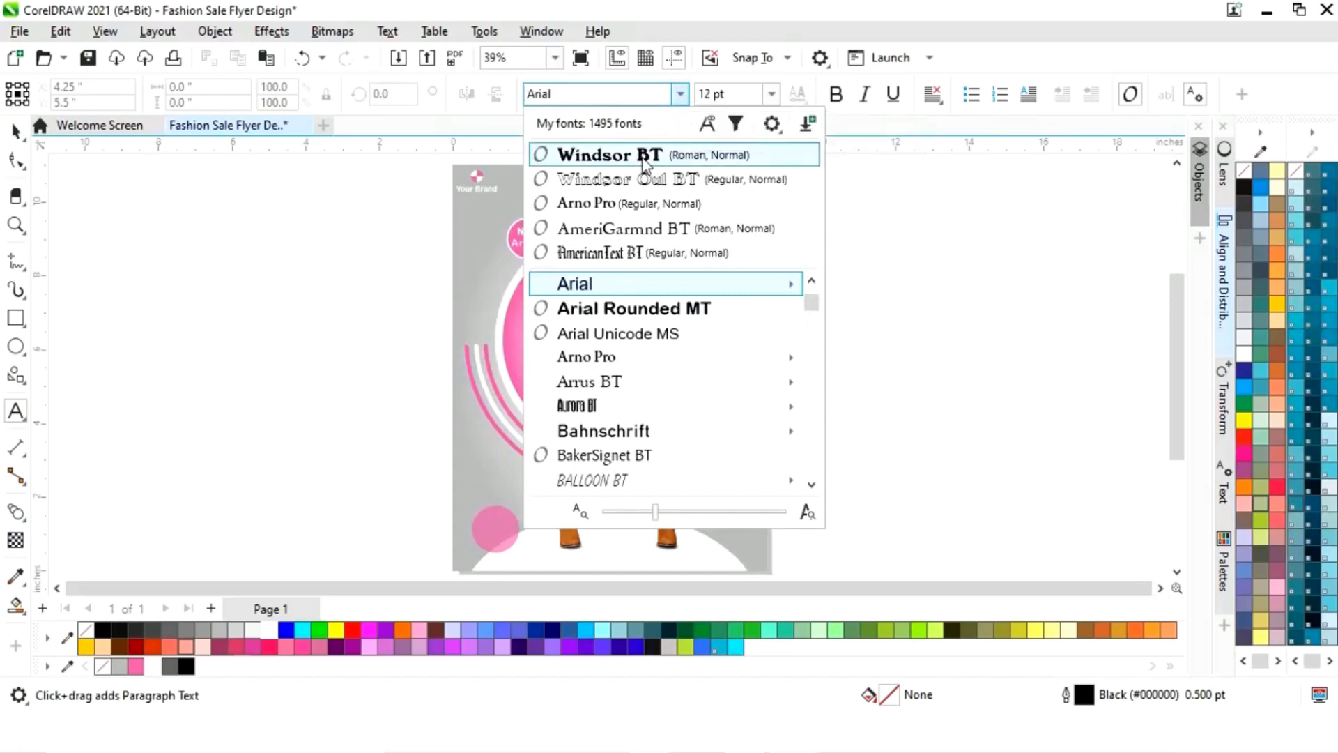
pyautogui.click(642, 167)
pyautogui.click(238, 272)
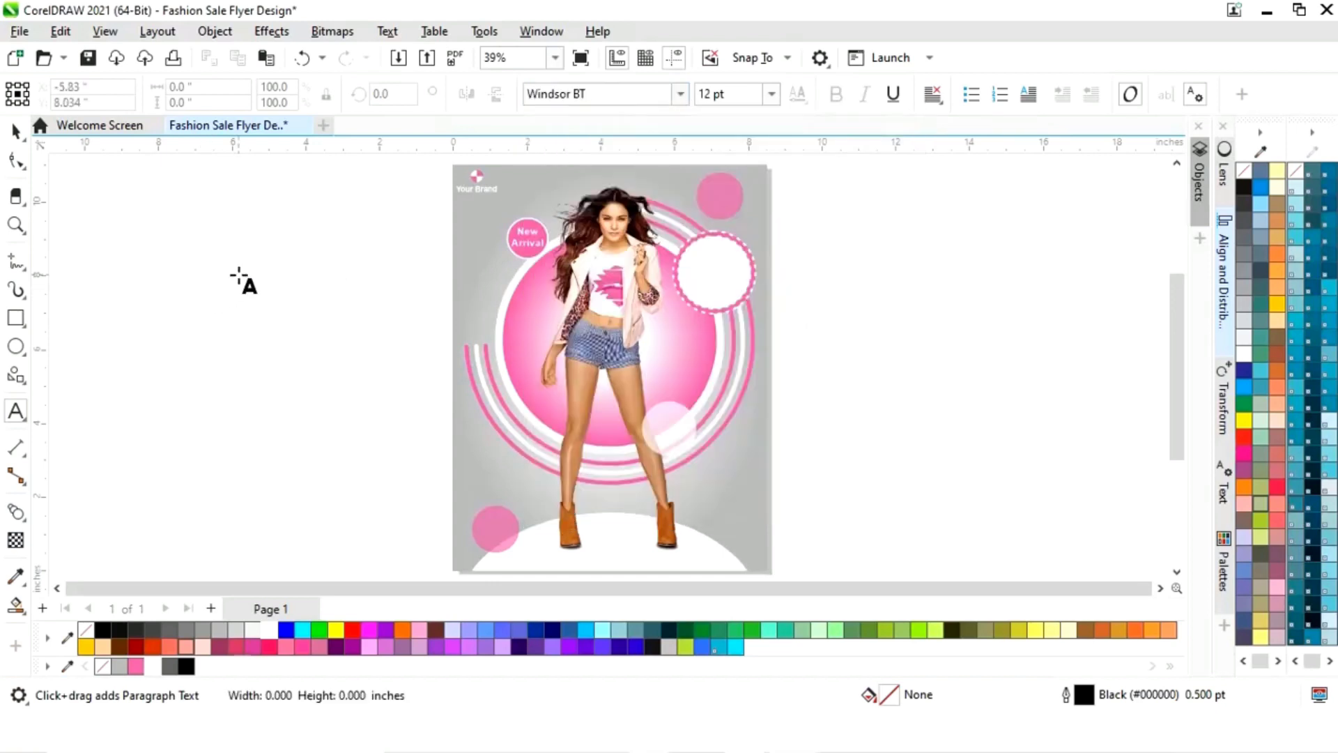
pyautogui.write('F ')
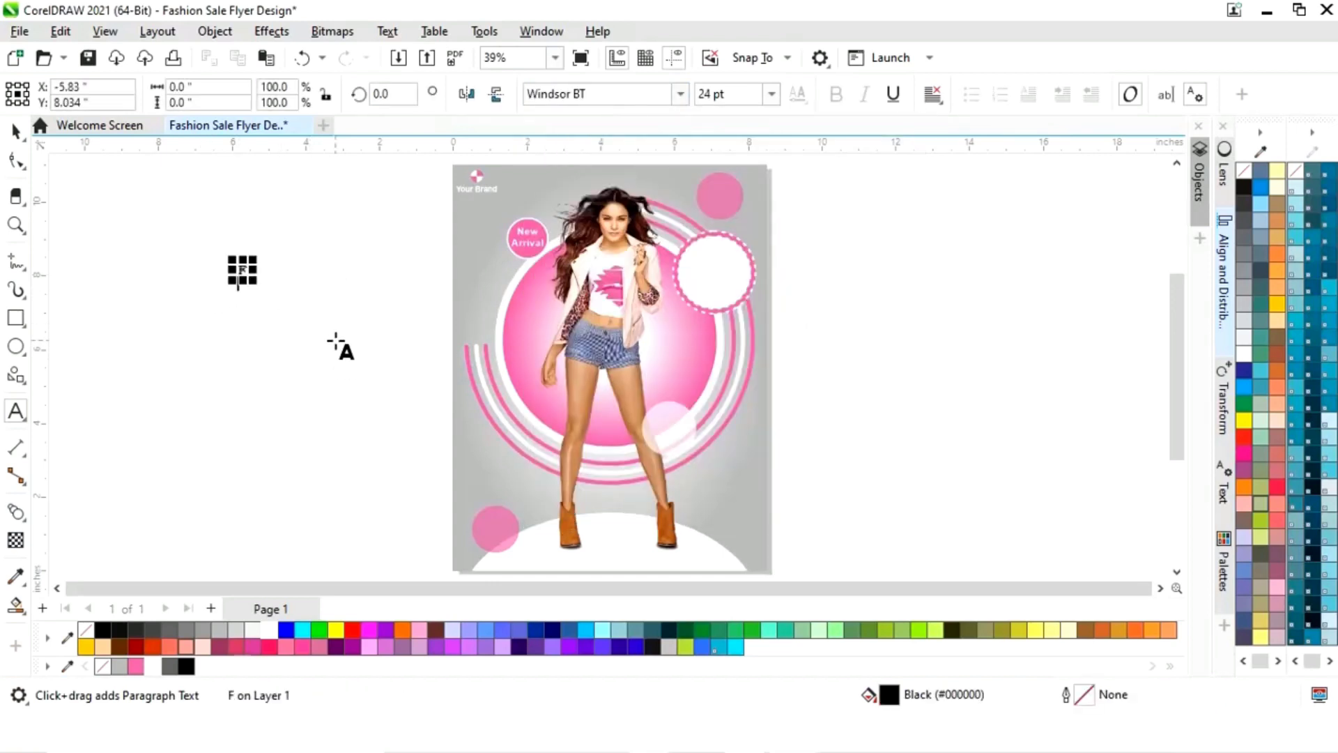
pyautogui.write('A S H I O N')
pyautogui.click(16, 130)
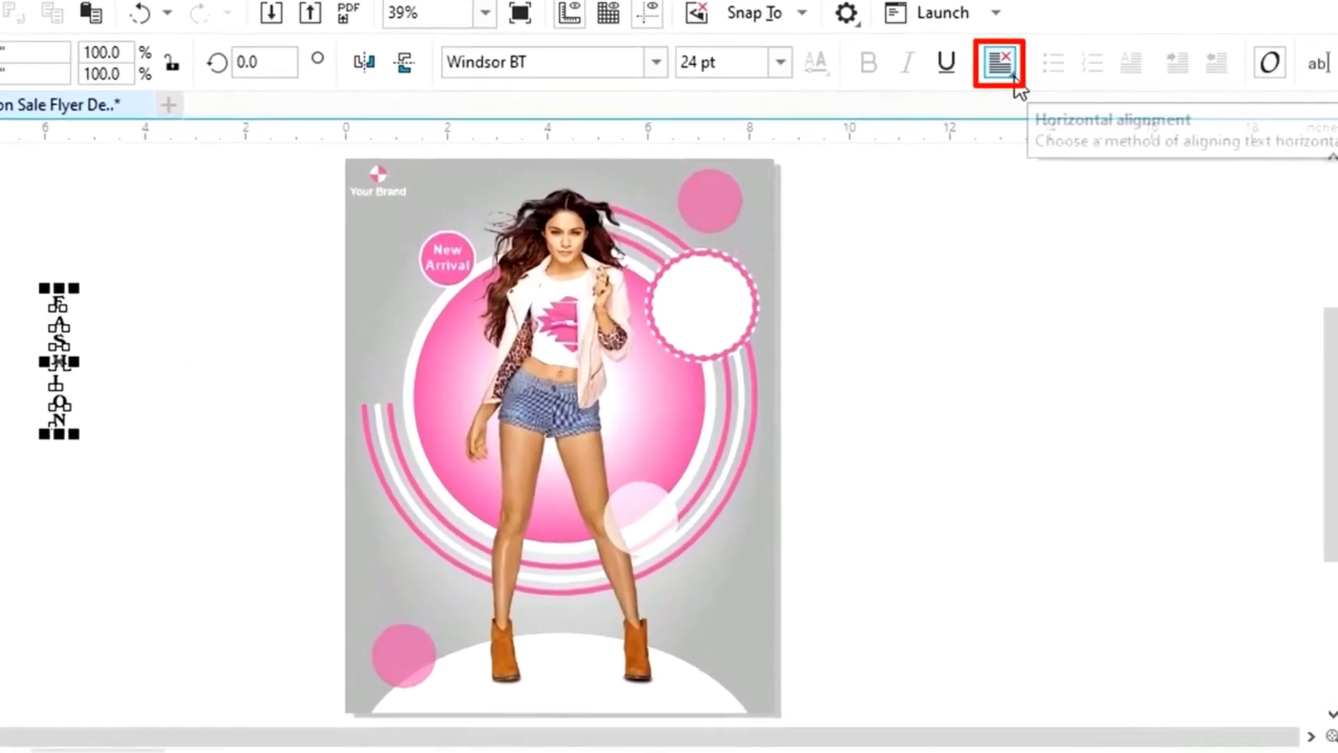
pyautogui.click(933, 93)
pyautogui.click(1040, 156)
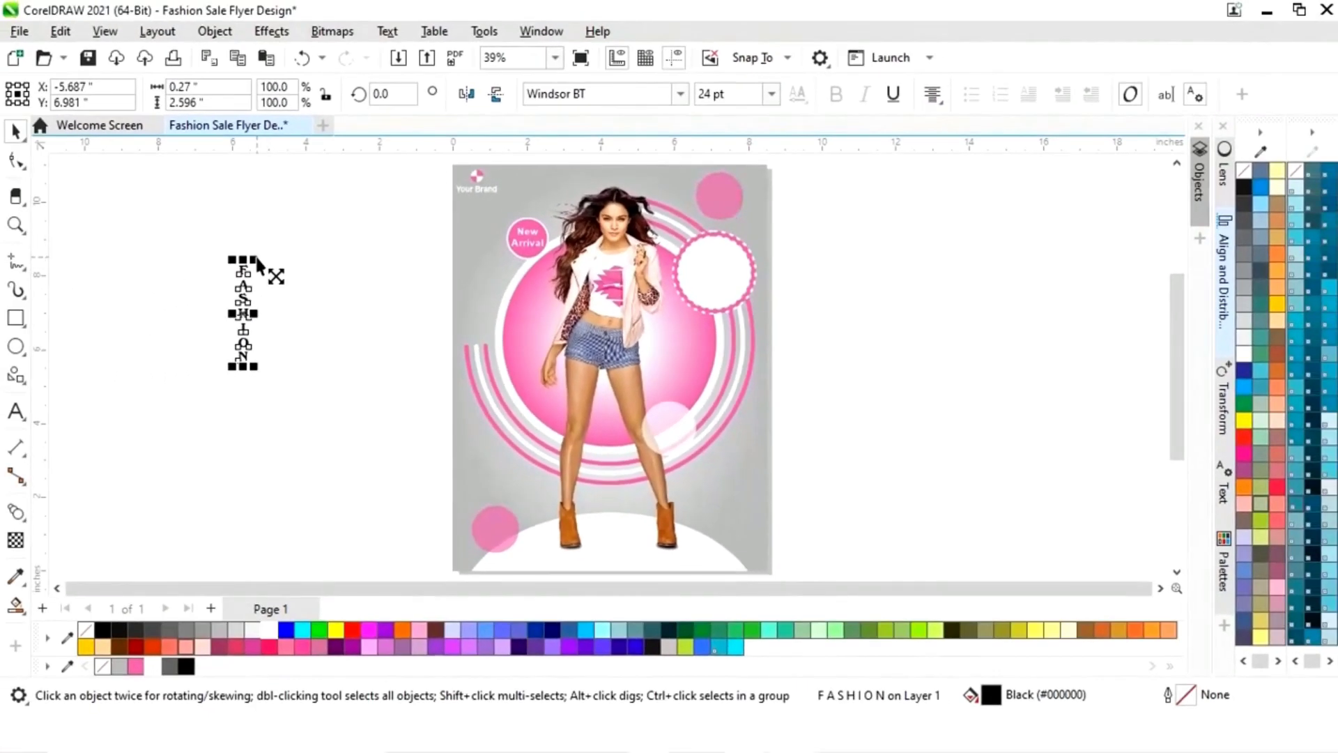
# - Fill the vertical FASHION text white, enlarge it to about 56 pt and place it along the page's left edge
pyautogui.moveTo(220, 264); pyautogui.dragTo(268, 242)
pyautogui.moveTo(242, 317); pyautogui.dragTo(472, 346)
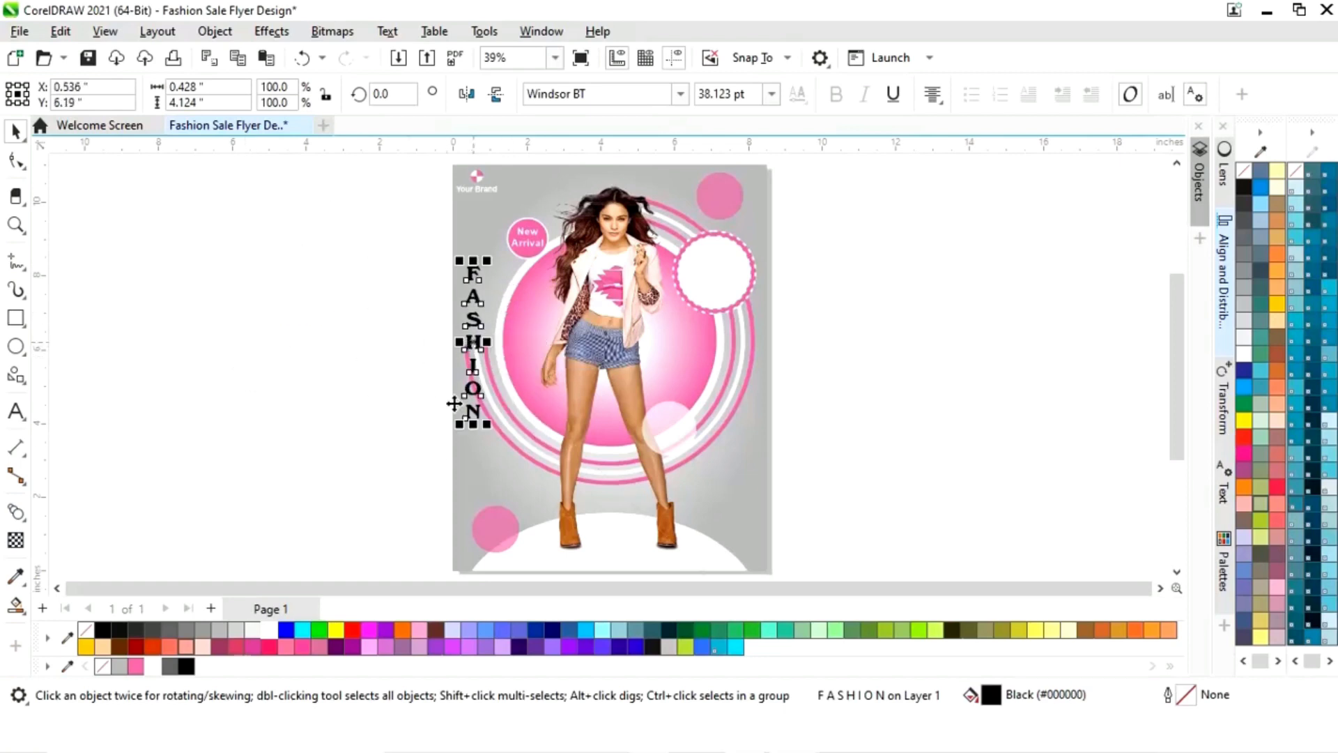
pyautogui.click(152, 666)
pyautogui.moveTo(486, 266); pyautogui.dragTo(512, 242)
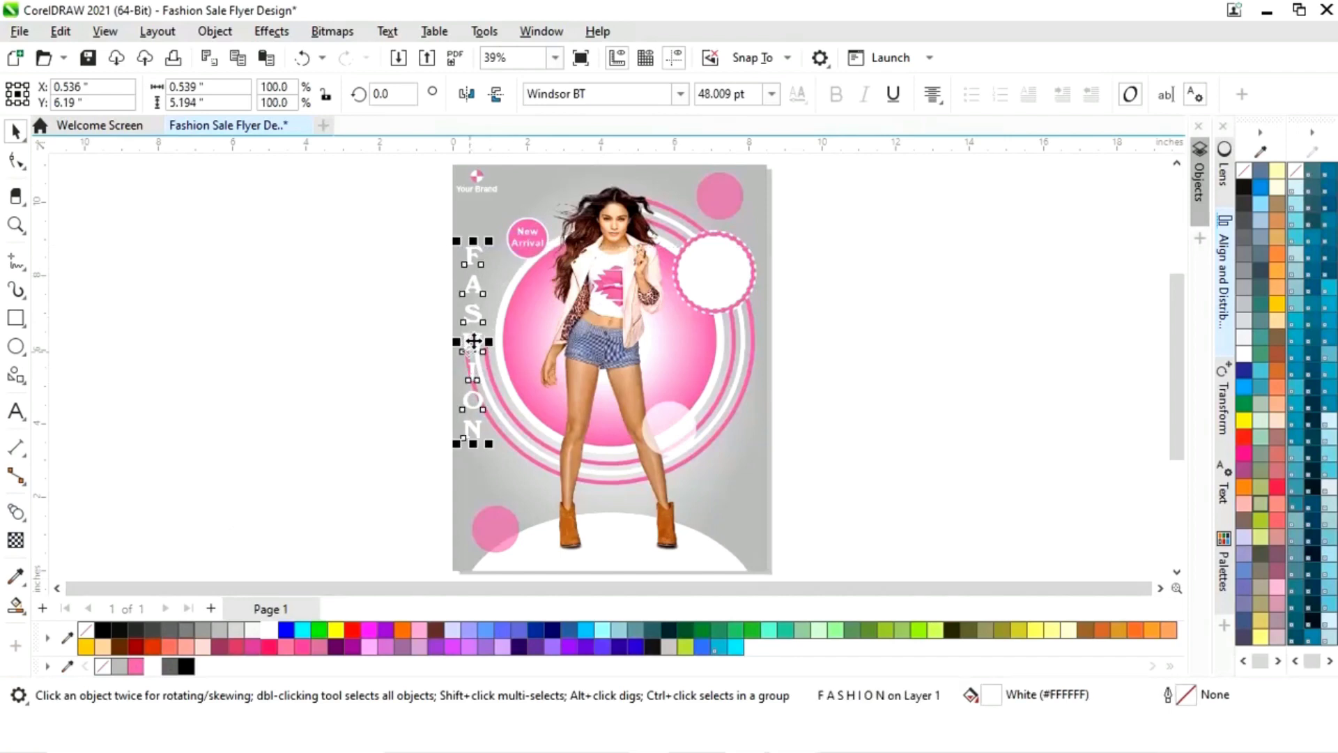
pyautogui.moveTo(492, 246); pyautogui.dragTo(541, 230)
pyautogui.moveTo(476, 314); pyautogui.dragTo(482, 329)
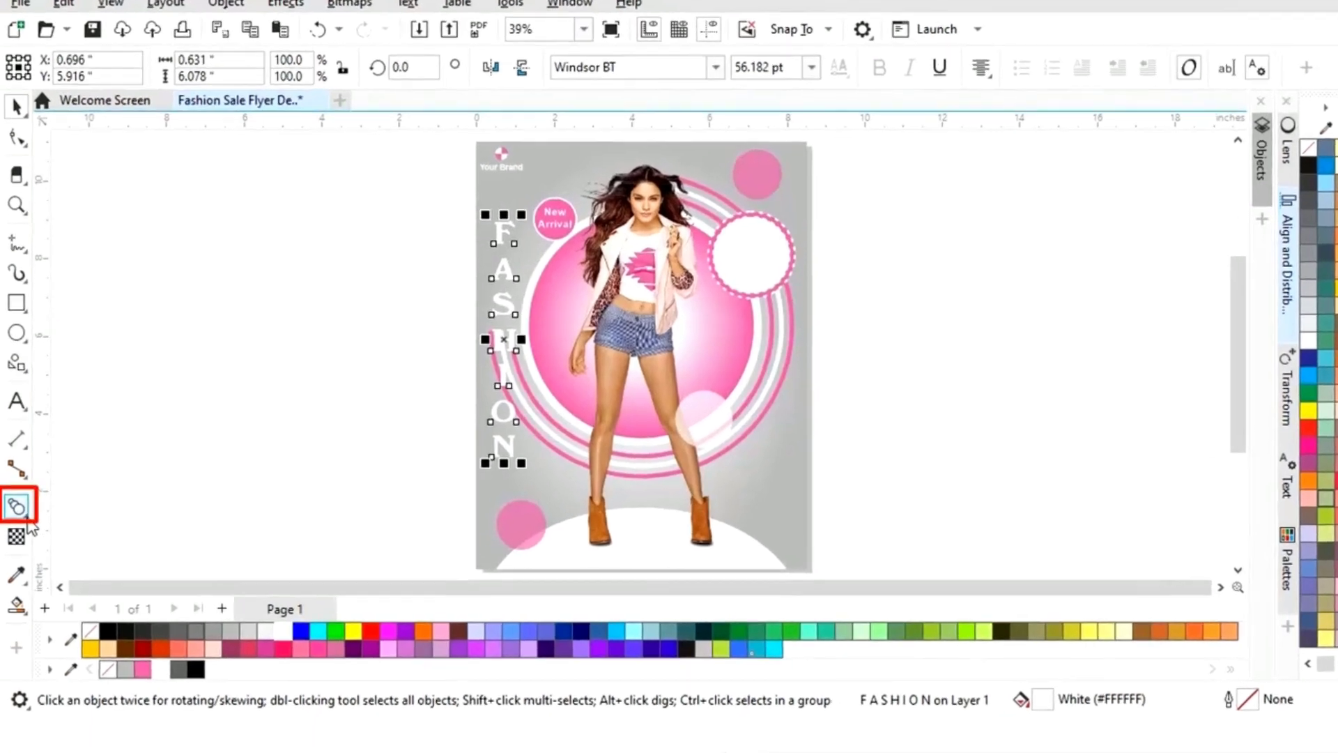
# - Apply a black block shadow to the FASHION text, 0.12 inches deep in the 180° direction
pyautogui.click(15, 512)
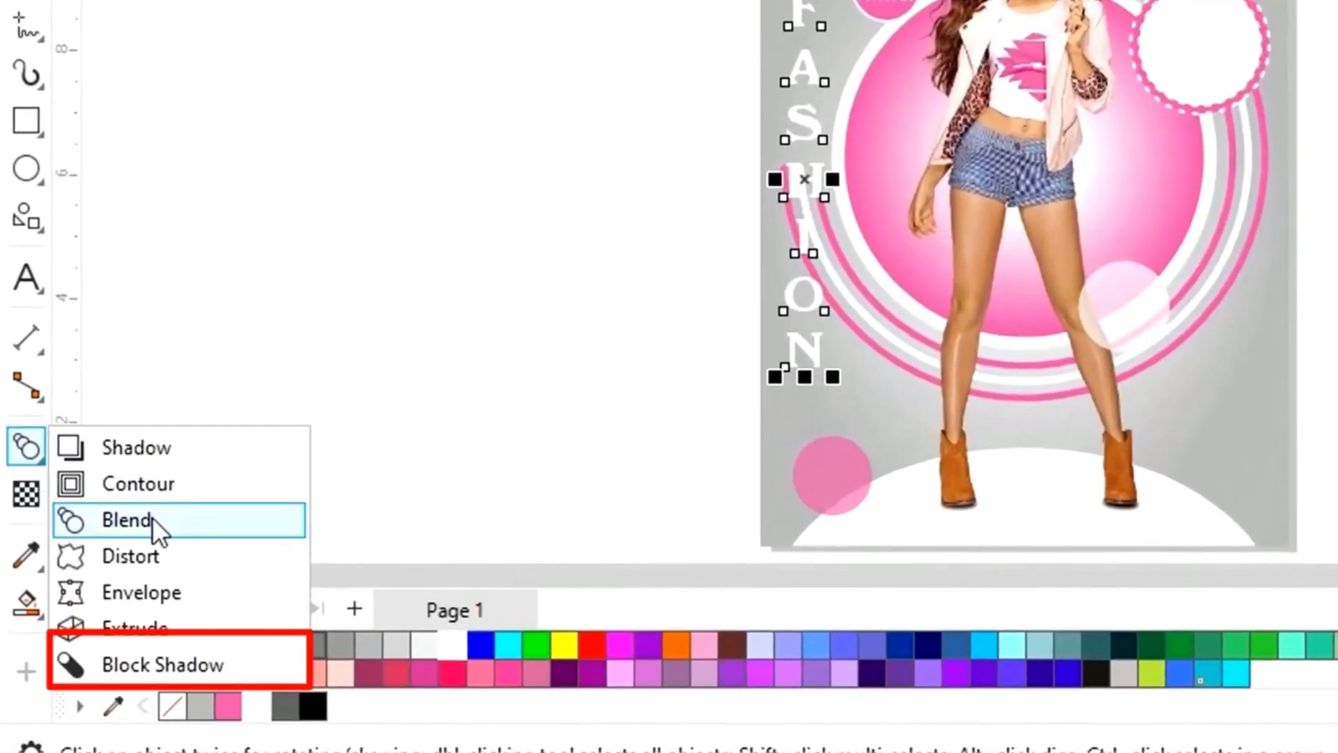
pyautogui.click(162, 665)
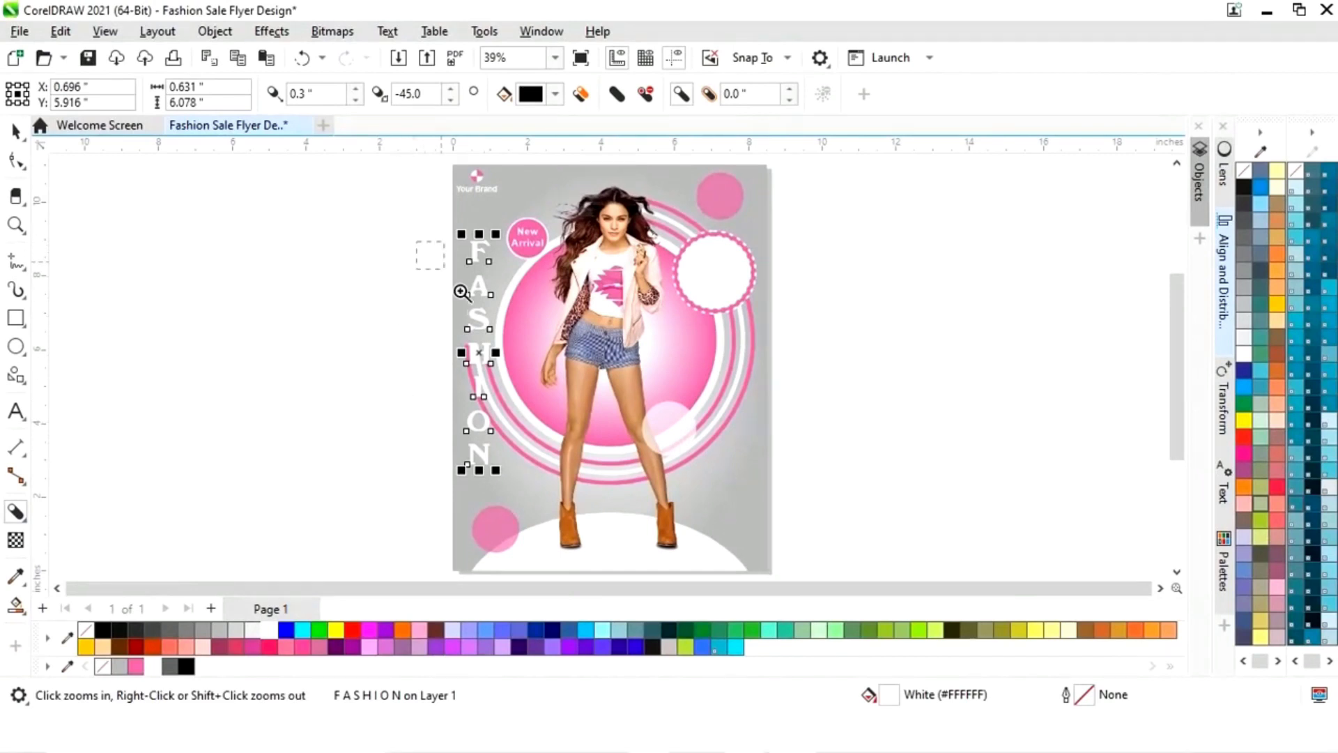
pyautogui.click(461, 292)
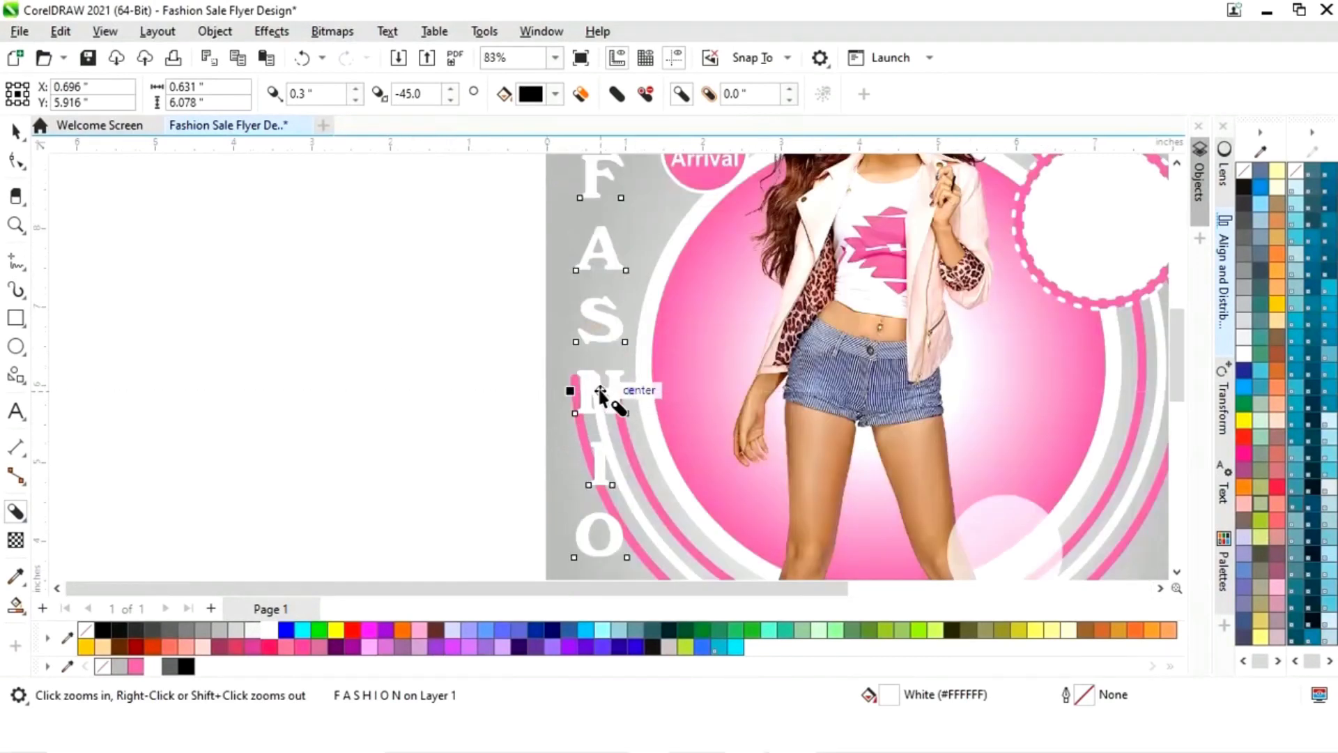
pyautogui.moveTo(601, 393); pyautogui.dragTo(586, 399)
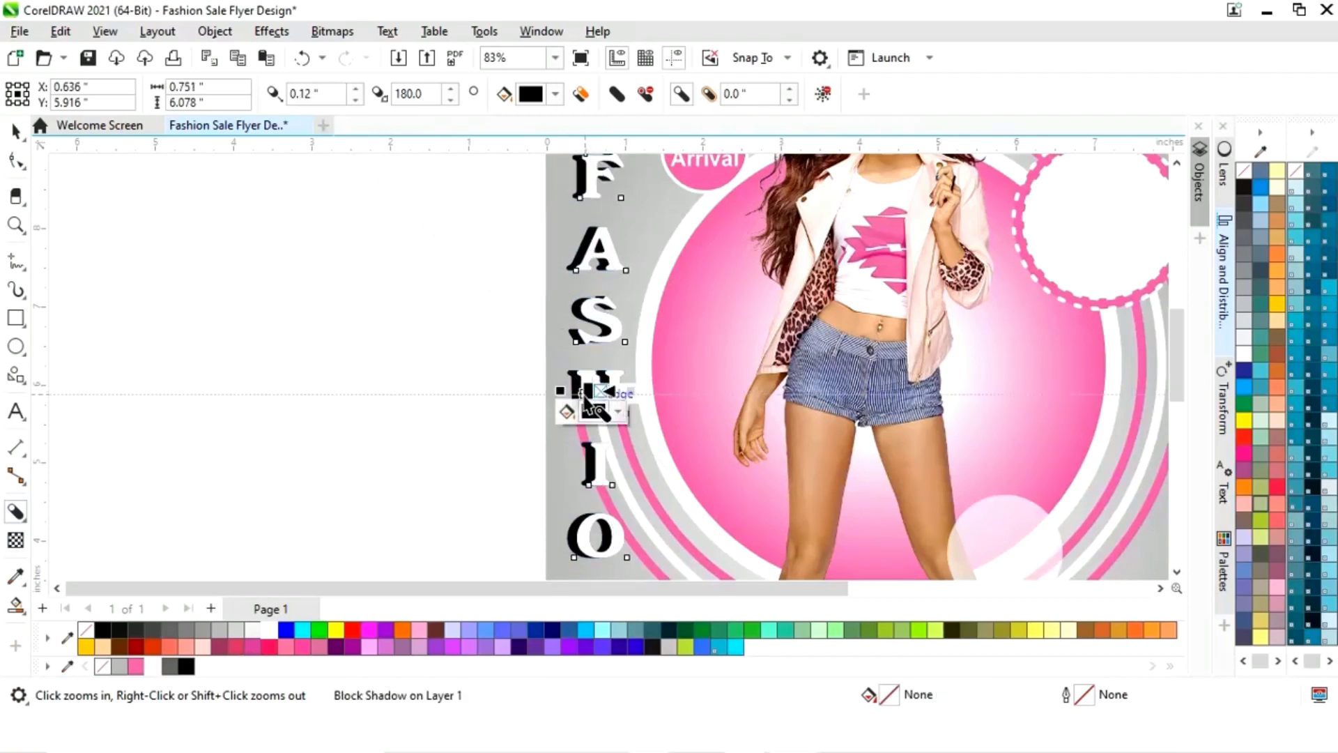
# - Add the word SALE in Windsor BT beside the page, one letter per line
pyautogui.click(14, 131)
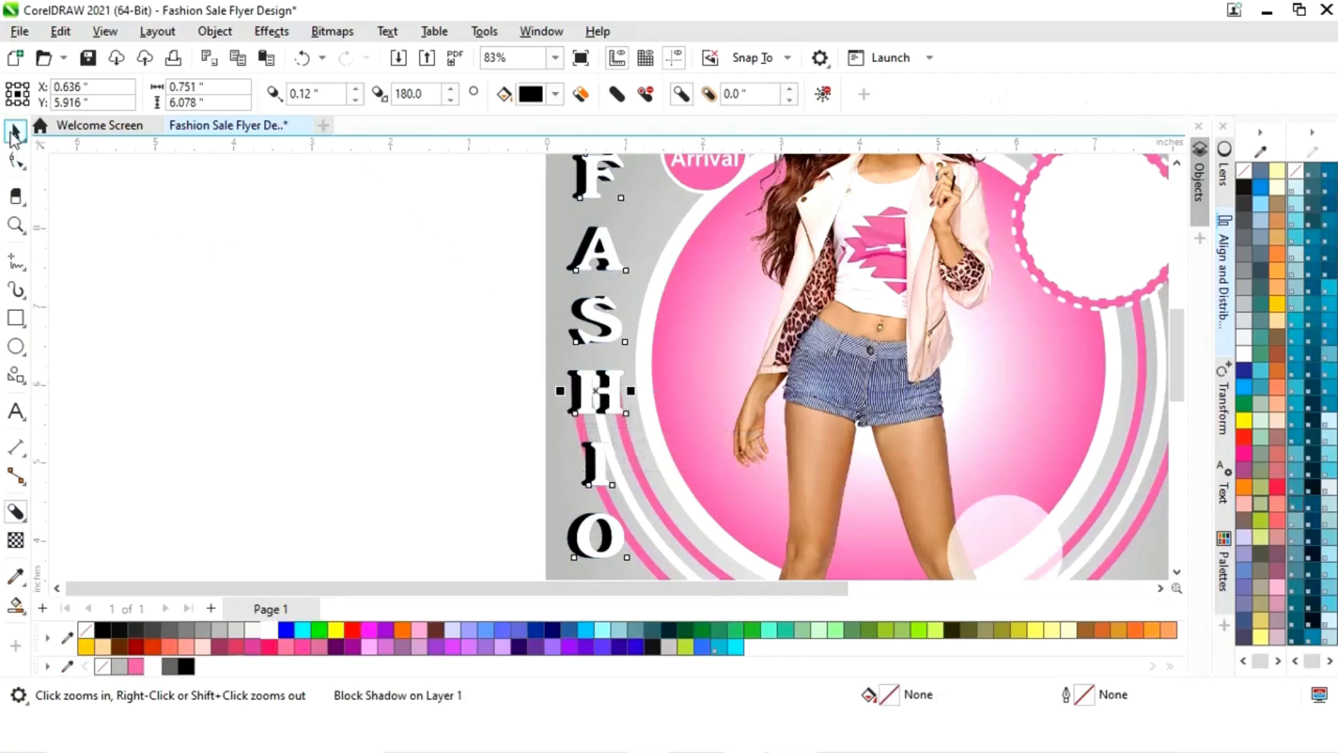
pyautogui.hotkey('shift', 'F4')
pyautogui.click(337, 377)
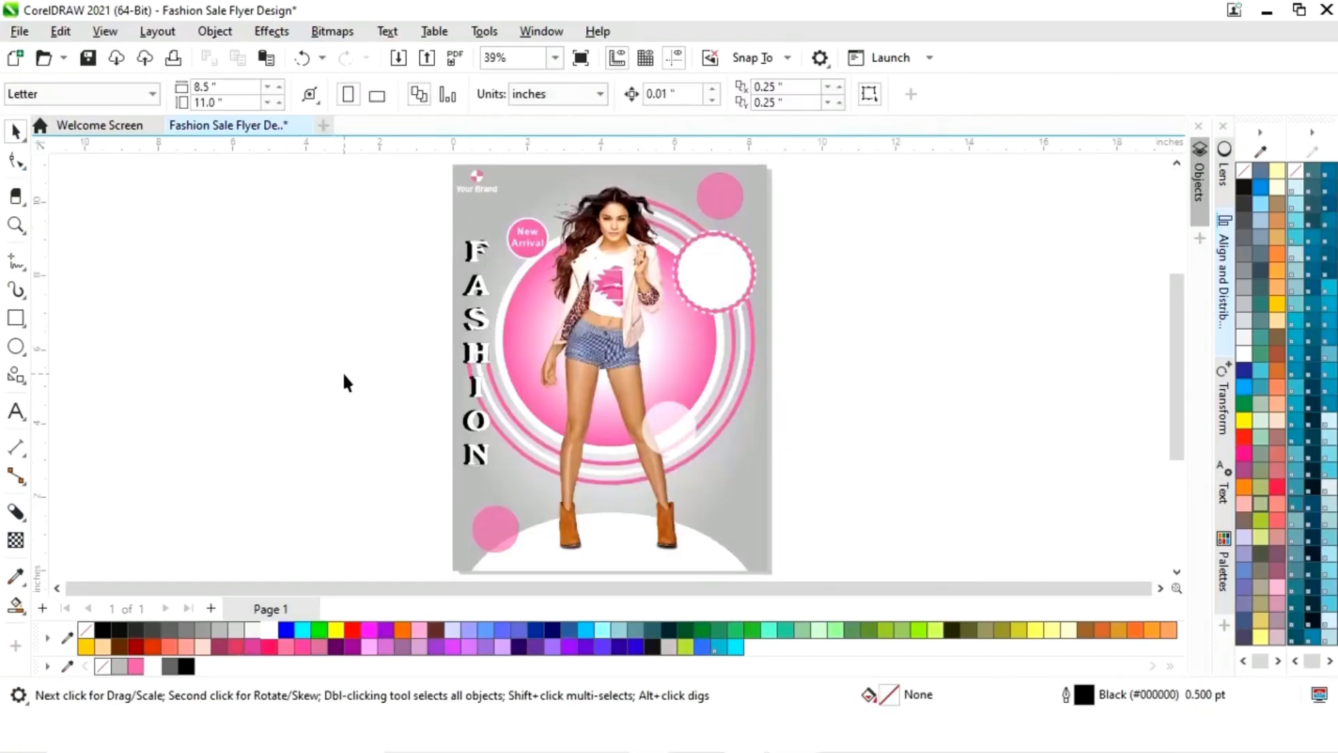
pyautogui.click(33, 414)
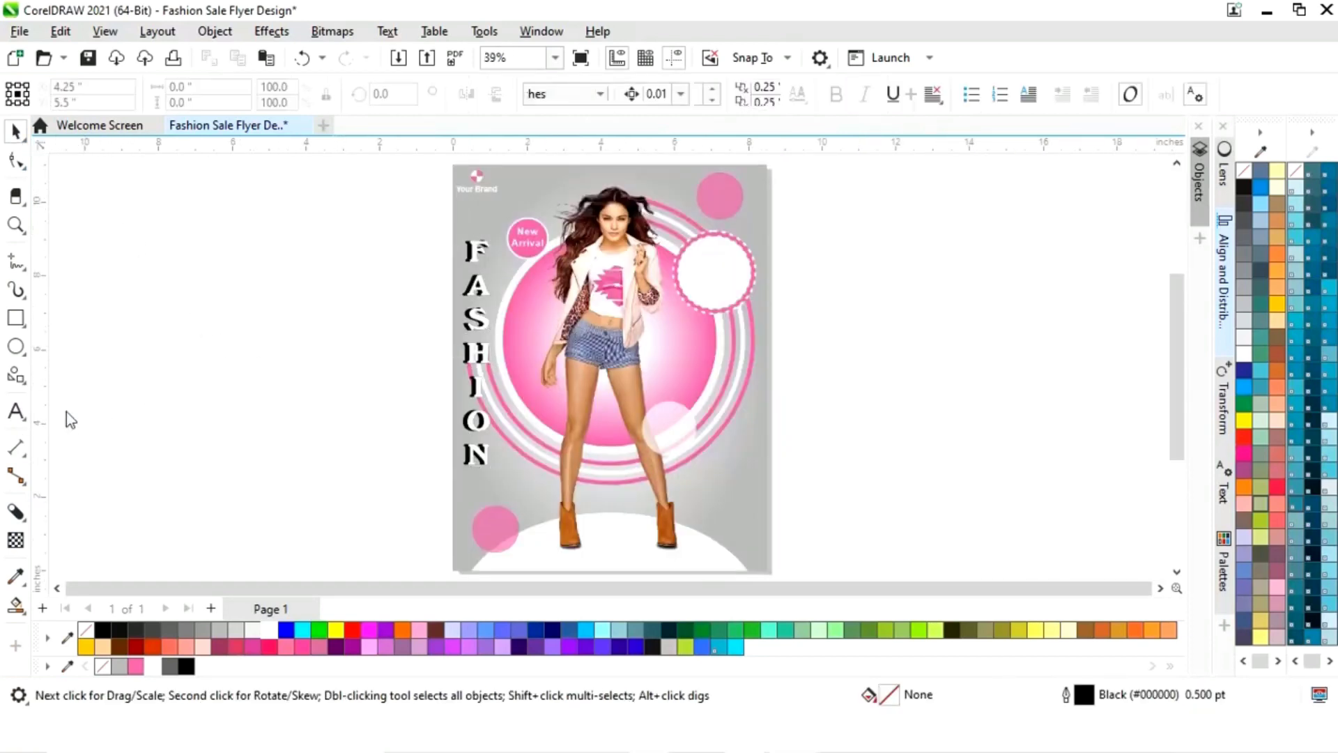
pyautogui.click(246, 384)
pyautogui.write('S')
pyautogui.hotkey('ctrl', 'space')
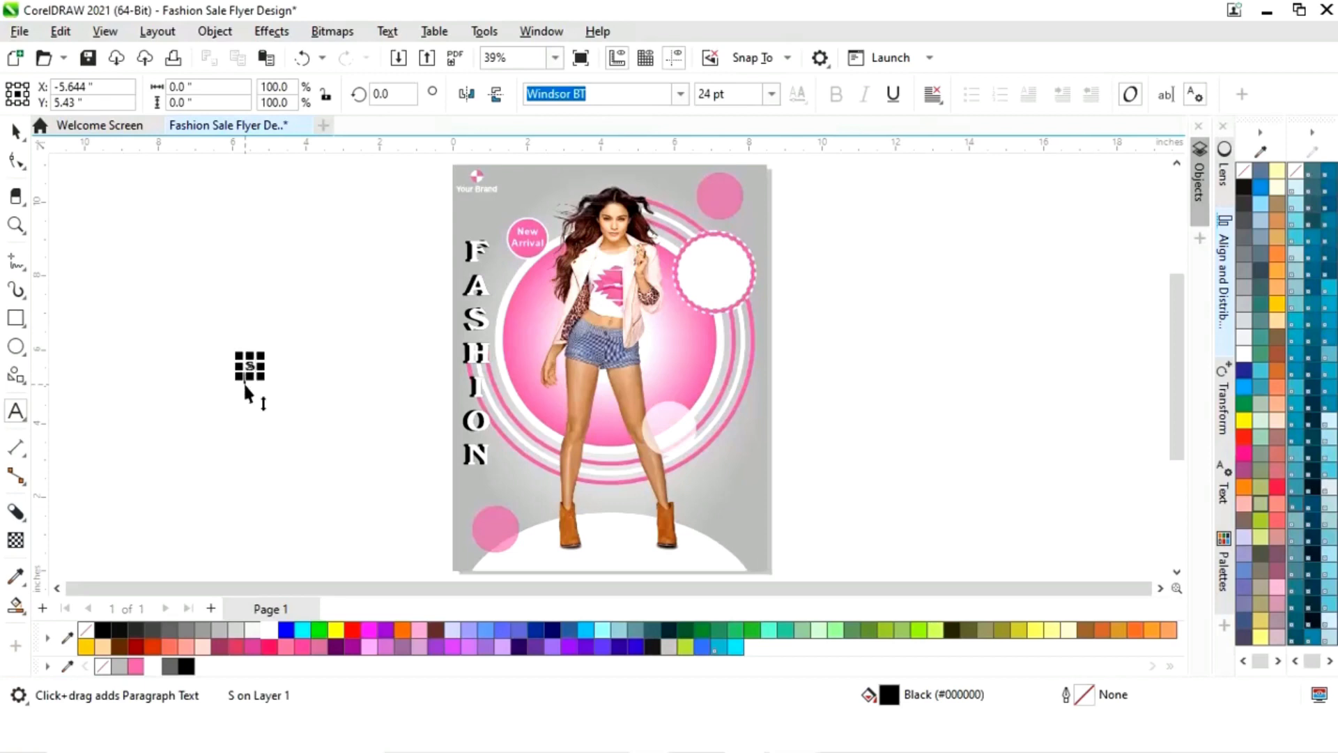
pyautogui.press('Return')
pyautogui.write('L')
pyautogui.press('Return')
pyautogui.write('E')
pyautogui.hotkey('ctrl', 'space')
# - Enlarge the vertical SALE text to about 67 pt and place it between the FASHION text and the model
pyautogui.moveTo(271, 368); pyautogui.dragTo(380, 286)
pyautogui.moveTo(278, 349); pyautogui.dragTo(509, 347)
pyautogui.moveTo(522, 279); pyautogui.dragTo(533, 267)
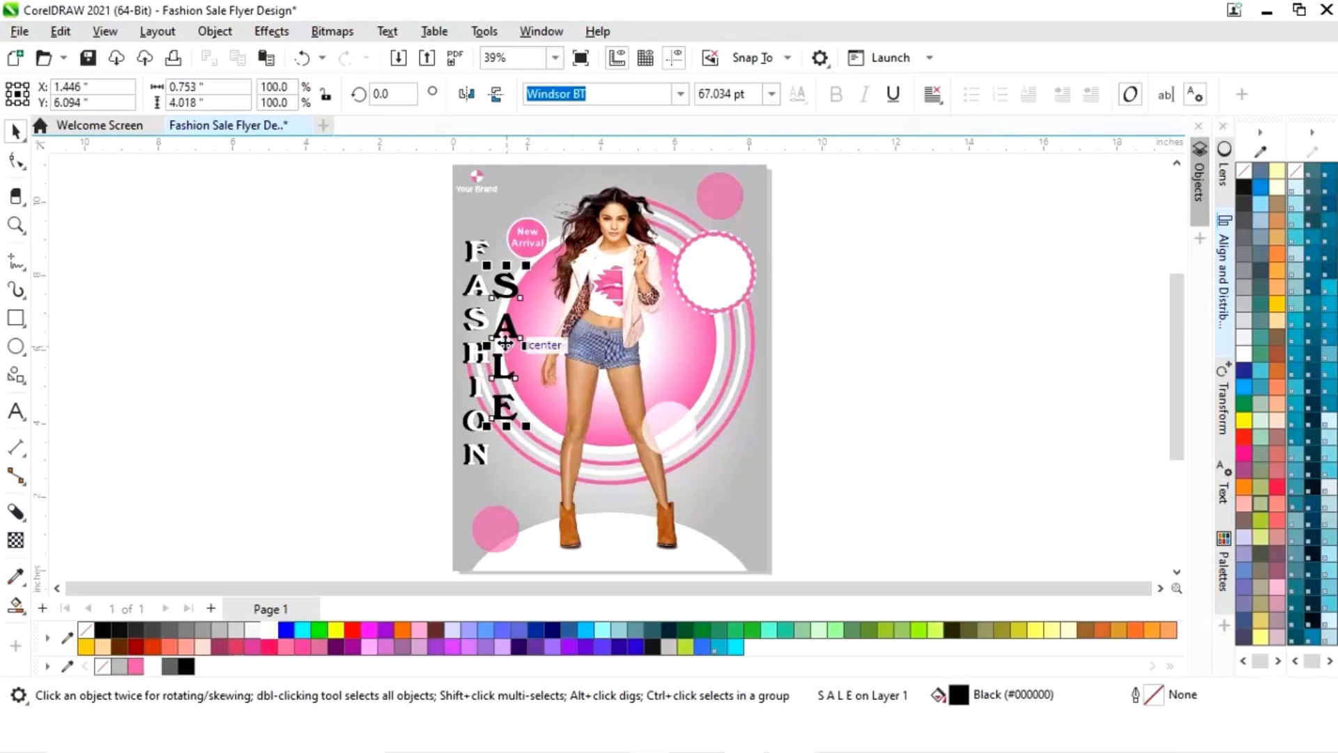
pyautogui.moveTo(504, 343); pyautogui.dragTo(520, 350)
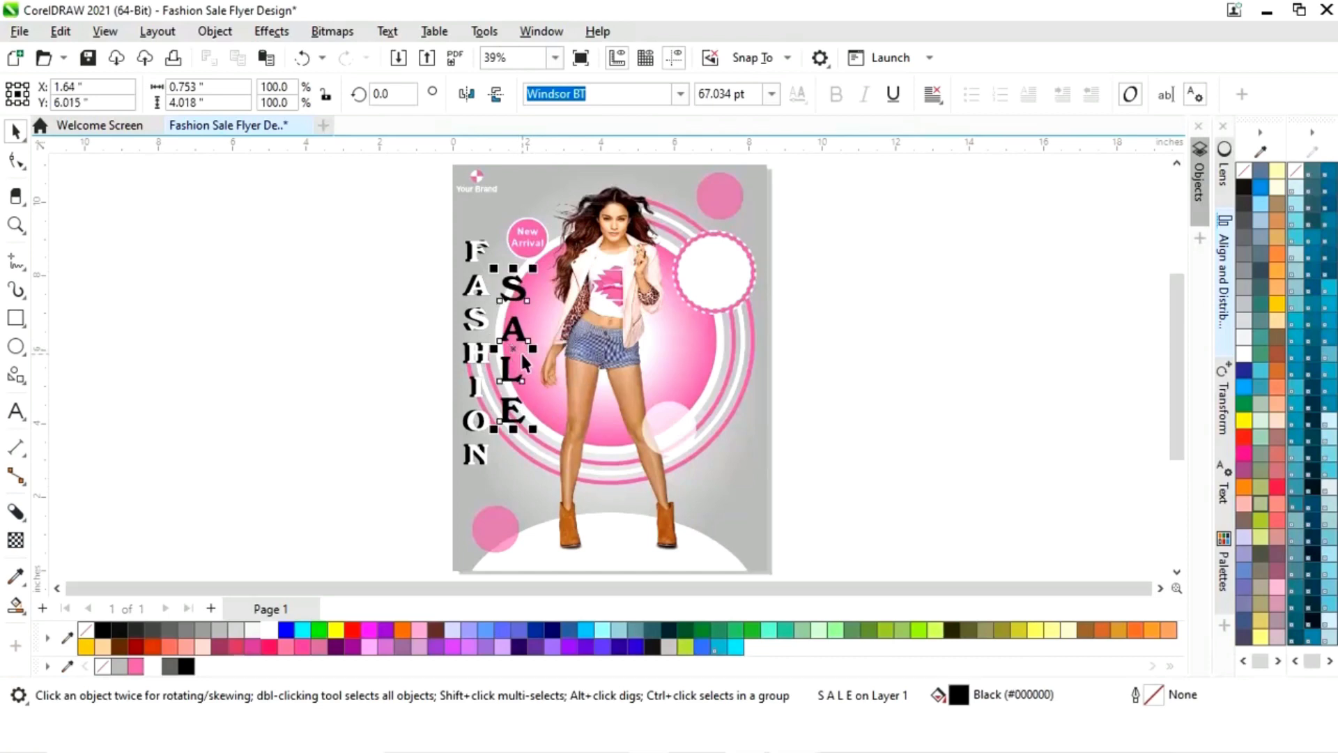
# - Apply a block shadow about 0.19 inches deep in the 180° direction to the SALE text and color it the document's pink
pyautogui.press('z')
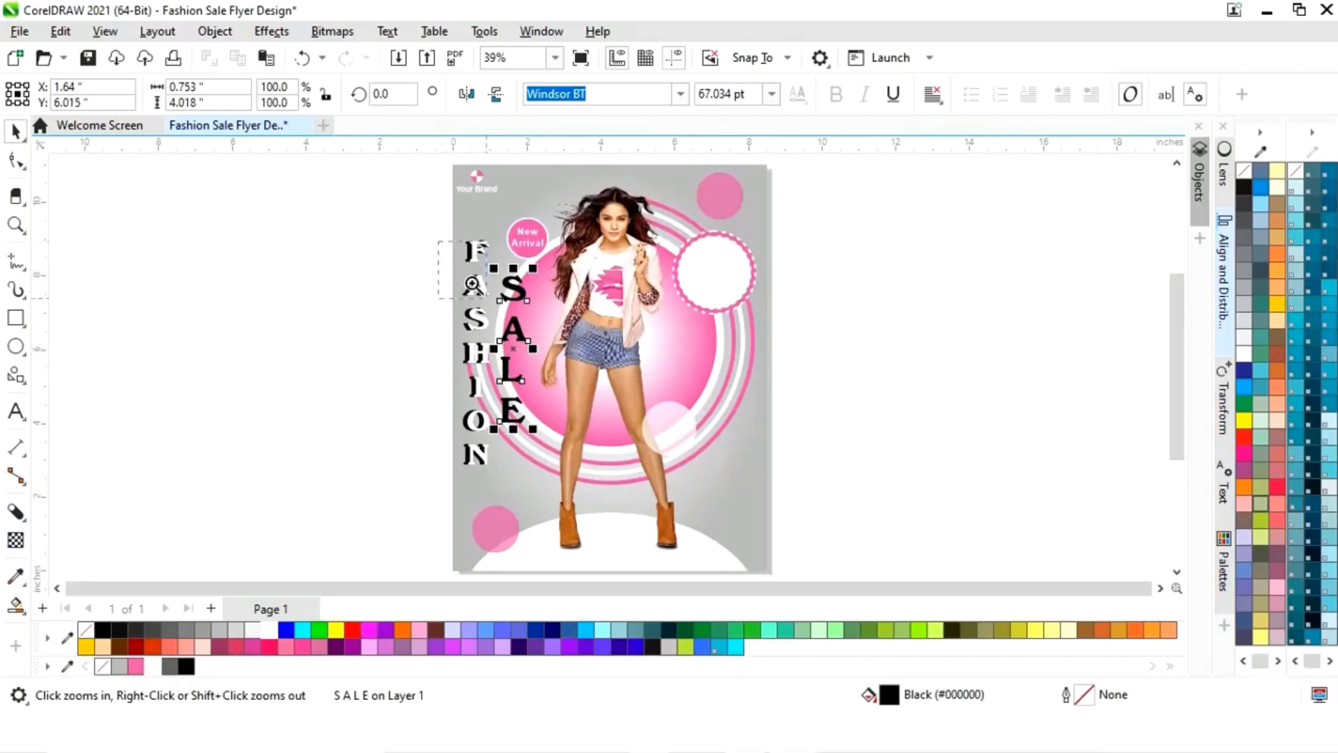
pyautogui.click(584, 456)
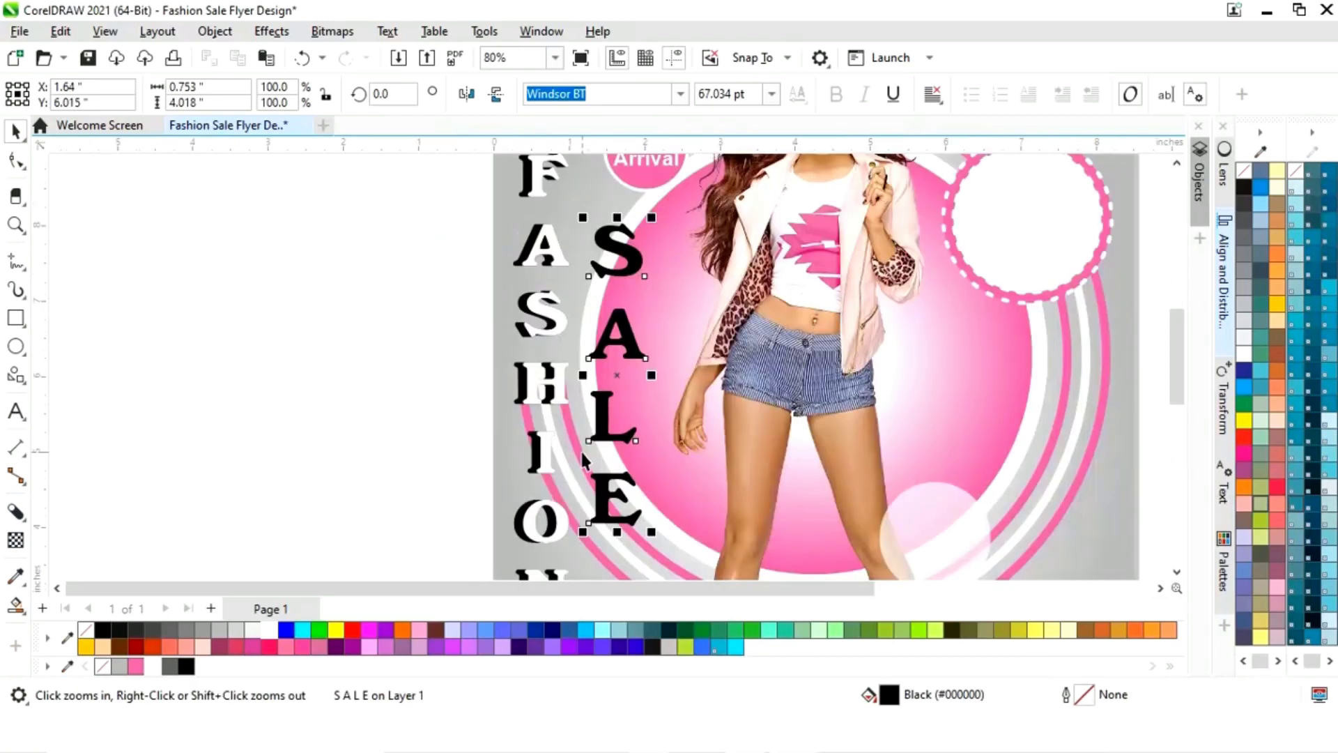
pyautogui.click(15, 513)
pyautogui.moveTo(617, 375); pyautogui.dragTo(603, 376)
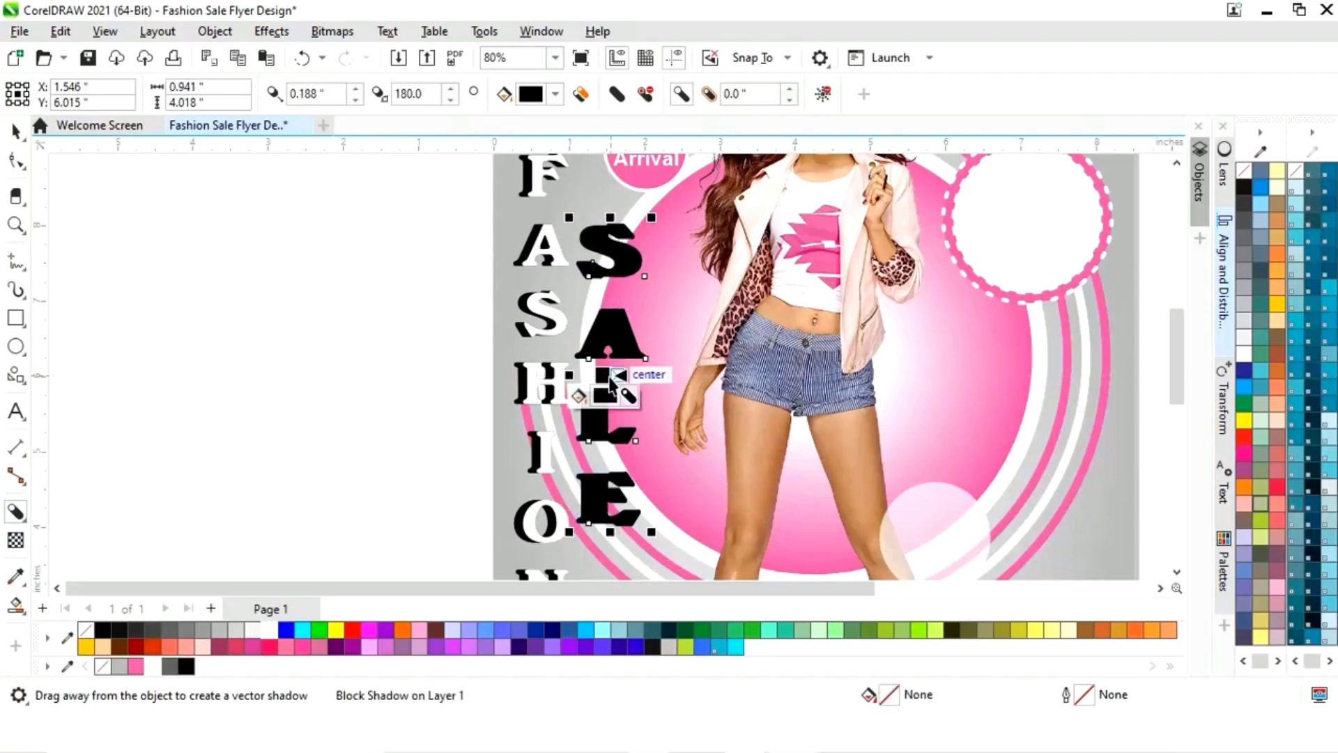
pyautogui.click(556, 96)
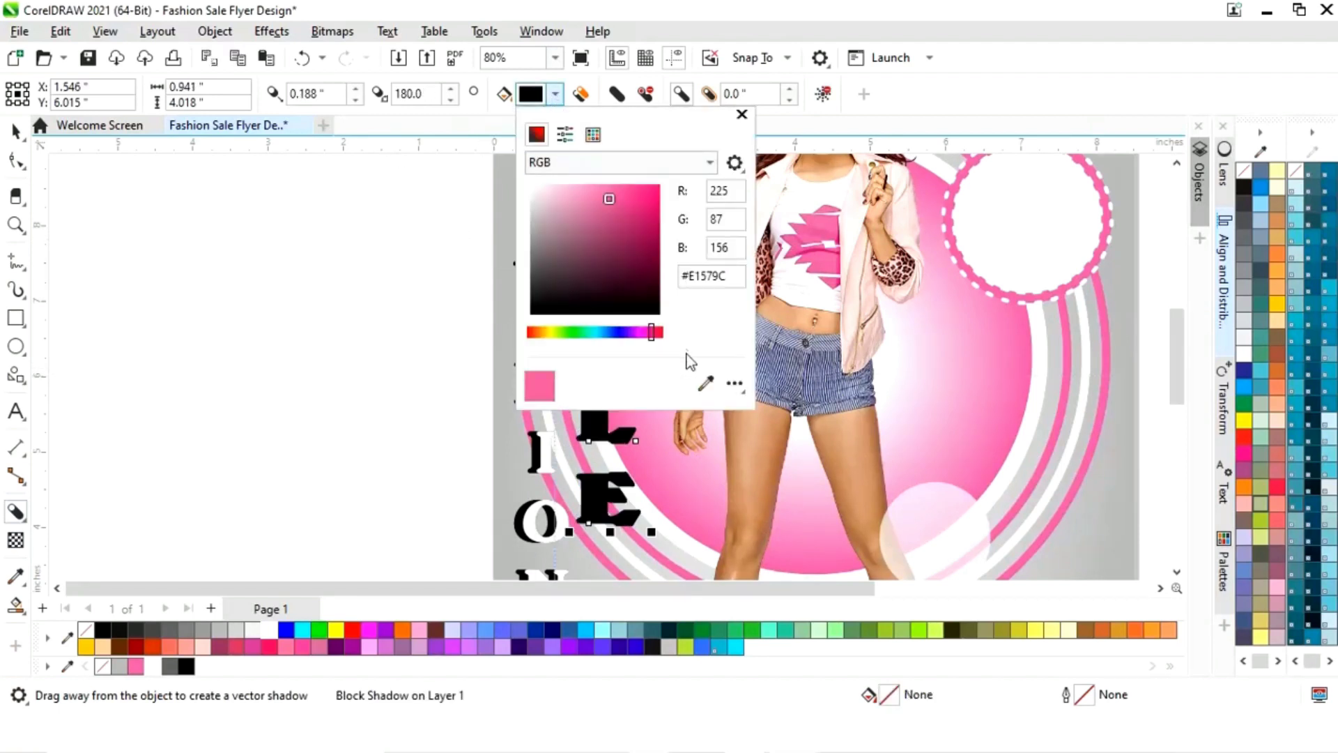
pyautogui.click(705, 382)
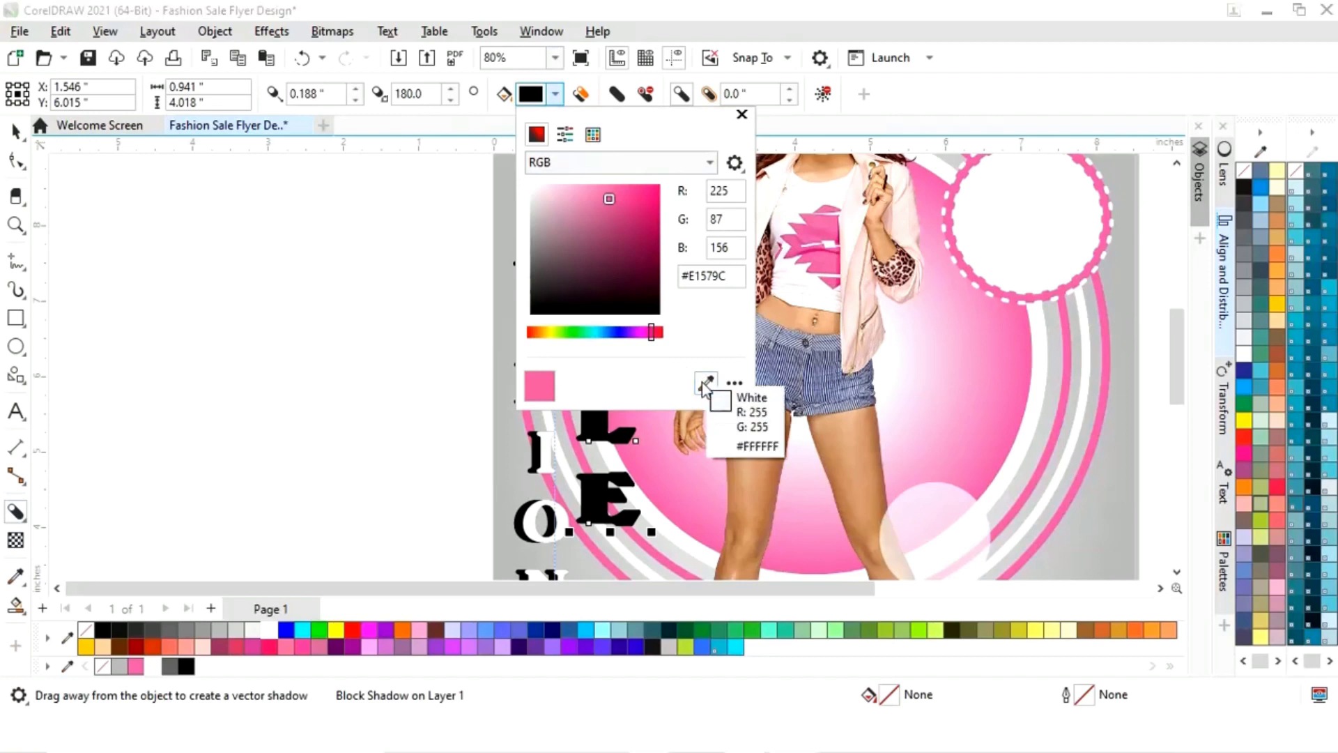
pyautogui.click(139, 664)
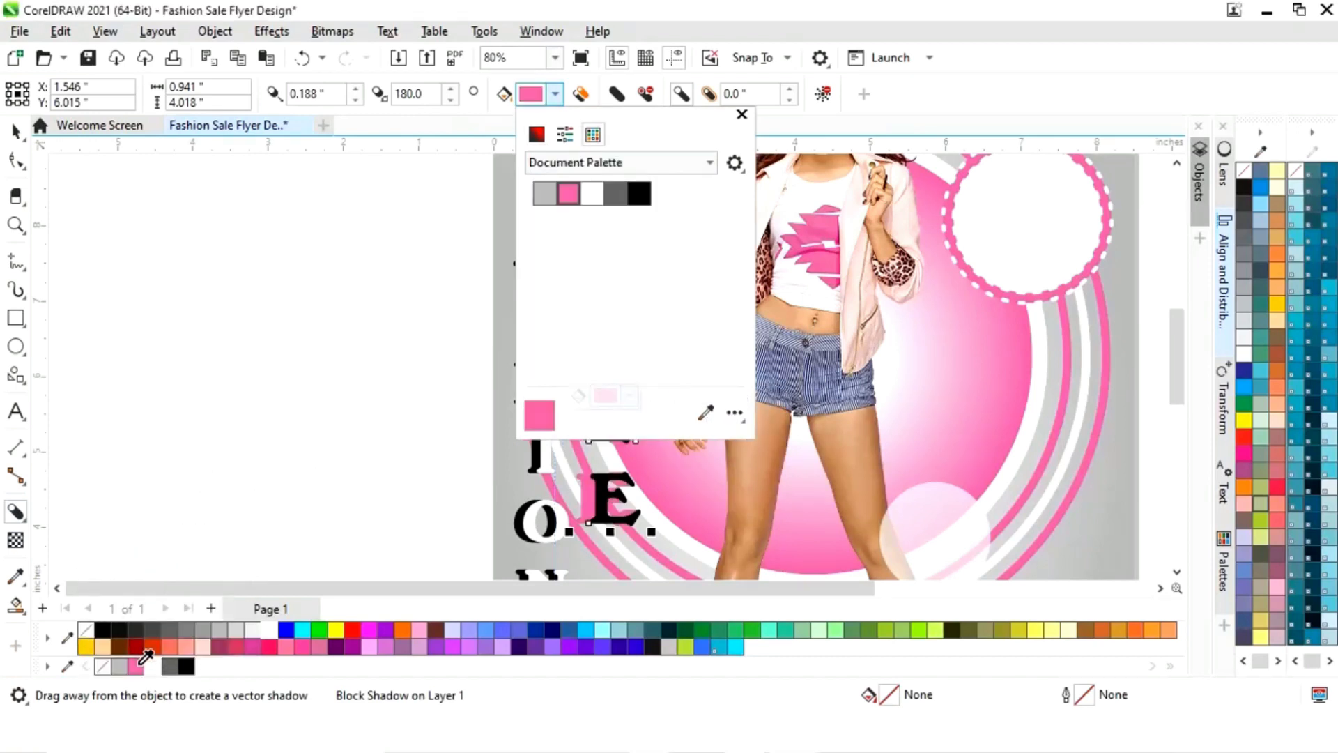
pyautogui.click(741, 114)
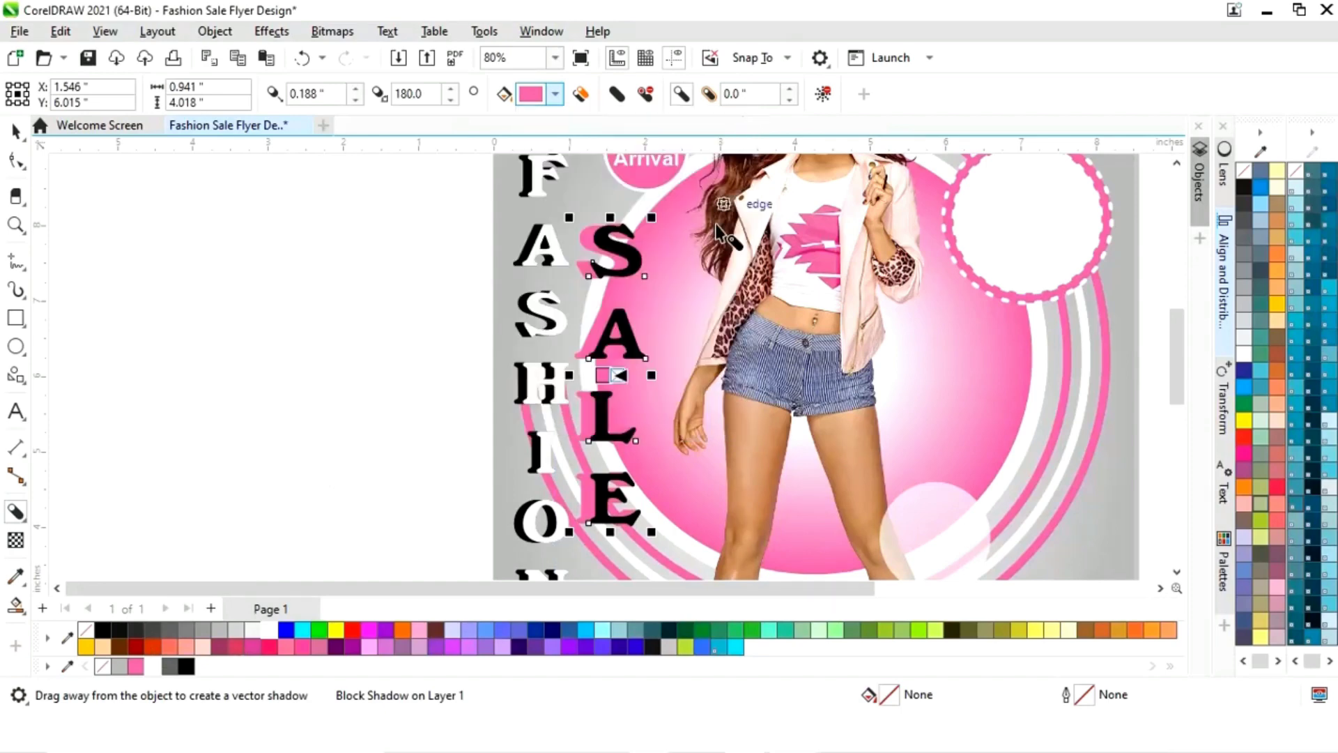
# - Reduce the depth of the SALE text's pink block shadow to about 0.13 inches
pyautogui.press('z')
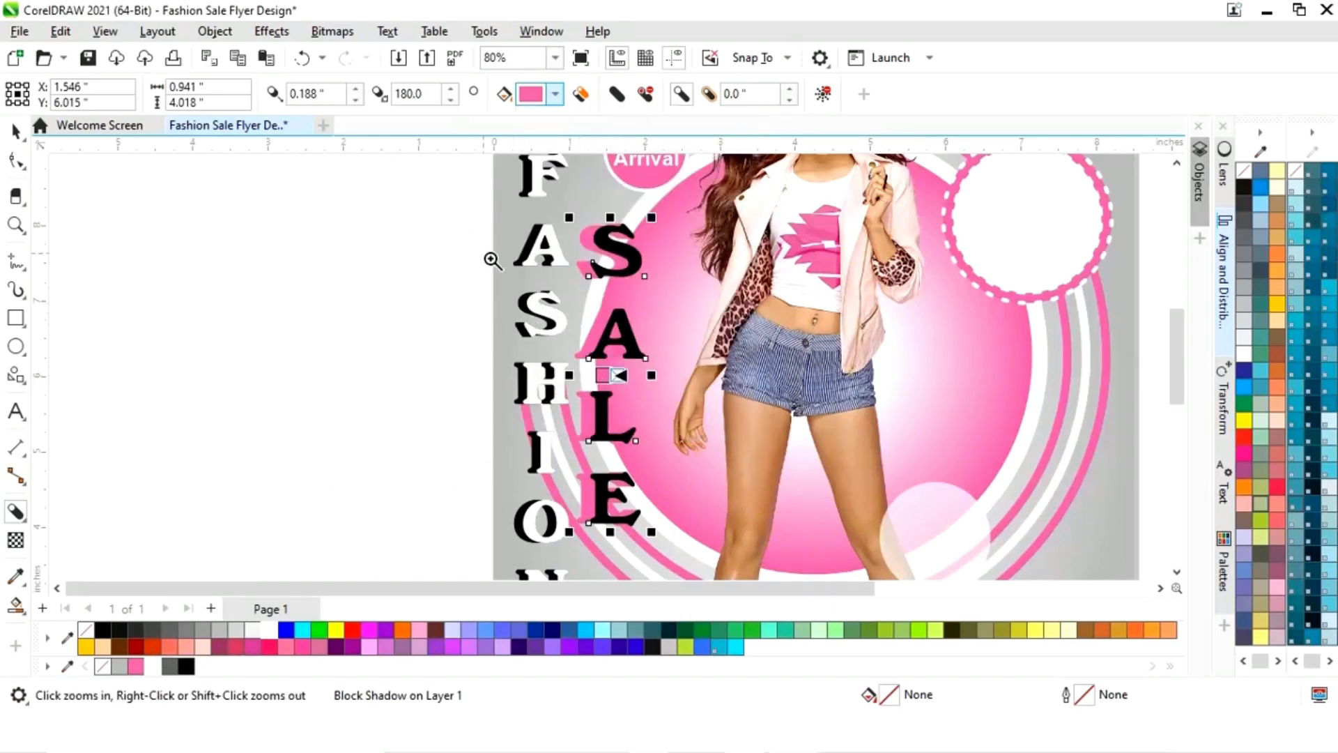
pyautogui.moveTo(486, 254); pyautogui.dragTo(725, 453)
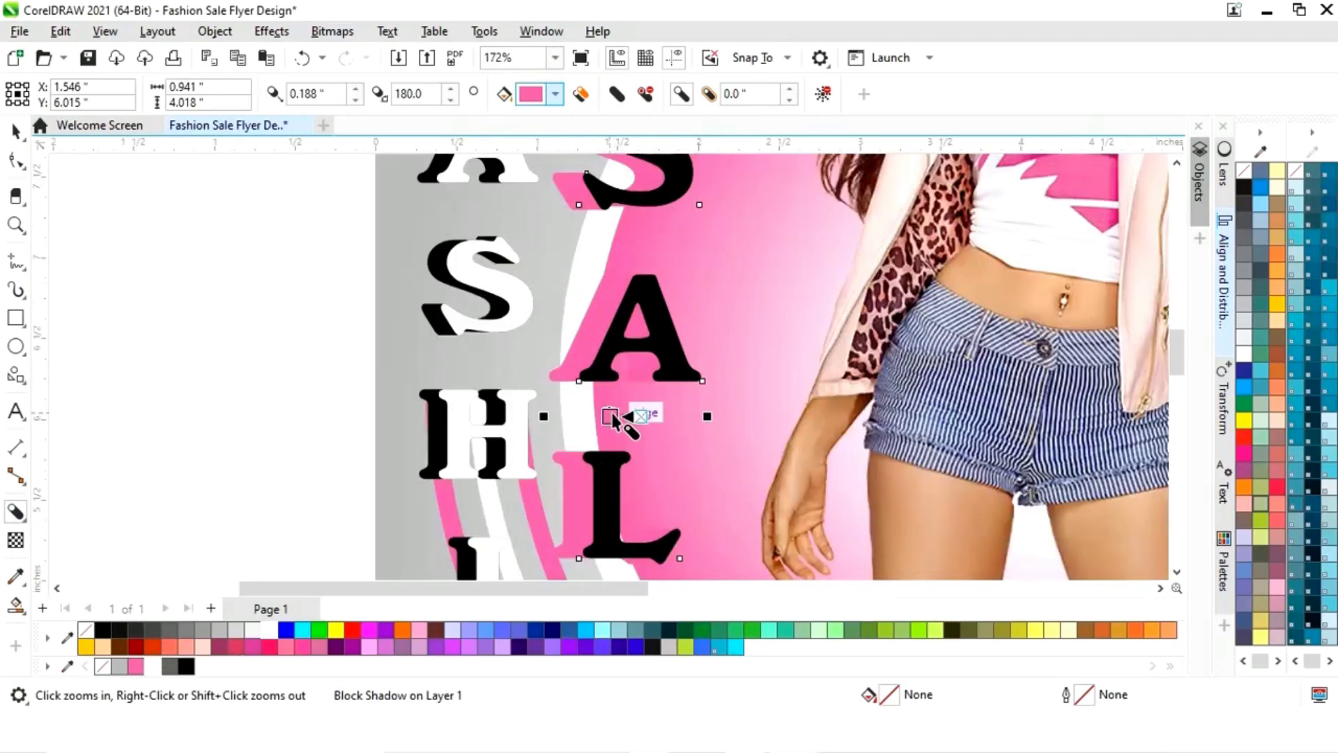
pyautogui.moveTo(619, 411); pyautogui.dragTo(618, 418)
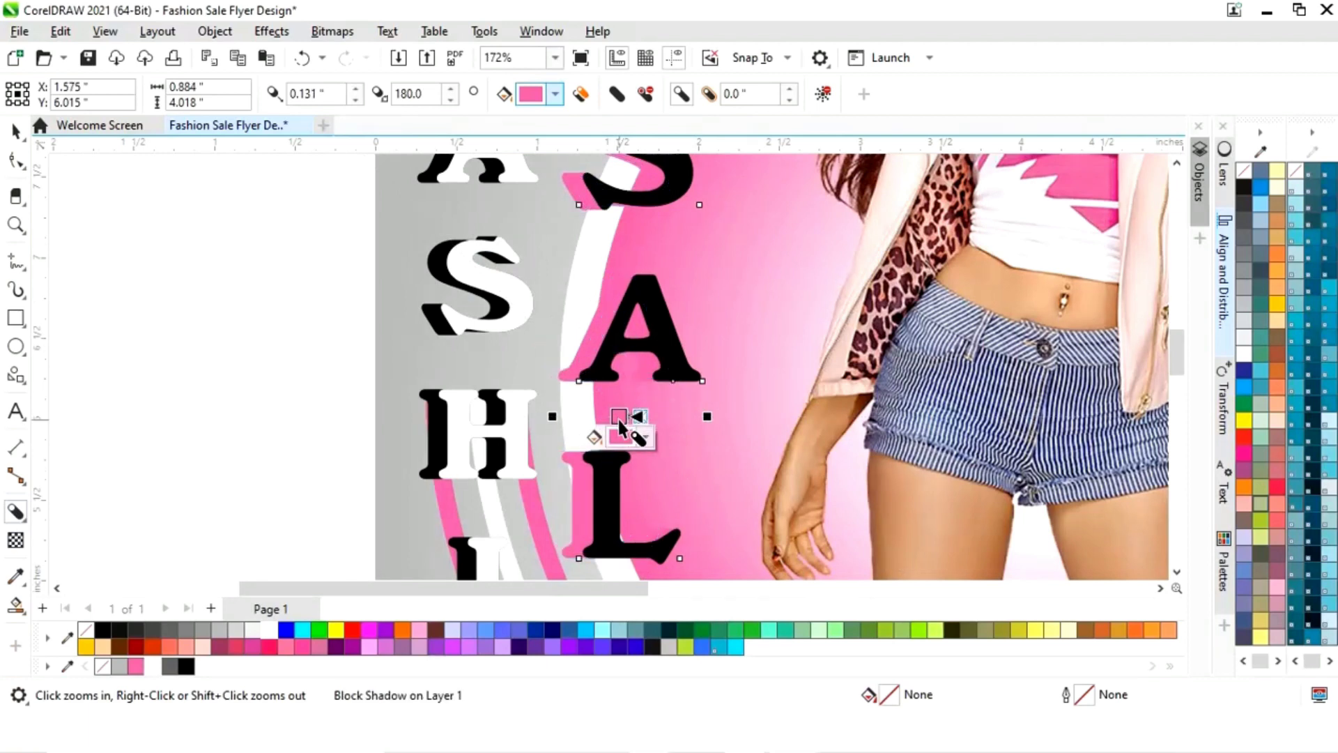
pyautogui.hotkey('shift', 'F4')
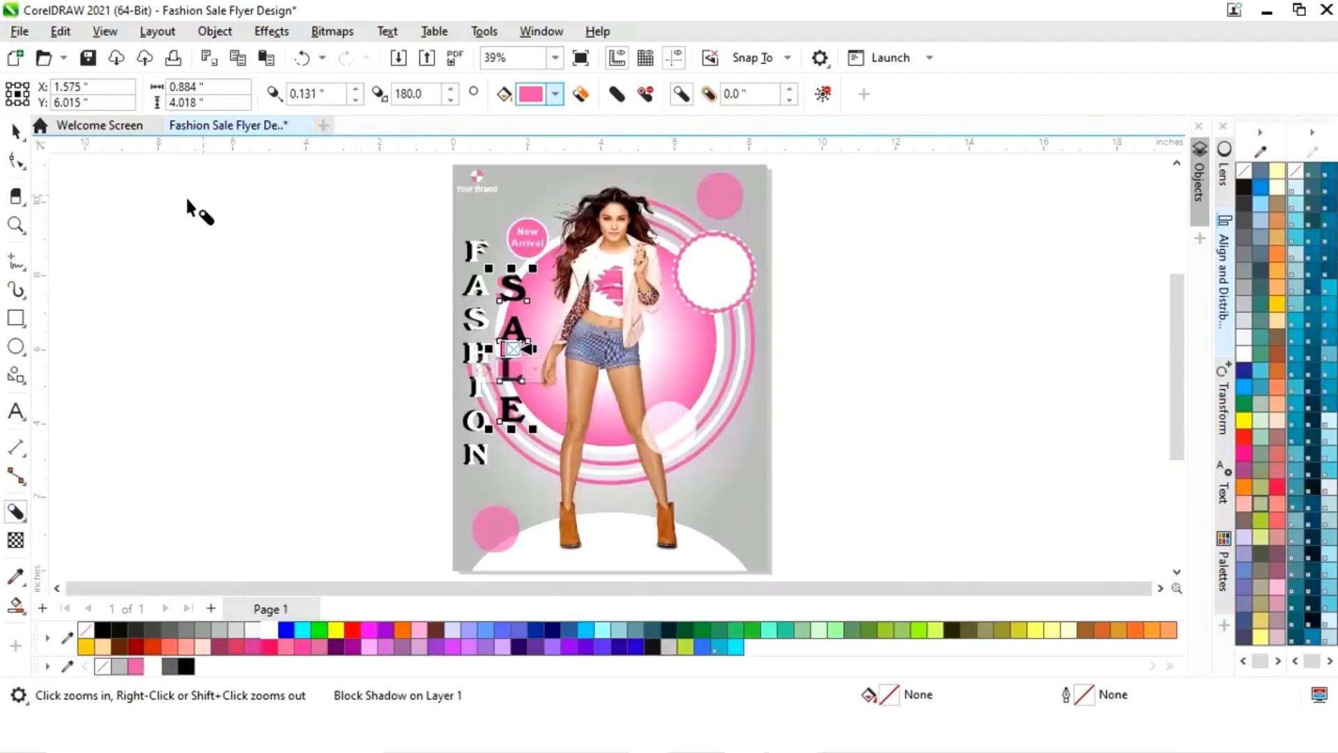
pyautogui.click(14, 131)
pyautogui.click(408, 394)
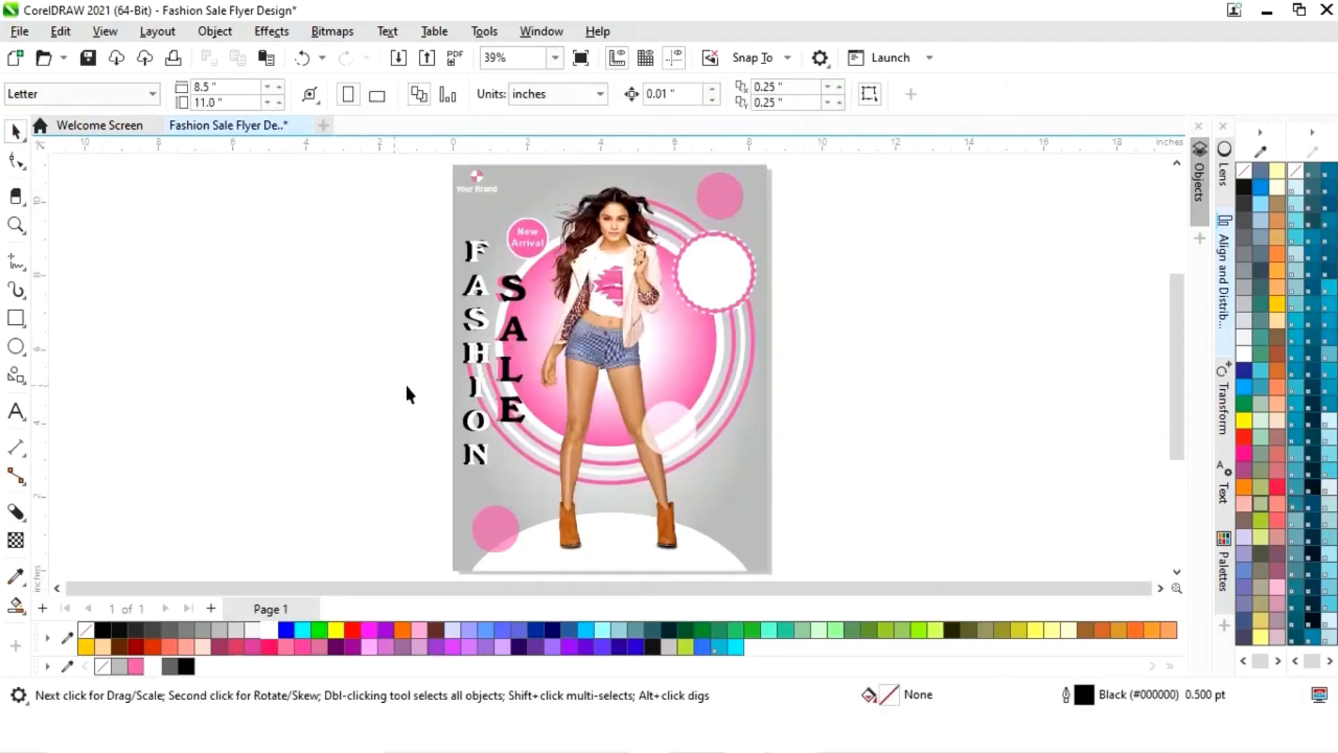
# - Enlarge the SALE text to about 75 pt and shift it slightly up and toward the model
pyautogui.click(509, 370)
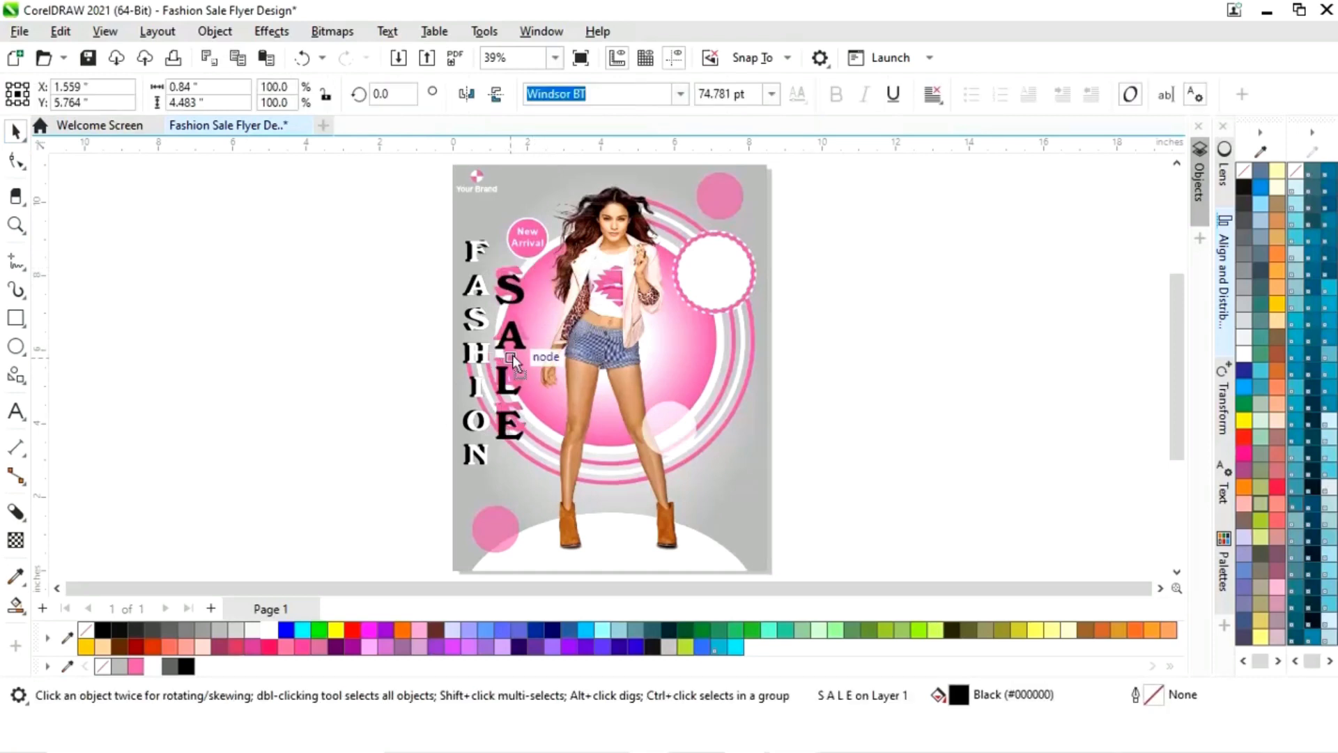
pyautogui.press('Right')
pyautogui.press('Up')
pyautogui.moveTo(512, 355); pyautogui.dragTo(517, 350)
pyautogui.click(365, 441)
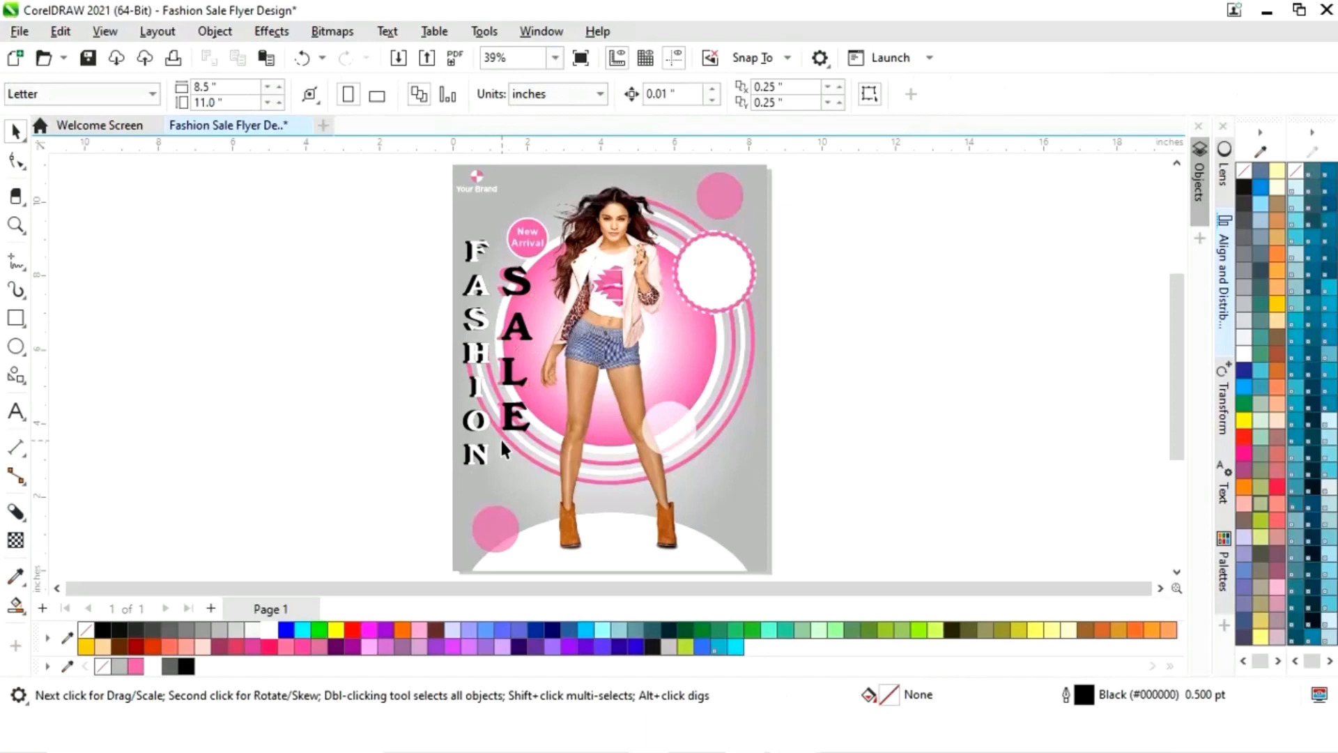
# - Erase the end of the outermost pink arc behind the H of FASHION with the 0.25-inch round Eraser
pyautogui.press('z')
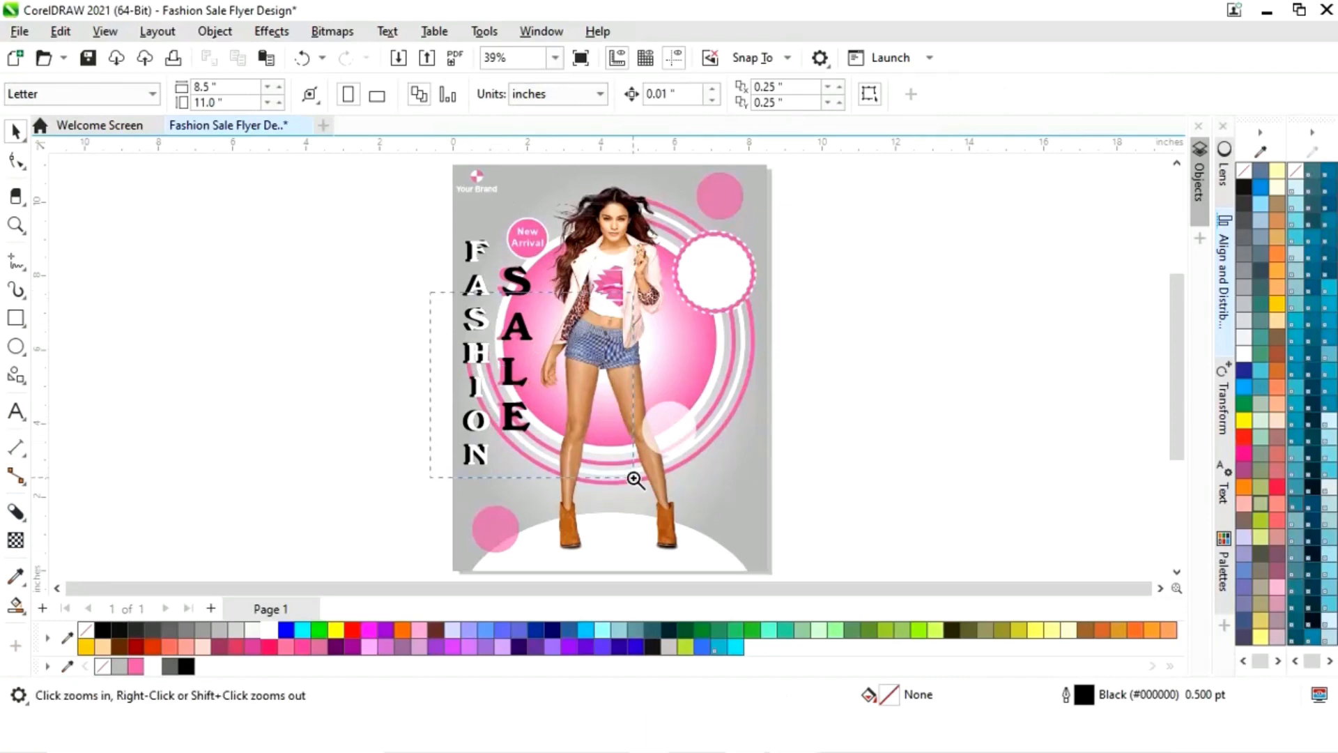
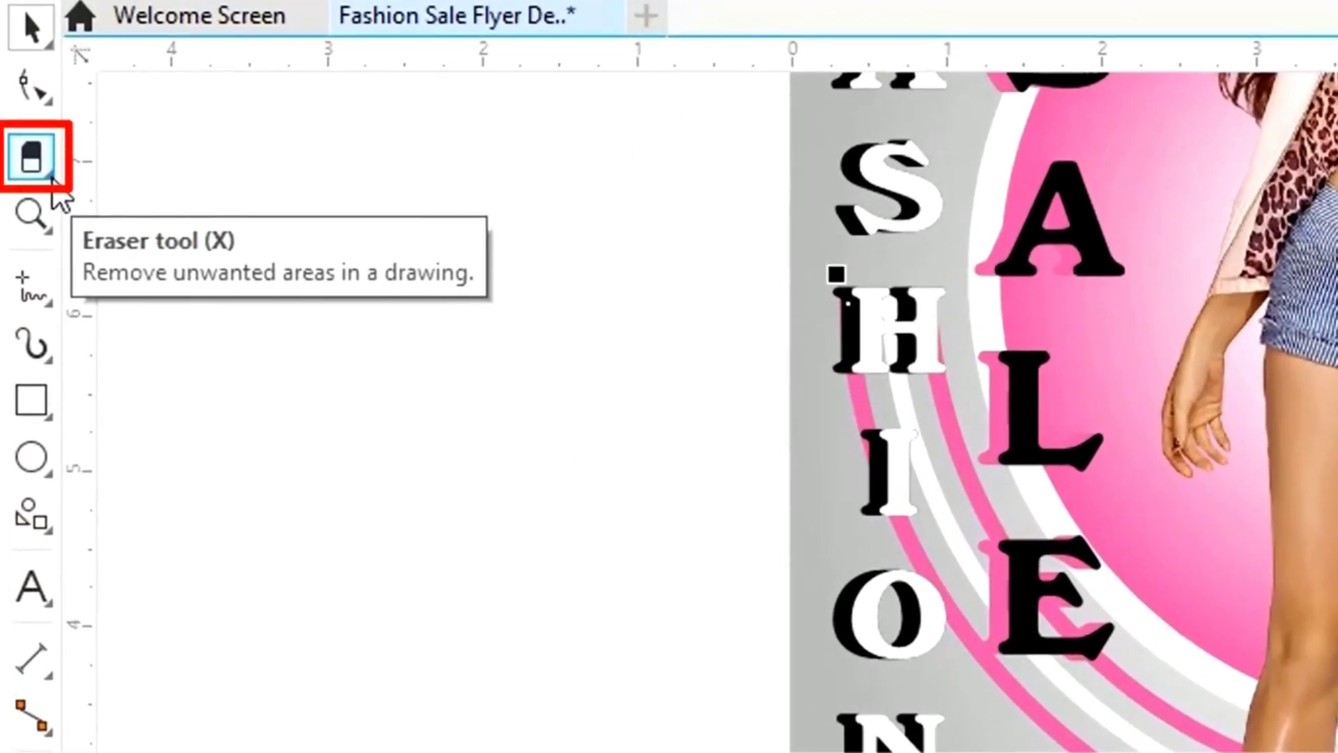
pyautogui.click(23, 204)
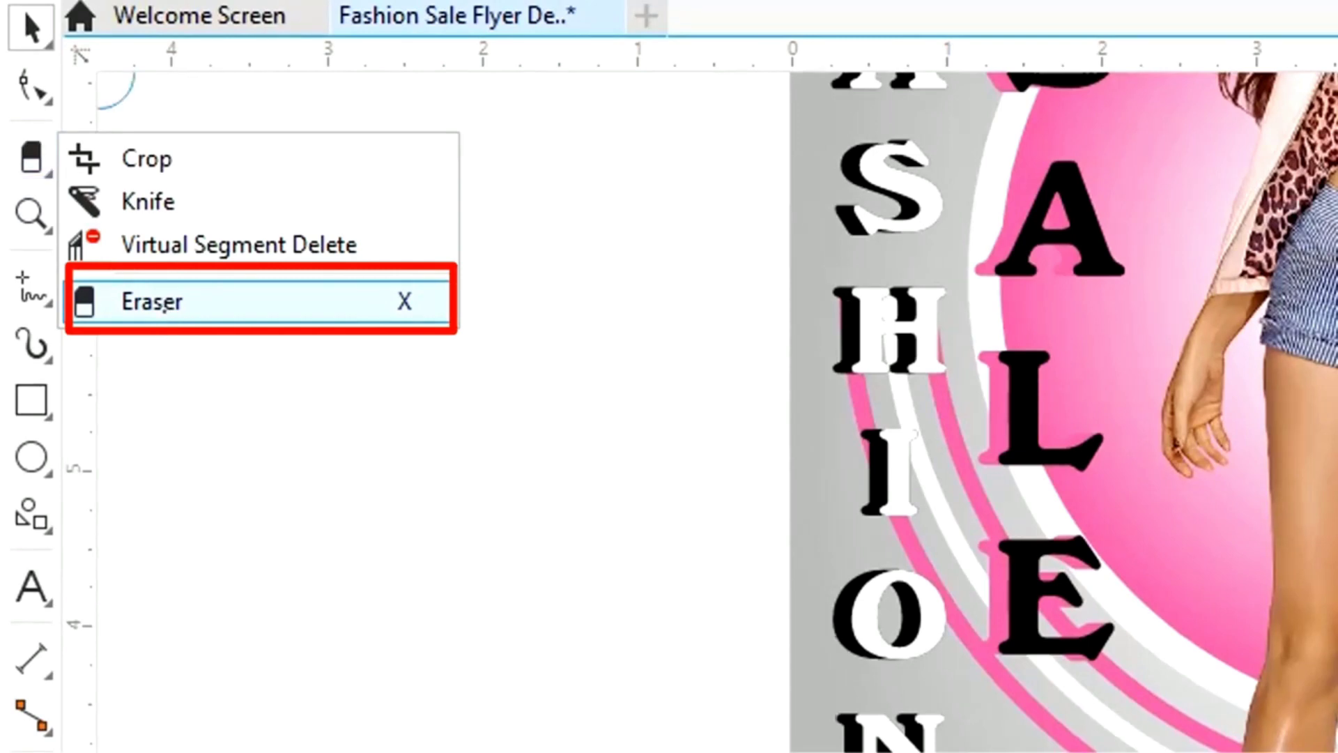
pyautogui.click(164, 308)
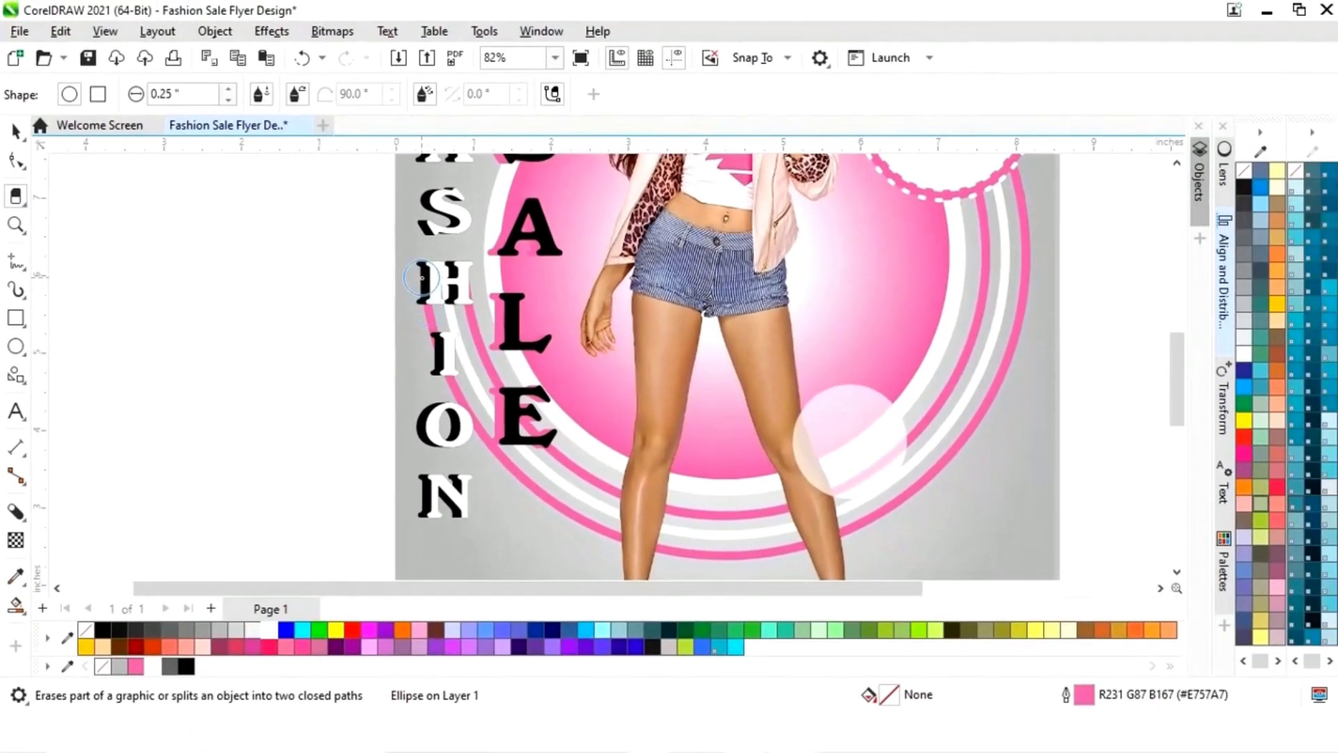
pyautogui.moveTo(421, 278); pyautogui.dragTo(428, 343)
pyautogui.click(15, 130)
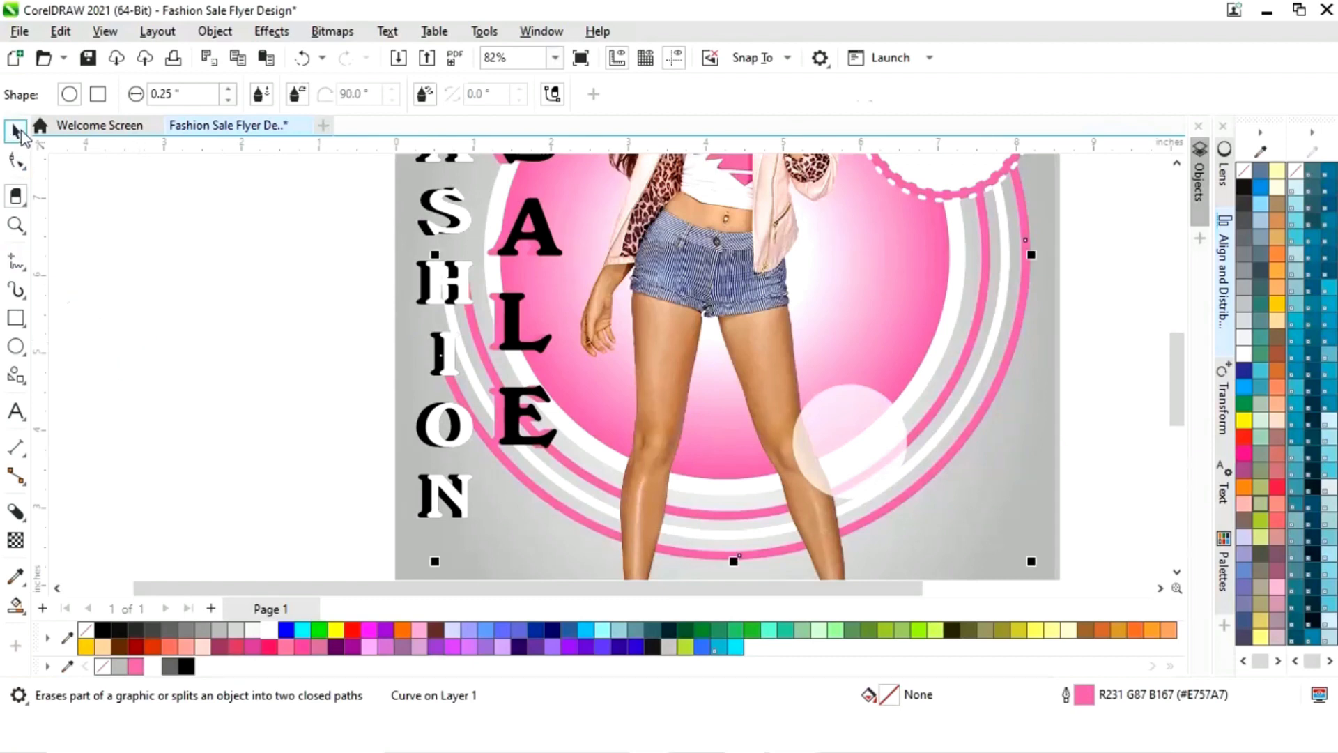
pyautogui.click(198, 360)
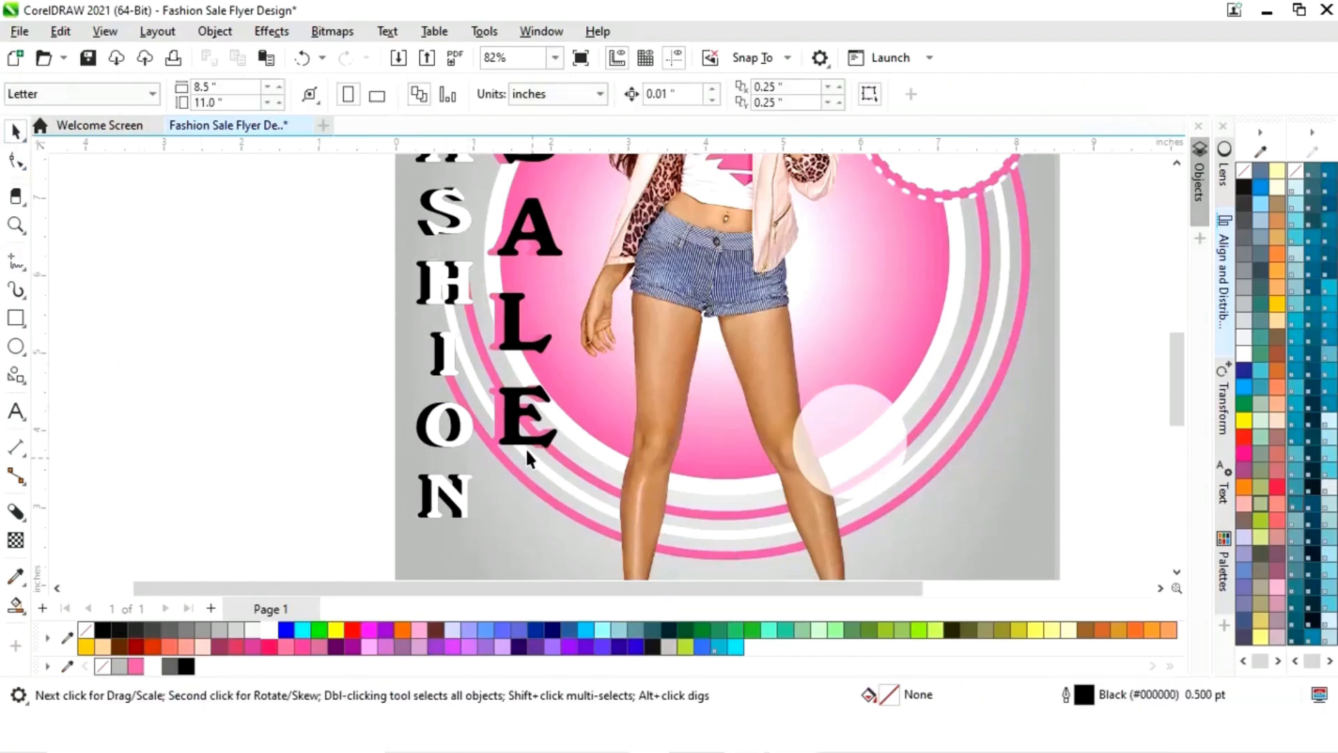
# - Erase the end of the thin white arc where it overlaps the H of FASHION
pyautogui.click(467, 367)
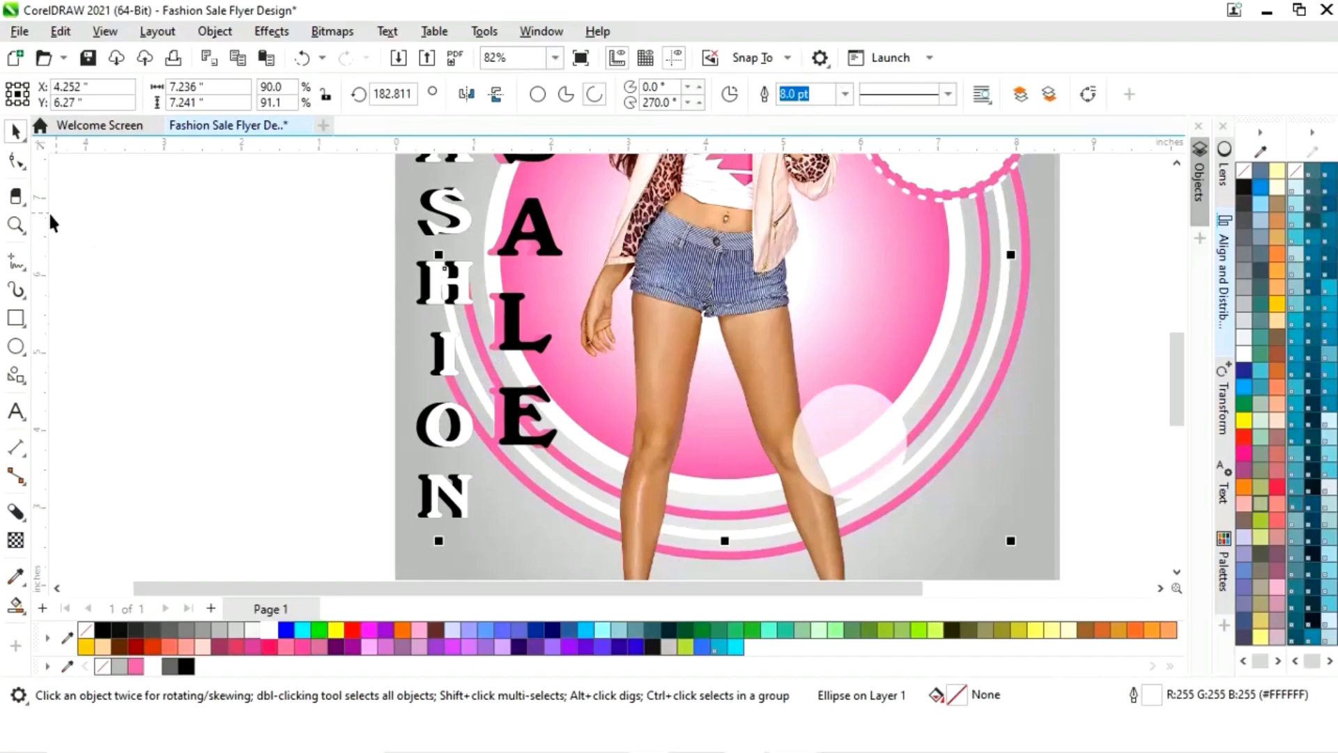
pyautogui.click(16, 198)
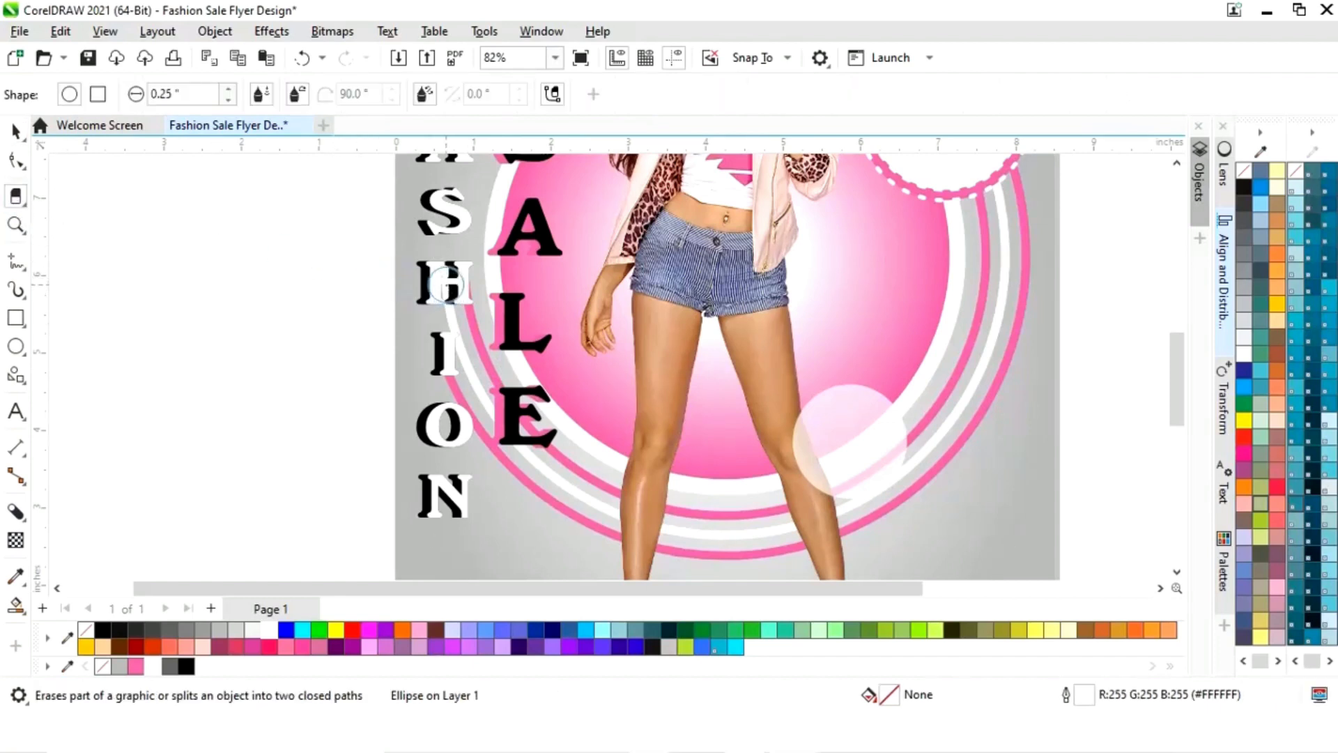
pyautogui.click(445, 284)
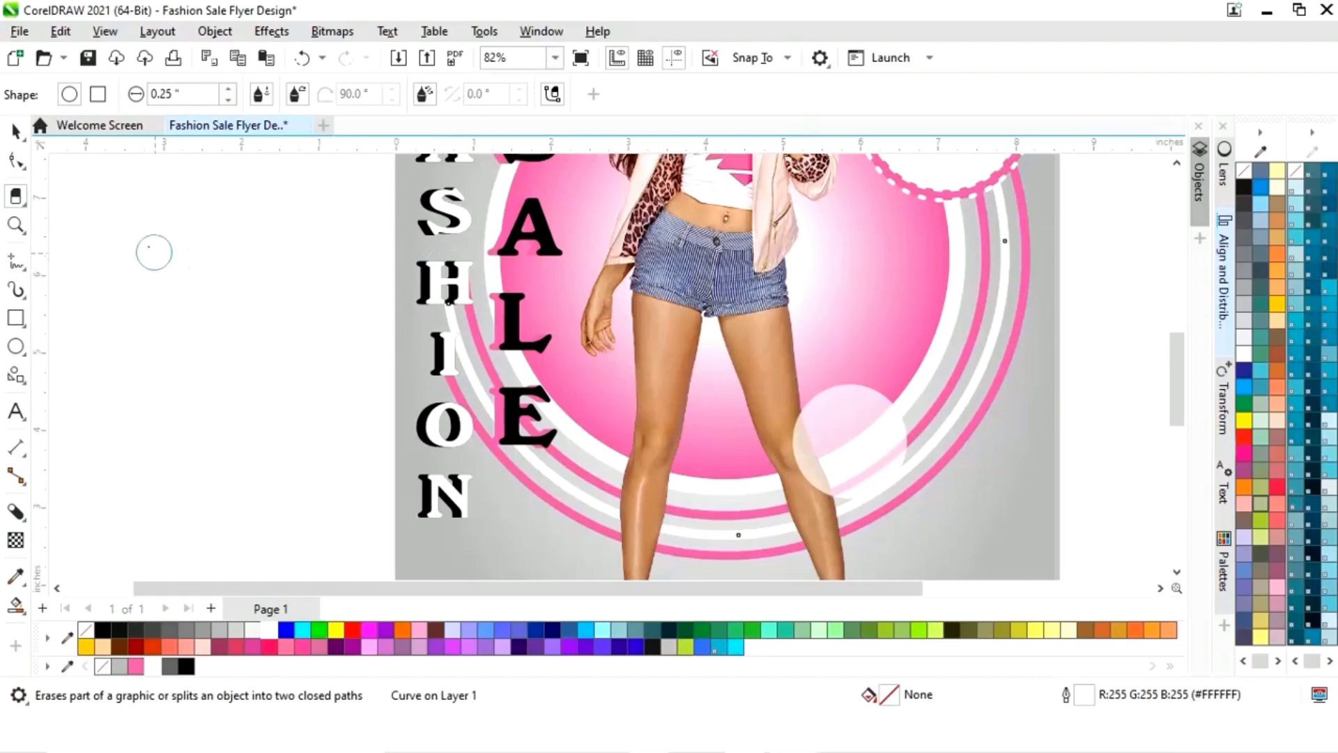
pyautogui.click(16, 130)
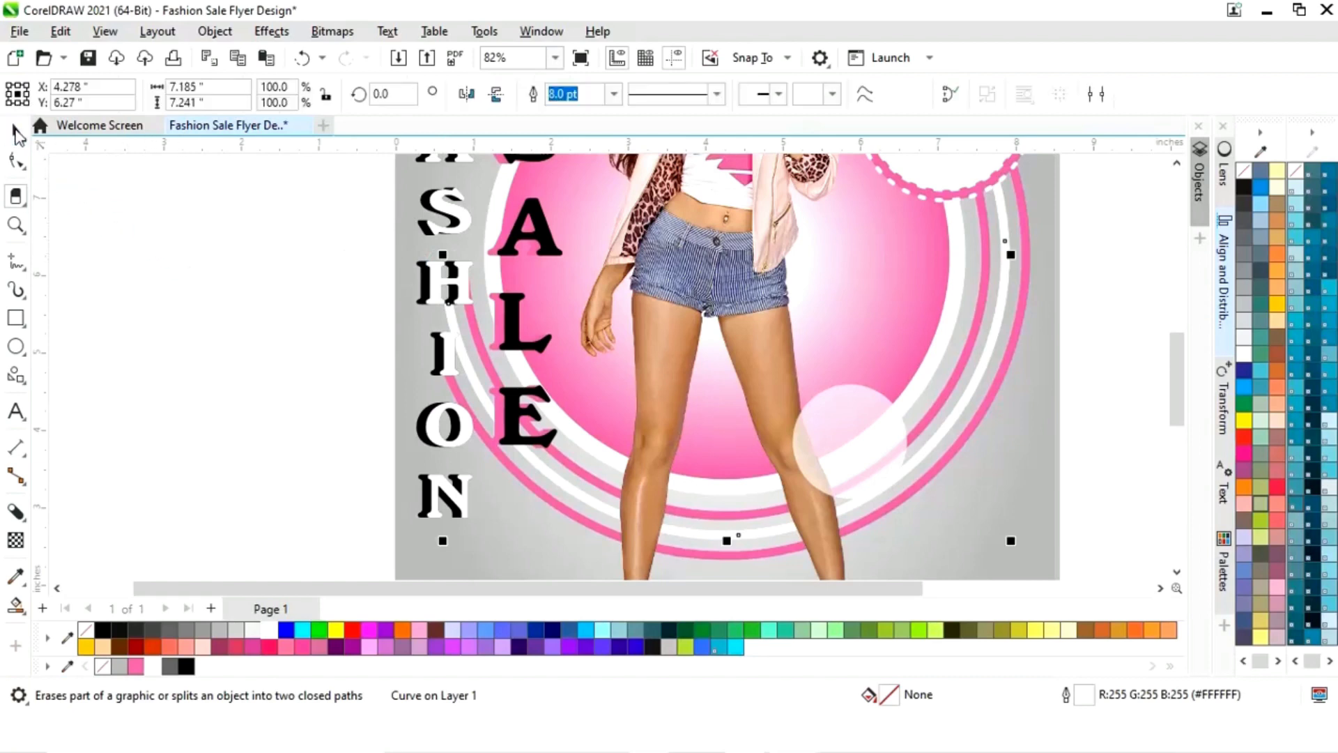
pyautogui.click(300, 297)
# - Erase the end of the inner pink arc beside the H of FASHION
pyautogui.click(478, 337)
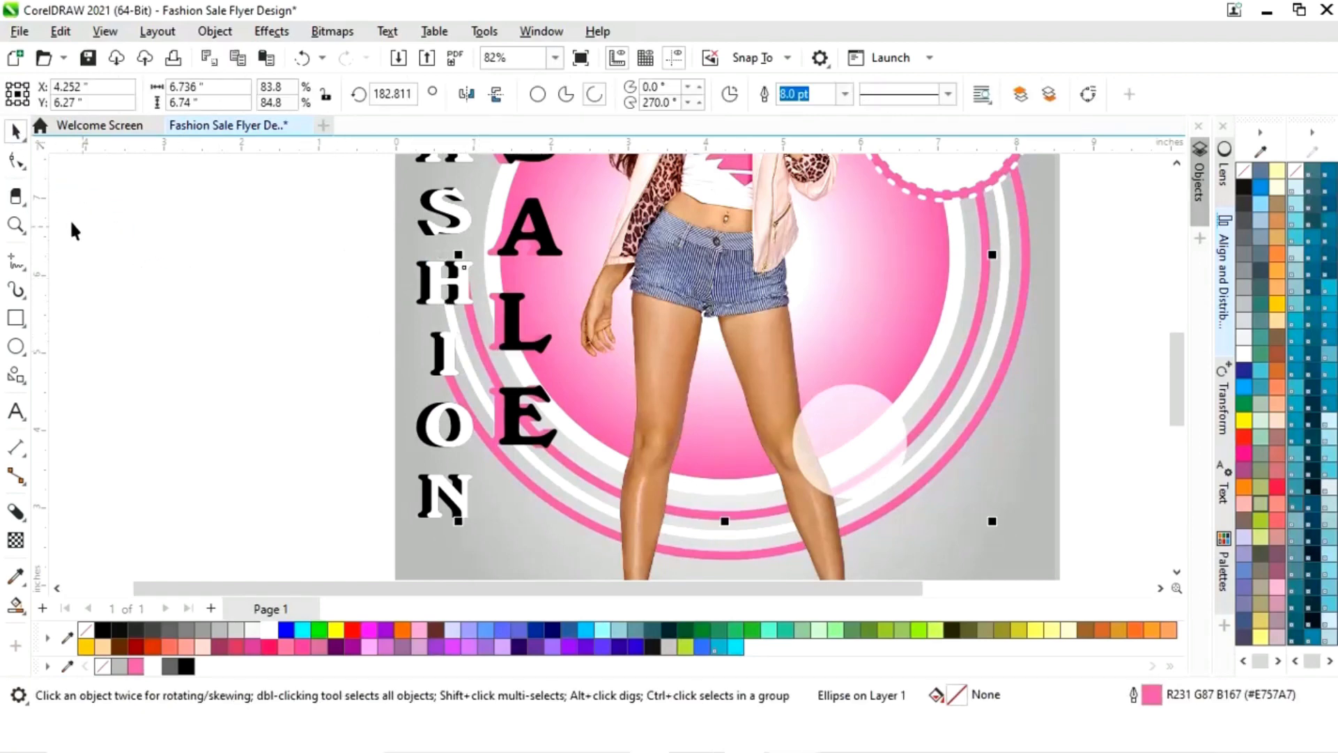
pyautogui.click(16, 196)
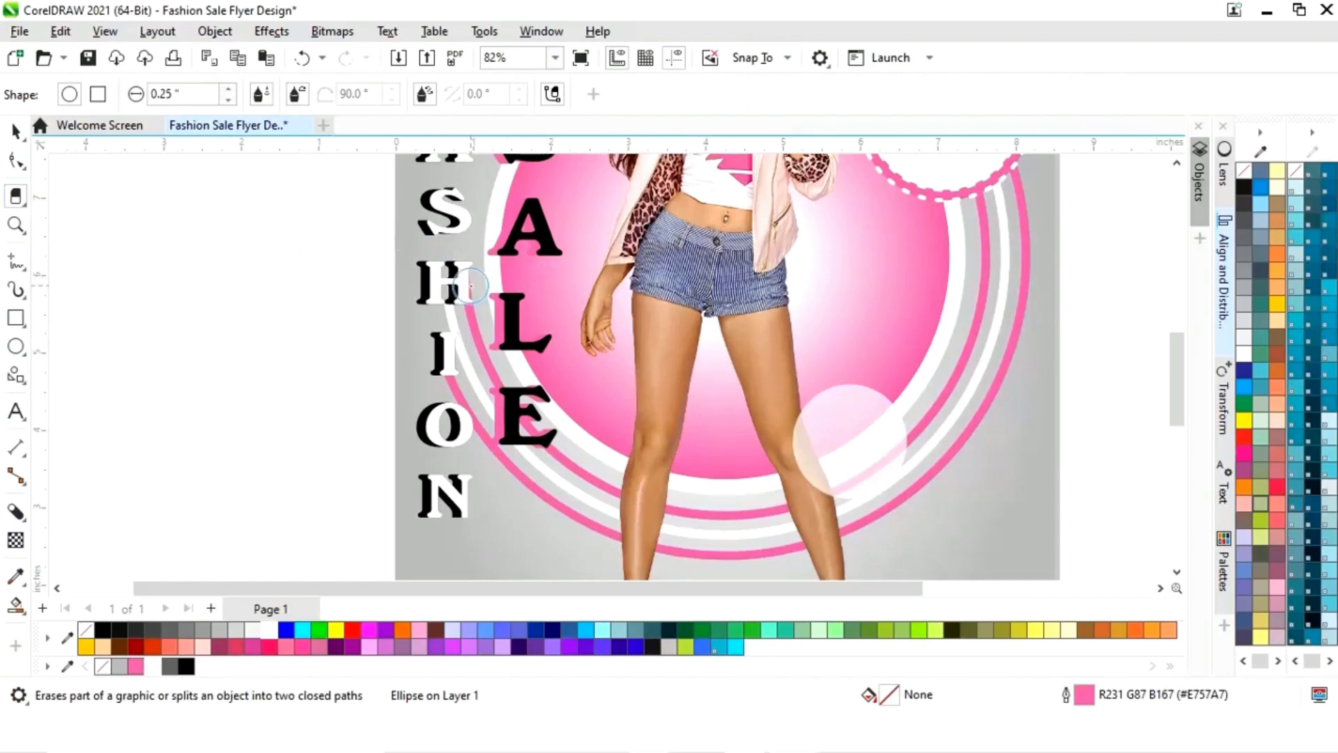
pyautogui.moveTo(469, 285); pyautogui.dragTo(464, 277)
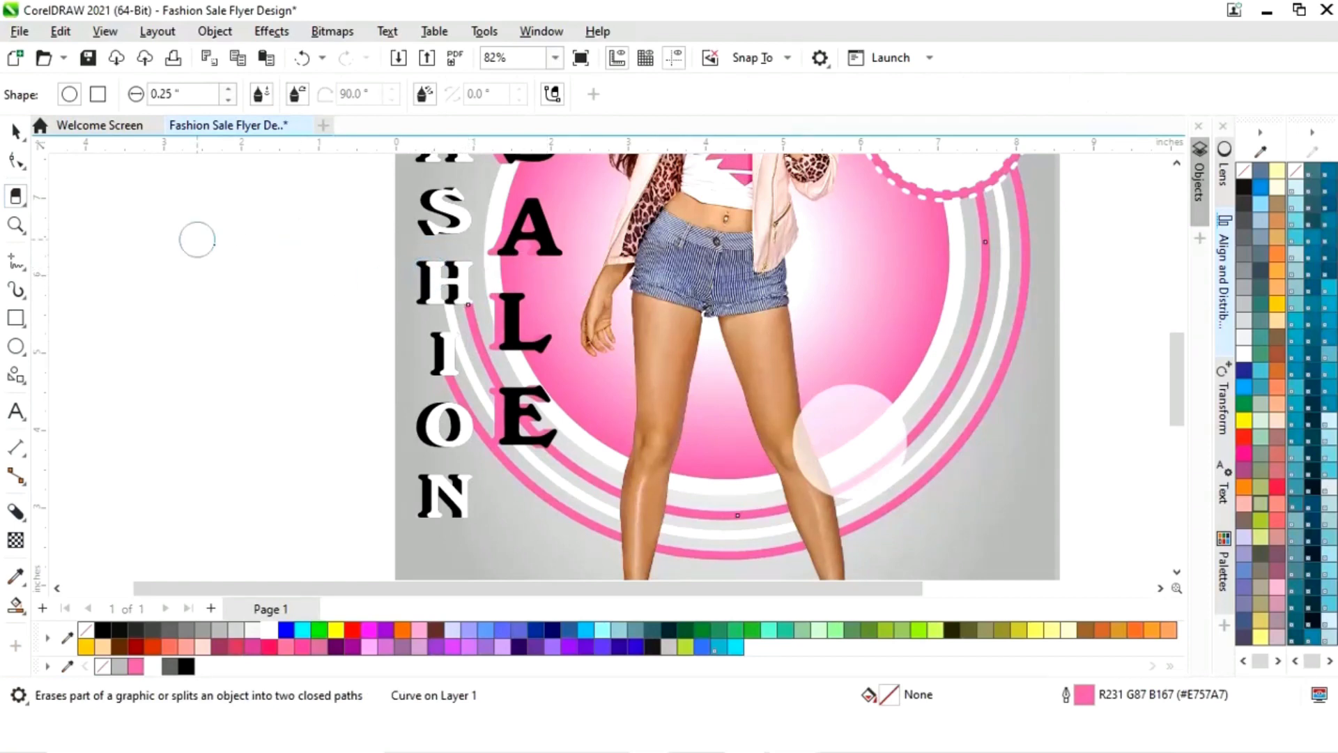
pyautogui.click(15, 131)
pyautogui.click(181, 314)
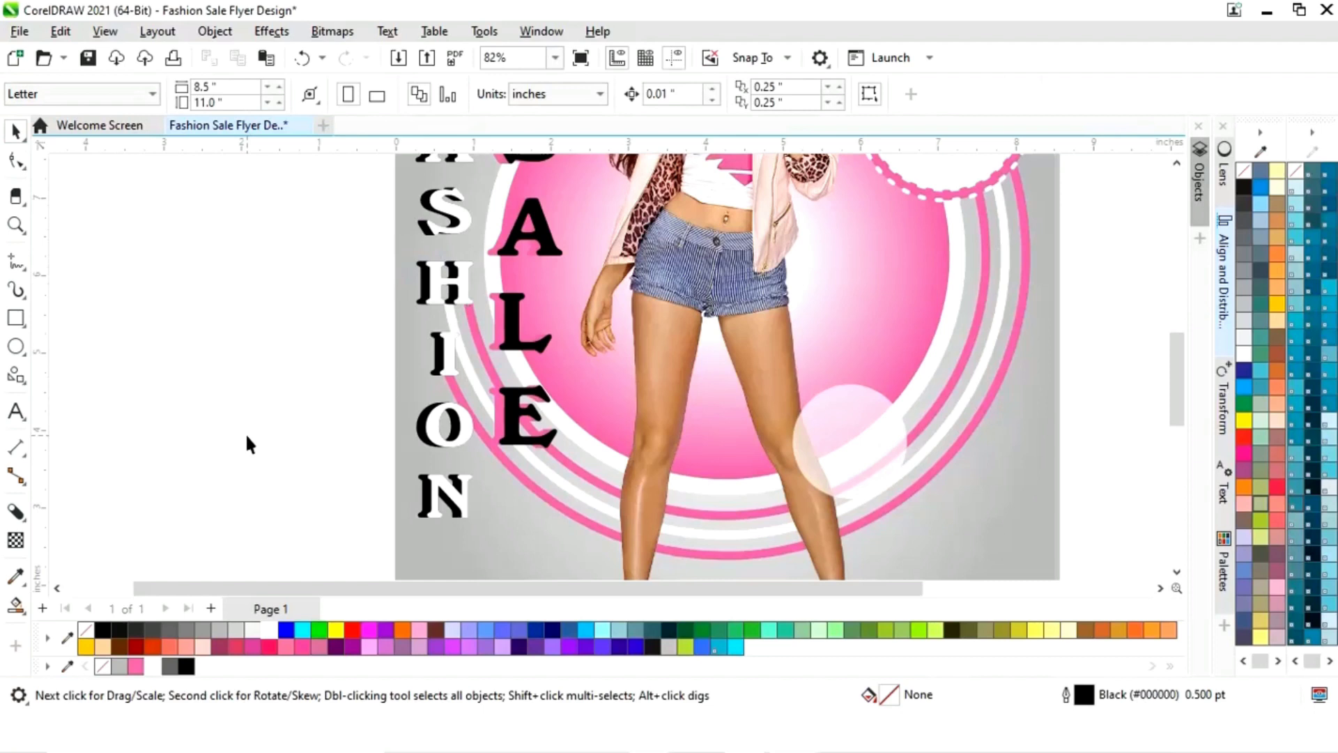
pyautogui.hotkey('shift', 'F4')
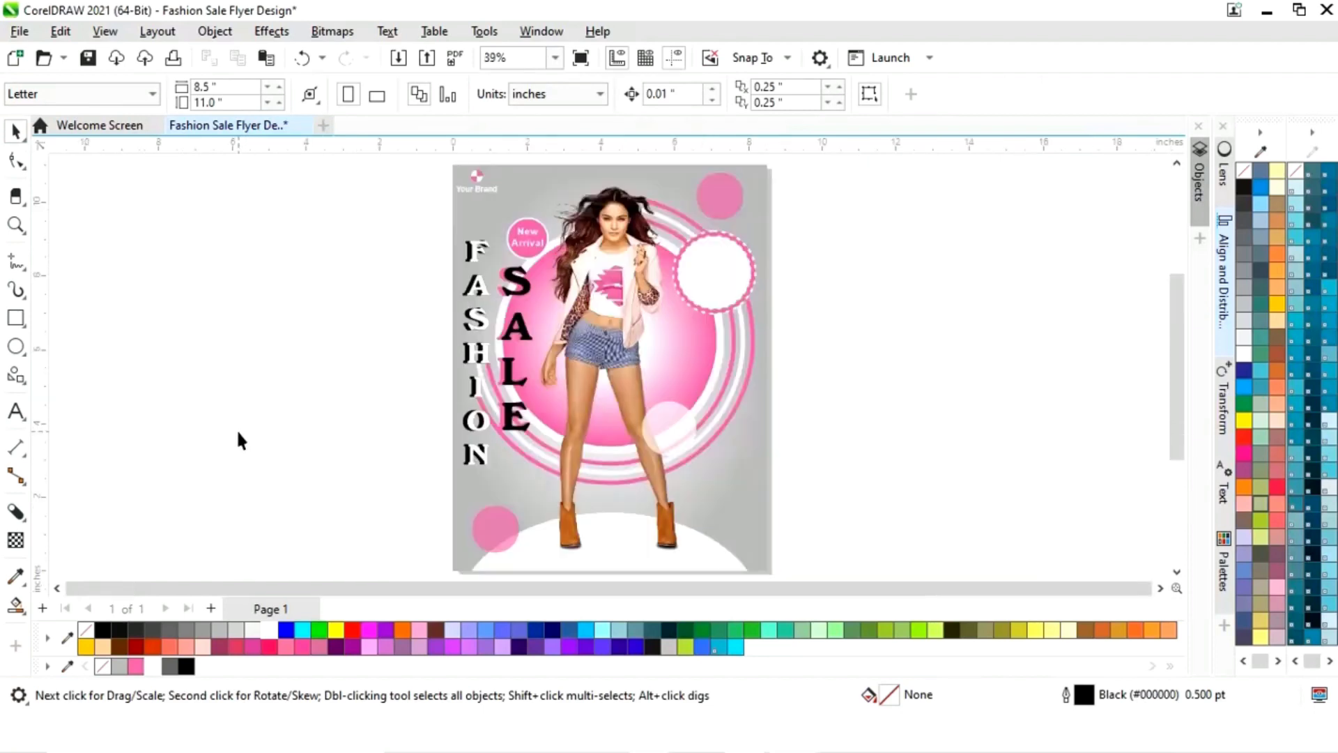
# - Undo the last edit, and erase the end of the outermost pink arc showing above the model's hair with the 0.25-inch Eraser
pyautogui.hotkey('ctrl', 'z')
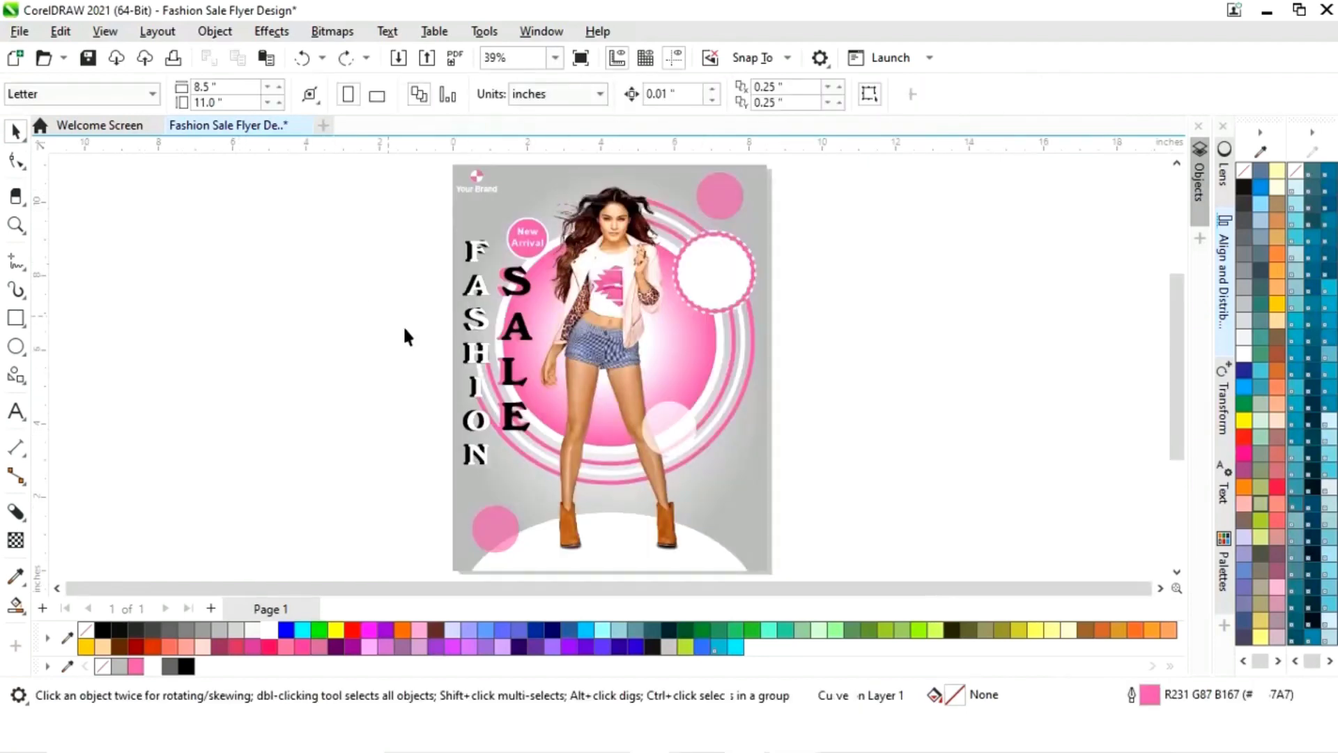
pyautogui.click(752, 369)
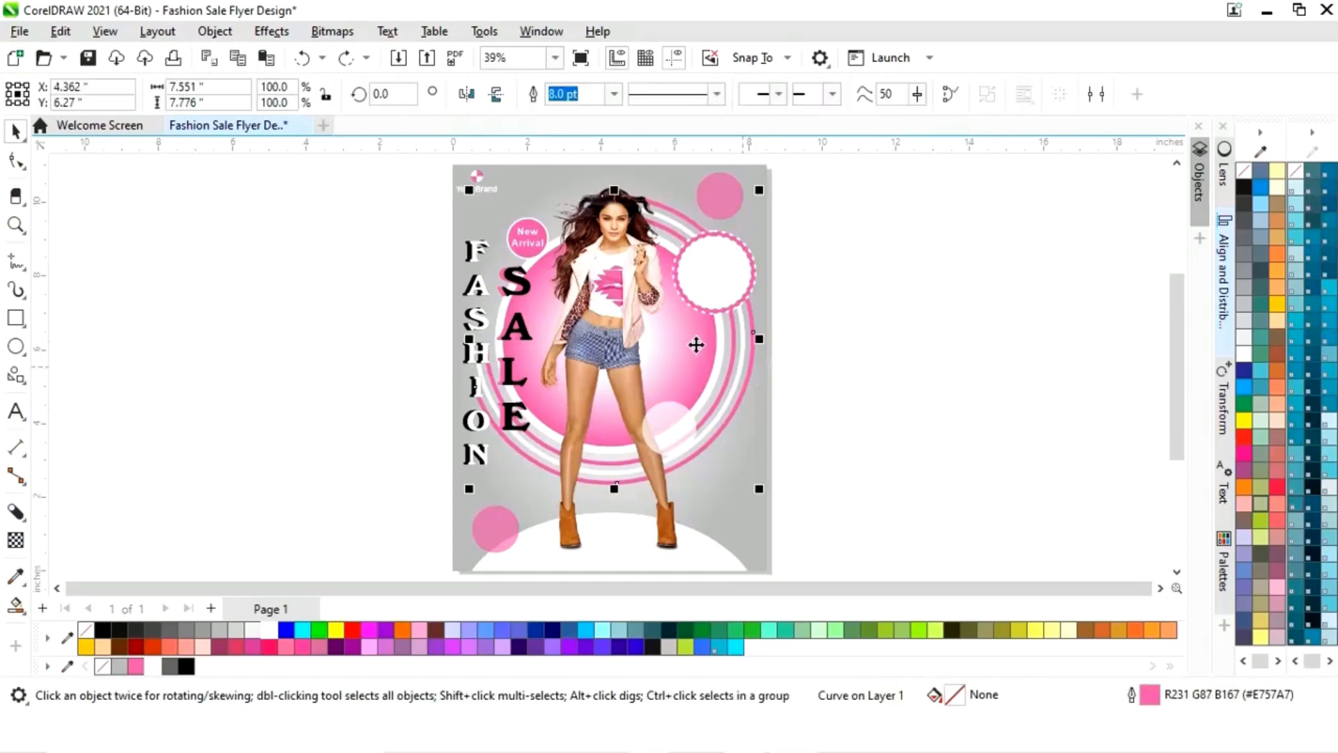
pyautogui.moveTo(679, 218); pyautogui.dragTo(681, 220)
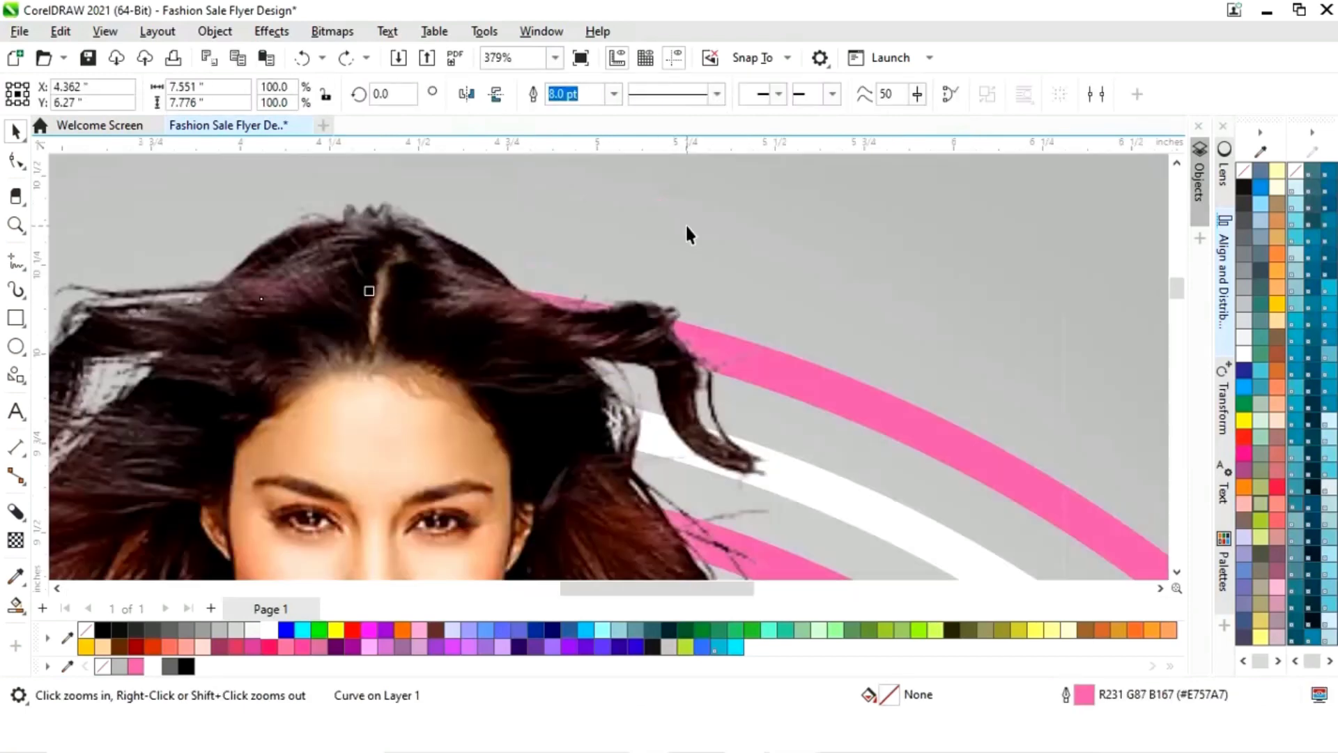
pyautogui.click(15, 196)
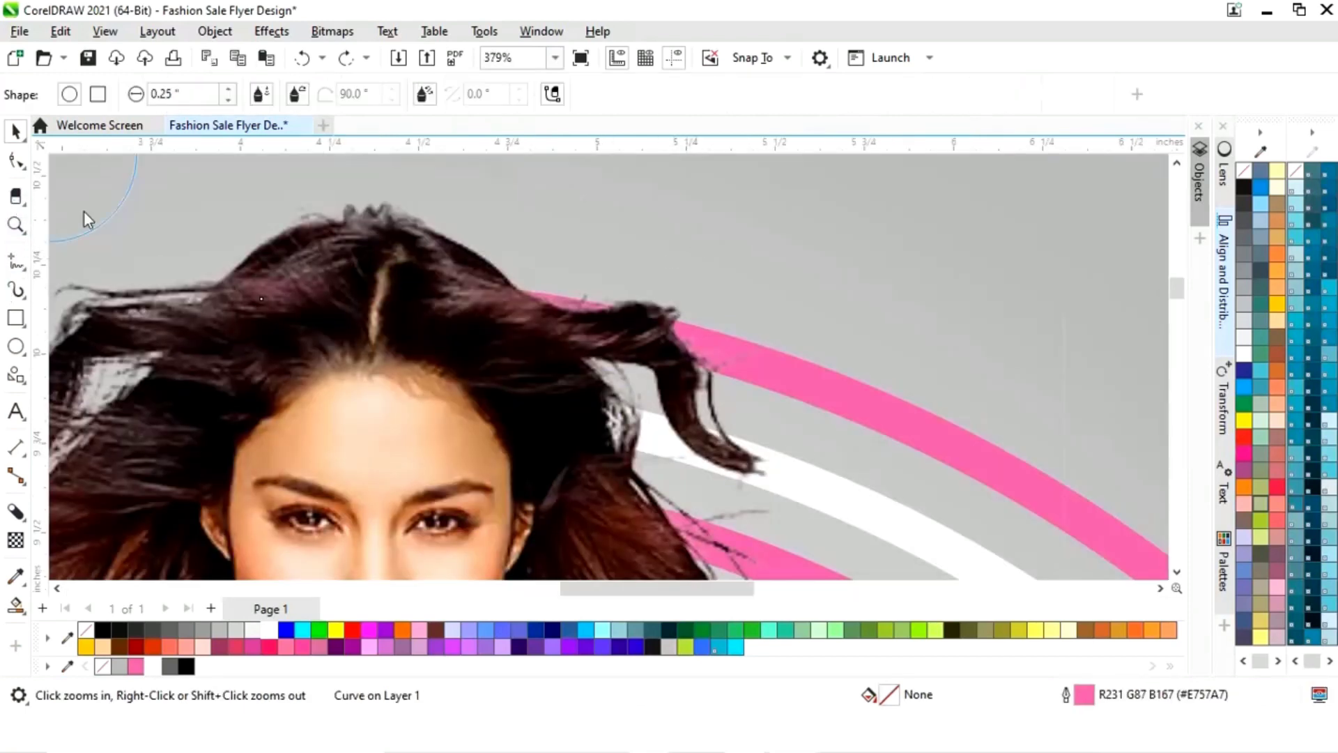
pyautogui.moveTo(569, 256); pyautogui.dragTo(493, 254)
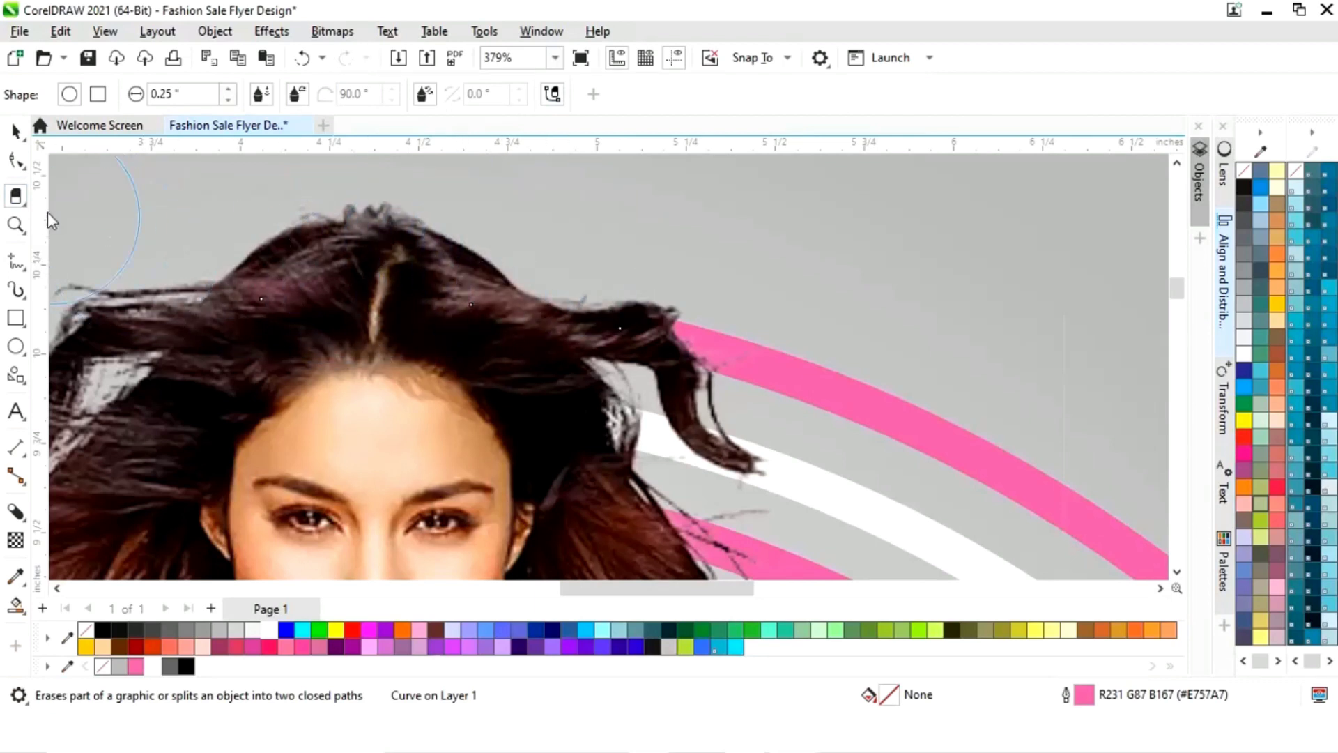
pyautogui.click(17, 131)
pyautogui.hotkey('shift', 'F4')
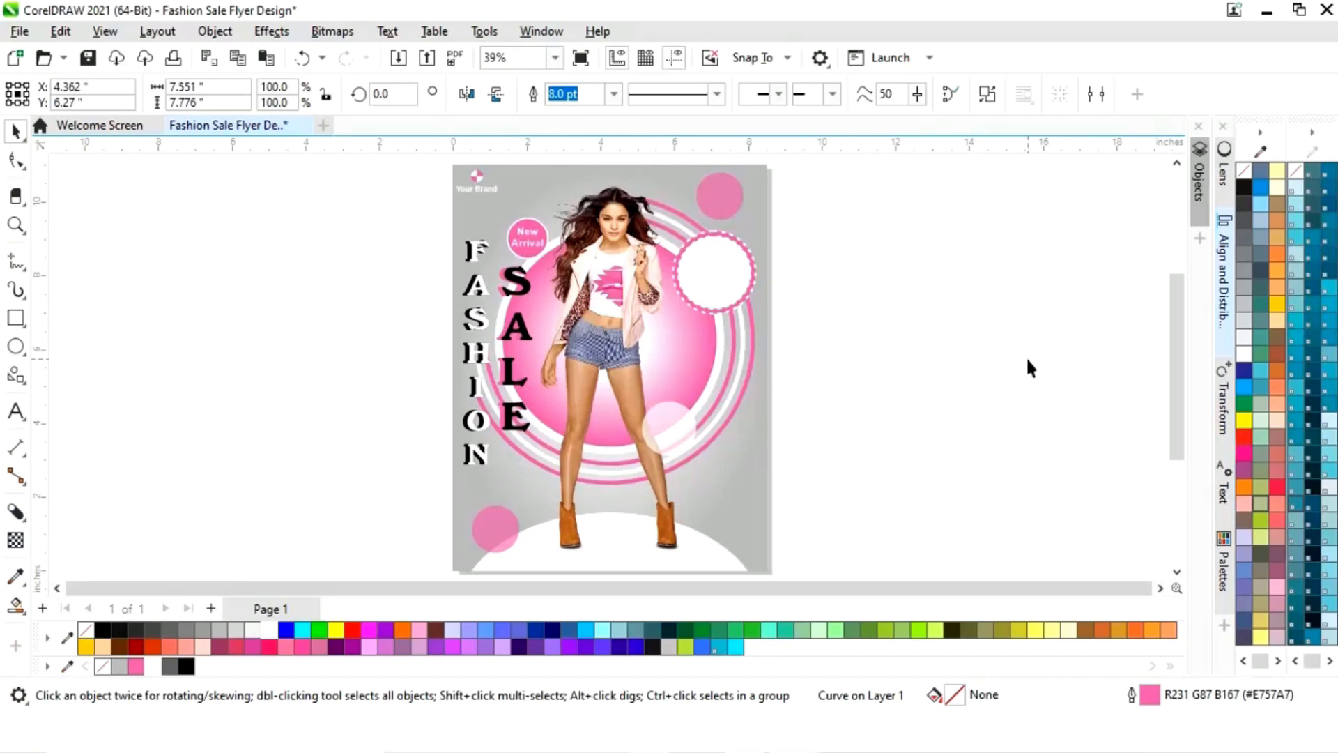
pyautogui.click(965, 371)
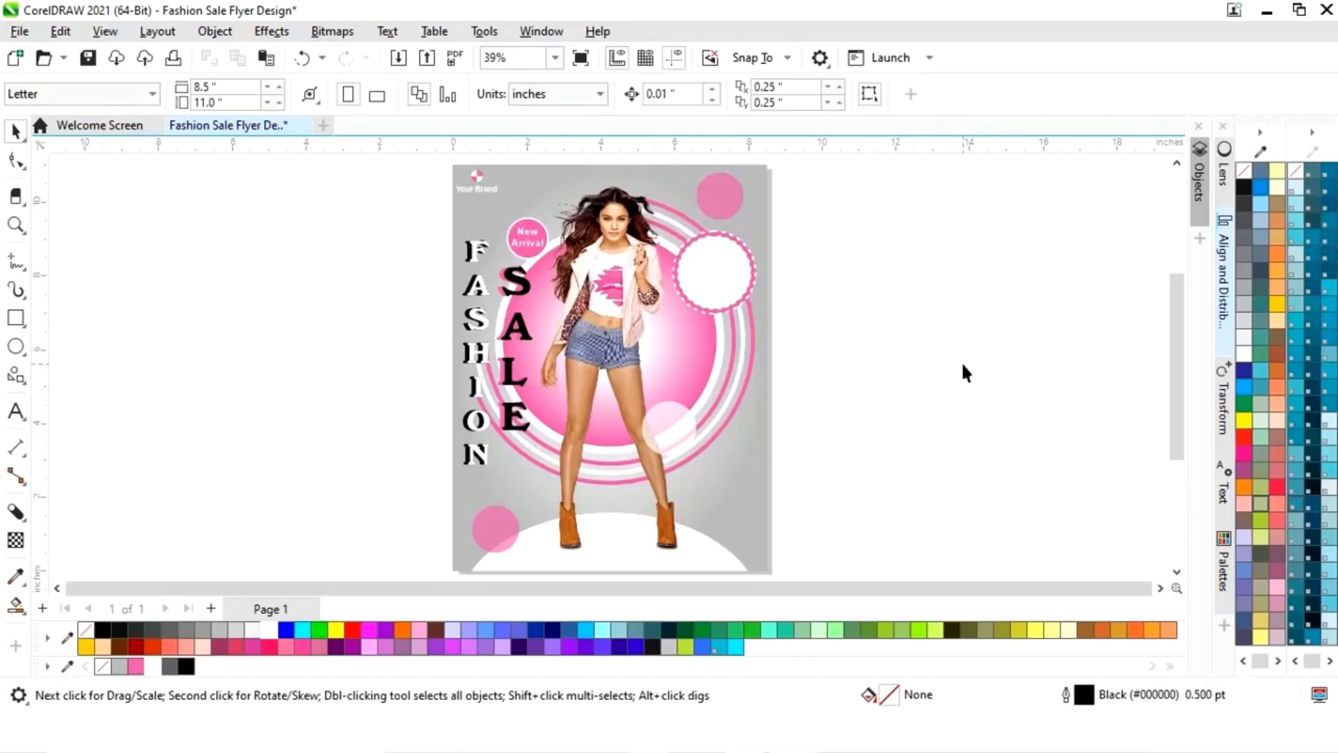
# - Draw a rectangle about 2.35 by 0.6 inches over the arcs beside the model's hip and round its corners to 0.3 inch
pyautogui.click(17, 320)
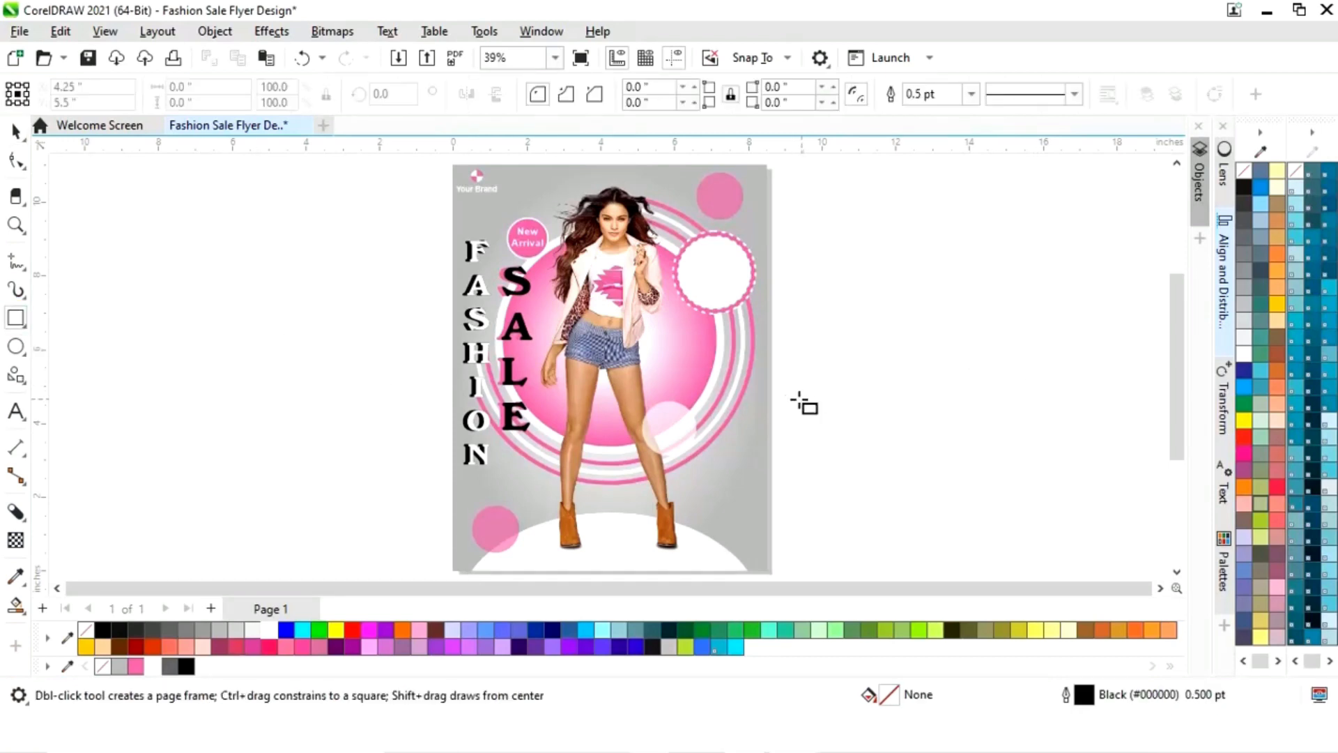
pyautogui.moveTo(667, 356); pyautogui.dragTo(753, 376)
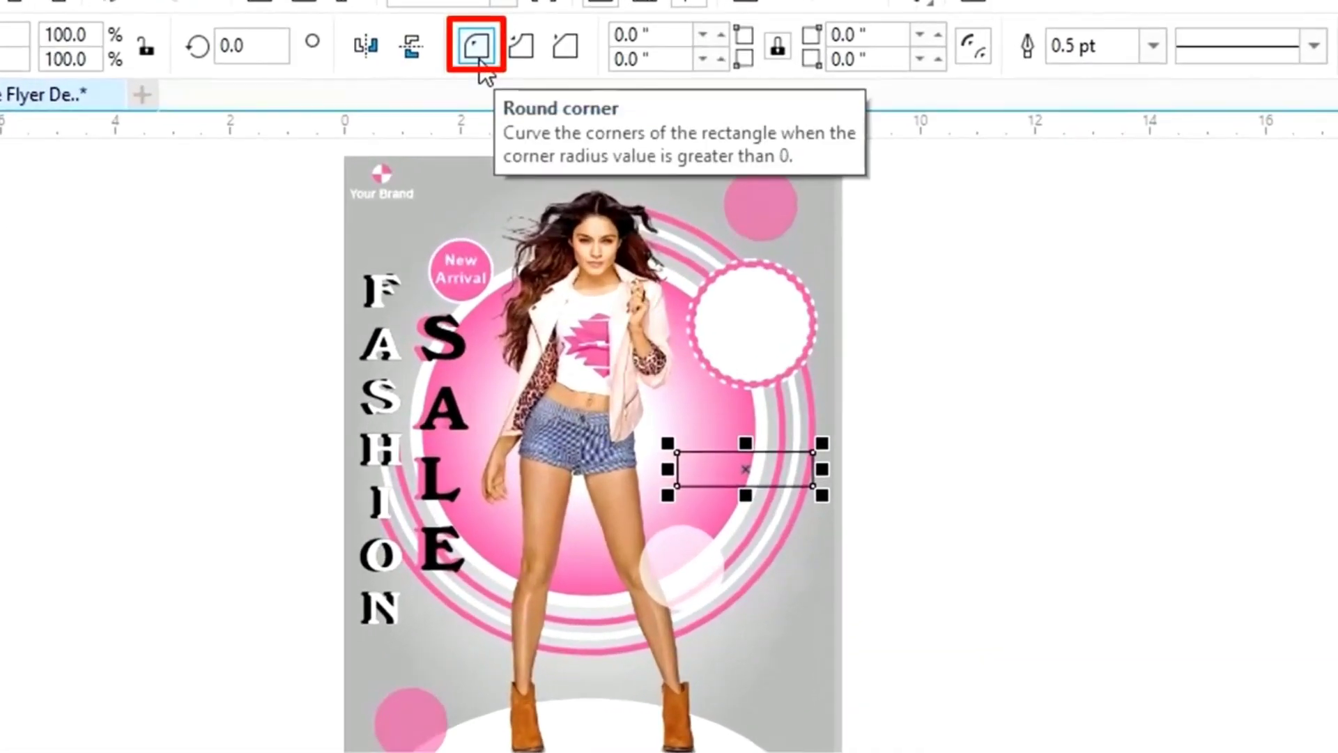
pyautogui.click(478, 46)
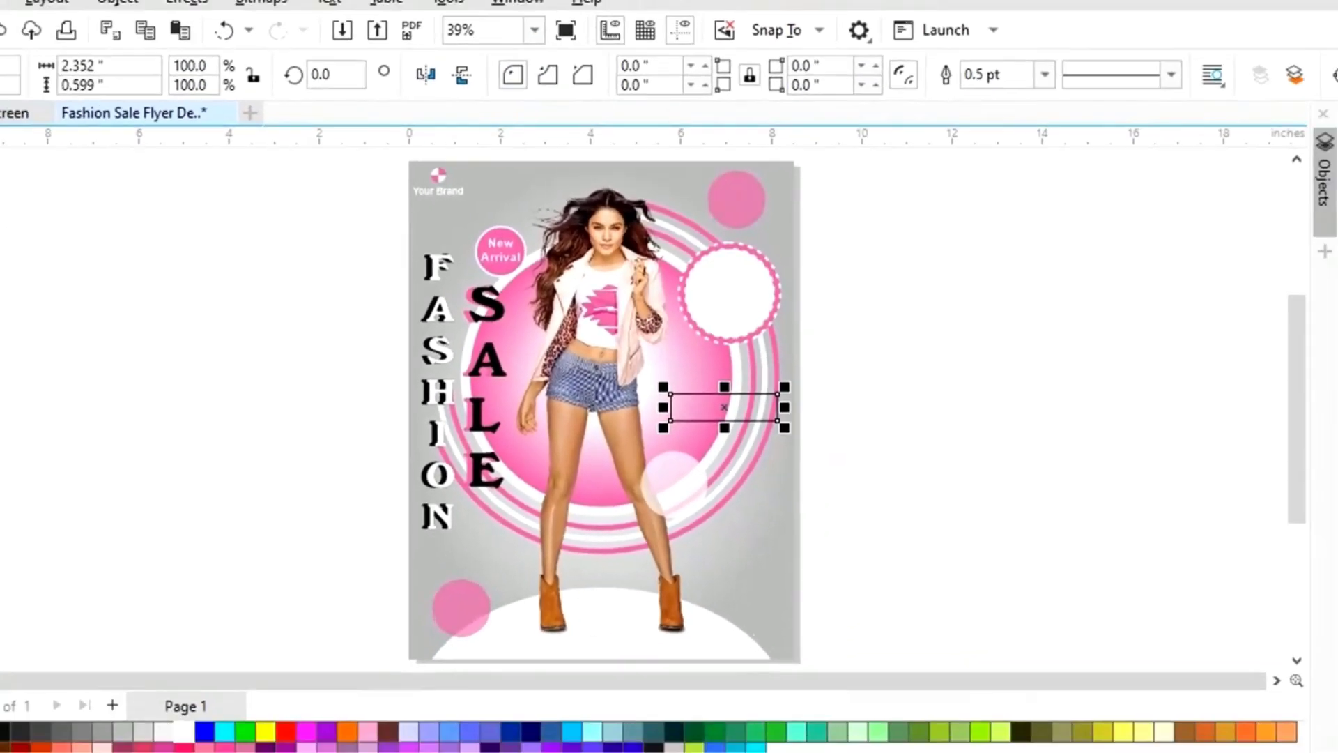
pyautogui.click(17, 165)
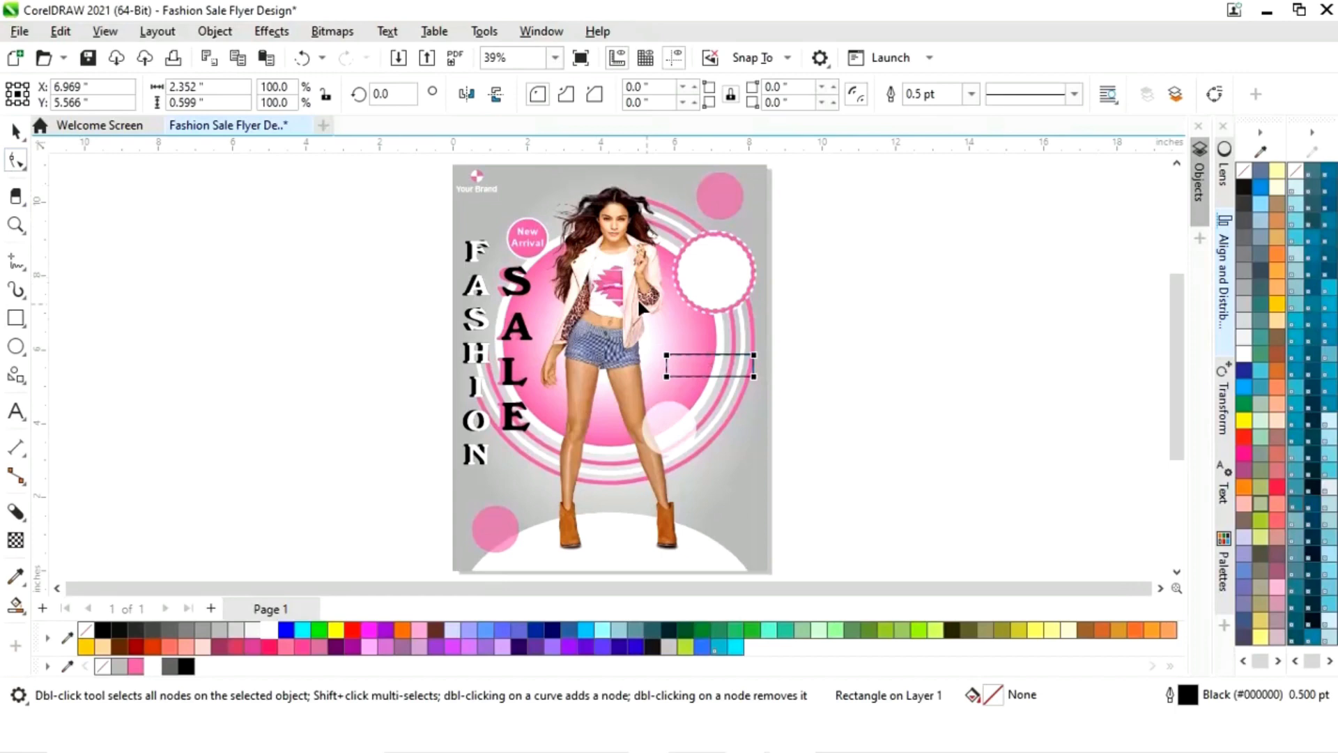
pyautogui.moveTo(667, 354); pyautogui.dragTo(697, 350)
pyautogui.click(16, 130)
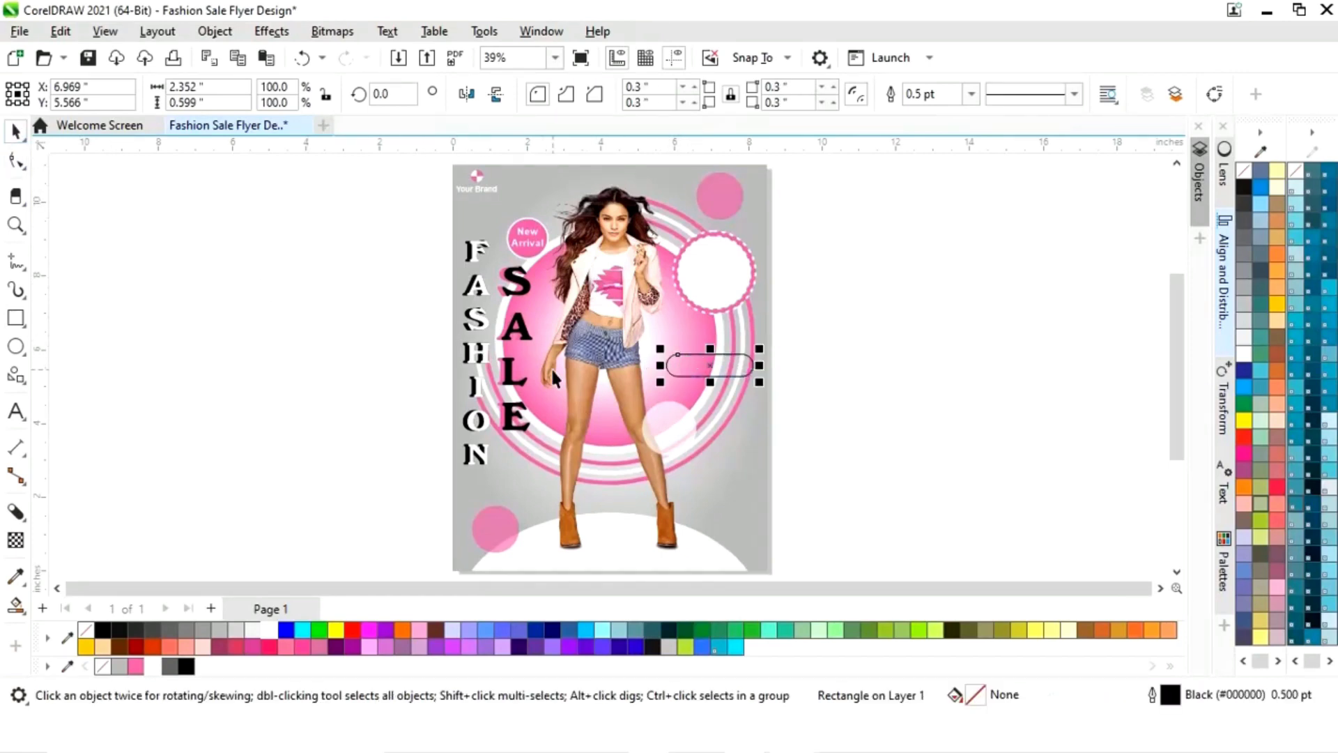
# - Fill the rounded rectangle black and add a drop shadow running straight down from its upper edge
pyautogui.click(185, 668)
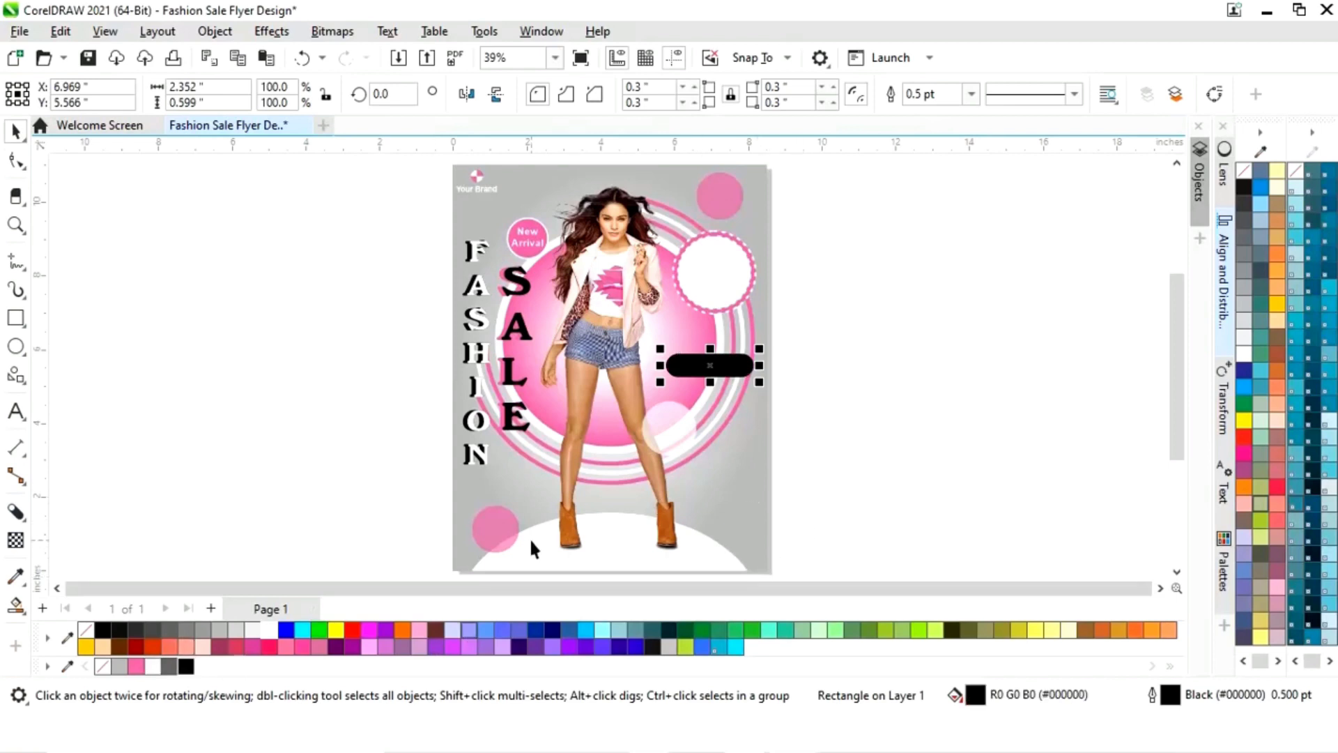
pyautogui.press('z')
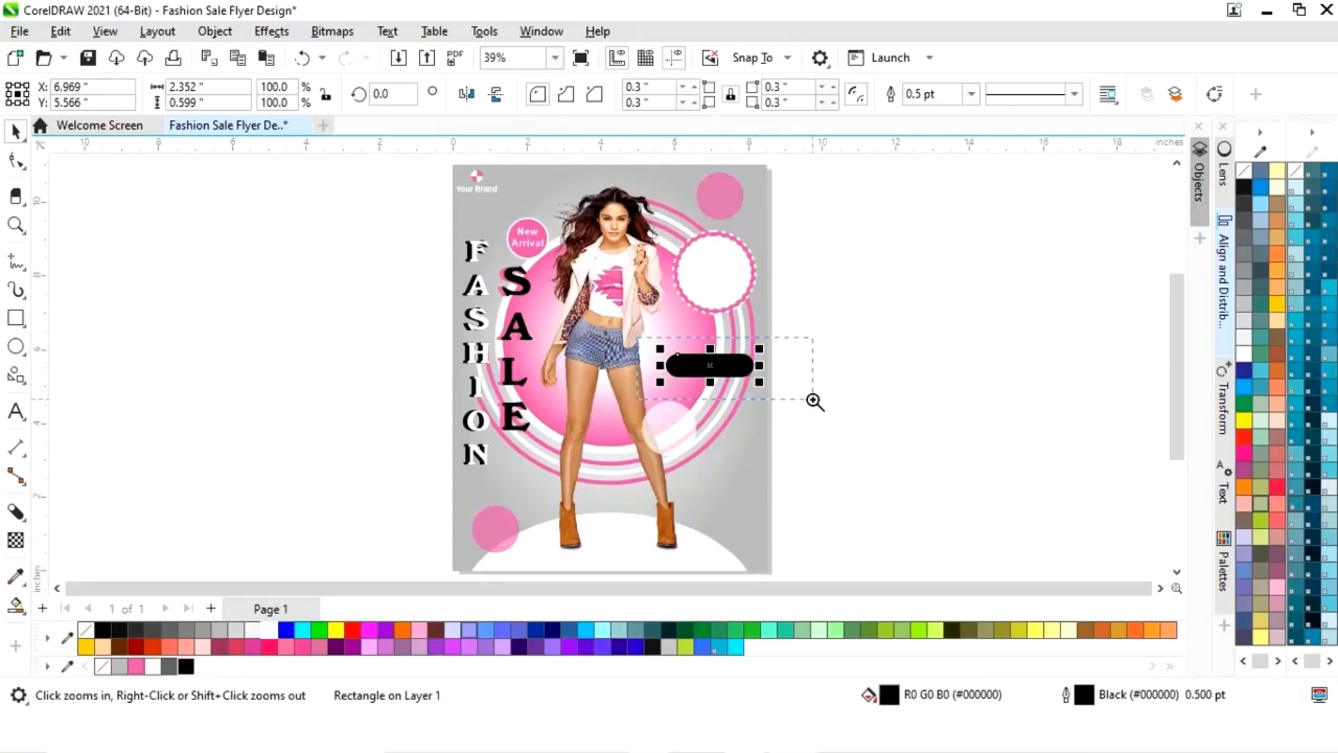
pyautogui.moveTo(813, 399); pyautogui.dragTo(814, 401)
pyautogui.moveTo(802, 277); pyautogui.dragTo(777, 277)
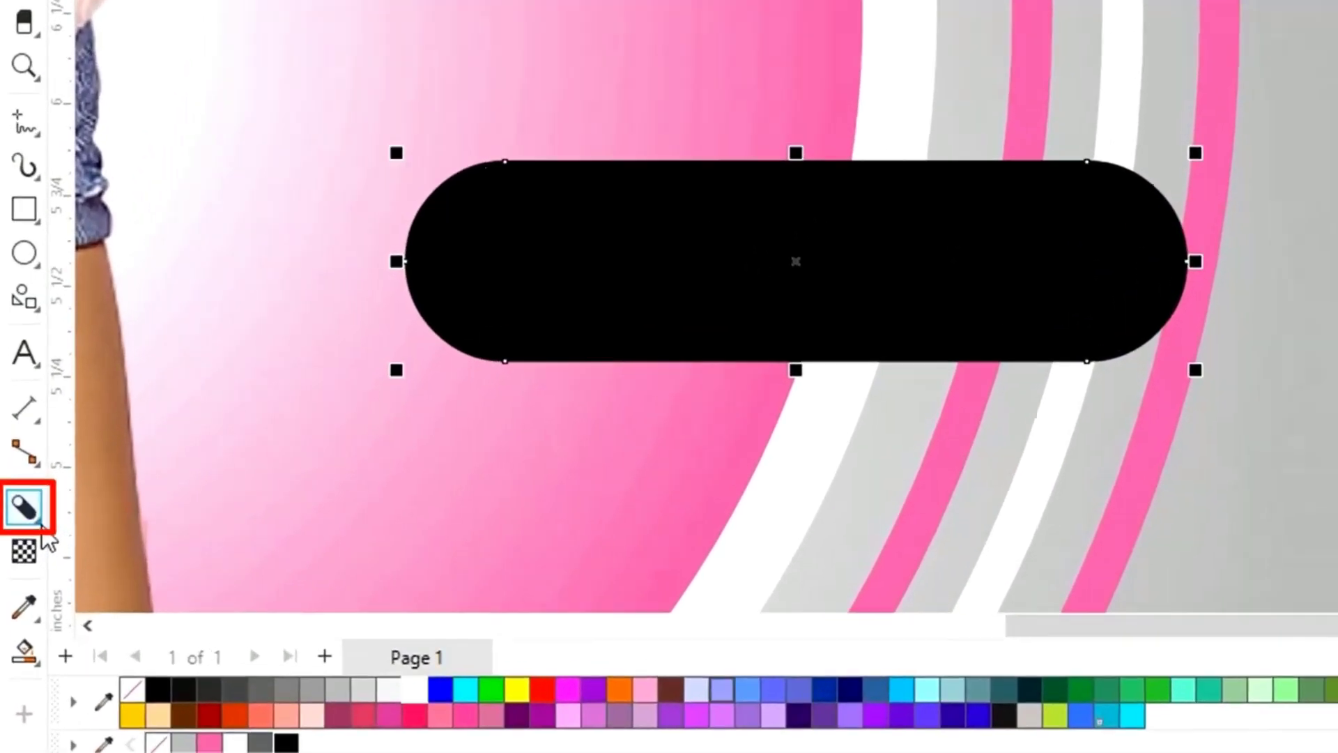
pyautogui.click(25, 520)
pyautogui.click(155, 512)
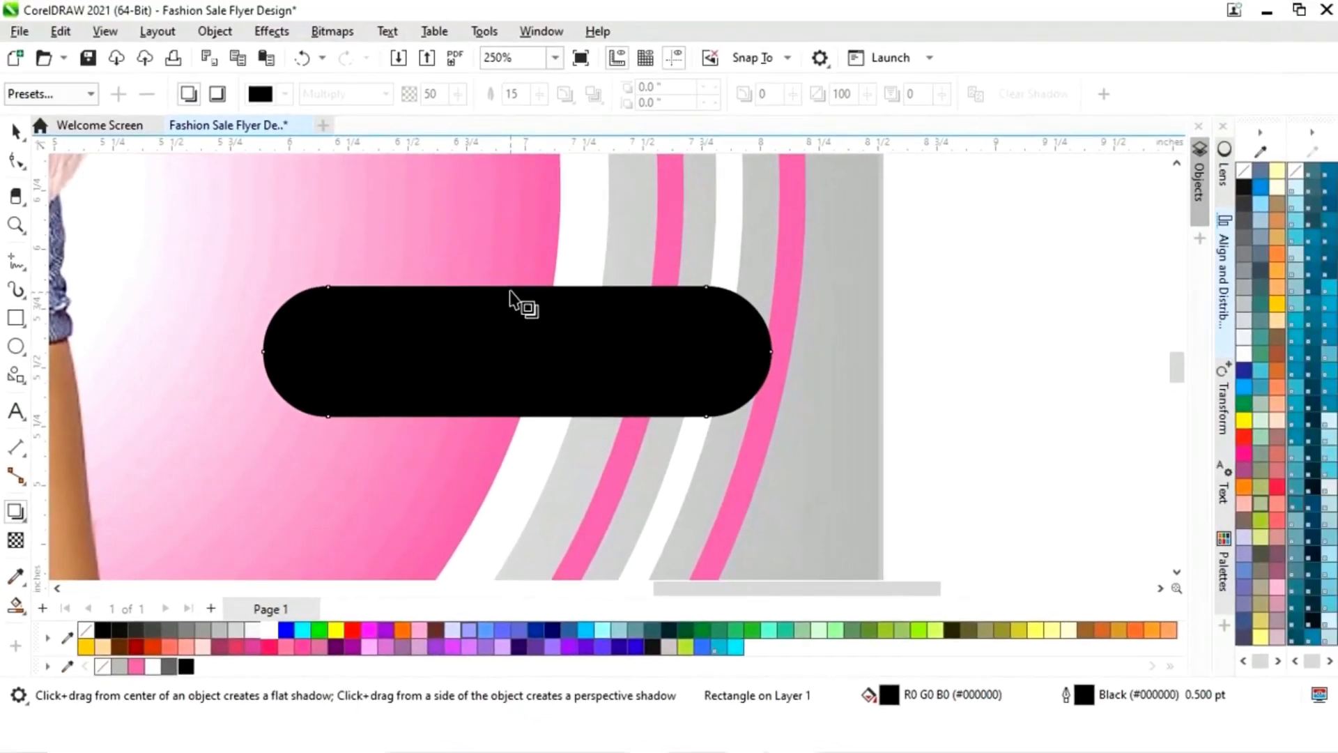
pyautogui.moveTo(517, 286); pyautogui.dragTo(518, 428)
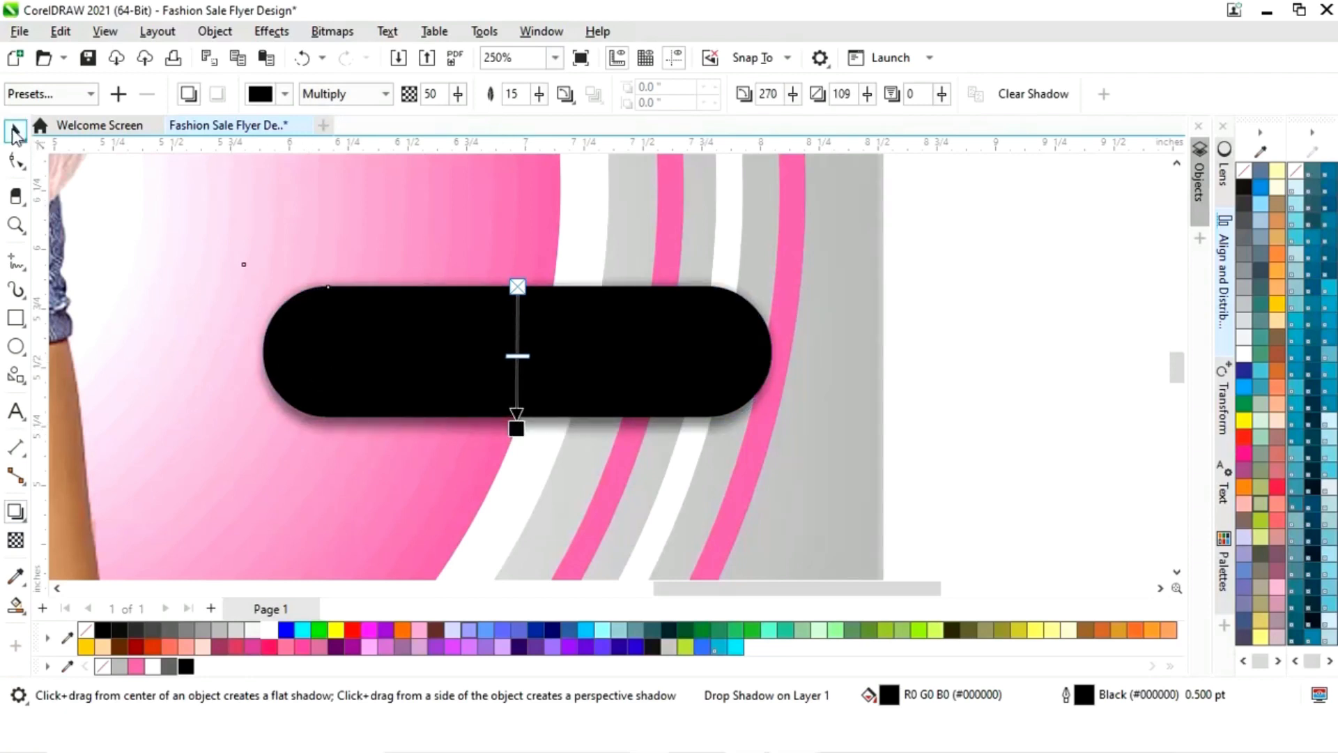
pyautogui.click(14, 129)
pyautogui.click(1001, 360)
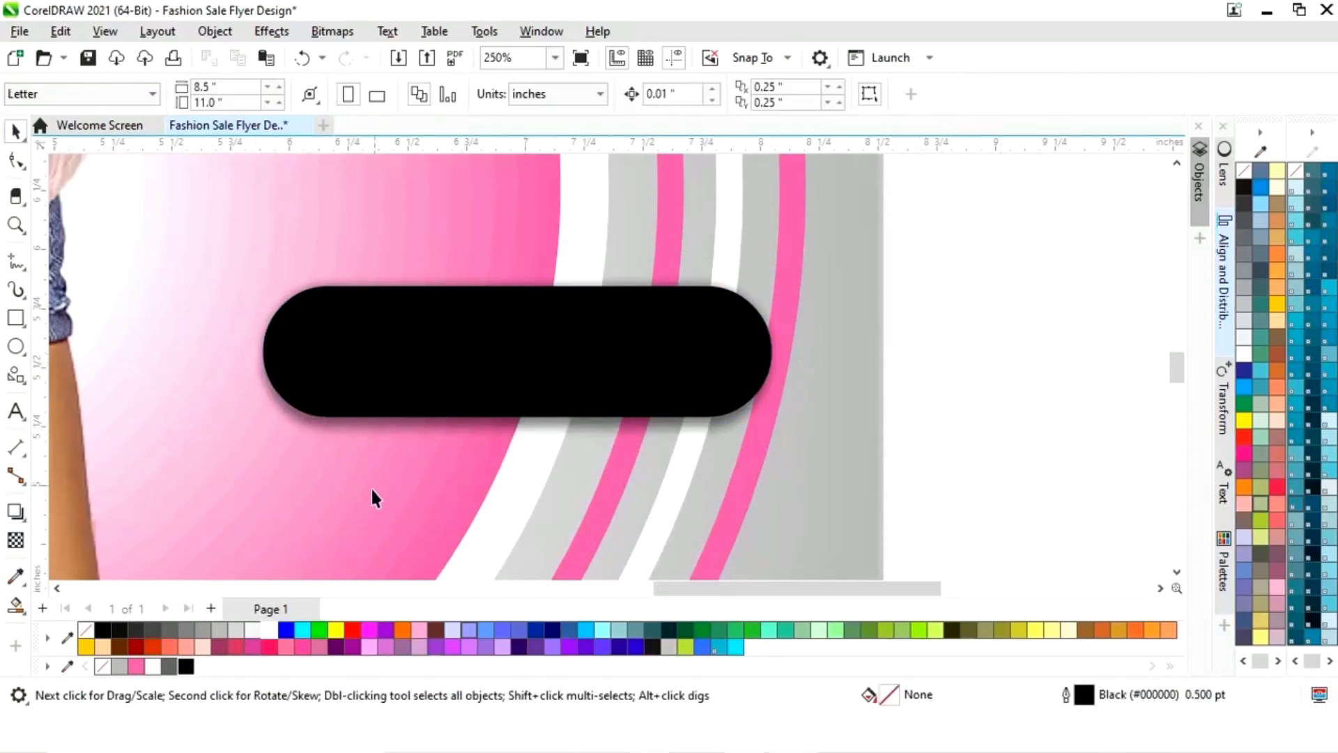
# - Add the text SHOP NOW in 24 pt Windsor BT just below the black label and fill it with the flyer's pink
pyautogui.click(16, 411)
pyautogui.click(799, 481)
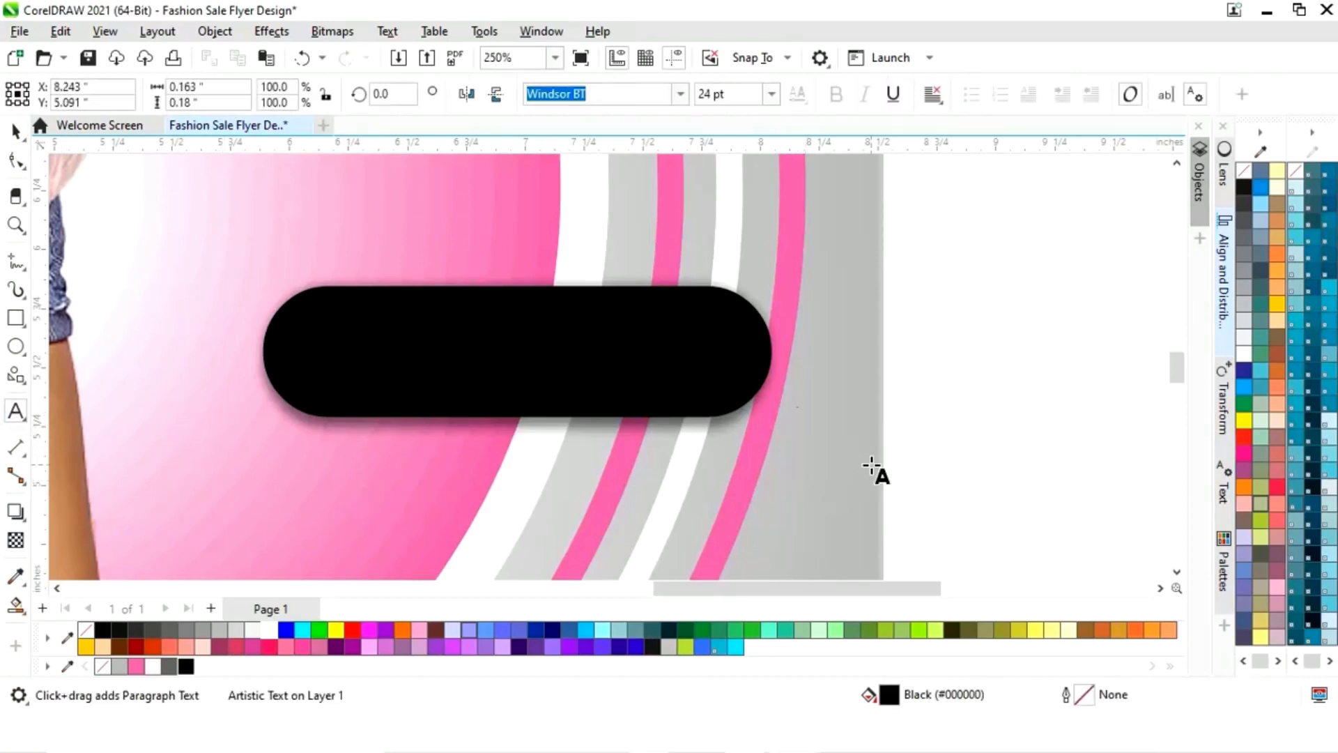
pyautogui.write('SHOP NOW')
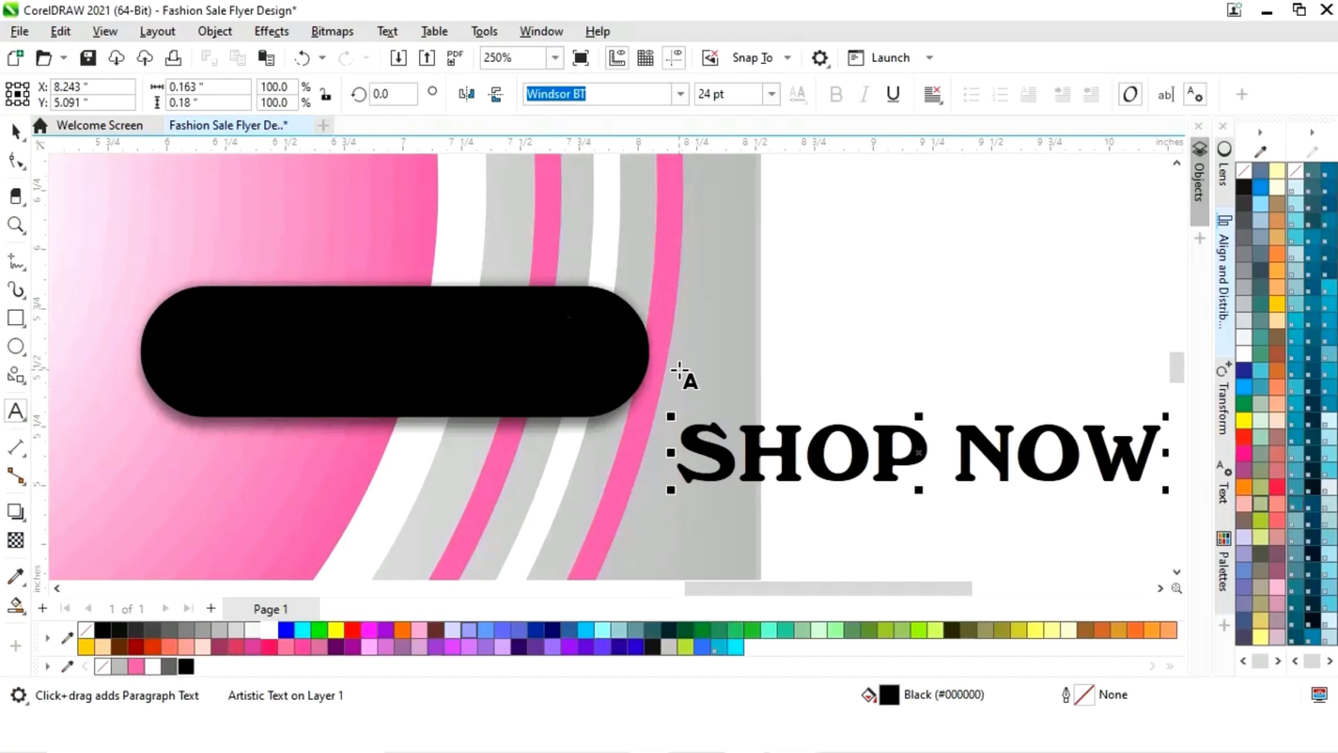
pyautogui.click(16, 131)
pyautogui.moveTo(919, 453); pyautogui.dragTo(634, 468)
pyautogui.click(139, 671)
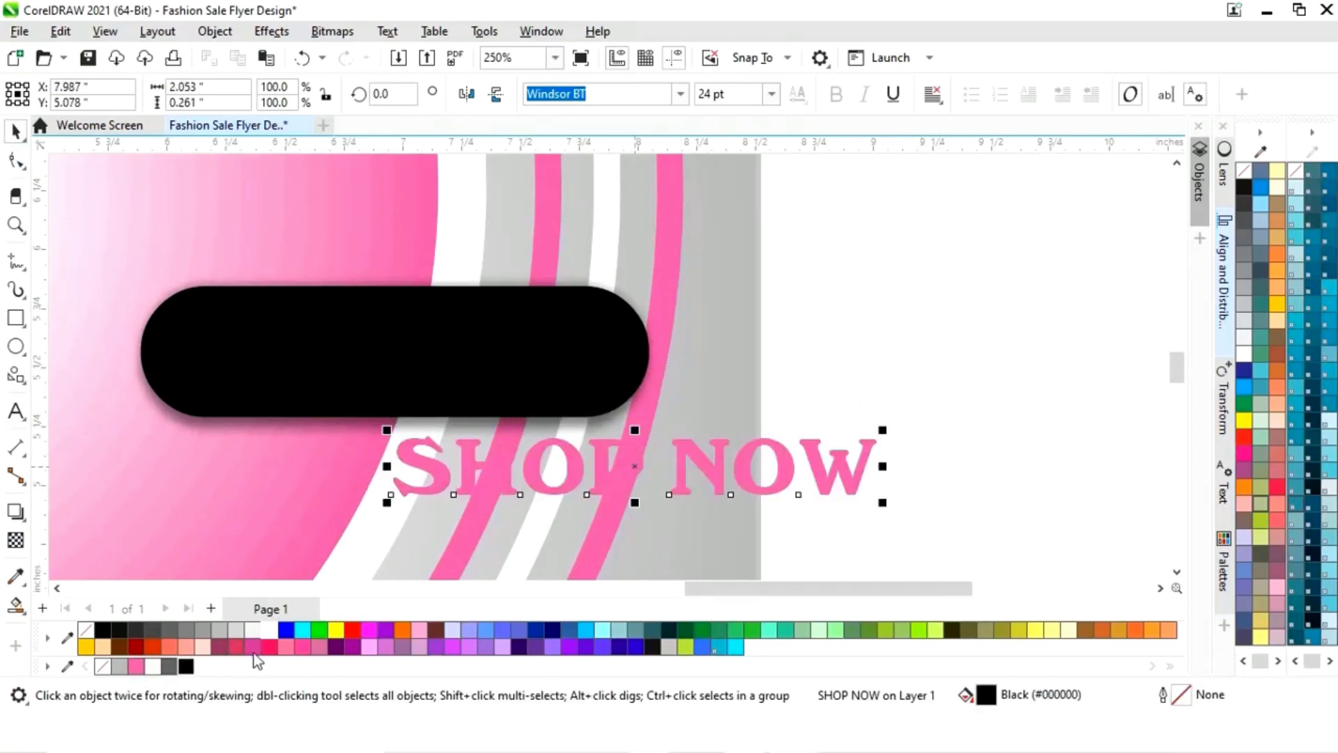
# - Scale the SHOP NOW text down to about 15.3 pt and center it on the black label
pyautogui.moveTo(881, 431); pyautogui.dragTo(858, 445)
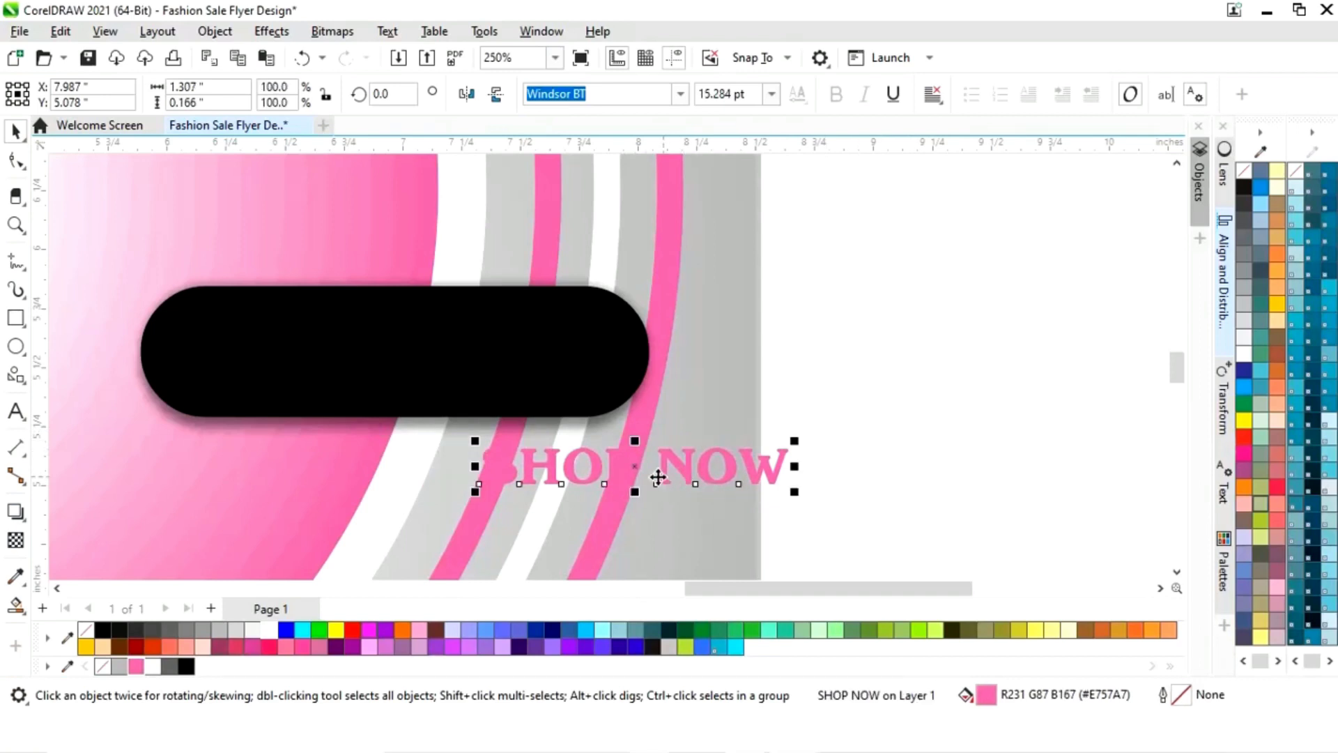
pyautogui.moveTo(598, 454); pyautogui.dragTo(399, 350)
pyautogui.hotkey('shift', 'F4')
pyautogui.click(937, 422)
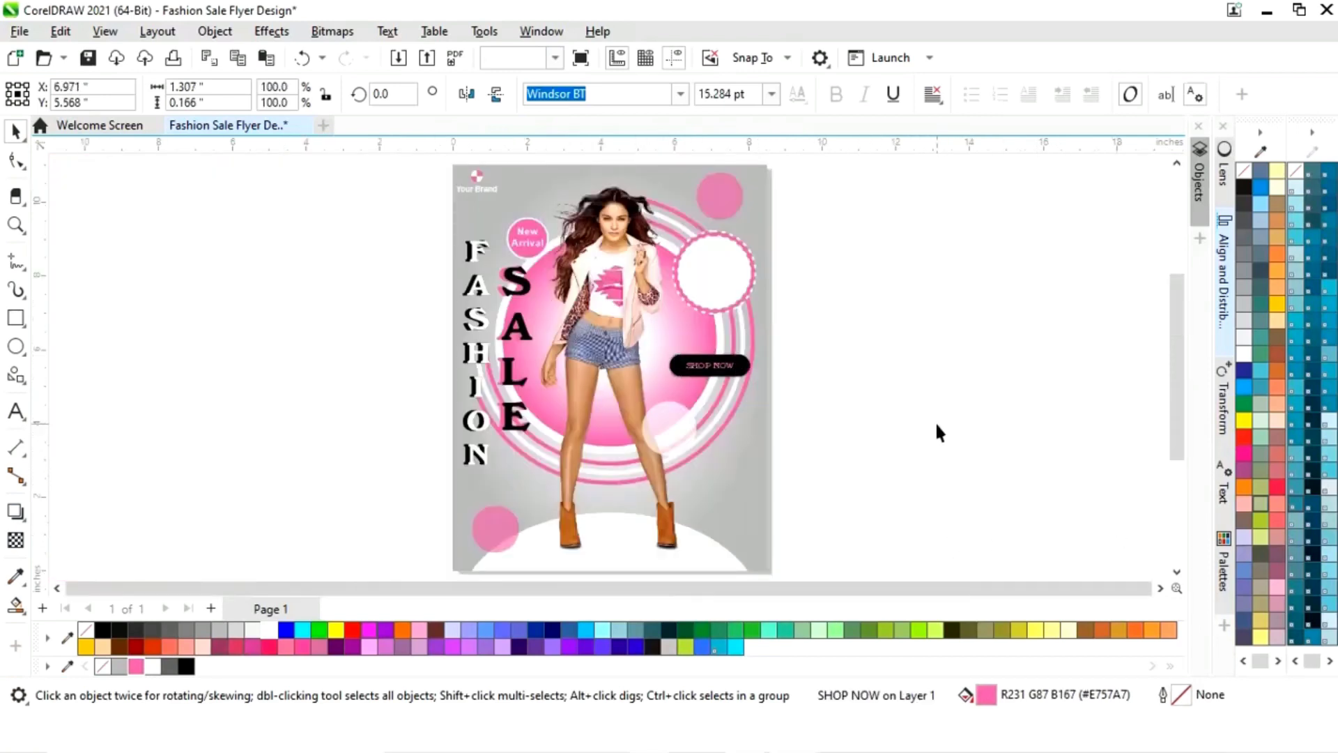
# - Shrink the black label to about 1.84 by 0.47 inches and enlarge its SHOP NOW text to about 17.6 pt
pyautogui.press('z')
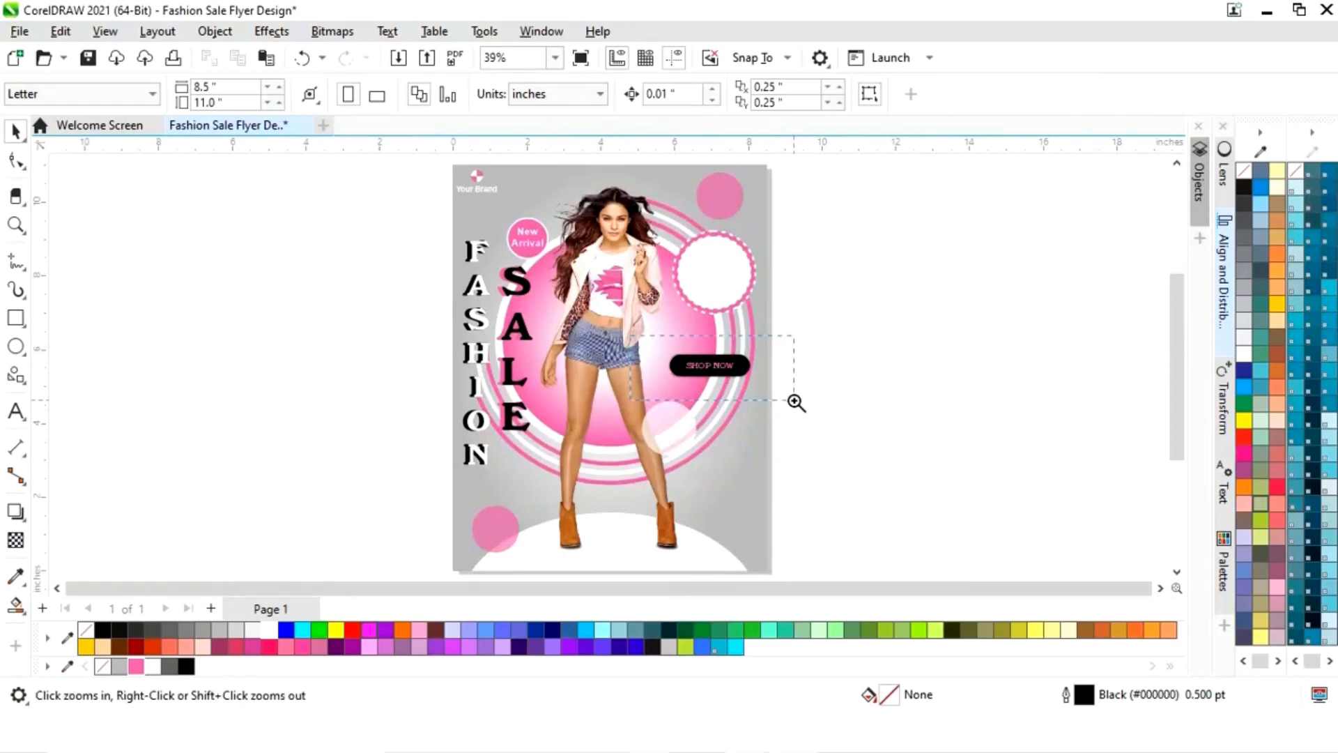
pyautogui.click(794, 400)
pyautogui.click(857, 357)
pyautogui.press('space')
pyautogui.moveTo(869, 283); pyautogui.dragTo(832, 296)
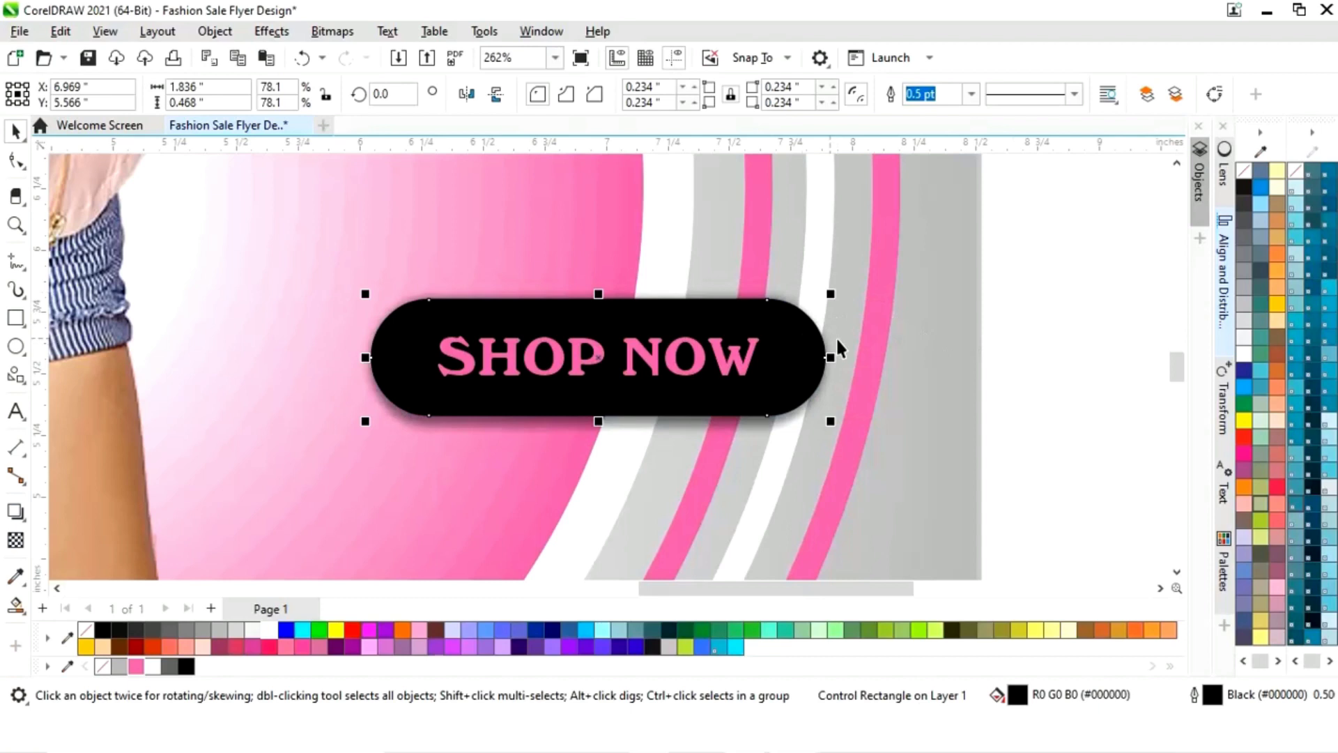
pyautogui.click(749, 380)
pyautogui.moveTo(767, 330); pyautogui.dragTo(791, 319)
pyautogui.hotkey('shift', 'F4')
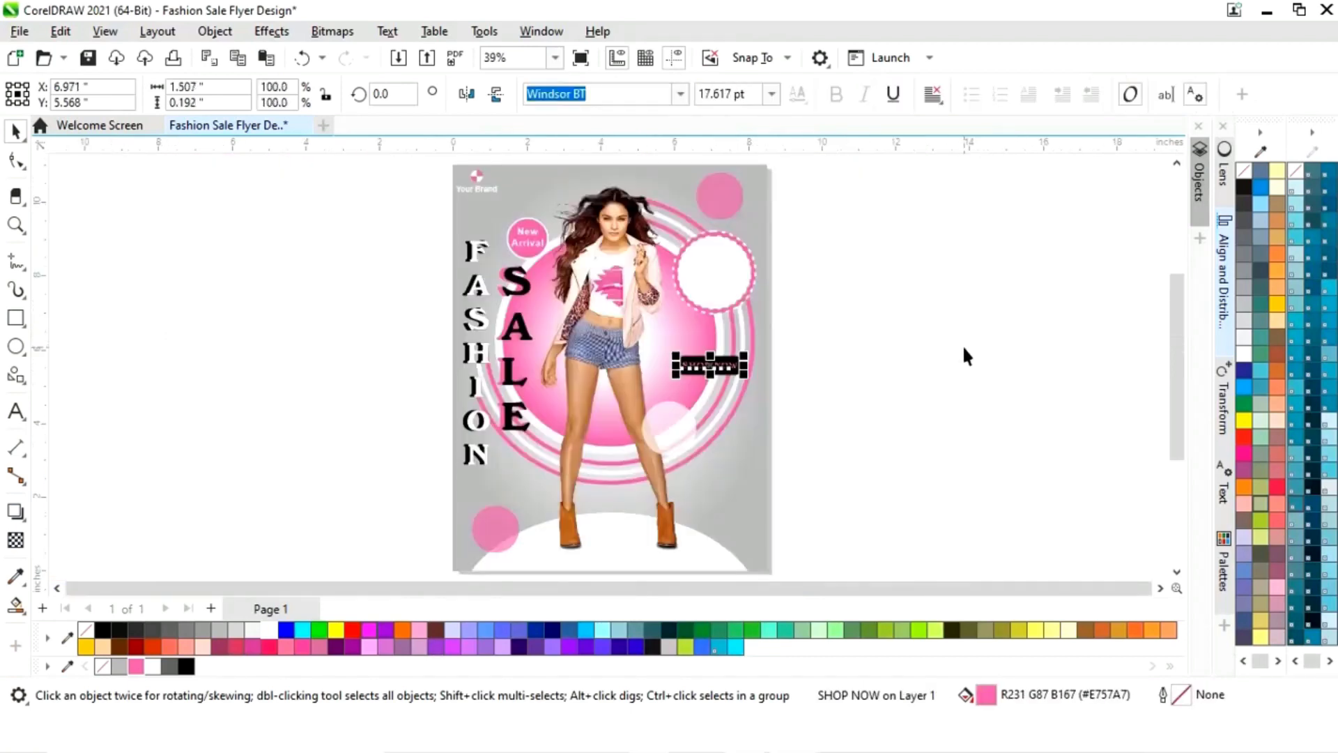
pyautogui.click(1001, 392)
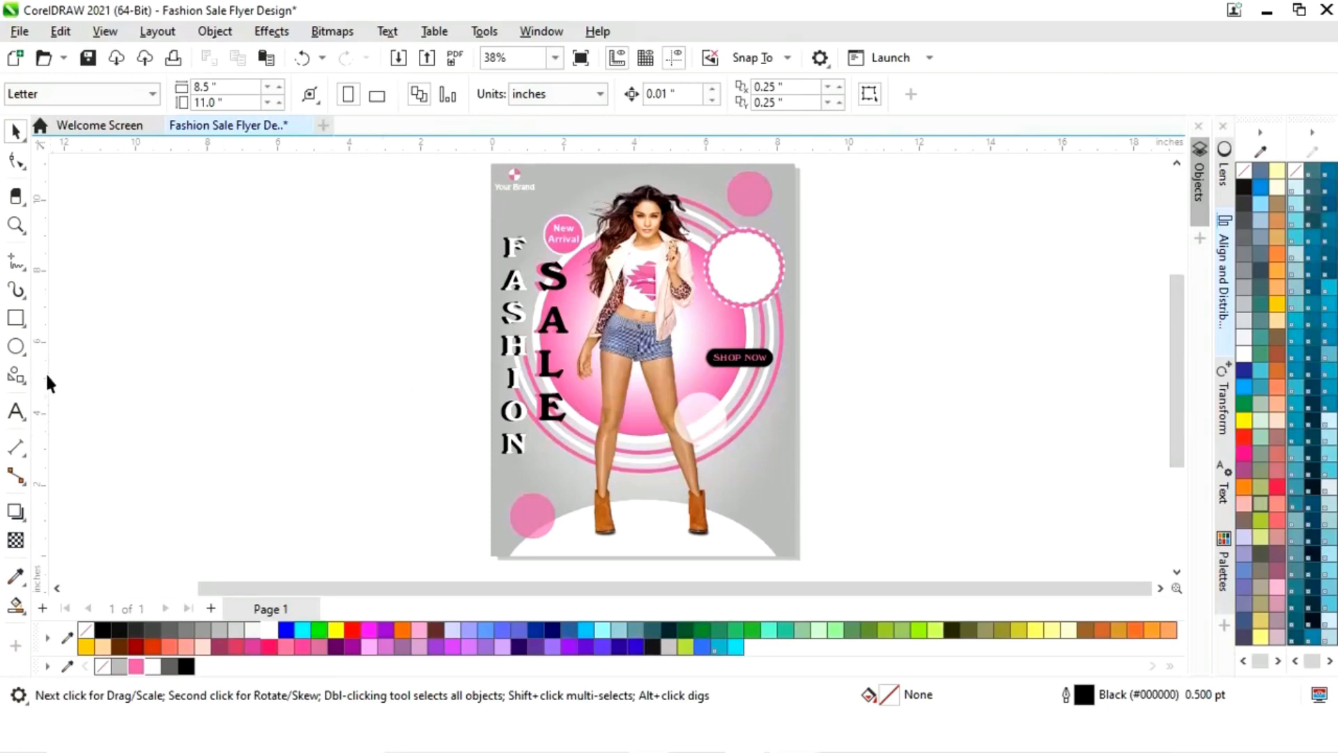
# - Add the text UP TO beside the page and change its font to Arial
pyautogui.click(17, 416)
pyautogui.click(828, 301)
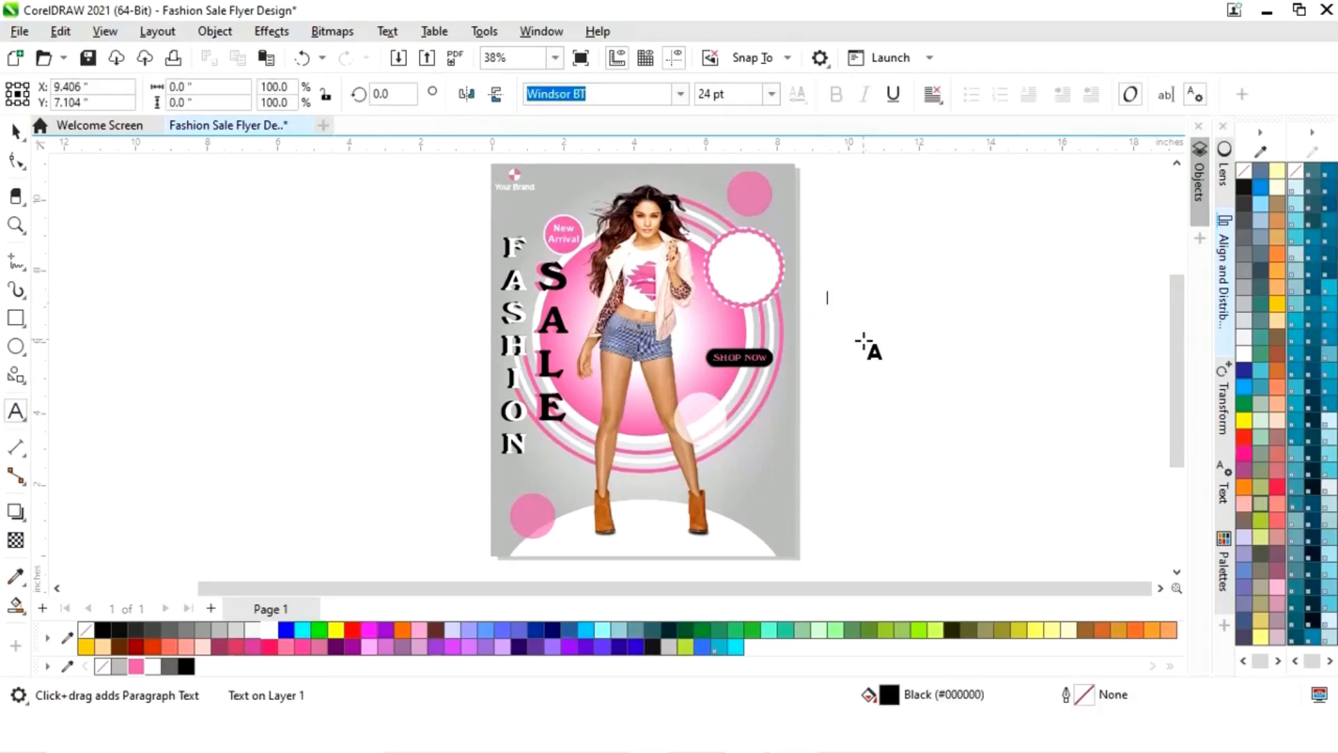
pyautogui.write('UP TO')
pyautogui.press('Escape')
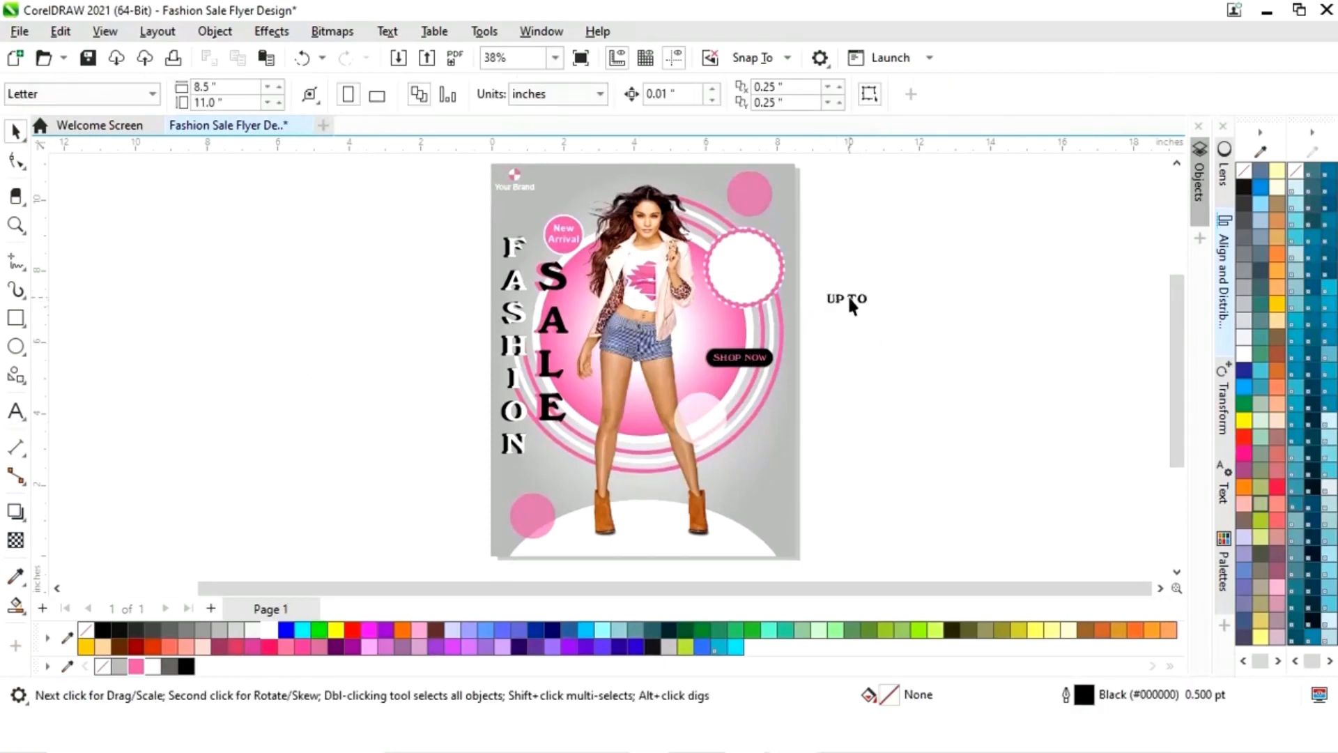
pyautogui.click(680, 95)
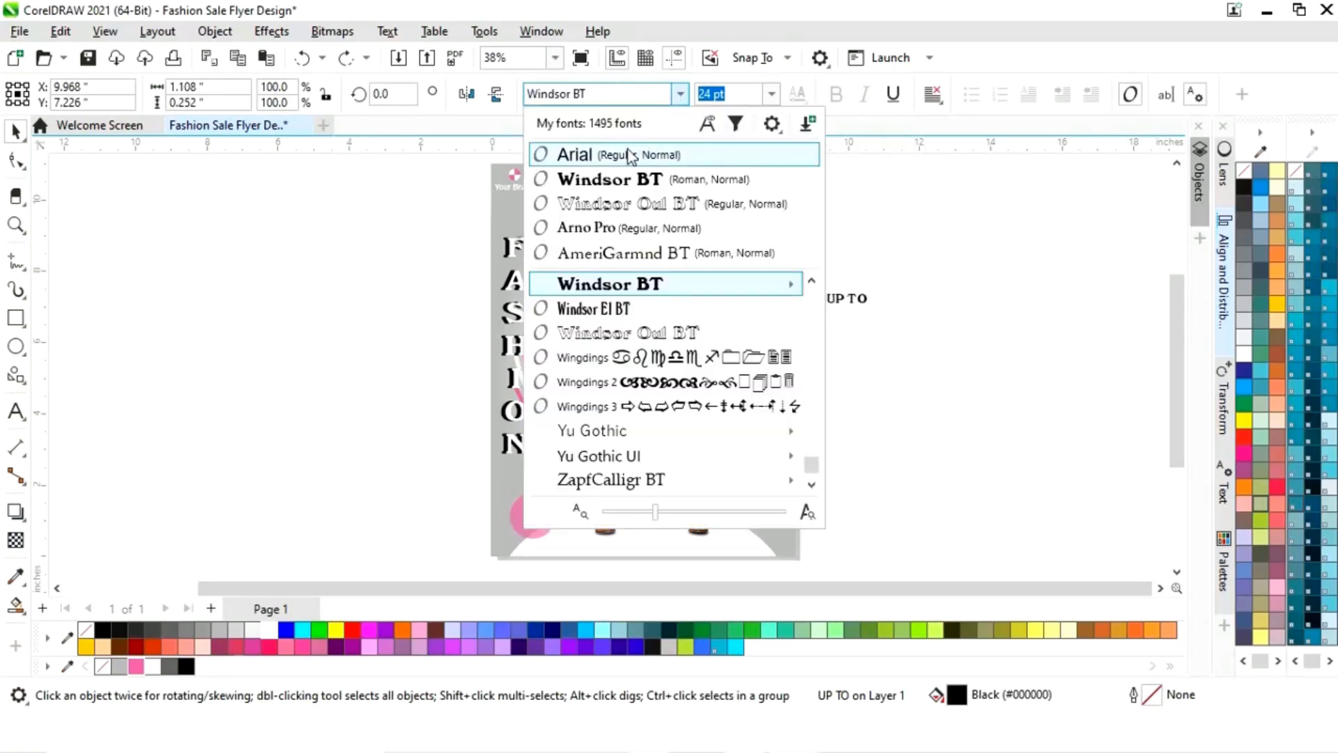
pyautogui.click(568, 152)
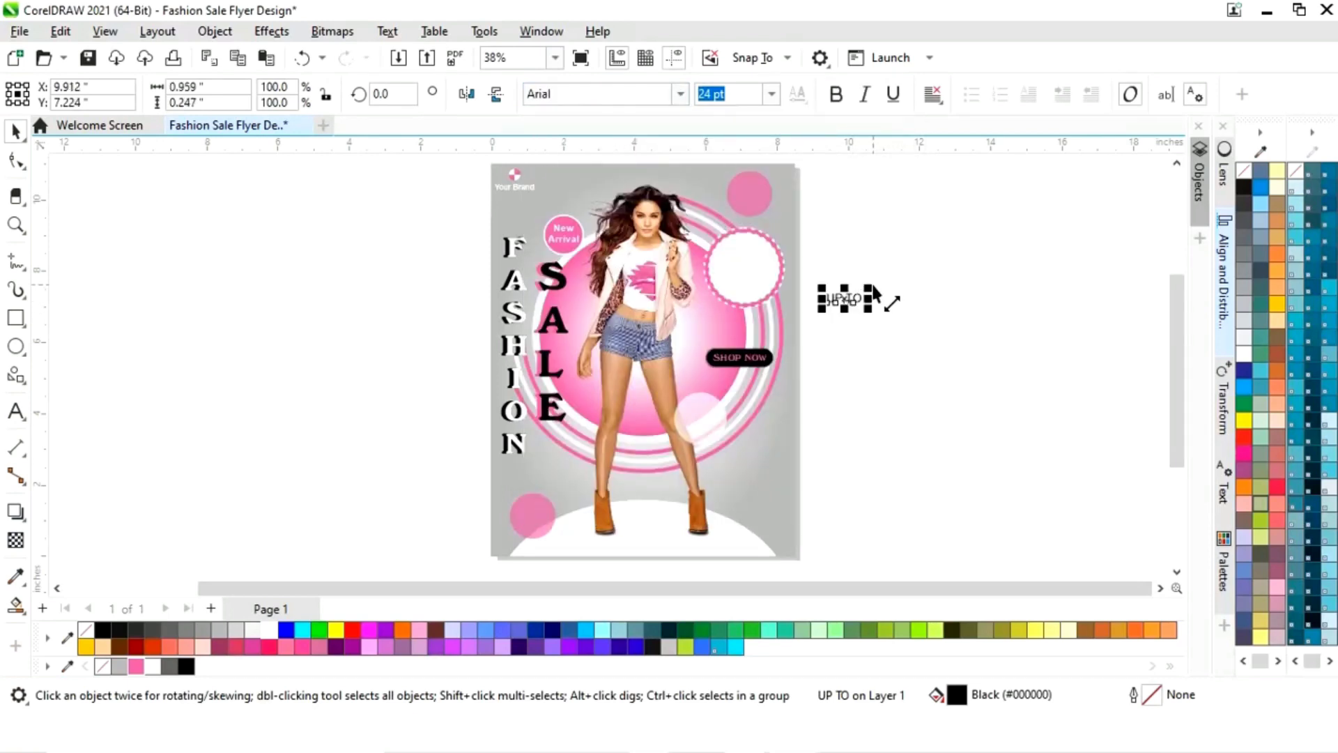
# - Scale the UP TO text to about 17.5 pt and place it in the upper part of the white circle badge
pyautogui.click(887, 331)
pyautogui.click(853, 299)
pyautogui.moveTo(904, 350); pyautogui.dragTo(905, 350)
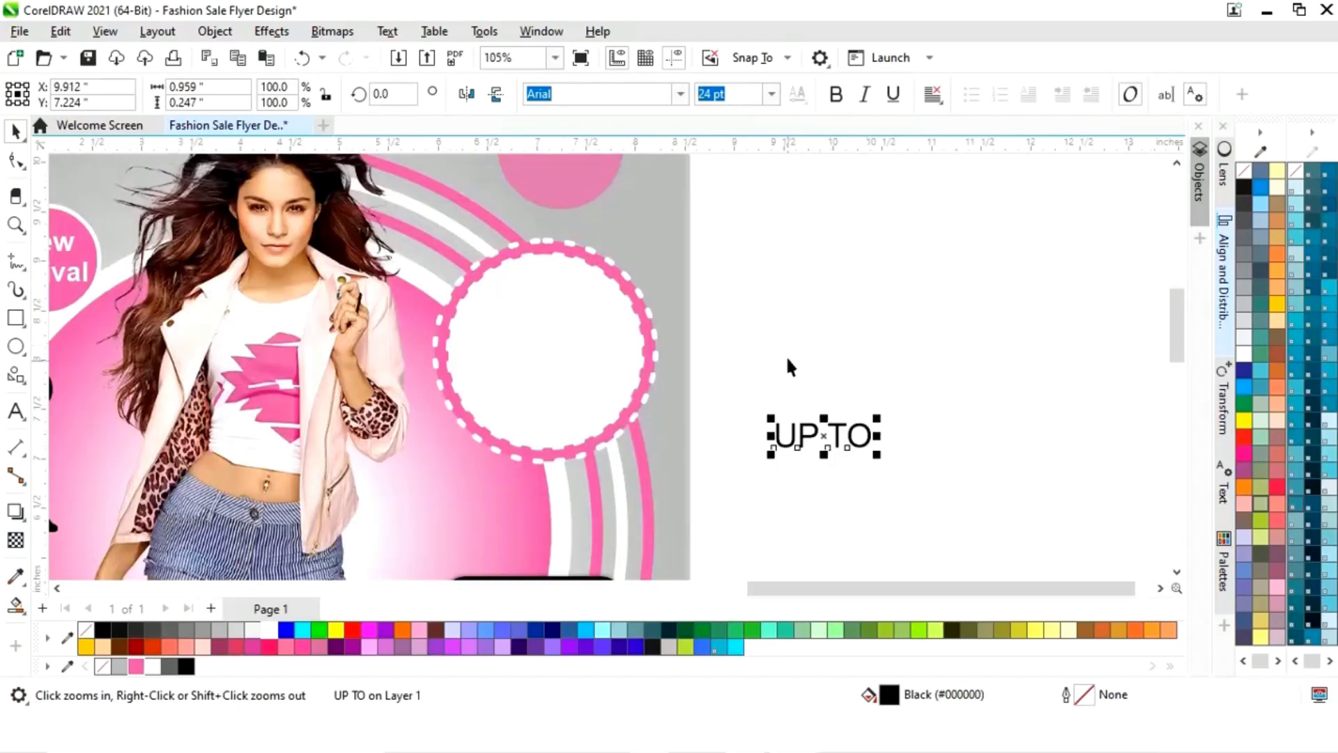
pyautogui.moveTo(825, 434); pyautogui.dragTo(575, 274)
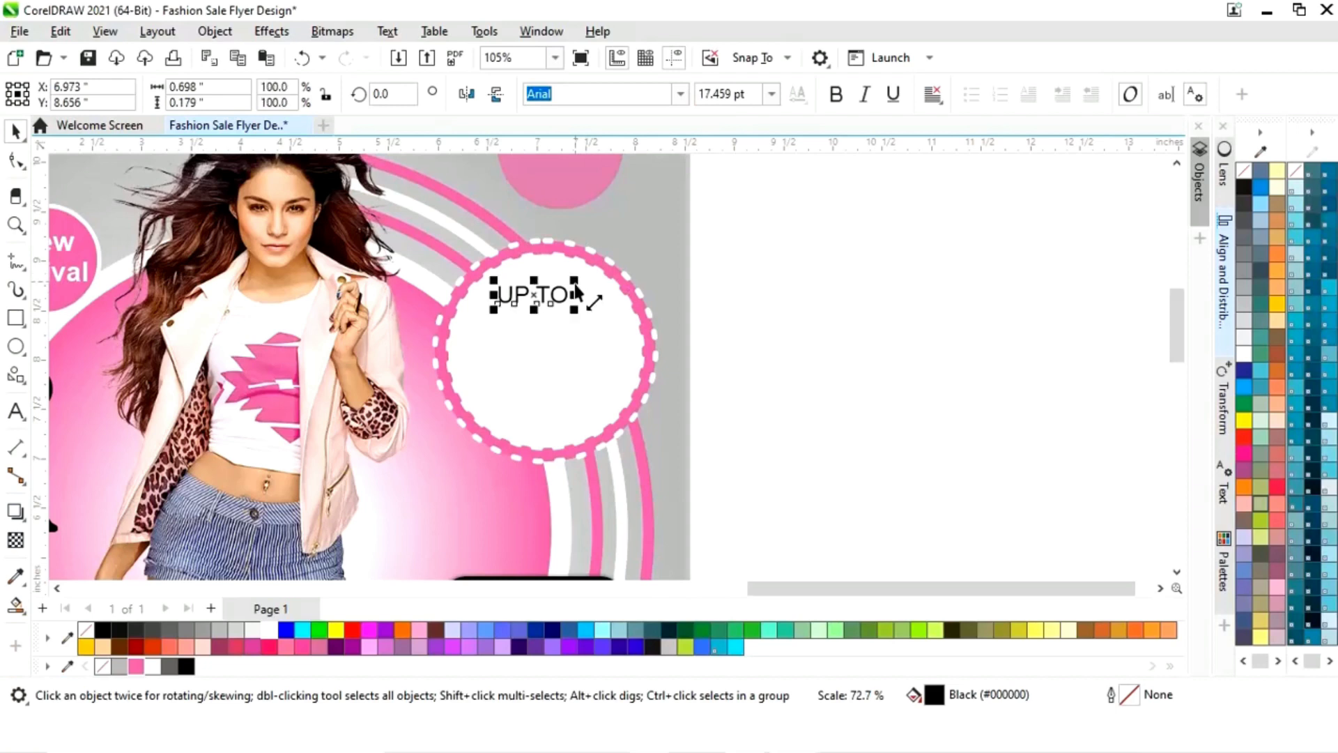
# - Add the text 50% beside the page and scale it up to about 66.9 pt
pyautogui.press('F8')
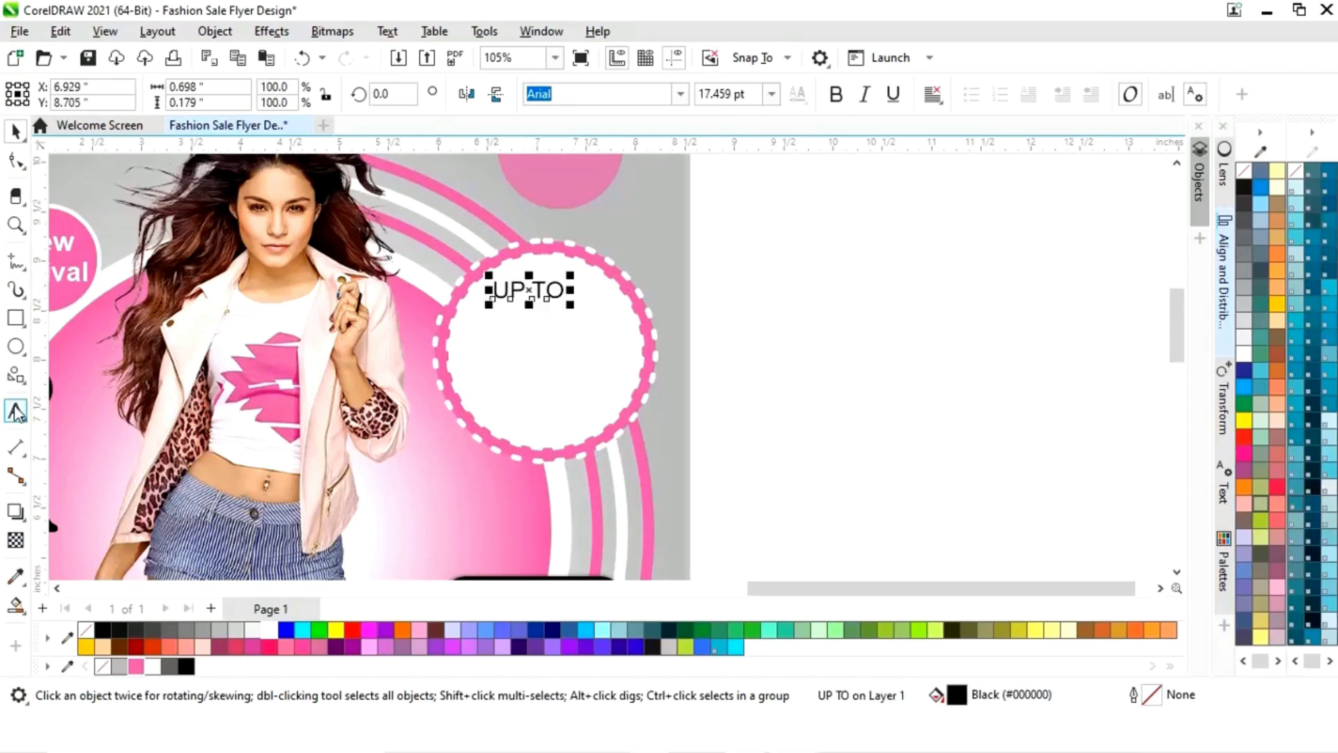
pyautogui.click(750, 408)
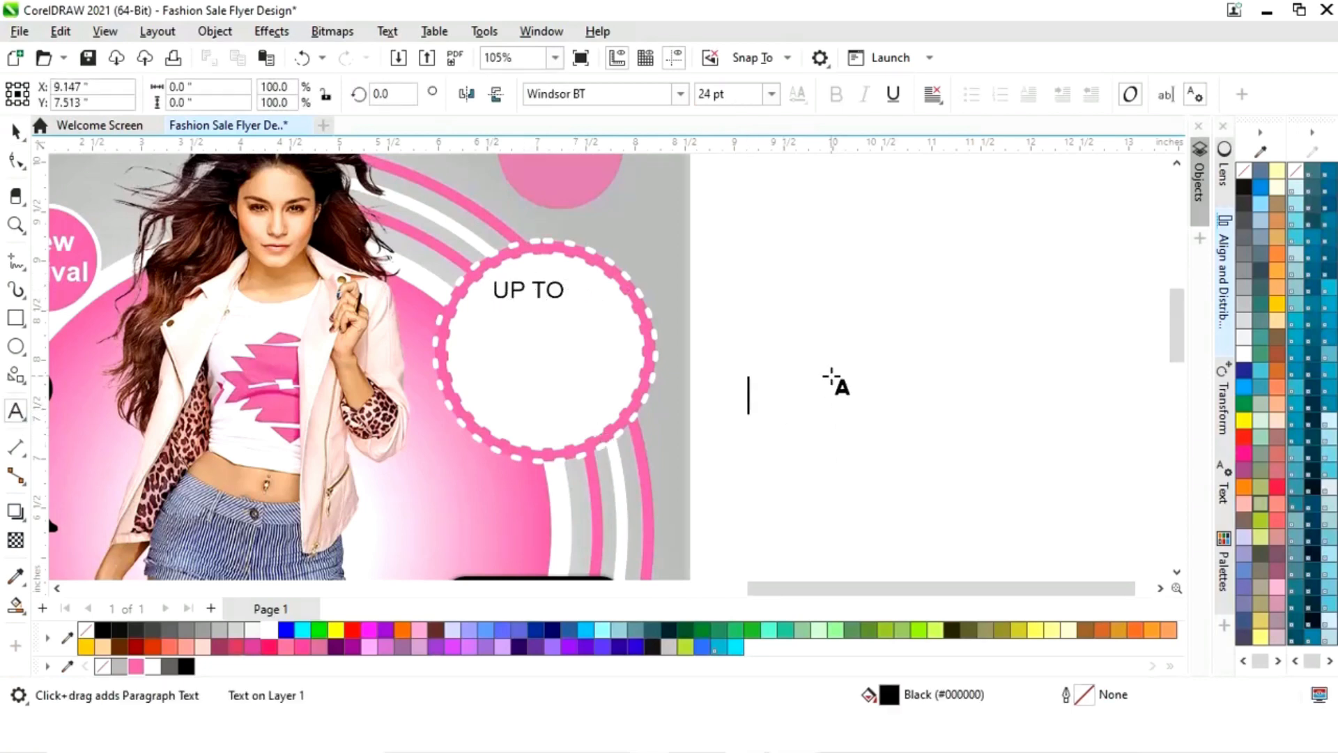
pyautogui.write('50%')
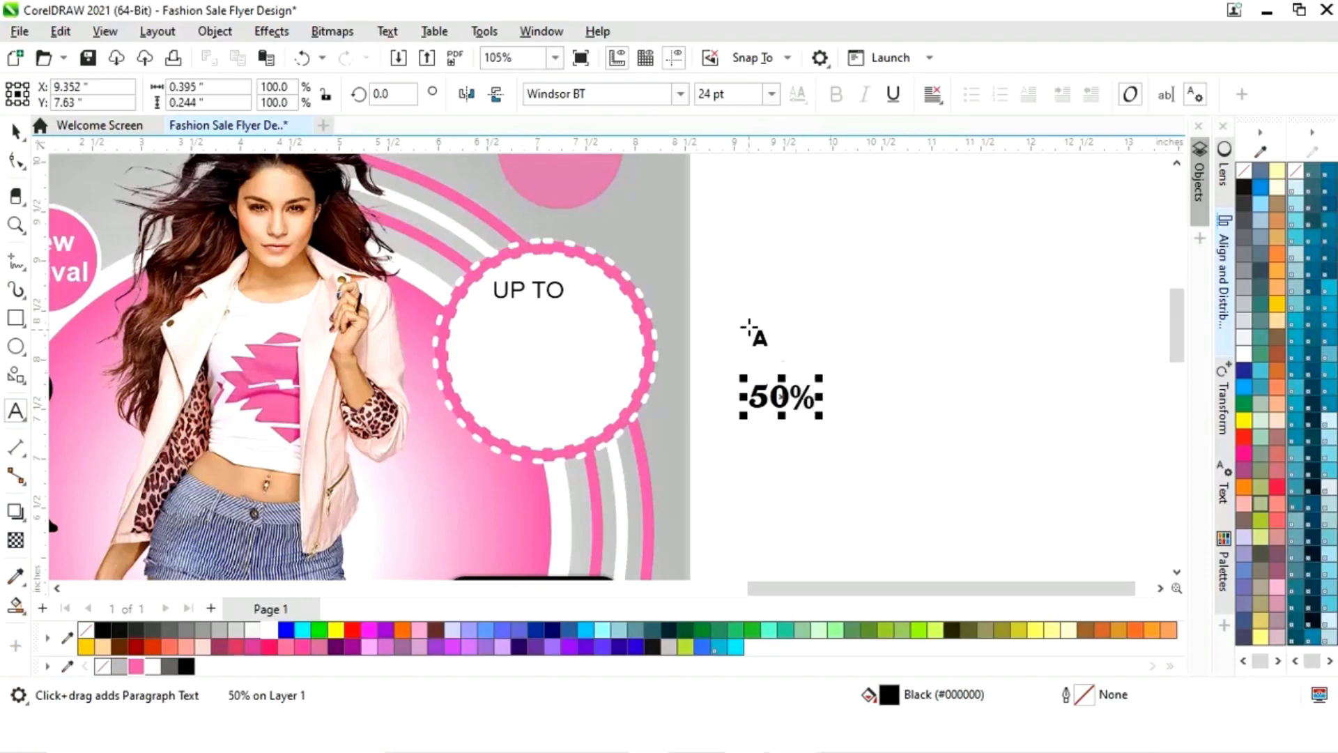
pyautogui.moveTo(821, 382); pyautogui.dragTo(935, 333)
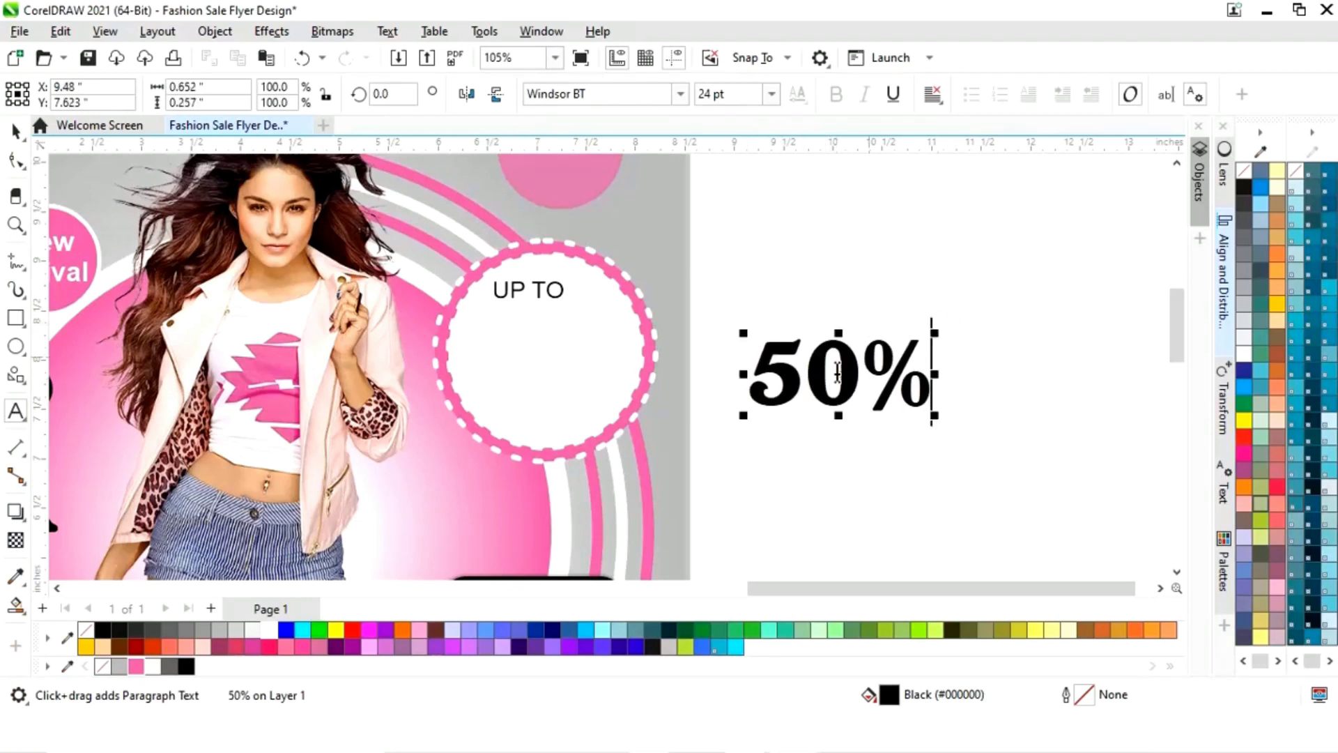
# - Fill the 50% text with the document's pink and place it under UP TO in the white circle badge
pyautogui.click(15, 131)
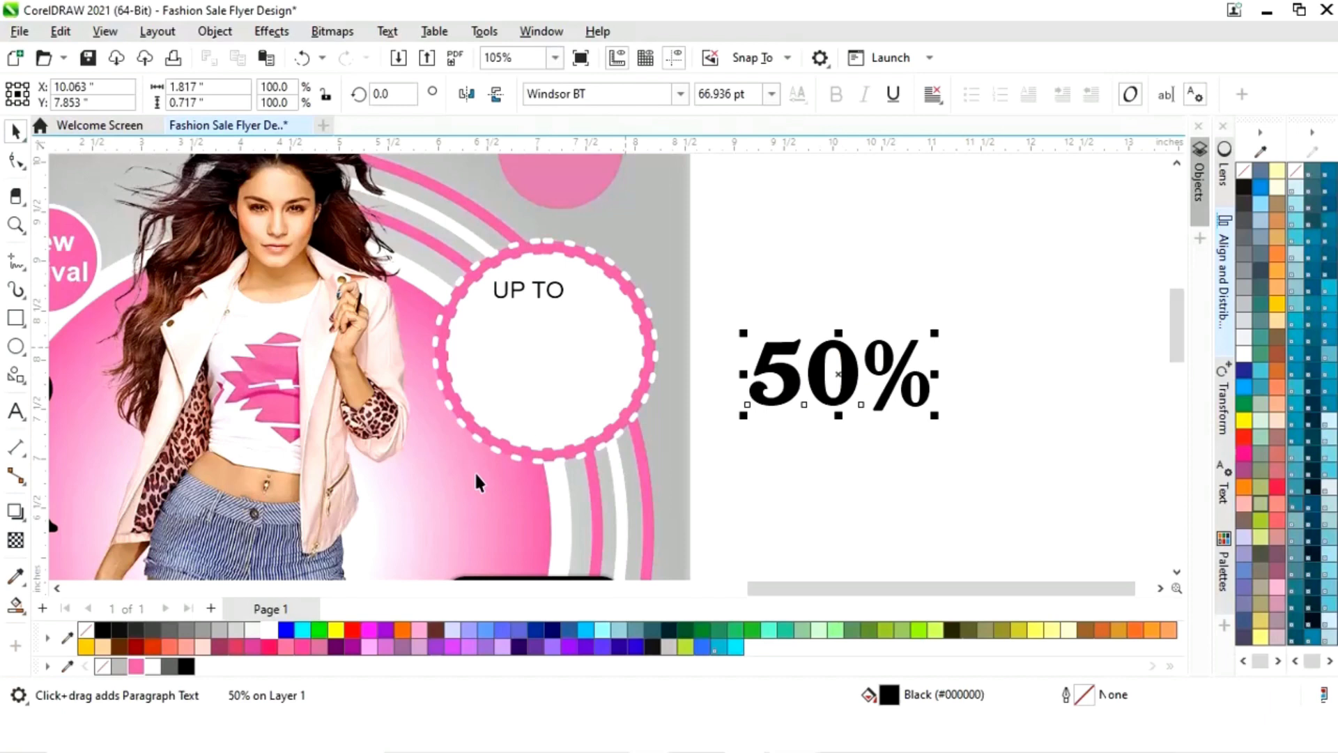
pyautogui.click(137, 667)
pyautogui.moveTo(837, 377); pyautogui.dragTo(546, 341)
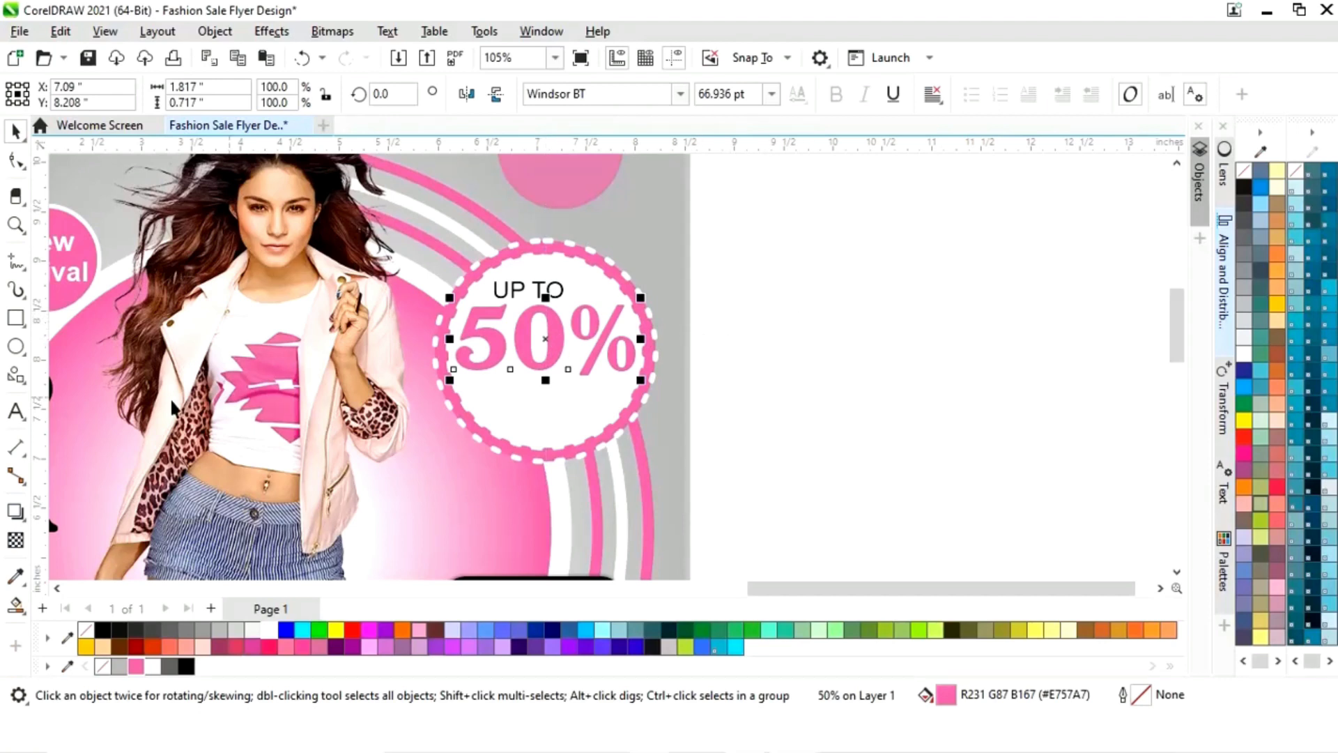
# - Add the text OFF beside the page and change its font to Arial
pyautogui.click(15, 411)
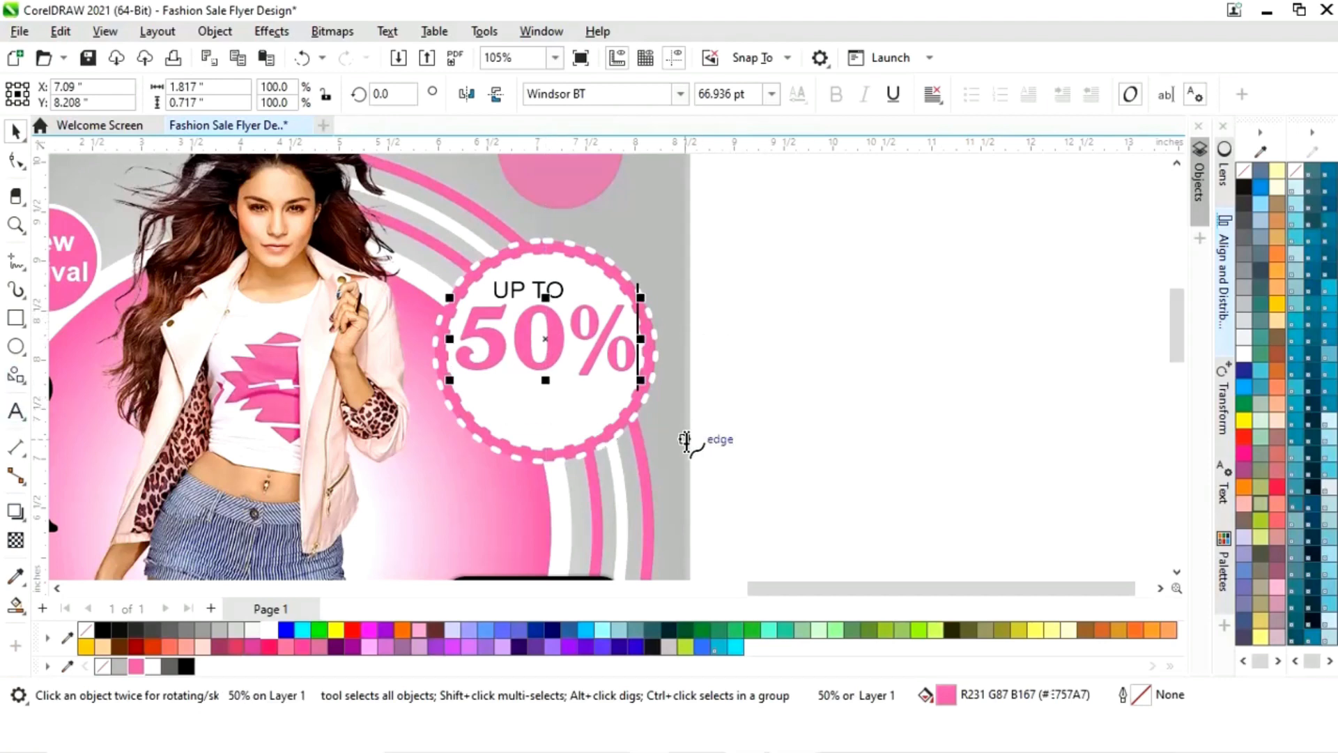
pyautogui.click(761, 389)
pyautogui.write('OFF')
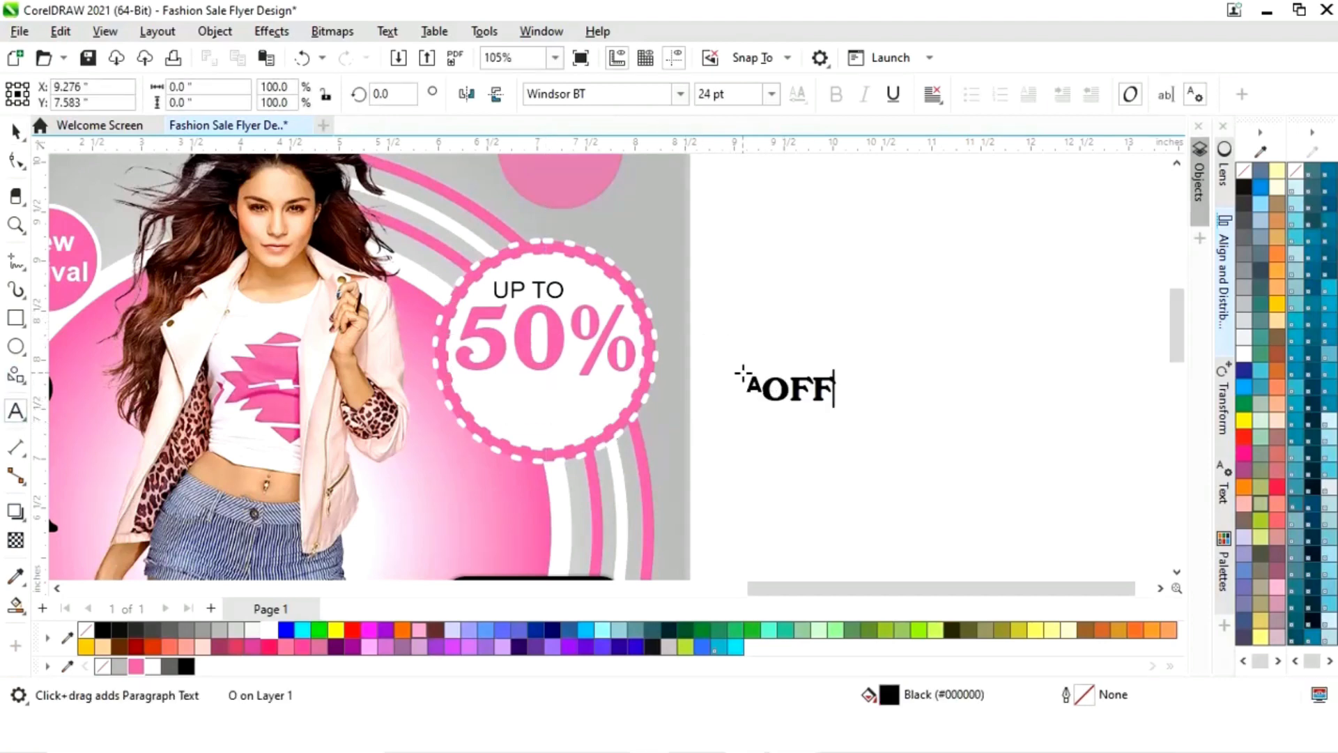
pyautogui.click(14, 132)
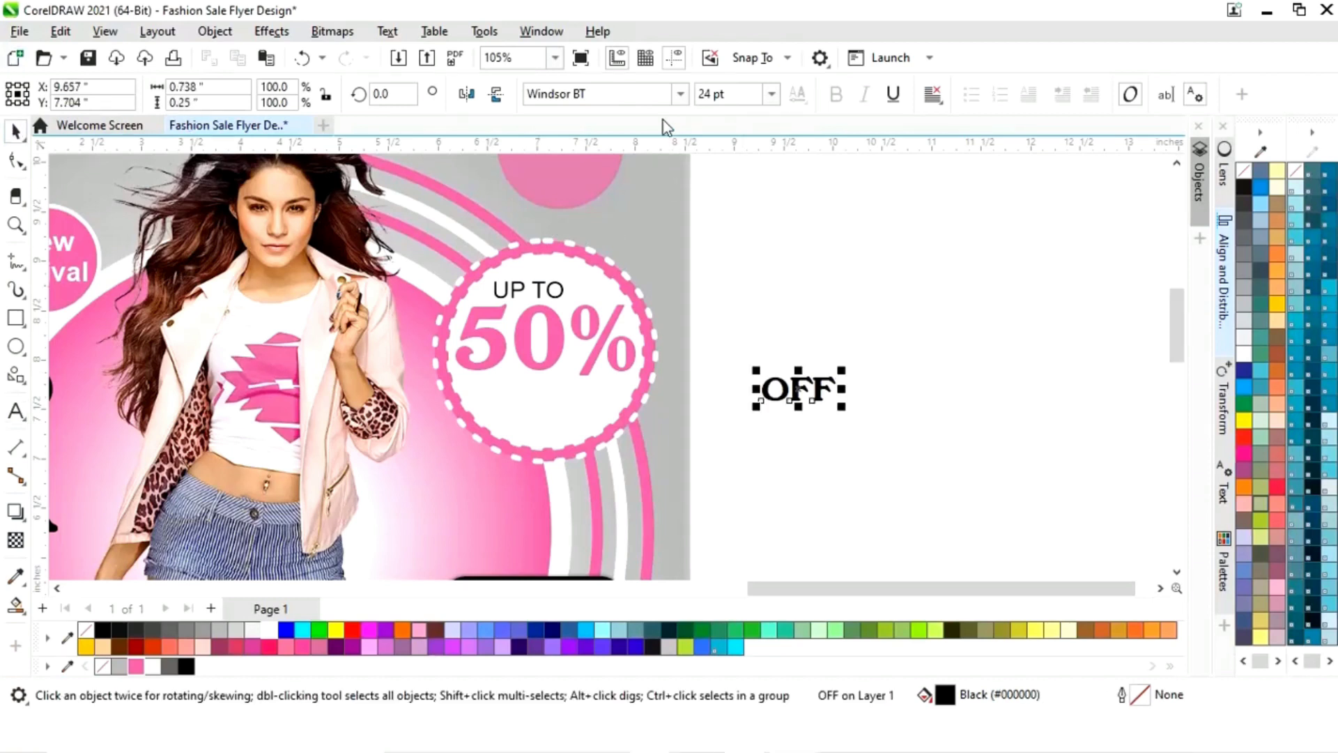
pyautogui.click(679, 93)
pyautogui.click(665, 152)
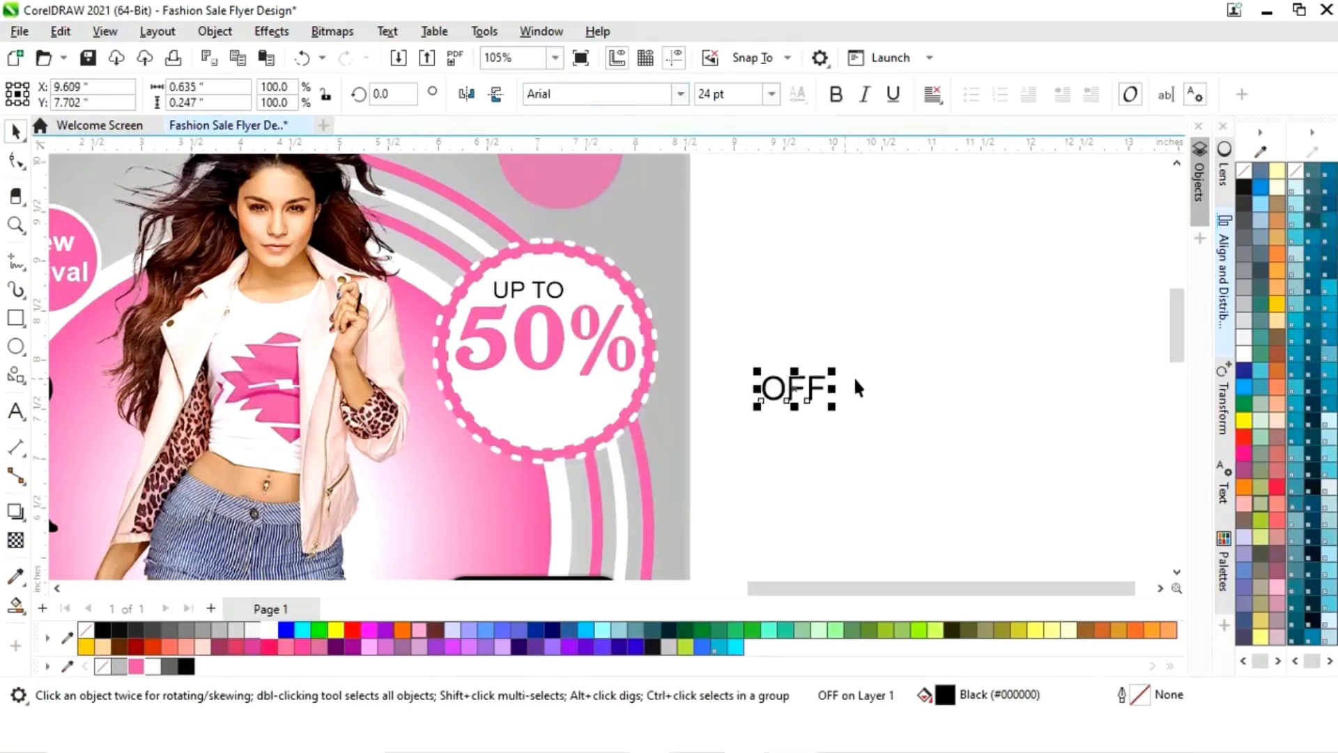
# - Place the OFF text in the badge below the right end of the 50% text
pyautogui.moveTo(795, 388); pyautogui.dragTo(598, 397)
pyautogui.click(1035, 498)
pyautogui.hotkey('shift', 'F4')
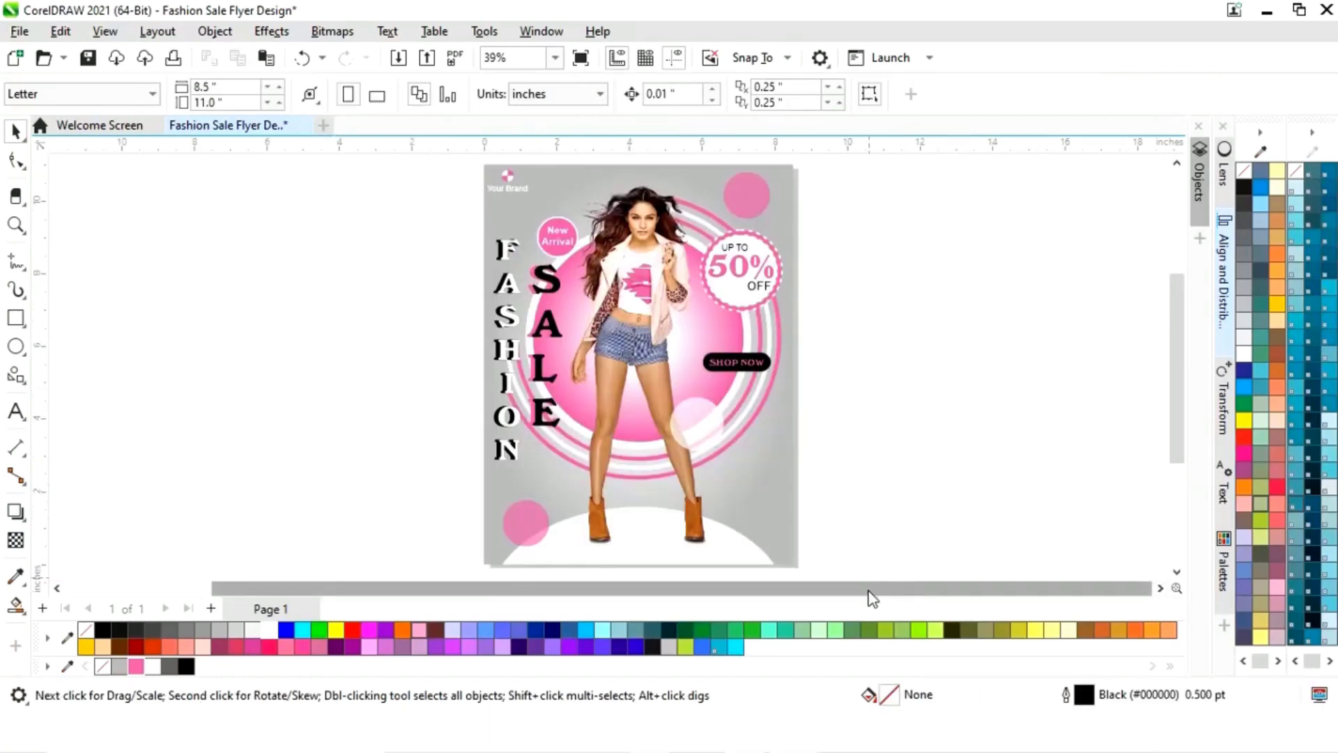
# - Bring the phone, address and website lines with their icons close to the lower-left side of the page
pyautogui.moveTo(845, 588); pyautogui.dragTo(651, 594)
pyautogui.moveTo(358, 448); pyautogui.dragTo(135, 556)
pyautogui.moveTo(239, 501); pyautogui.dragTo(680, 509)
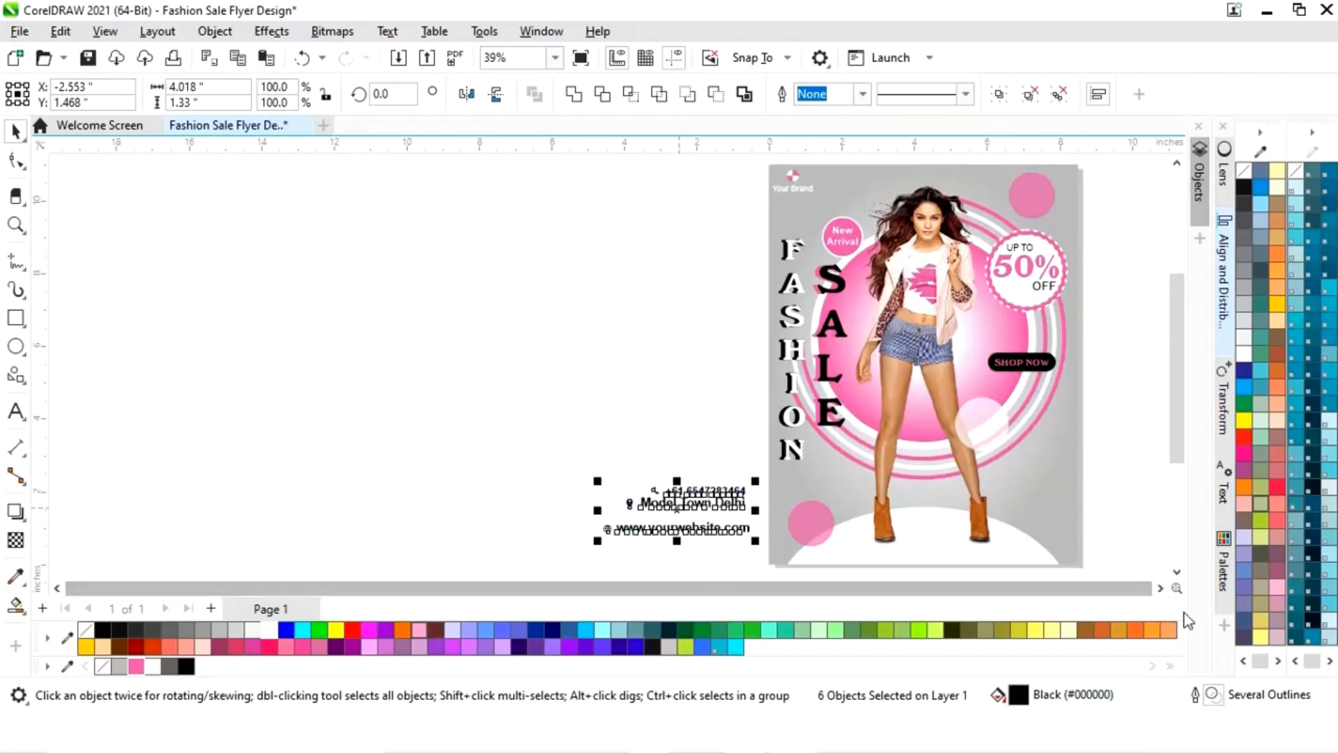
pyautogui.click(1161, 588)
pyautogui.click(1161, 587)
pyautogui.press('Escape')
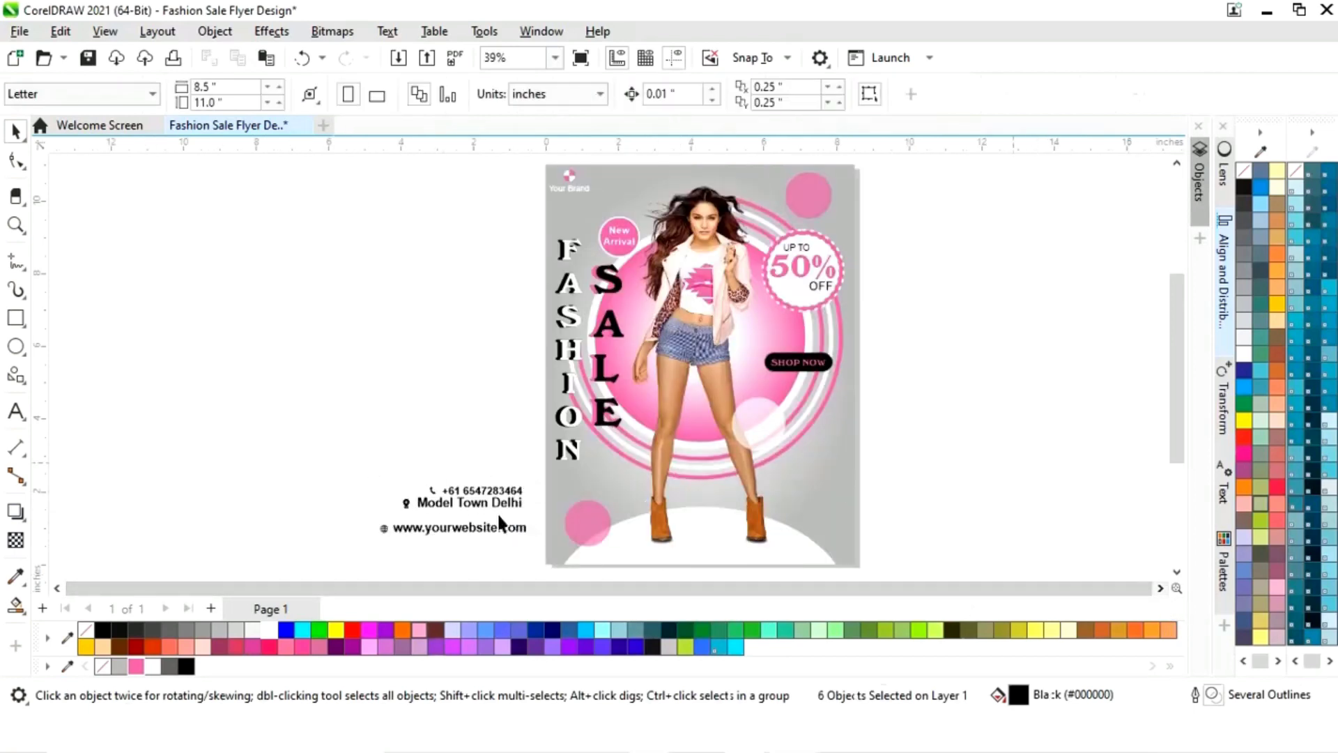
# - Move the website line with its globe icon into the lower-left corner of the page
pyautogui.moveTo(537, 531); pyautogui.dragTo(548, 513)
pyautogui.moveTo(446, 528); pyautogui.dragTo(619, 555)
pyautogui.press('z')
pyautogui.moveTo(488, 526); pyautogui.dragTo(743, 546)
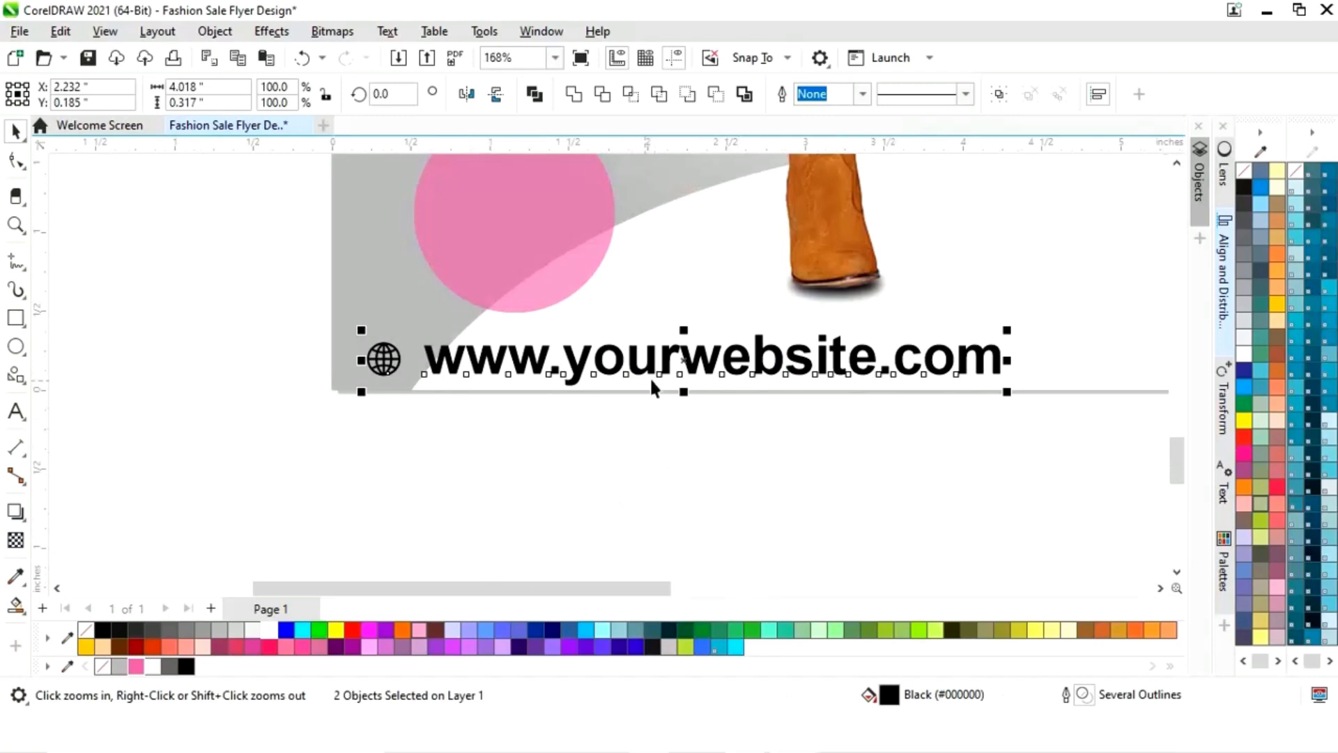
pyautogui.moveTo(689, 359); pyautogui.dragTo(675, 372)
pyautogui.press('F3')
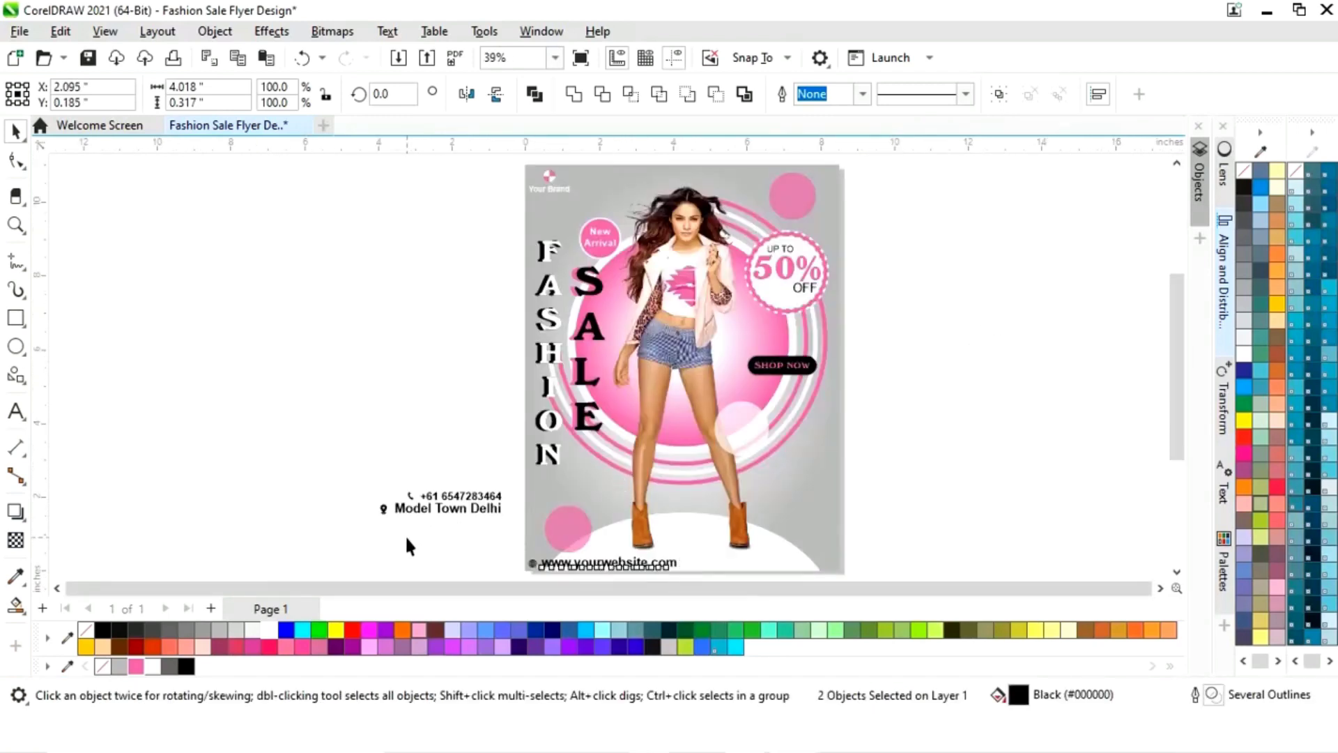
# - Move the phone and address lines with their icons into the lower-right corner of the page
pyautogui.click(404, 534)
pyautogui.moveTo(339, 533); pyautogui.dragTo(517, 457)
pyautogui.moveTo(446, 508); pyautogui.dragTo(780, 558)
pyautogui.press('z')
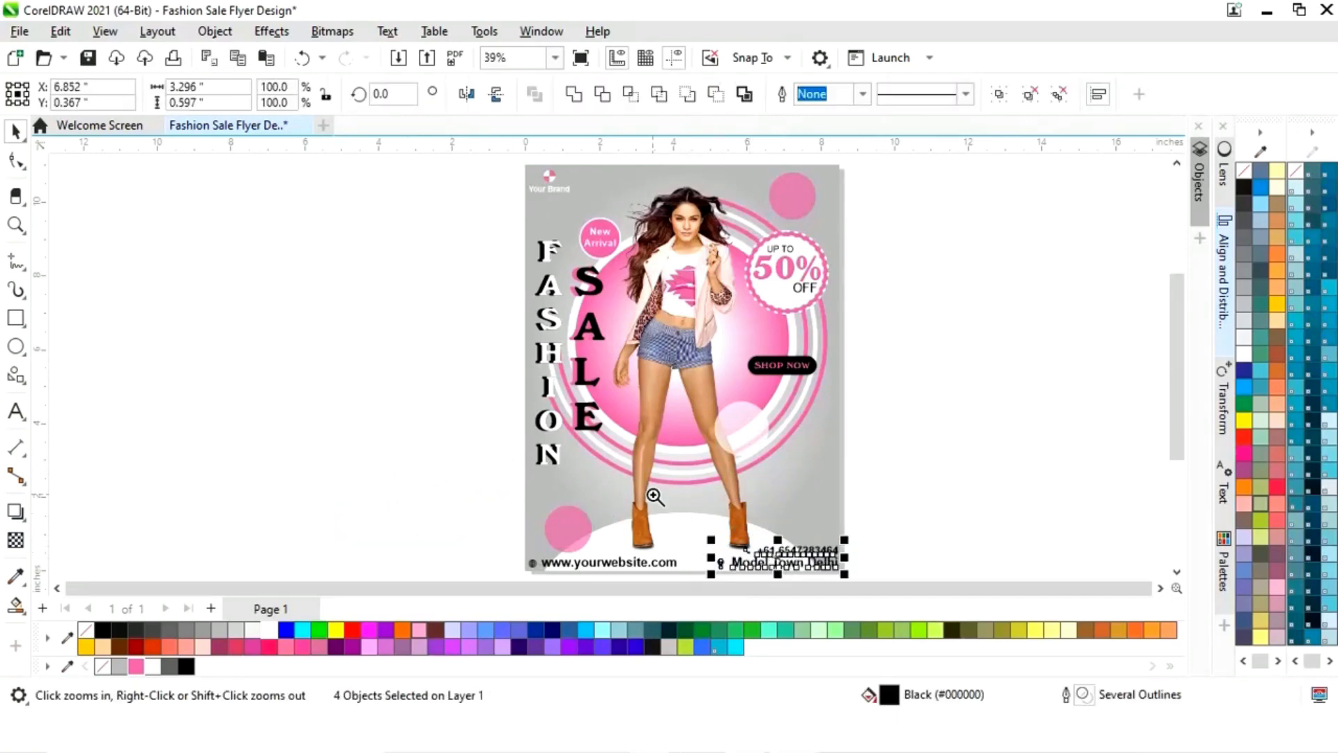
pyautogui.moveTo(871, 565); pyautogui.dragTo(864, 580)
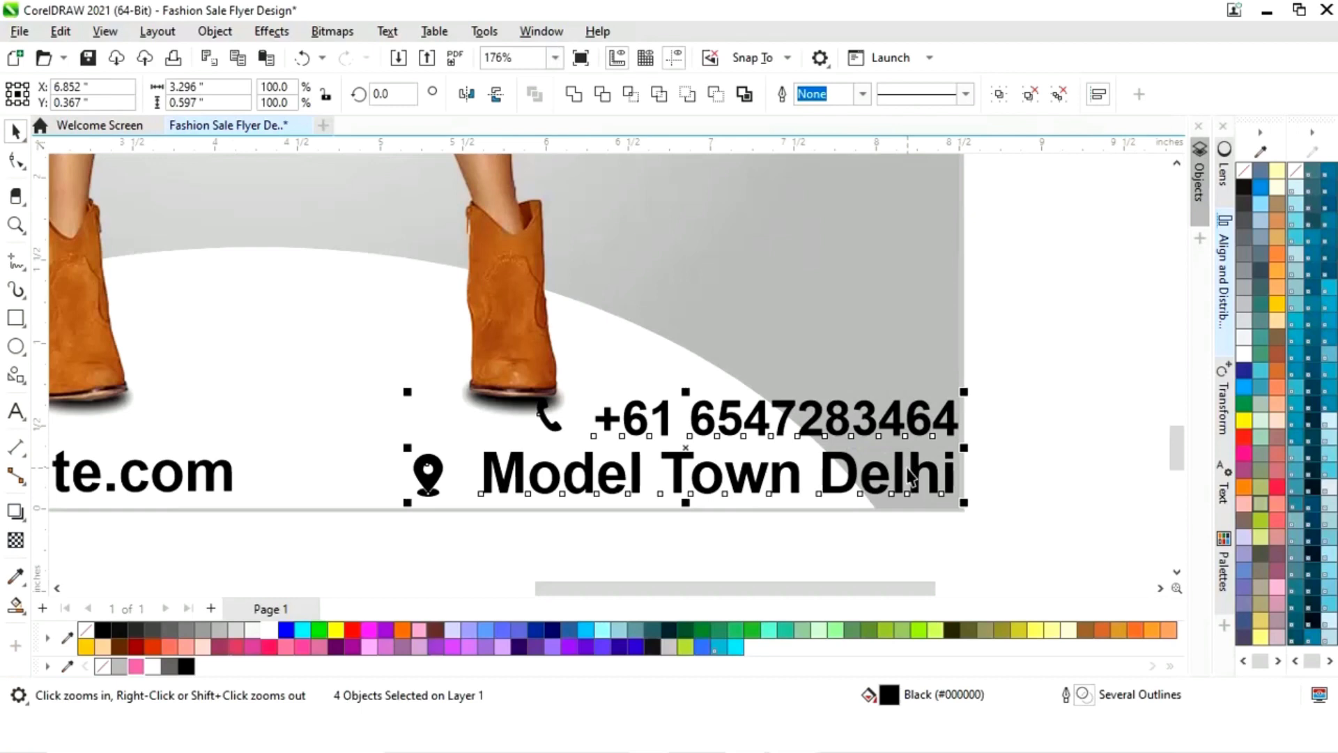
pyautogui.moveTo(688, 452); pyautogui.dragTo(679, 454)
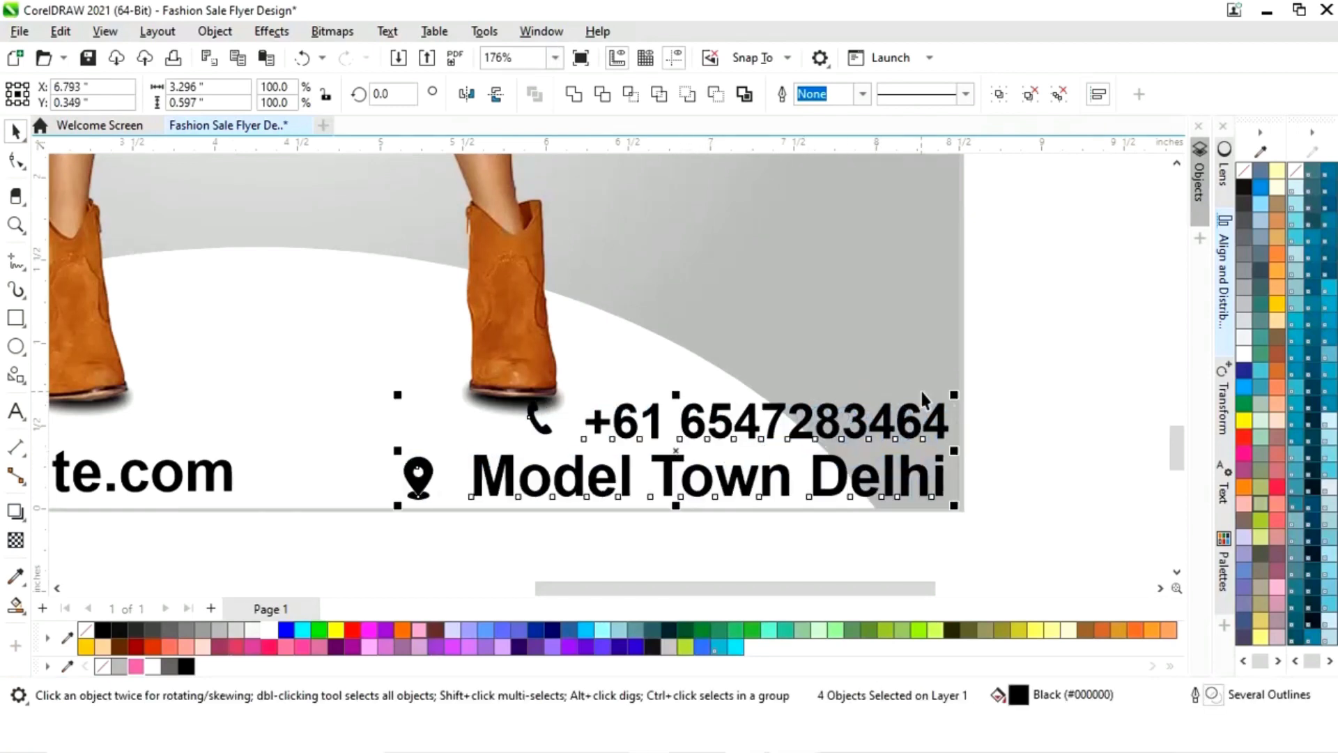
# - Scale the phone and address lines down to about 1.74 by 0.32 inches and fit them into the page's lower-right corner
pyautogui.moveTo(958, 401); pyautogui.dragTo(838, 418)
pyautogui.moveTo(807, 480); pyautogui.dragTo(807, 486)
pyautogui.moveTo(955, 444); pyautogui.dragTo(945, 444)
pyautogui.moveTo(796, 481); pyautogui.dragTo(814, 494)
# - Scale the website line and globe icon down to about 2.59 by 0.20 inches and fit them into the page's lower-left corner
pyautogui.moveTo(750, 595); pyautogui.dragTo(516, 595)
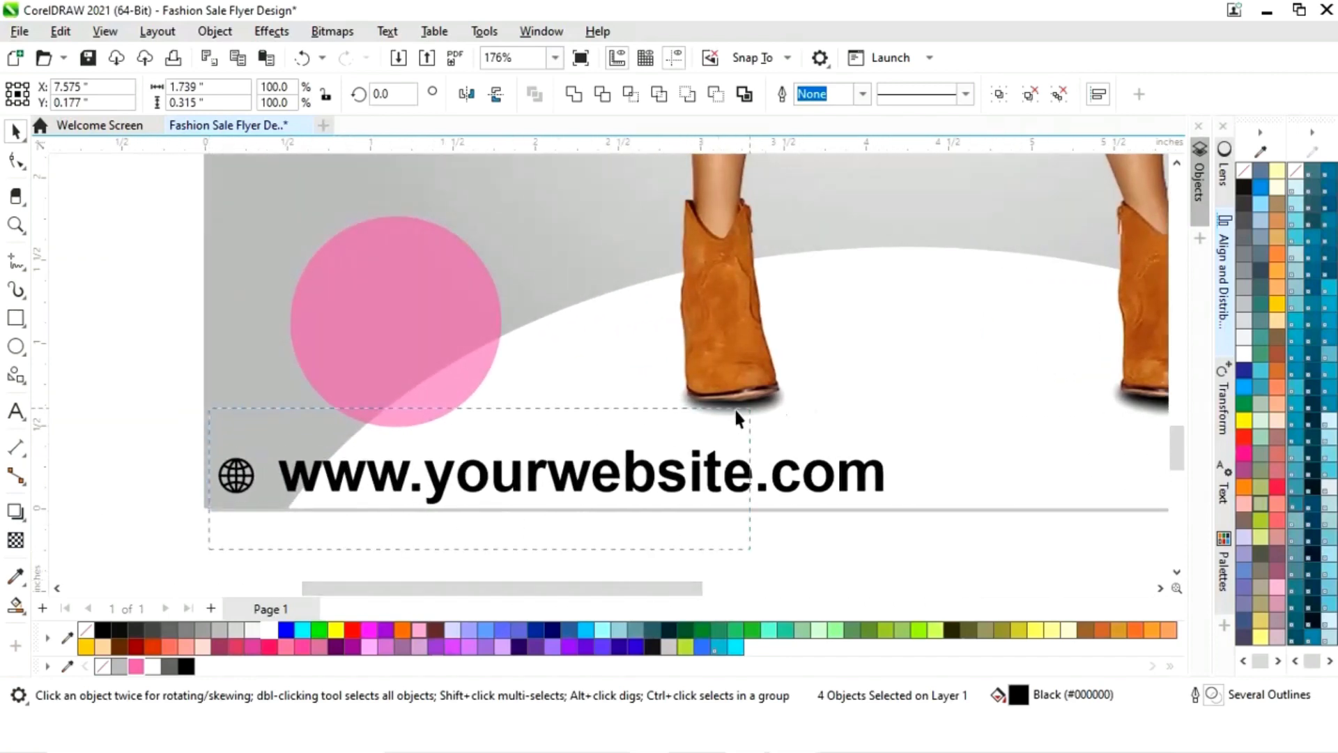
pyautogui.click(878, 471)
pyautogui.moveTo(890, 441); pyautogui.dragTo(875, 456)
pyautogui.moveTo(563, 487); pyautogui.dragTo(482, 489)
pyautogui.moveTo(753, 465); pyautogui.dragTo(747, 474)
pyautogui.moveTo(496, 483); pyautogui.dragTo(435, 490)
pyautogui.hotkey('shift', 'F4')
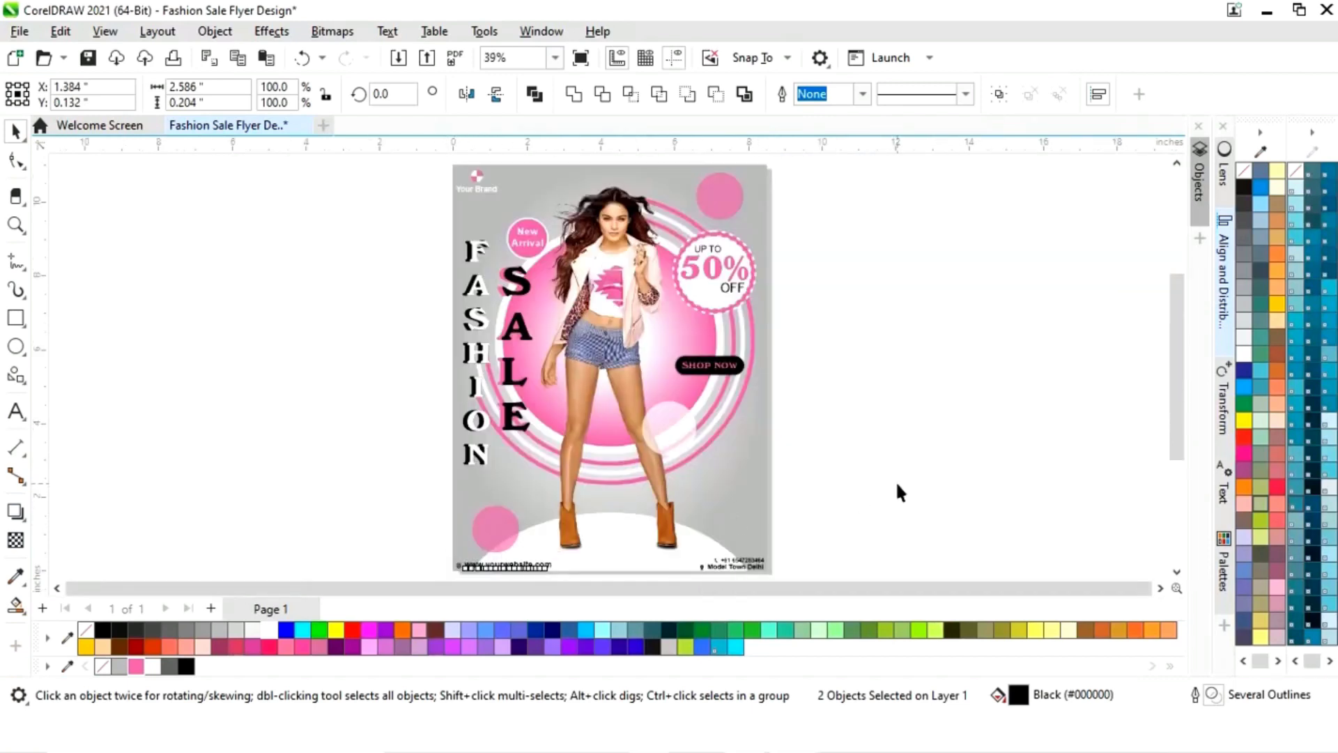
pyautogui.click(904, 484)
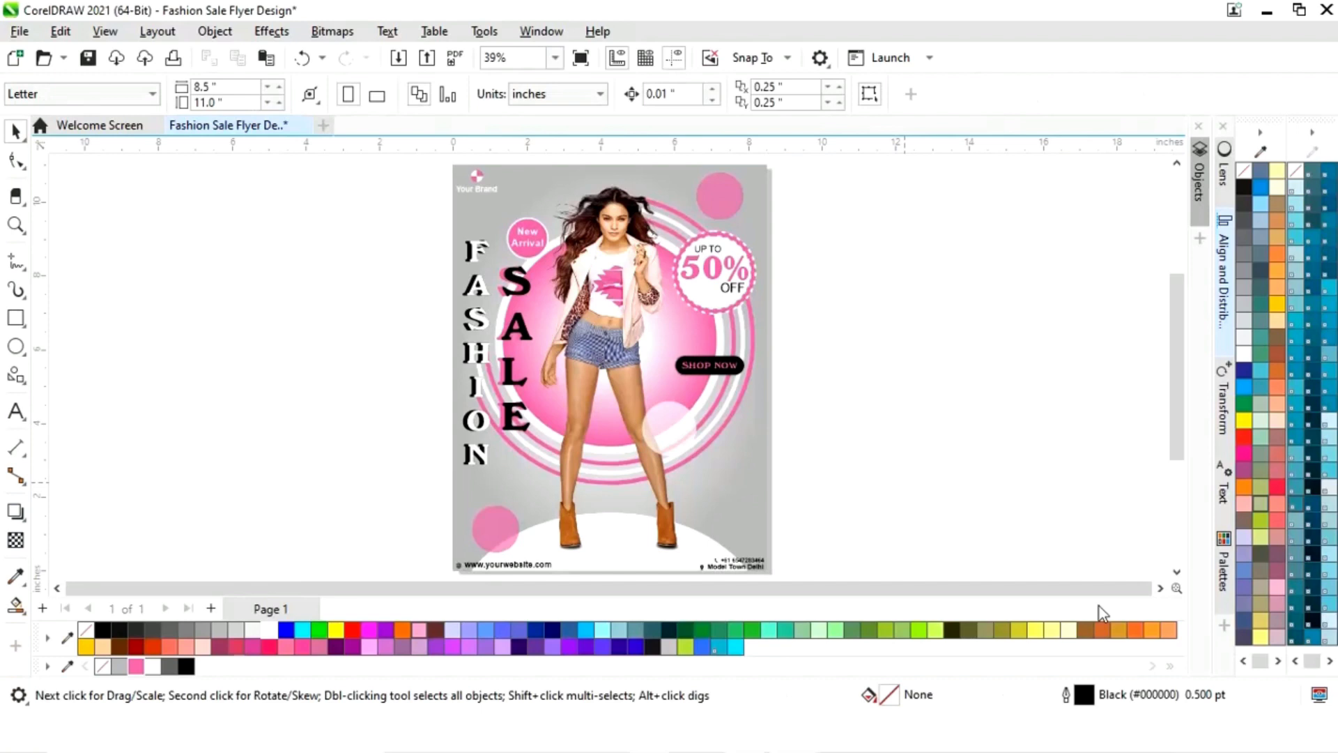
# - Zoom in on the phone and address lines in the page's lower-right corner
pyautogui.press('z')
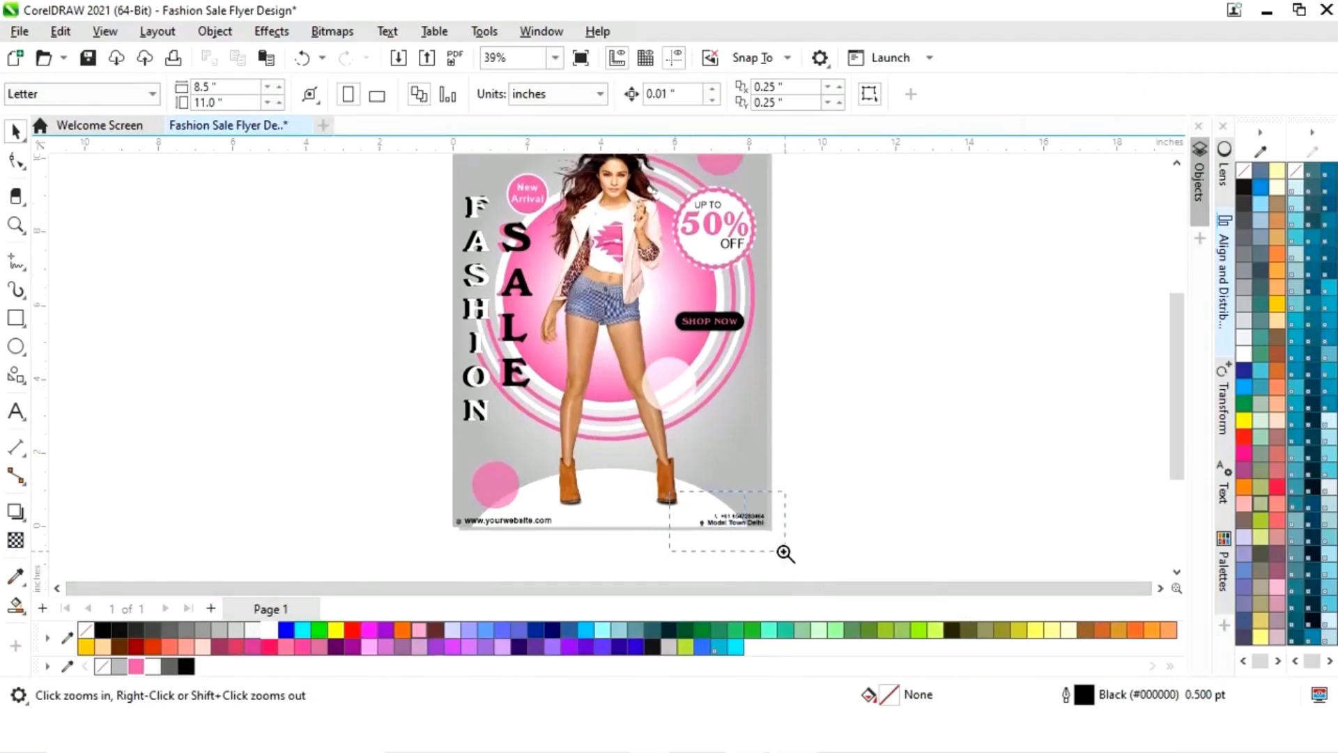